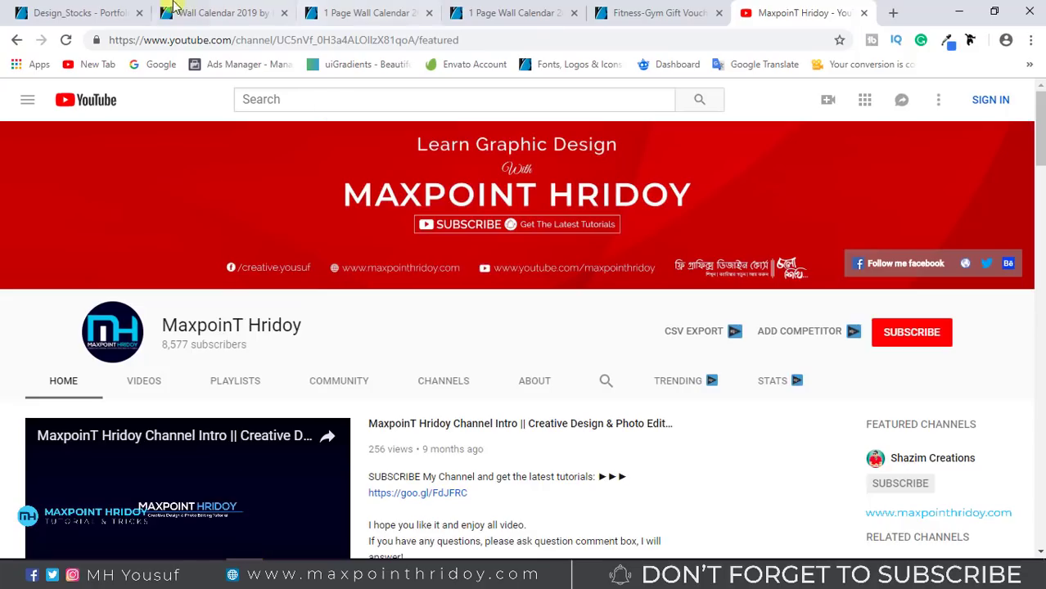
# Go from the author's portfolio to the Wall Calendar 2019 item and scroll its preview.
pyautogui.click(94, 15)
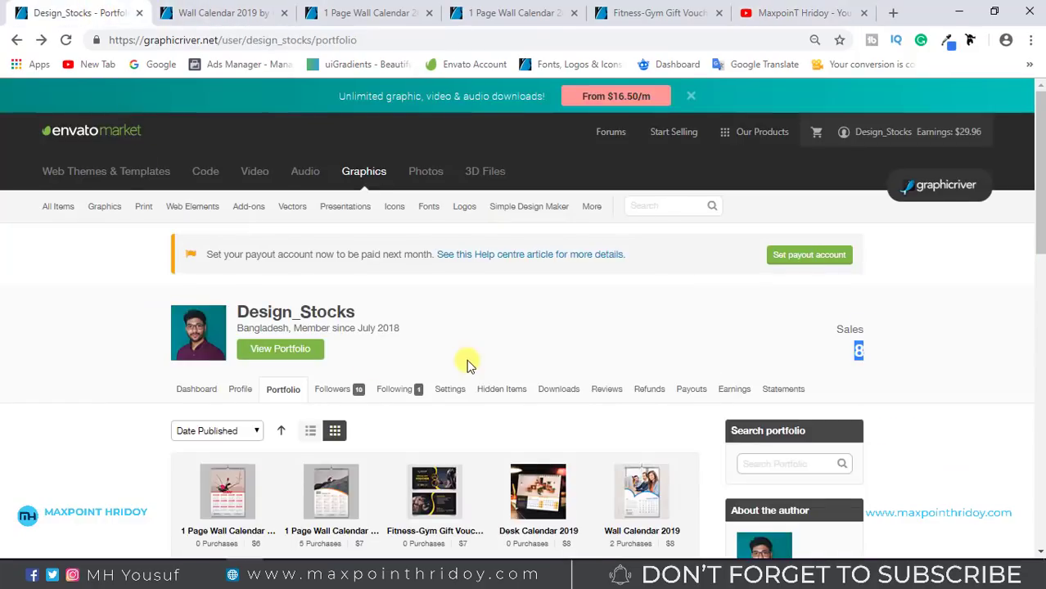
pyautogui.scroll(-1, 467, 362)
pyautogui.click(241, 12)
pyautogui.scroll(-2, 861, 229)
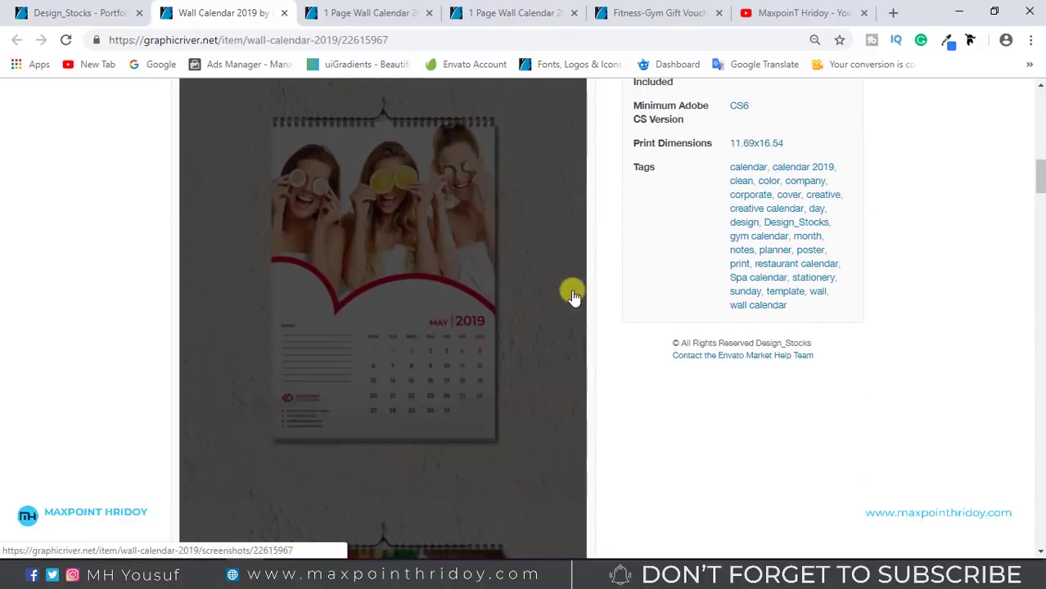
pyautogui.scroll(5, 805, 256)
pyautogui.scroll(4, 825, 256)
pyautogui.scroll(-1, 823, 253)
pyautogui.scroll(-2, 822, 250)
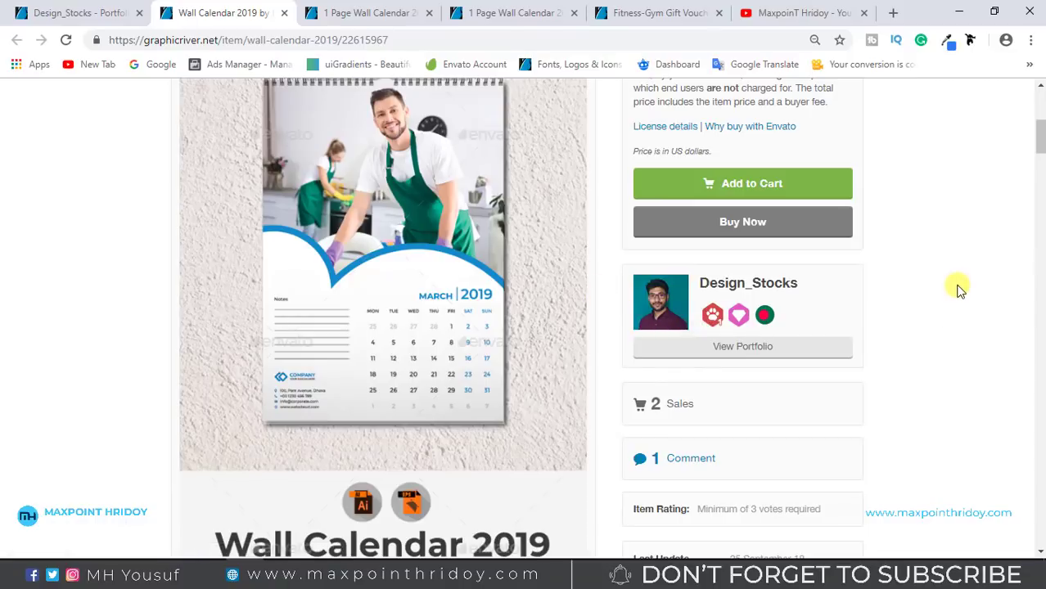
pyautogui.scroll(2, 957, 287)
# Check the portfolio's sales count of 8, then return to the Wall Calendar 2019 page.
pyautogui.click(71, 12)
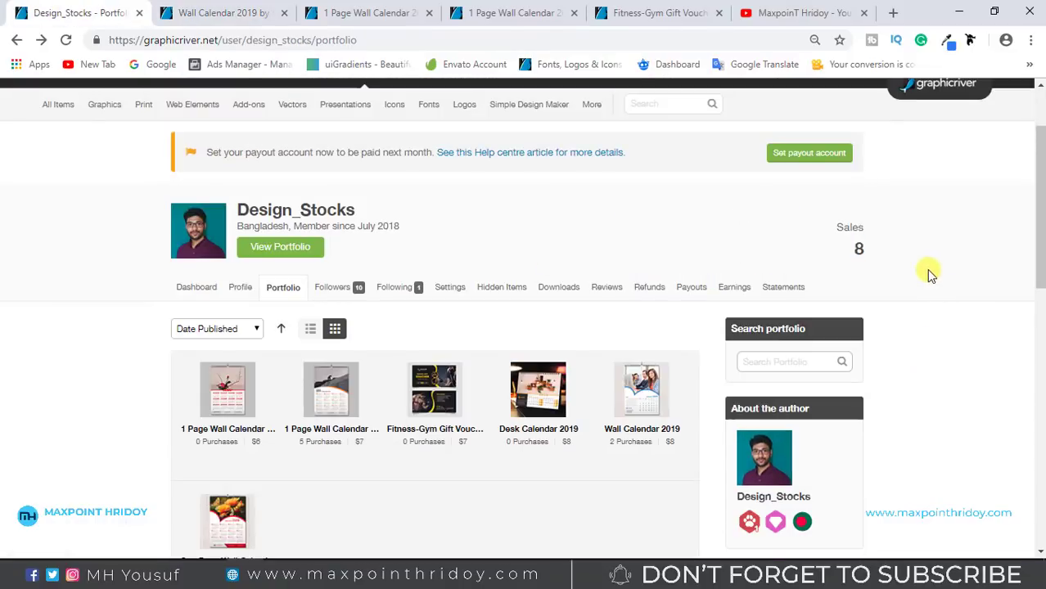
pyautogui.moveTo(888, 252); pyautogui.dragTo(843, 250)
pyautogui.scroll(2, 905, 241)
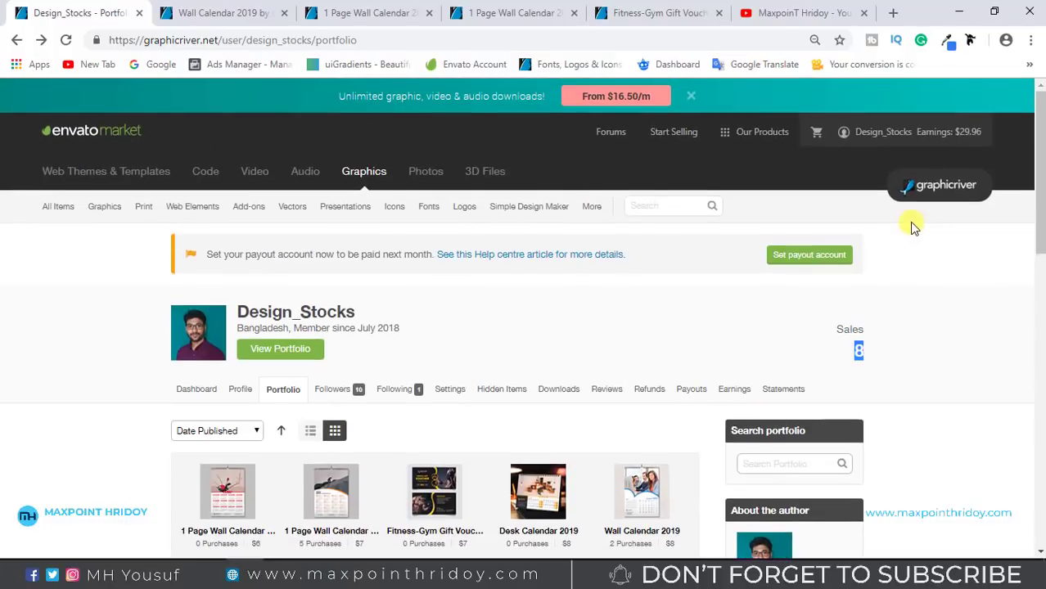
pyautogui.click(220, 15)
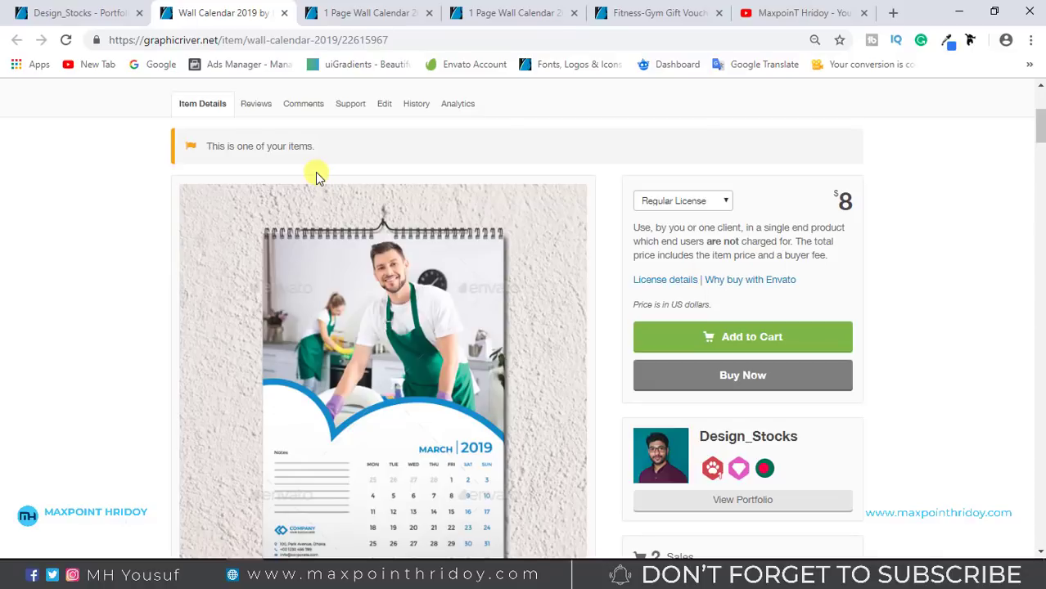
# Step through the 1 Page Wall Calendar and Fitness-Gym voucher pages to the YouTube channel.
pyautogui.click(368, 12)
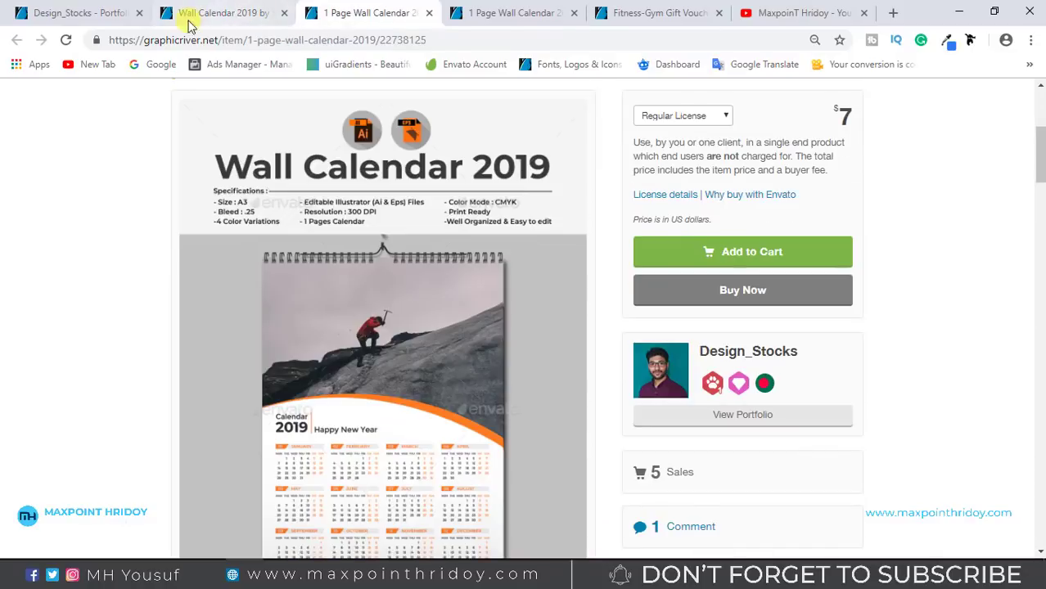
pyautogui.click(90, 13)
pyautogui.click(658, 13)
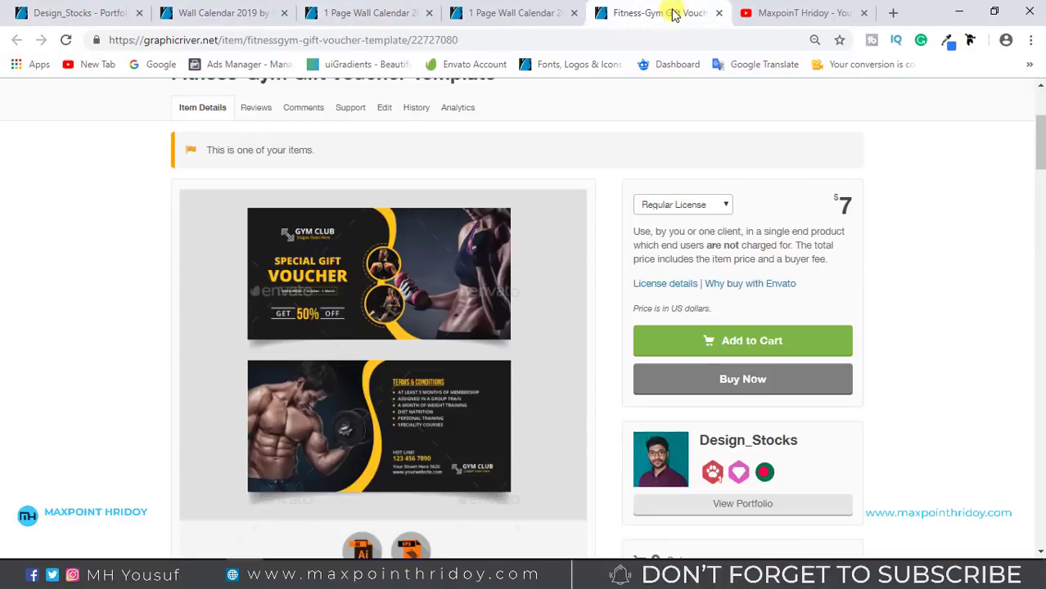
pyautogui.click(790, 12)
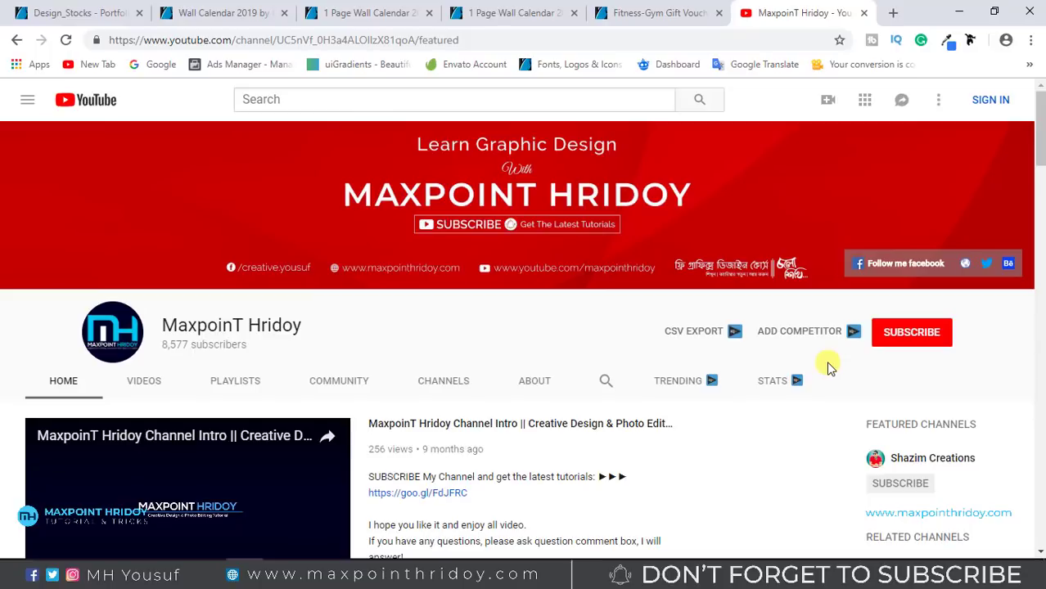
# Scroll the YouTube channel home page down through popular uploads to Uploads, and back.
pyautogui.scroll(-3, 828, 367)
pyautogui.scroll(-2, 828, 367)
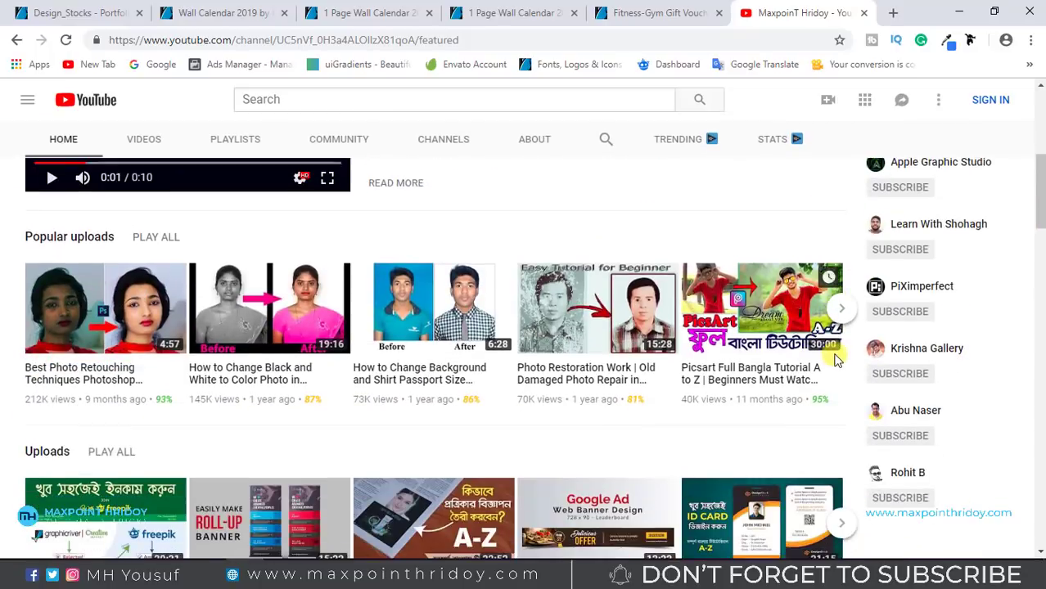
pyautogui.scroll(-2, 840, 354)
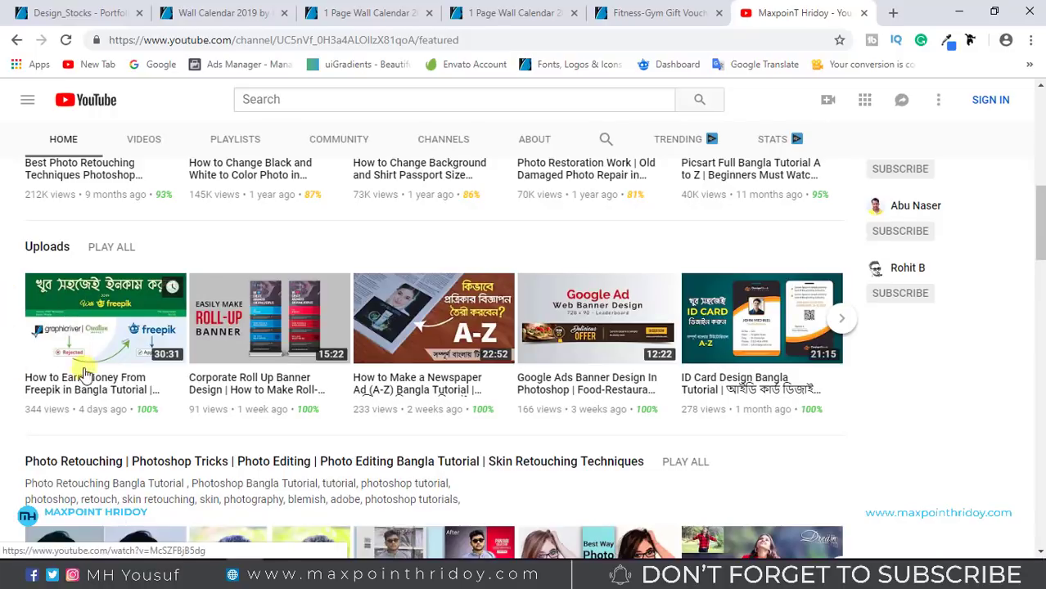
pyautogui.moveTo(105, 317)
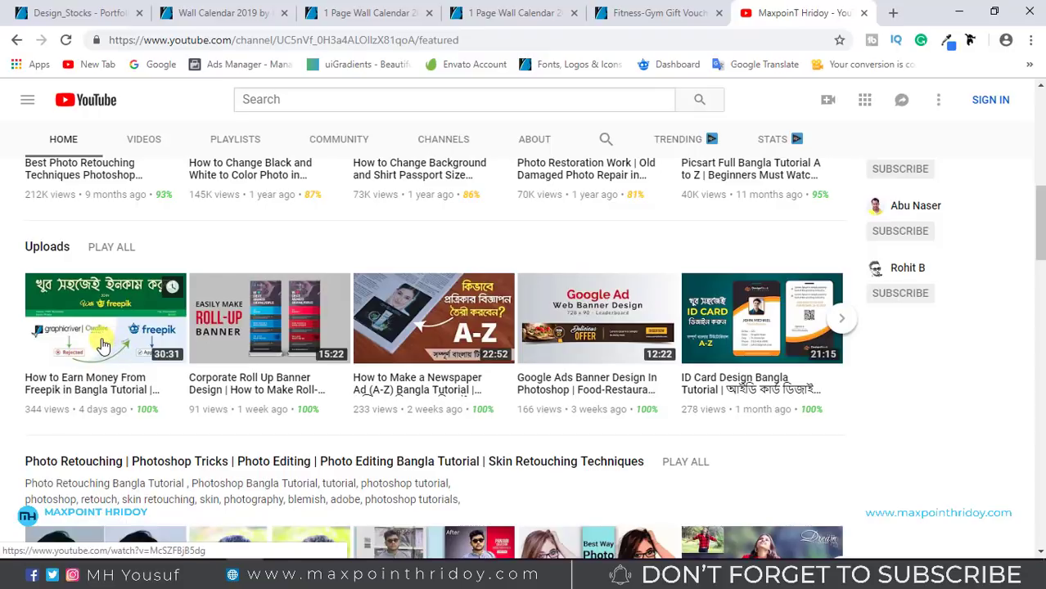
pyautogui.scroll(1, 130, 331)
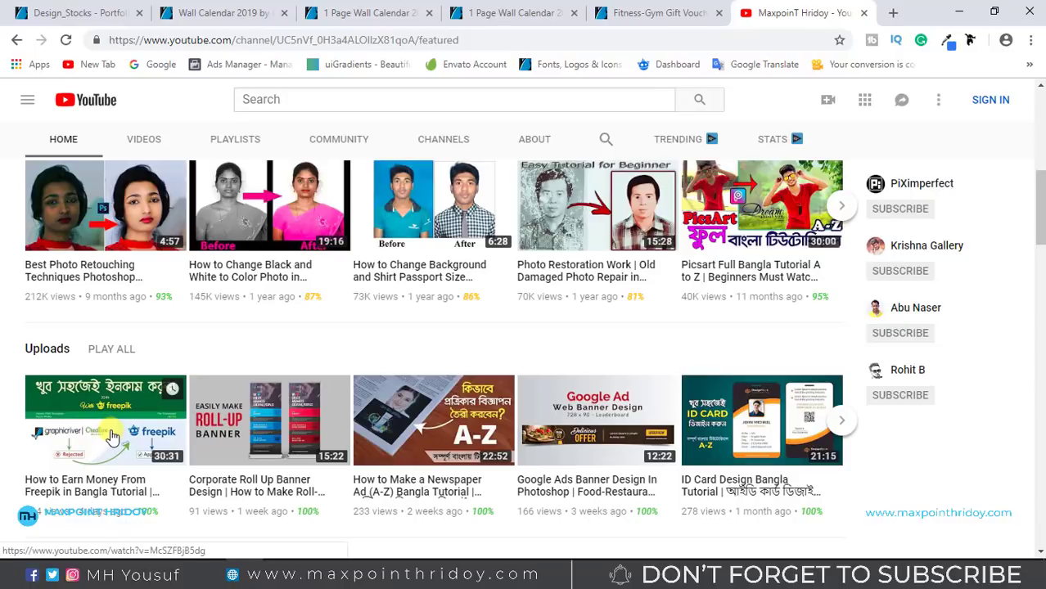
pyautogui.scroll(1, 392, 373)
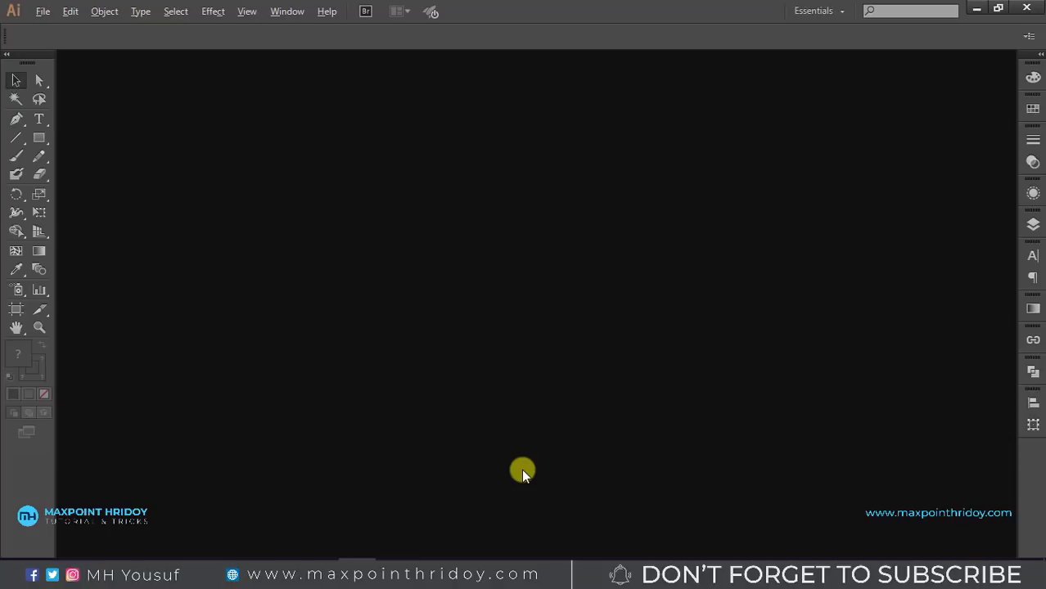
# Bring up Illustrator's New Document dialog, showing Untitled-1 at A4, 8.27 × 11.69 in, CMYK.
pyautogui.click(44, 12)
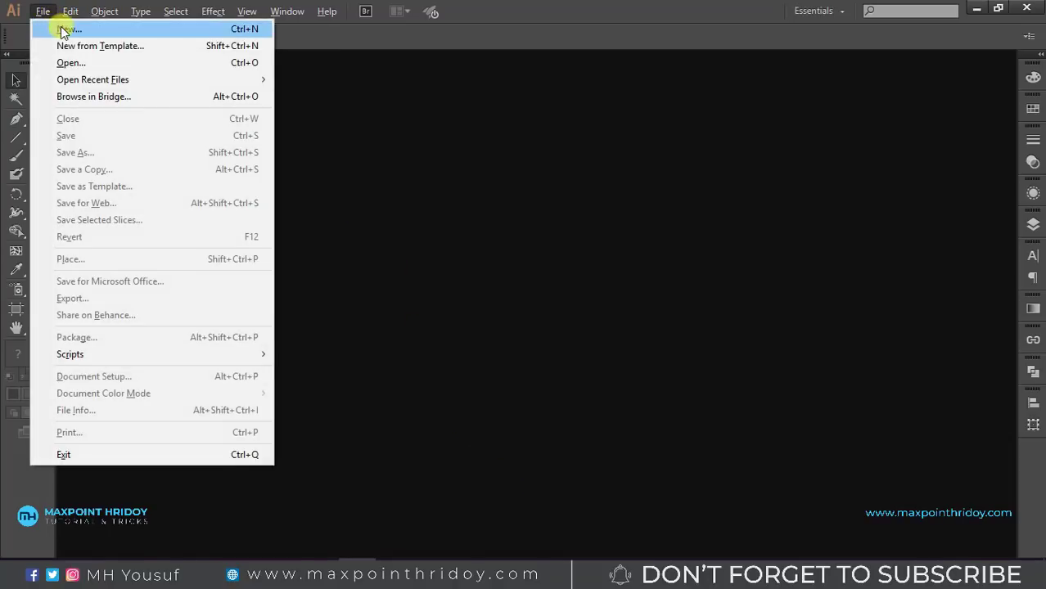
pyautogui.press('Escape')
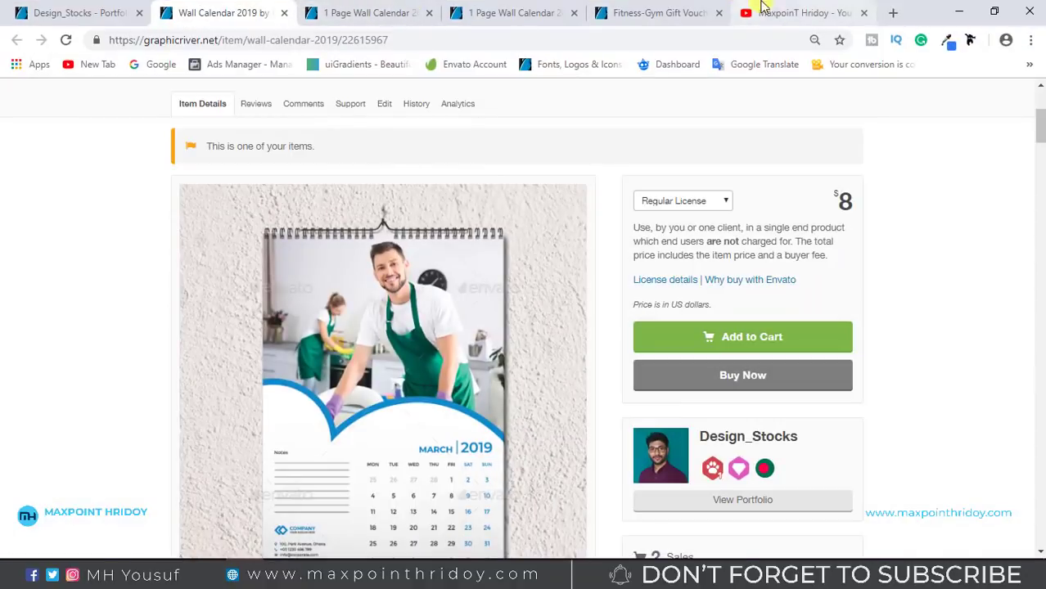
# Browse the YouTube channel's playlists down to Calendar Design, then return to the Fitness-Gym voucher page.
pyautogui.click(761, 12)
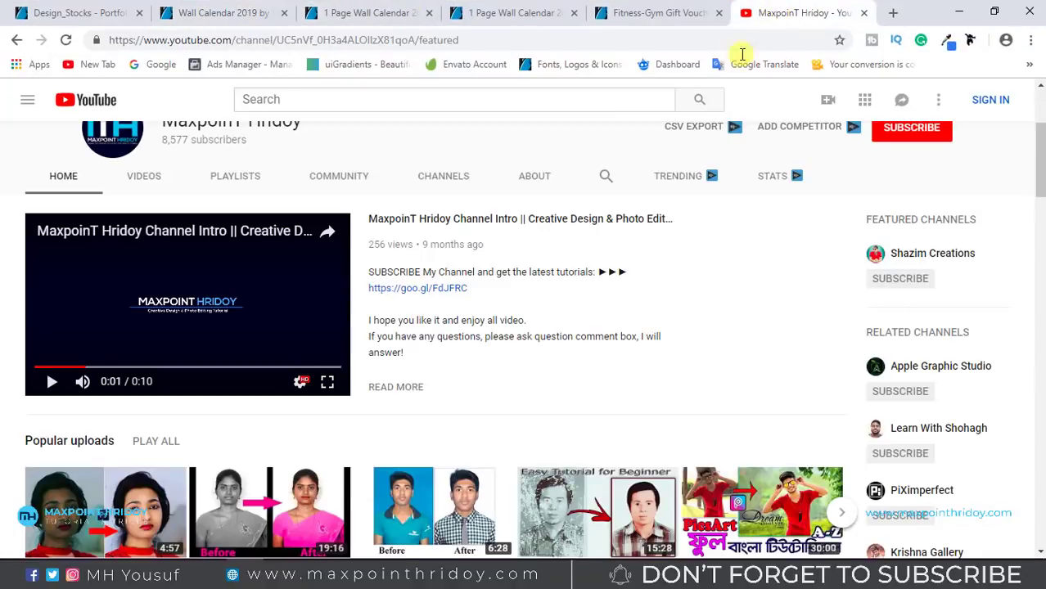
pyautogui.scroll(3, 532, 338)
pyautogui.click(237, 382)
pyautogui.moveTo(105, 475)
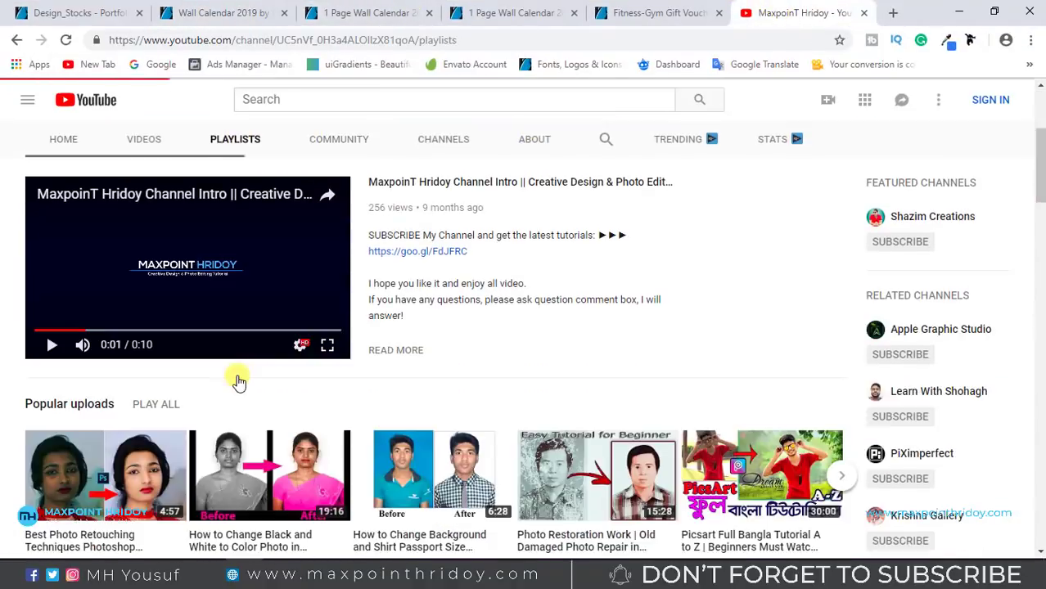
pyautogui.scroll(-1, 828, 471)
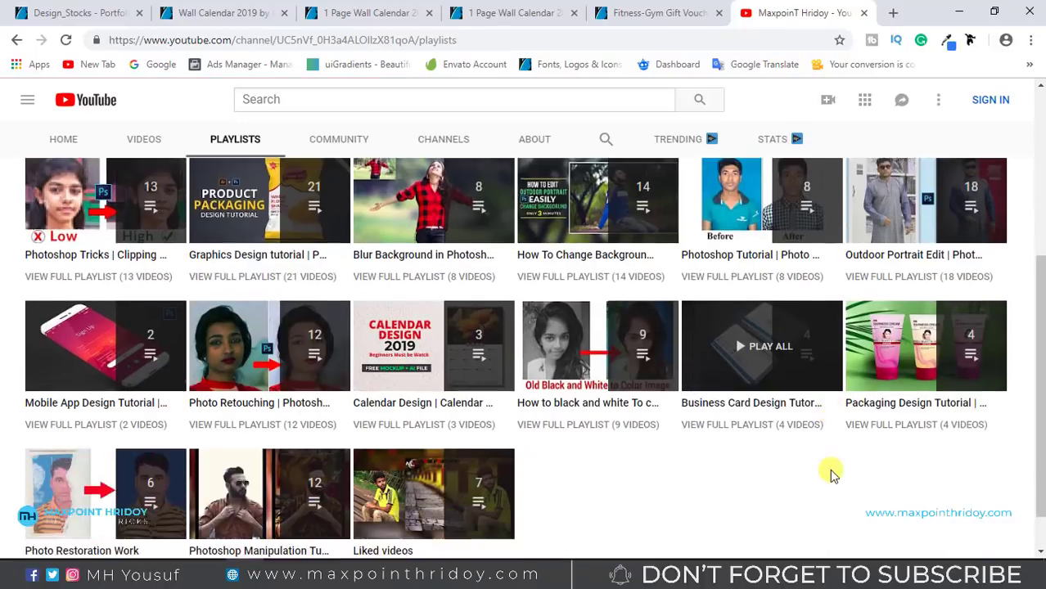
pyautogui.scroll(1, 829, 473)
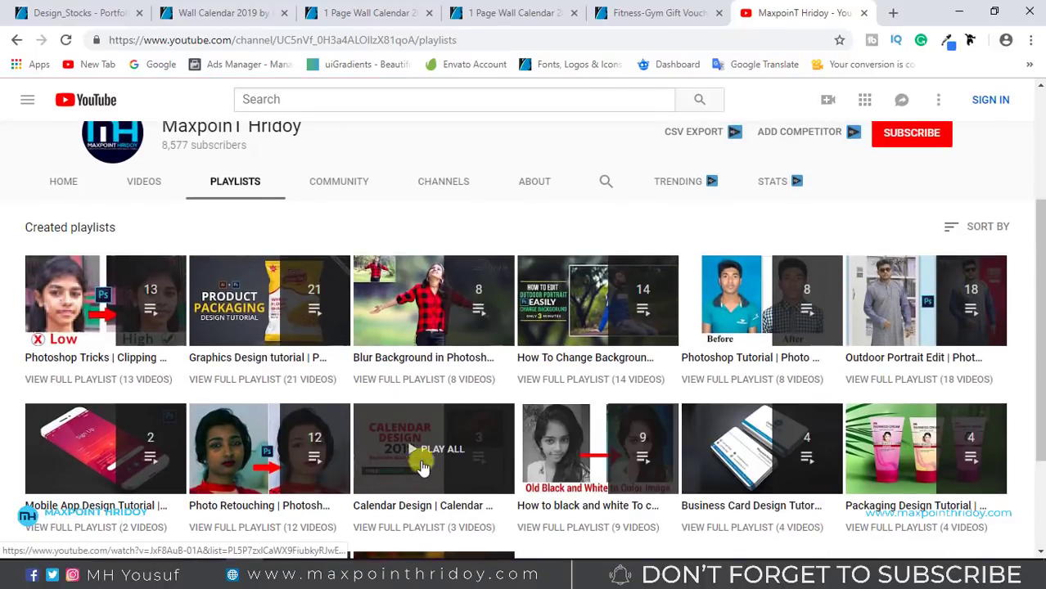
pyautogui.scroll(-2, 418, 442)
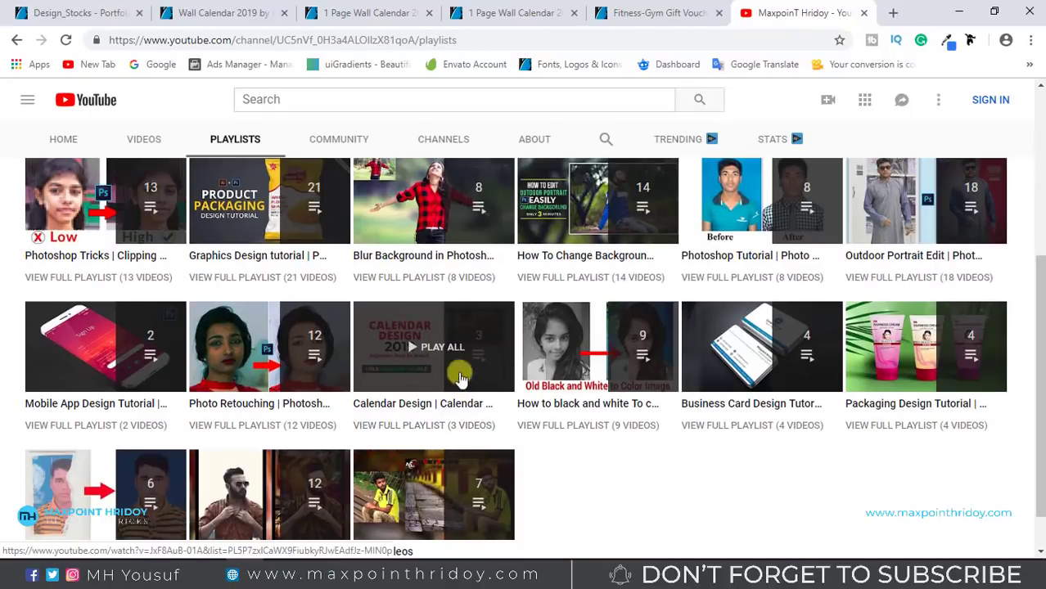
pyautogui.click(964, 11)
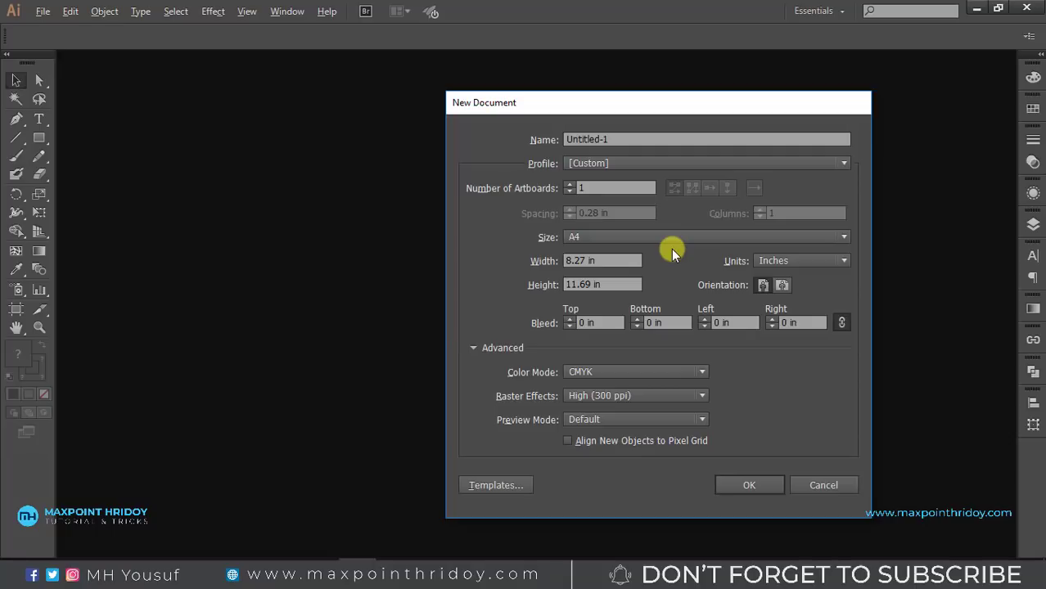
pyautogui.click(219, 548)
# Find and highlight the 1 Page Wall Calendar item's 11.69x16.54 print dimensions.
pyautogui.click(642, 14)
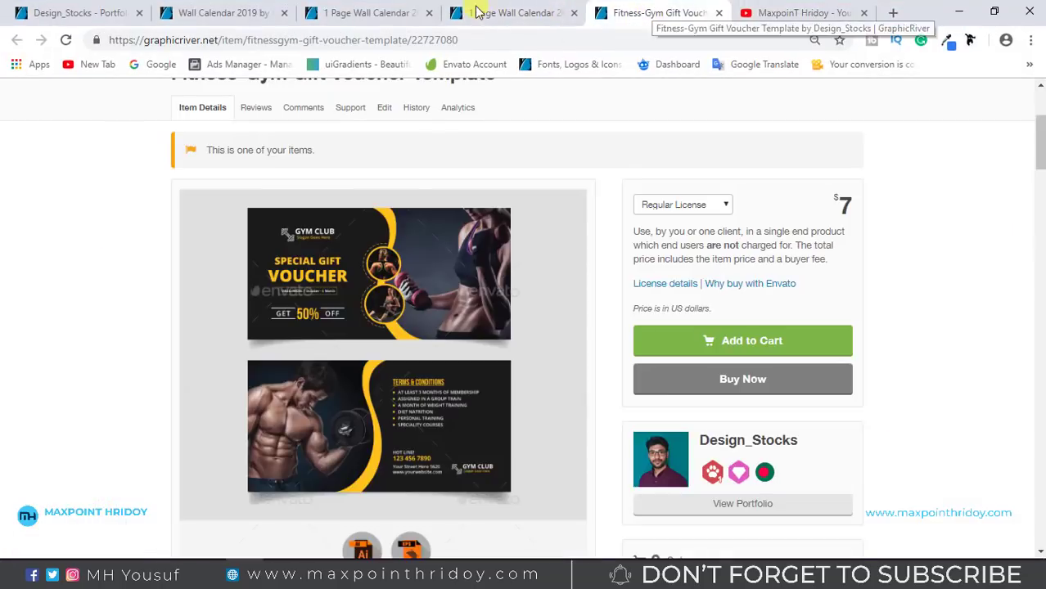
pyautogui.click(491, 13)
pyautogui.scroll(-3, 487, 182)
pyautogui.scroll(1, 769, 354)
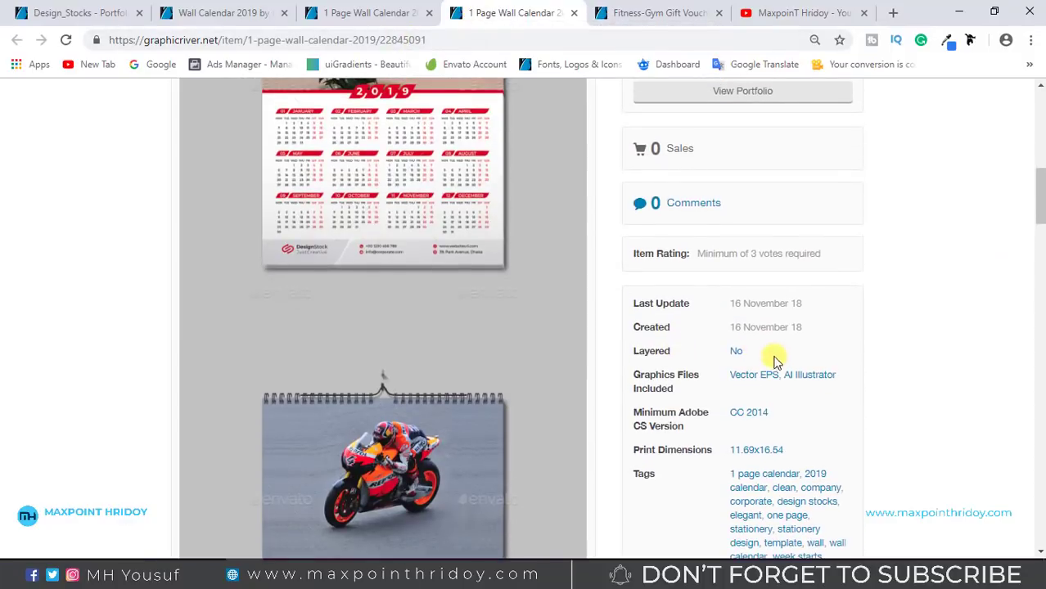
pyautogui.scroll(1, 818, 374)
pyautogui.scroll(-1, 793, 412)
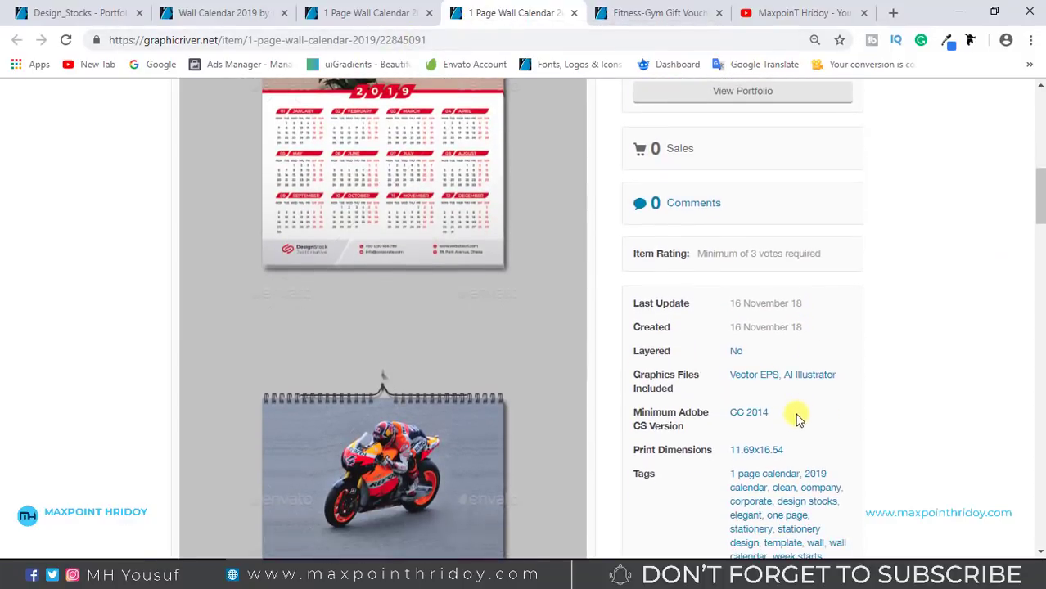
pyautogui.moveTo(785, 450); pyautogui.dragTo(719, 456)
pyautogui.click(848, 451)
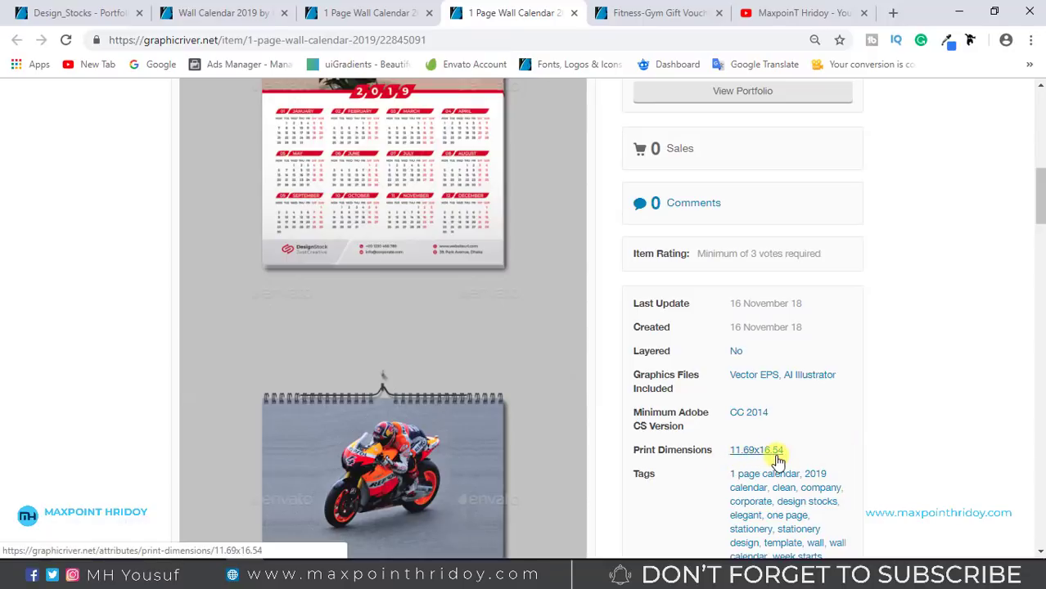
# Glance at Illustrator, then return to the 1 Page Wall Calendar item page.
pyautogui.scroll(1, 793, 433)
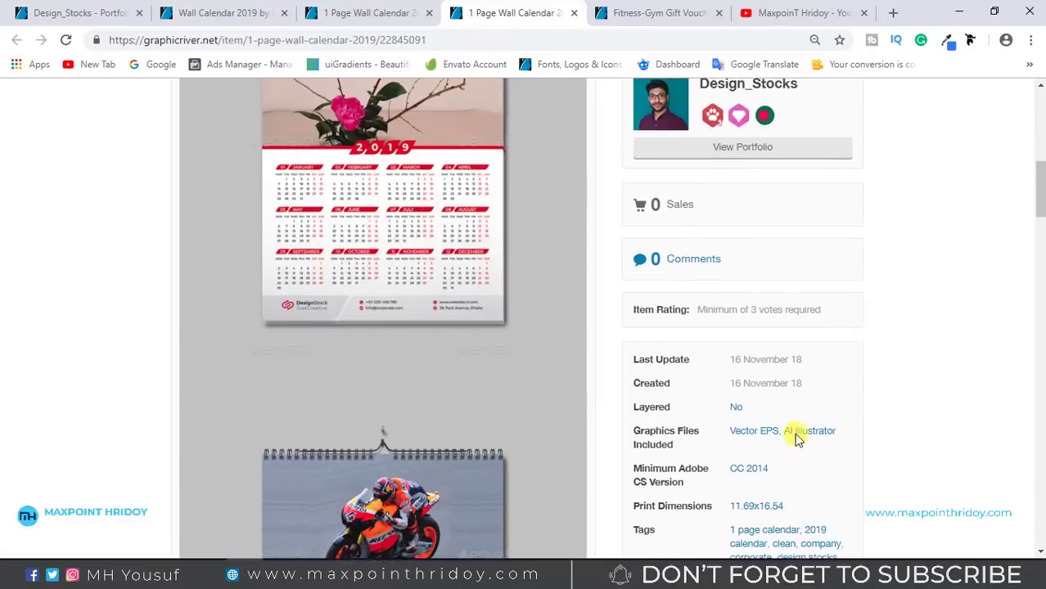
pyautogui.scroll(-3, 781, 360)
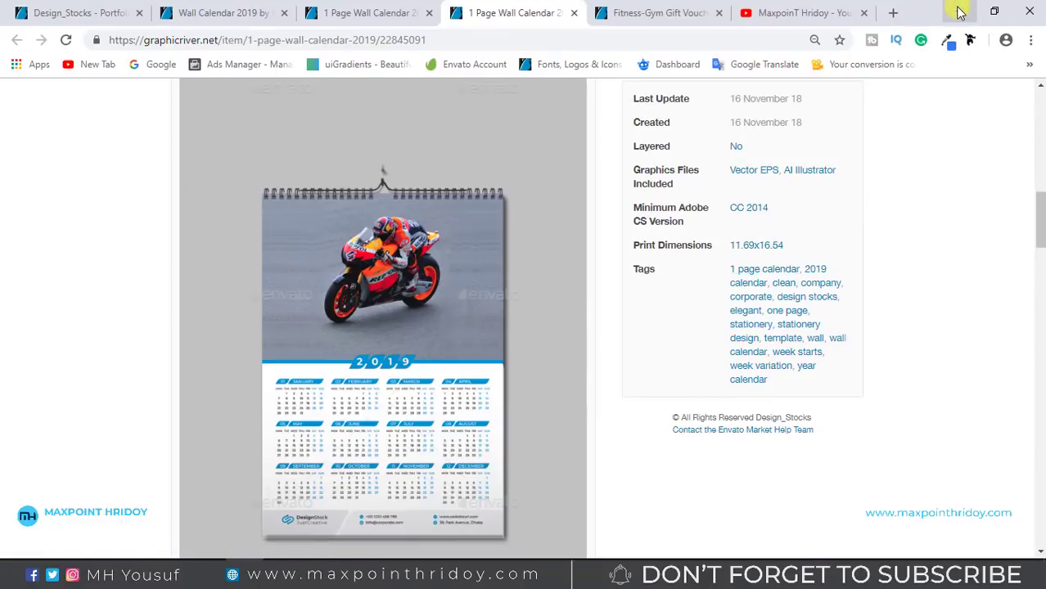
pyautogui.click(959, 12)
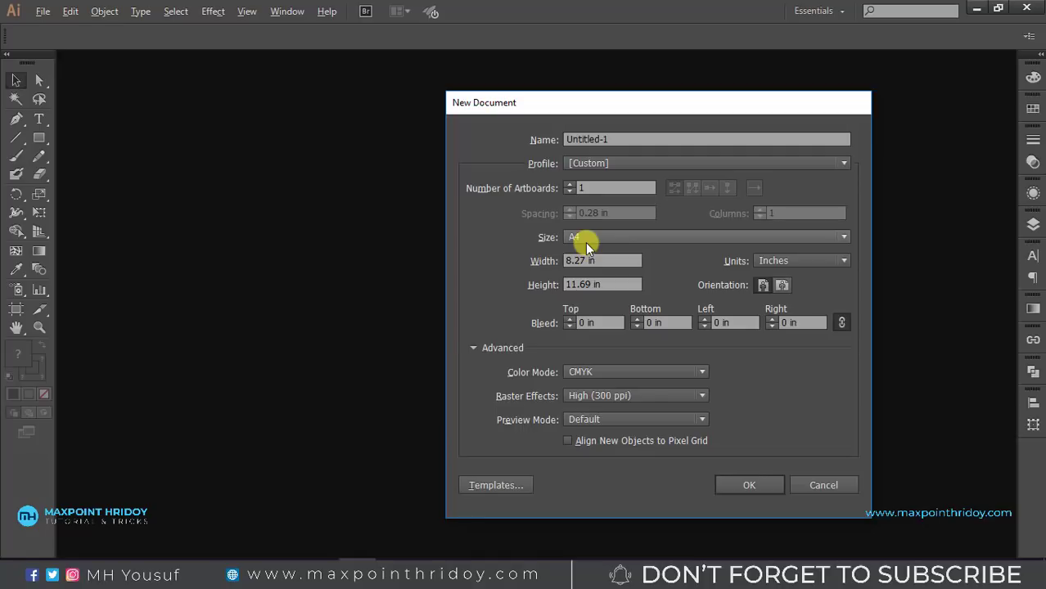
pyautogui.click(243, 573)
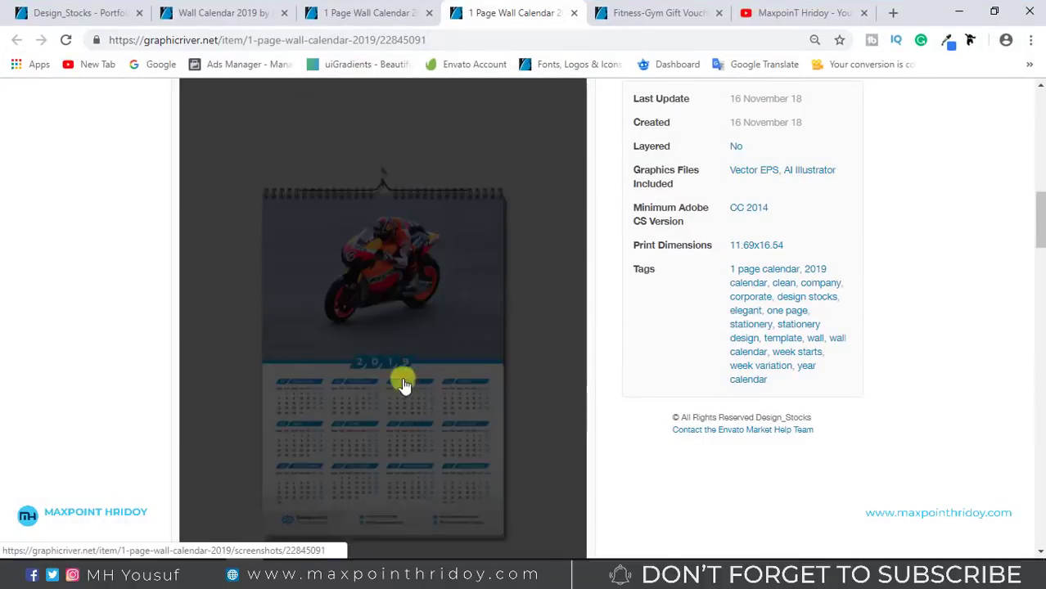
# Review the 1 Page Wall Calendar item's preview and its October 18 update date.
pyautogui.scroll(4, 402, 381)
pyautogui.click(219, 14)
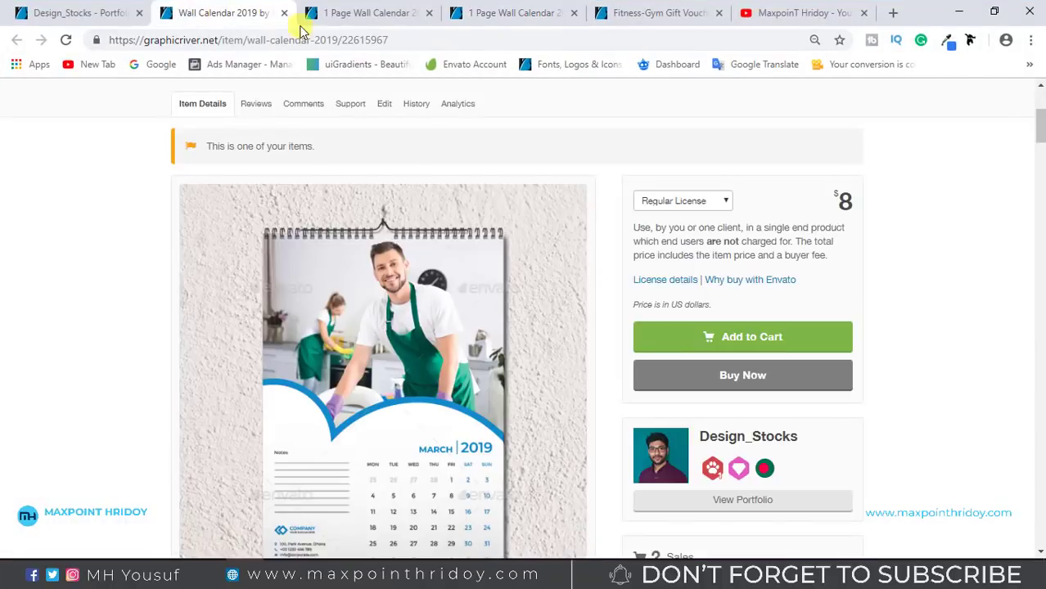
pyautogui.click(344, 13)
pyautogui.scroll(-3, 487, 266)
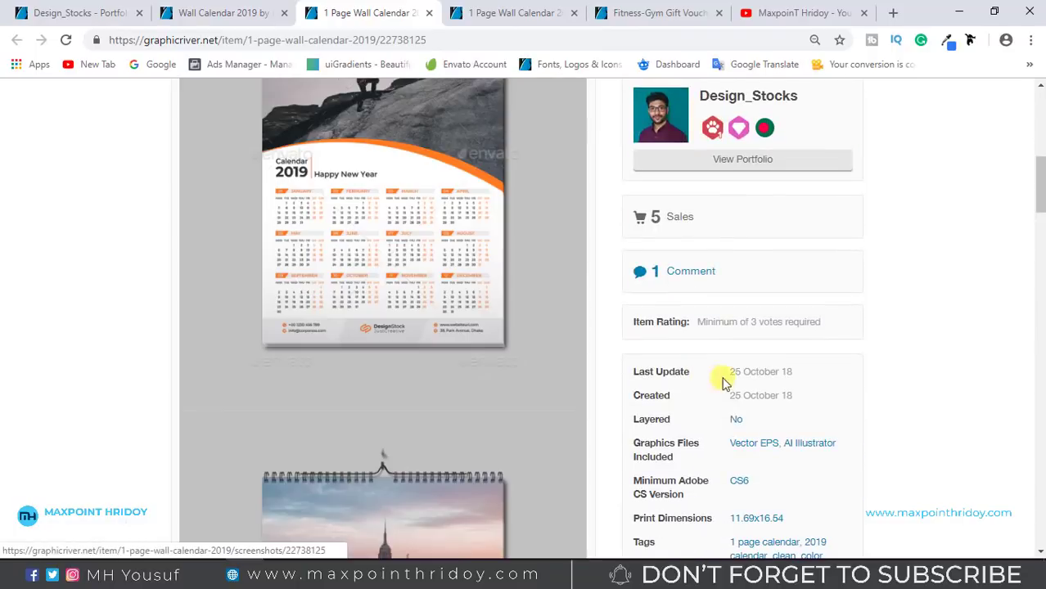
pyautogui.moveTo(695, 217); pyautogui.dragTo(462, 328)
pyautogui.click(928, 423)
pyautogui.scroll(1, 928, 423)
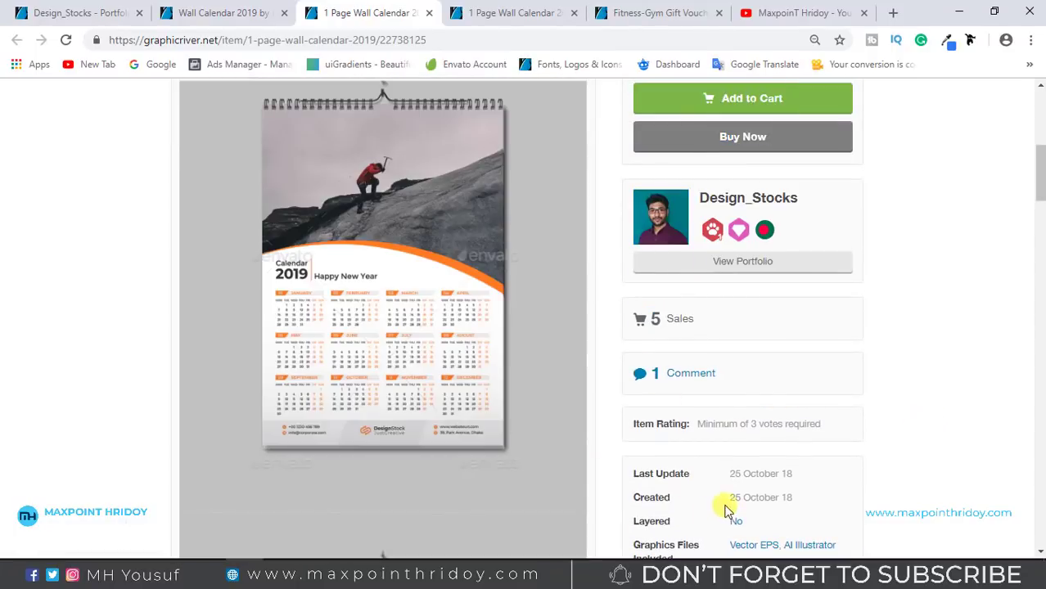
pyautogui.moveTo(742, 474); pyautogui.dragTo(835, 473)
pyautogui.click(822, 470)
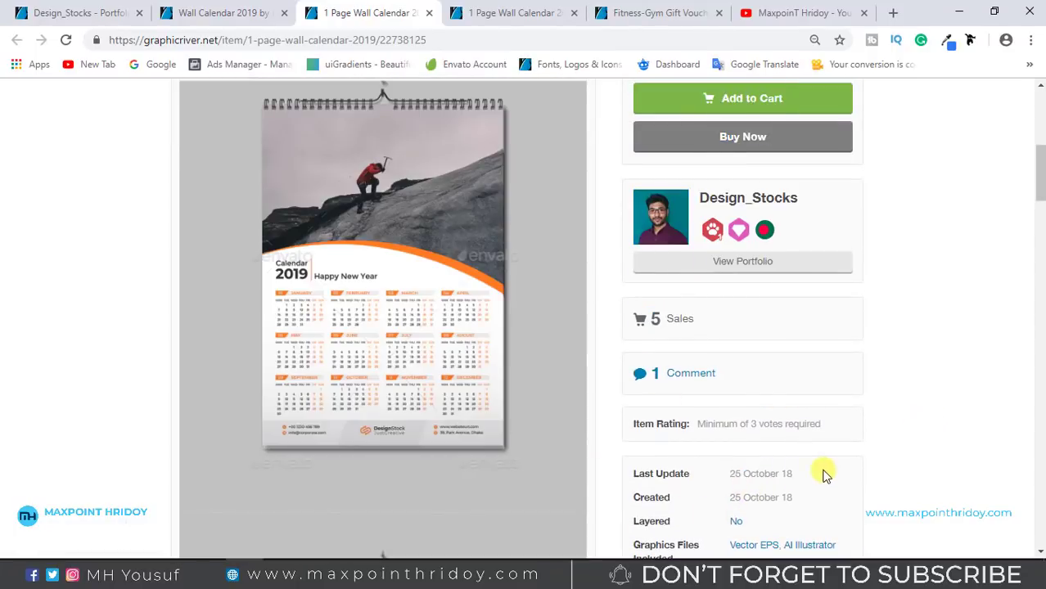
pyautogui.scroll(1, 781, 440)
pyautogui.scroll(-2, 642, 341)
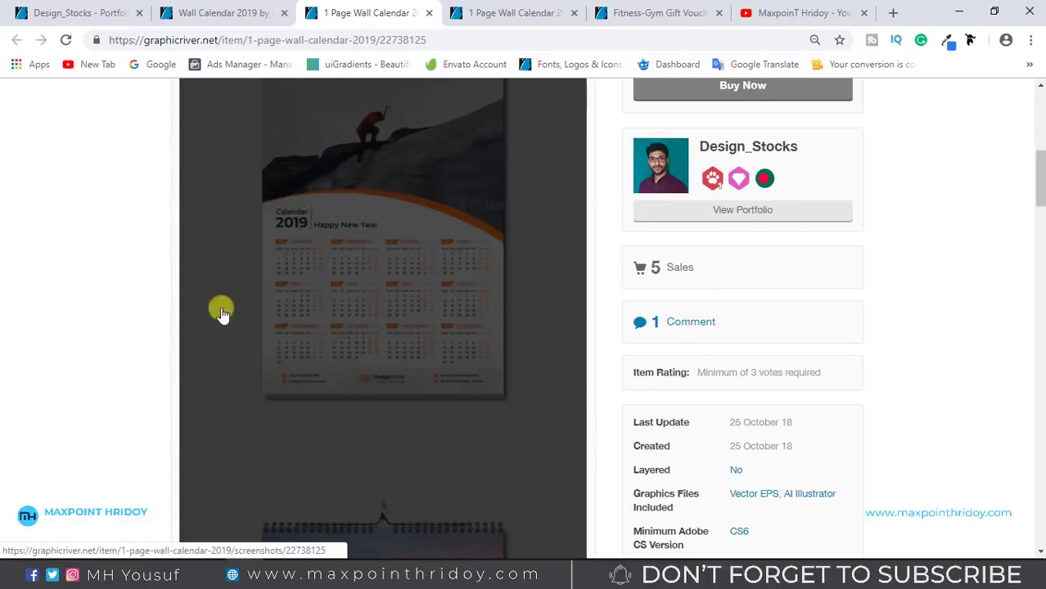
pyautogui.scroll(1, 573, 270)
pyautogui.scroll(1, 561, 187)
# Scroll through the Wall Calendar 2019 page, then return to the 1 Page Wall Calendar item.
pyautogui.click(233, 8)
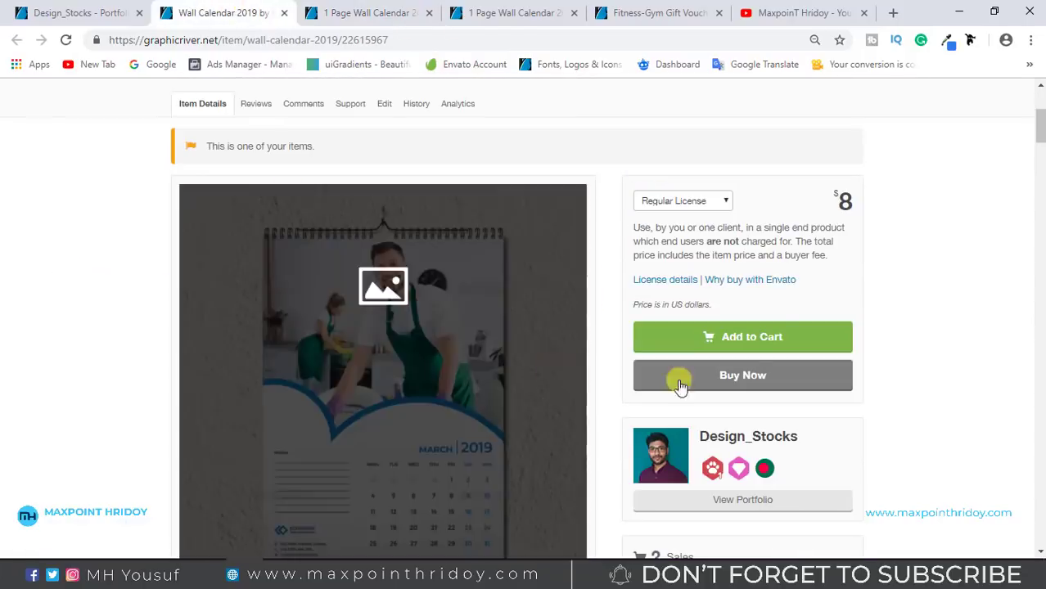
pyautogui.scroll(-2, 758, 274)
pyautogui.scroll(-2, 320, 402)
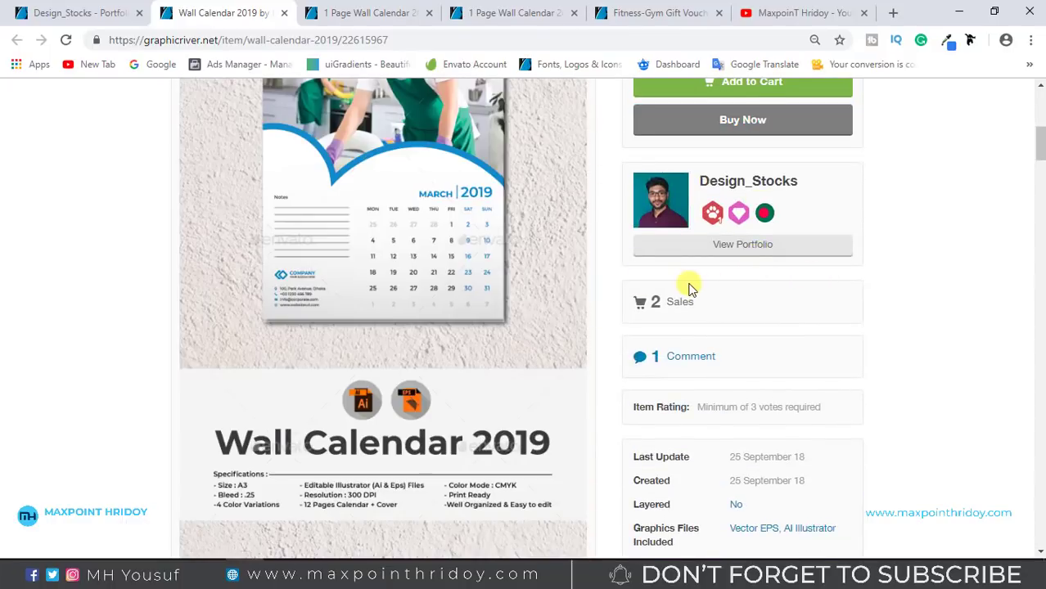
pyautogui.scroll(-2, 679, 271)
pyautogui.scroll(-7, 684, 286)
pyautogui.scroll(3, 798, 276)
pyautogui.scroll(8, 793, 274)
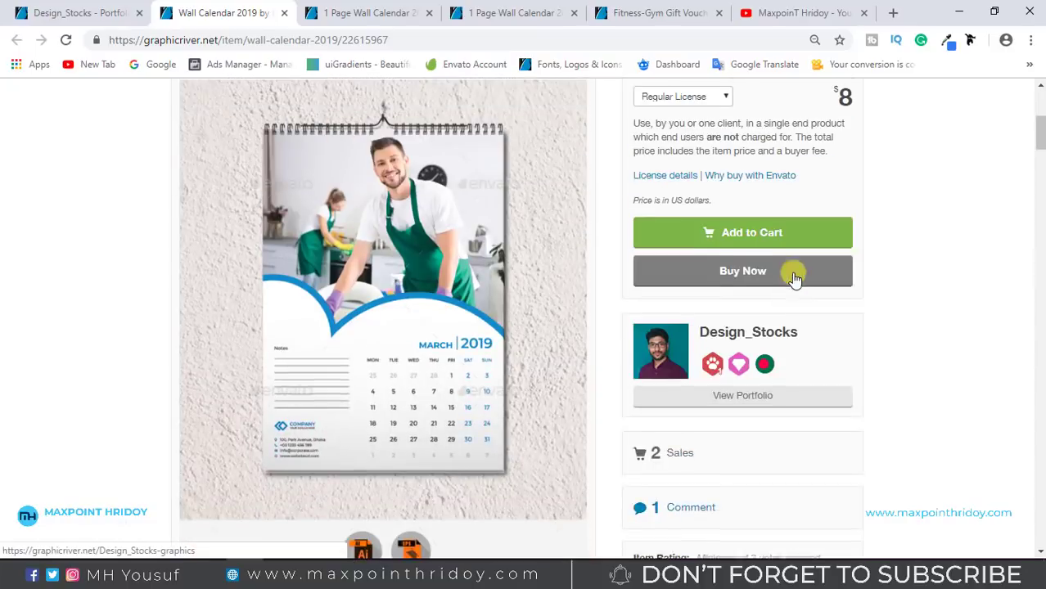
pyautogui.scroll(-5, 770, 280)
pyautogui.scroll(-6, 1040, 298)
pyautogui.moveTo(1041, 298); pyautogui.dragTo(1039, 420)
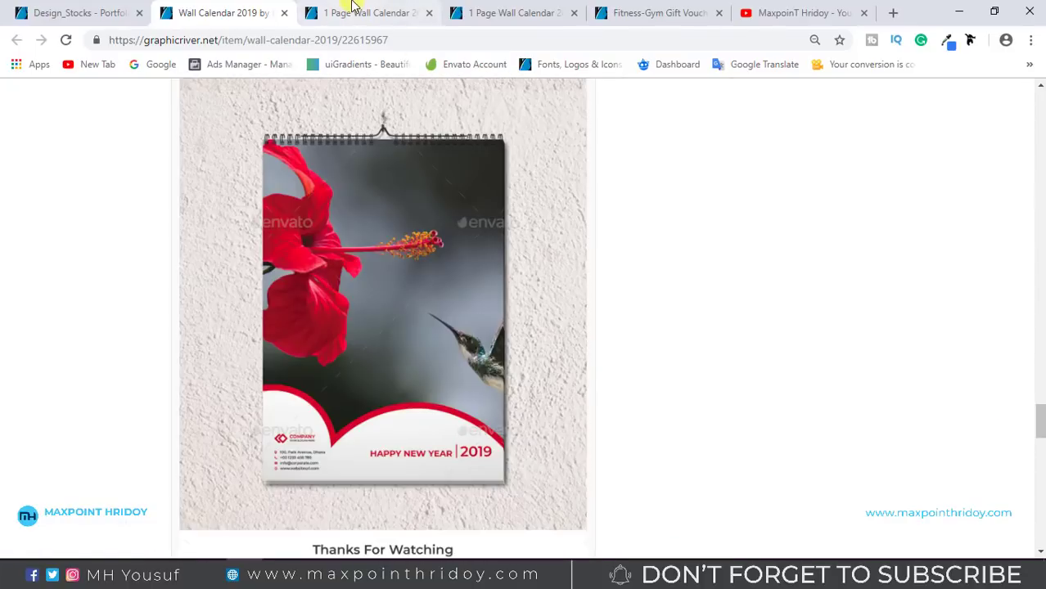
pyautogui.click(360, 10)
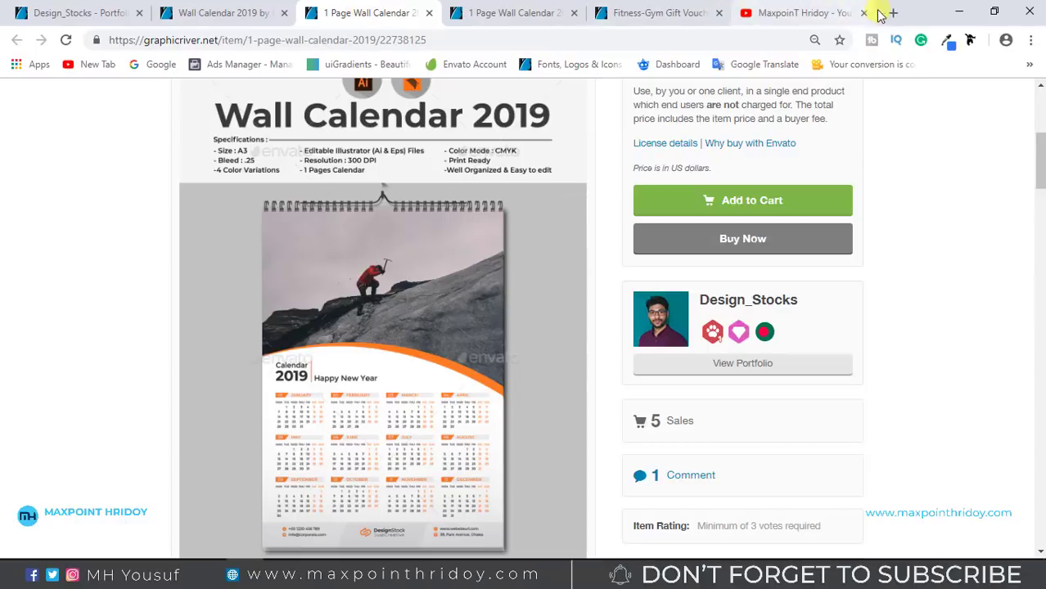
# Cancel the new document and open Wall Calendar 2019.ai in Illustrator.
pyautogui.click(959, 12)
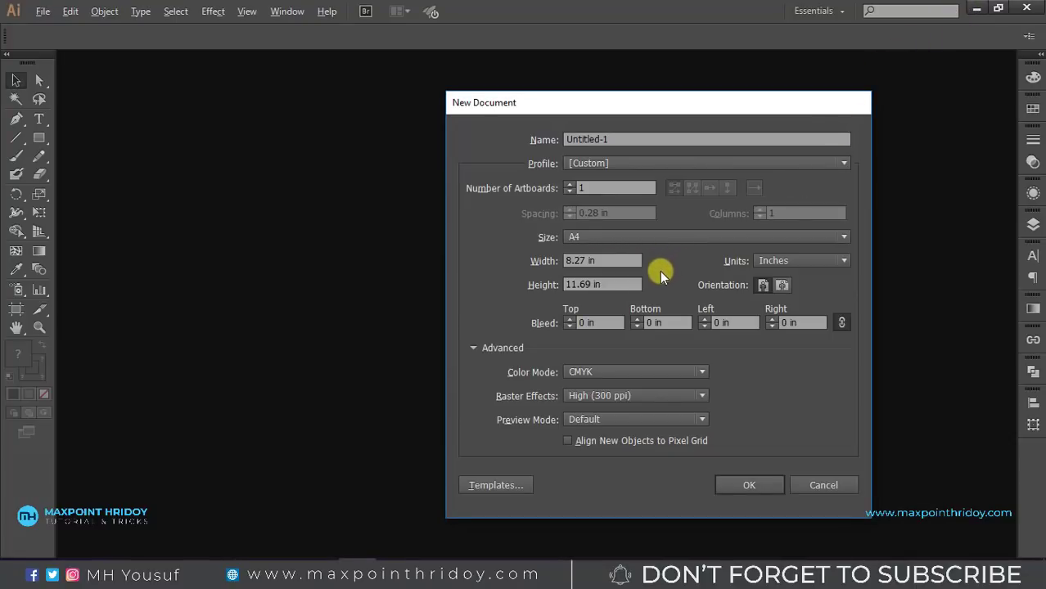
pyautogui.press('Escape')
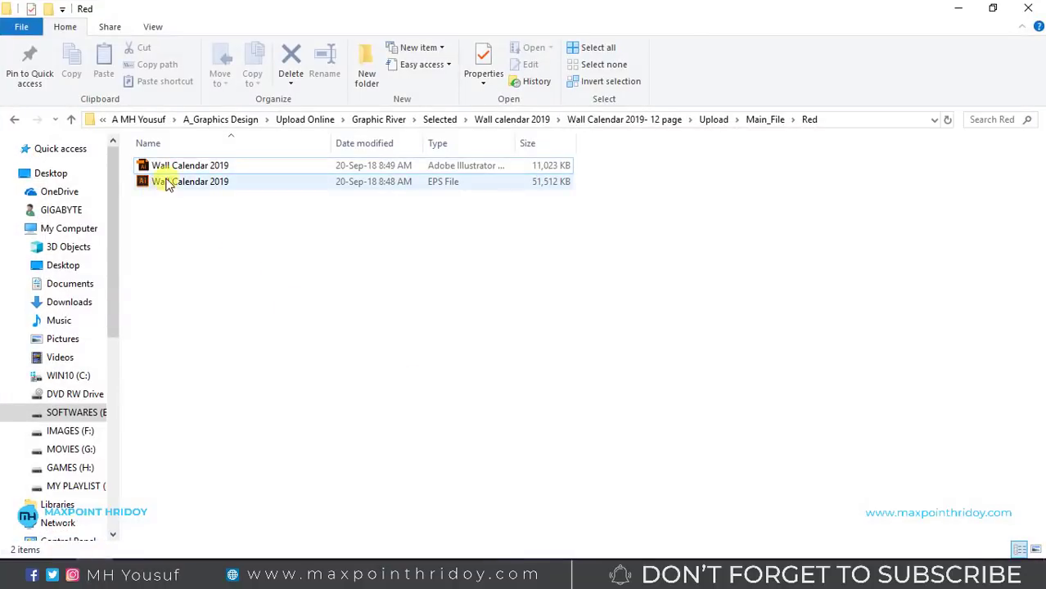
pyautogui.doubleClick(192, 167)
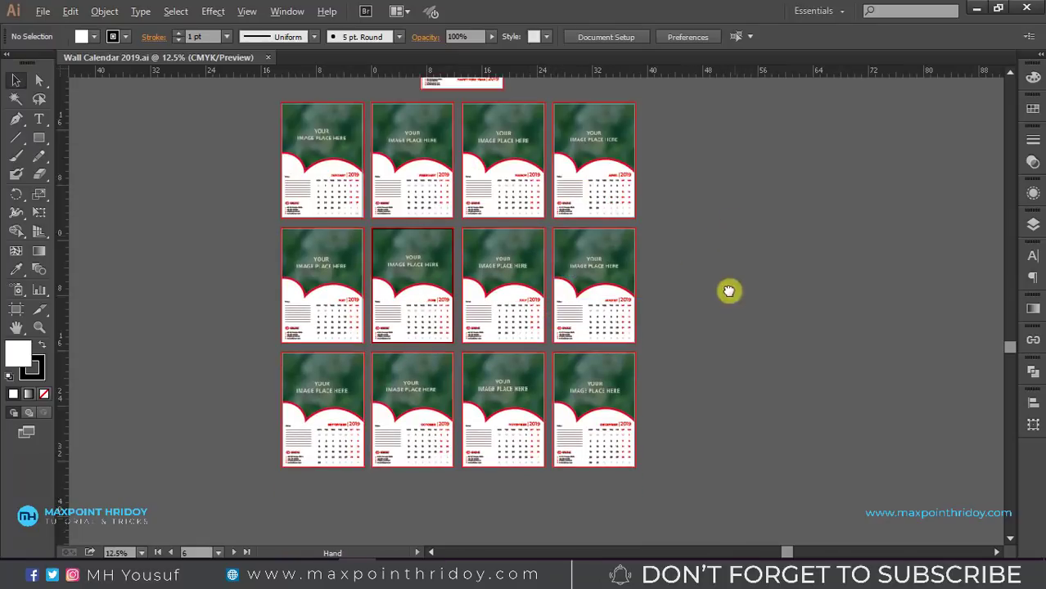
# Zoom and pan across the cover and January–December pages, then zoom back out to all twelve.
pyautogui.moveTo(728, 289)
pyautogui.mouseDown()
pyautogui.moveTo(762, 291)
pyautogui.moveTo(755, 337)
pyautogui.mouseUp()
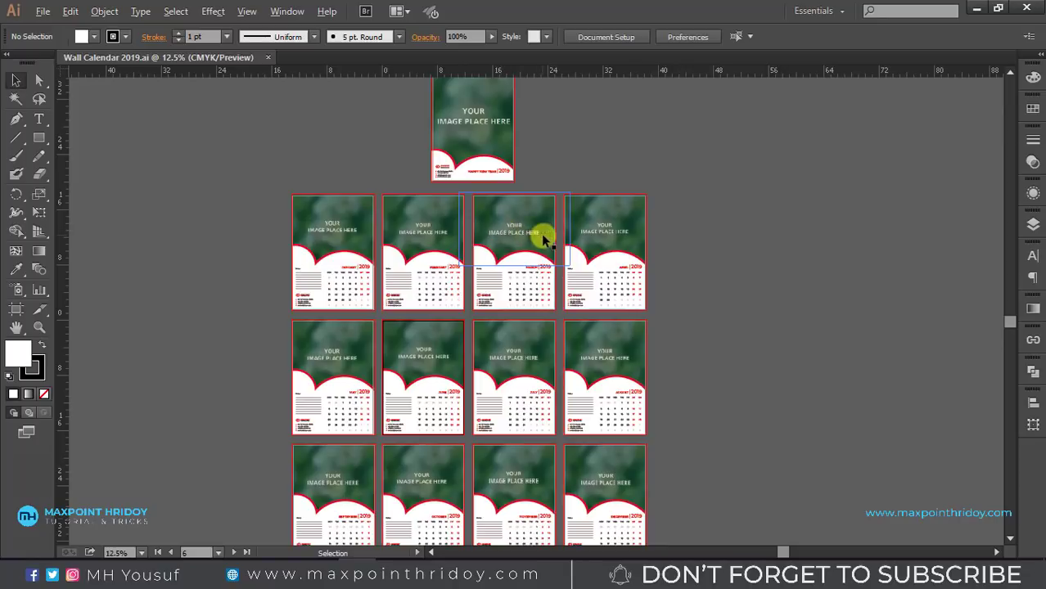
pyautogui.scroll(-1, 654, 205)
pyautogui.scroll(1, 577, 104)
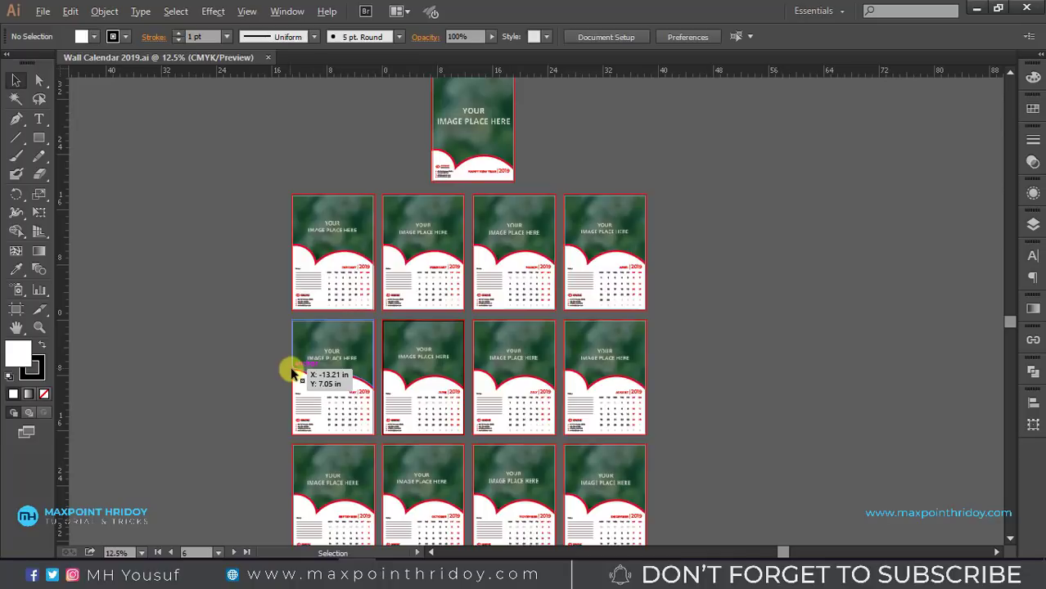
pyautogui.scroll(1, 593, 339)
pyautogui.scroll(4, 673, 293)
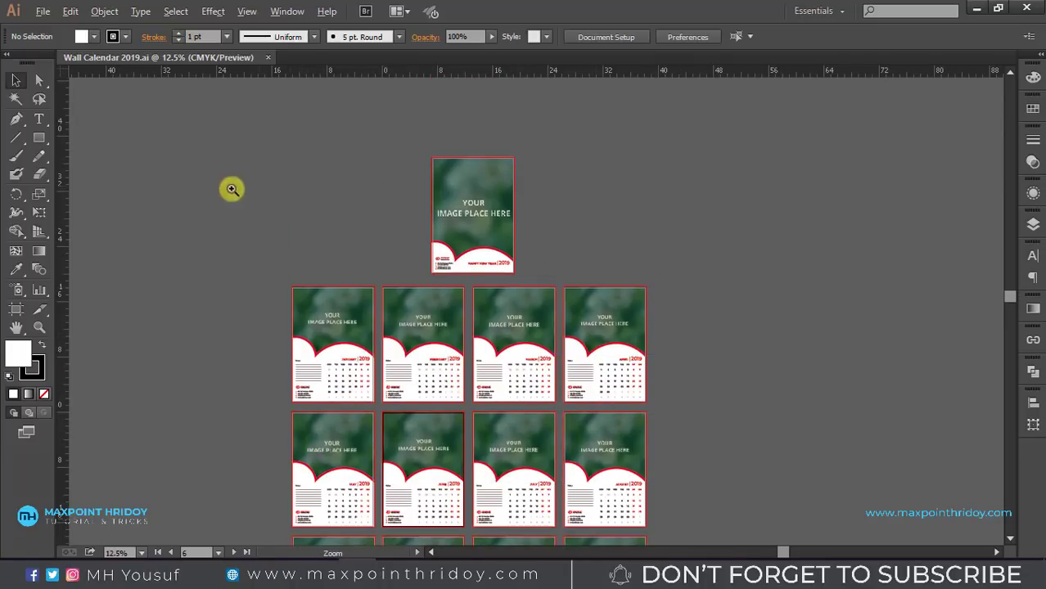
pyautogui.moveTo(231, 186); pyautogui.dragTo(680, 329)
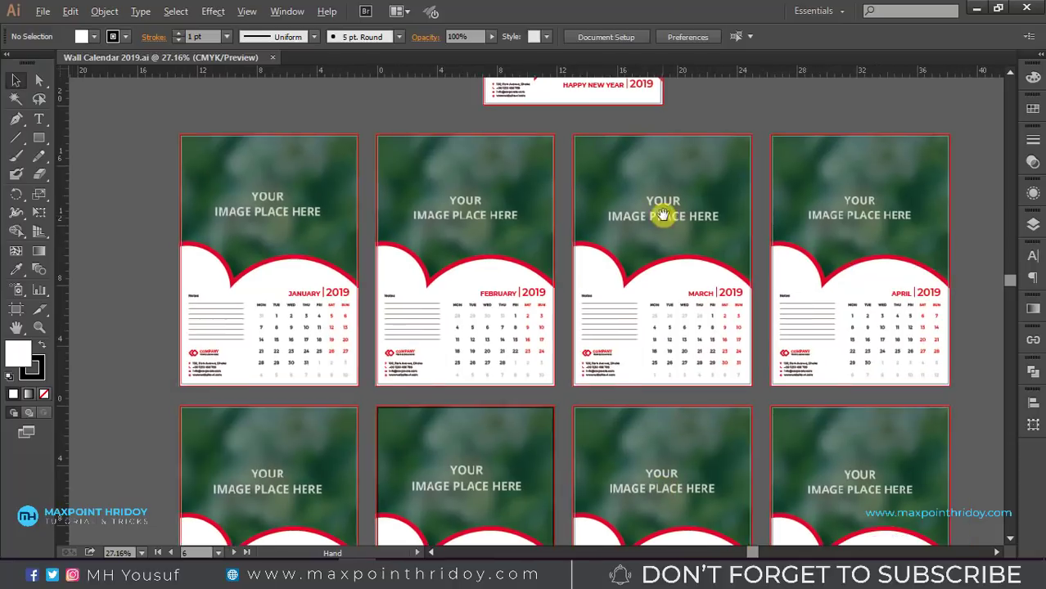
pyautogui.moveTo(542, 344); pyautogui.dragTo(542, 226)
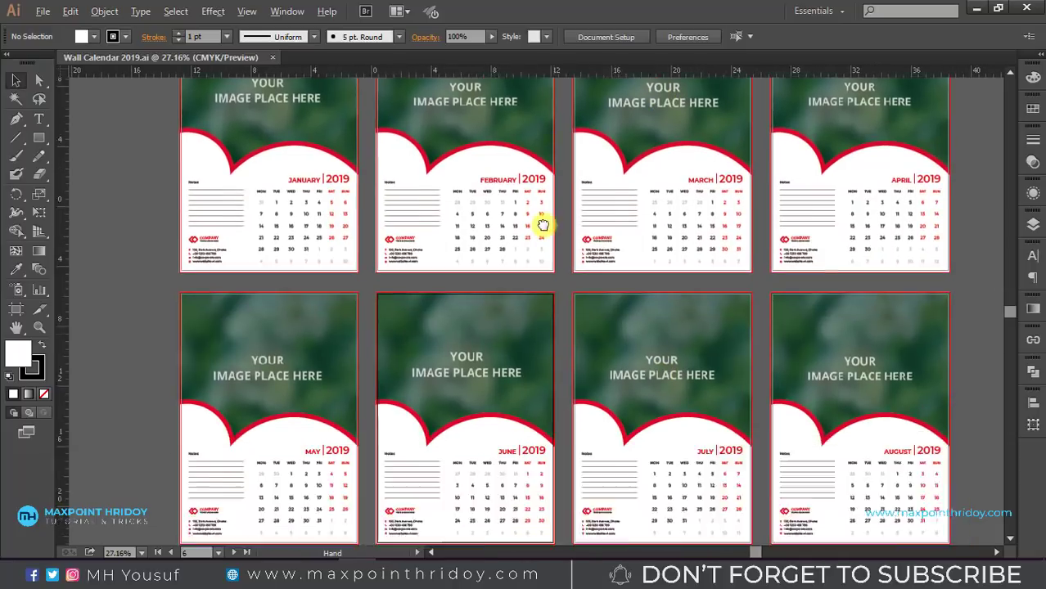
pyautogui.moveTo(514, 452)
pyautogui.mouseDown()
pyautogui.moveTo(524, 186)
pyautogui.moveTo(558, 203)
pyautogui.moveTo(553, 432)
pyautogui.mouseUp()
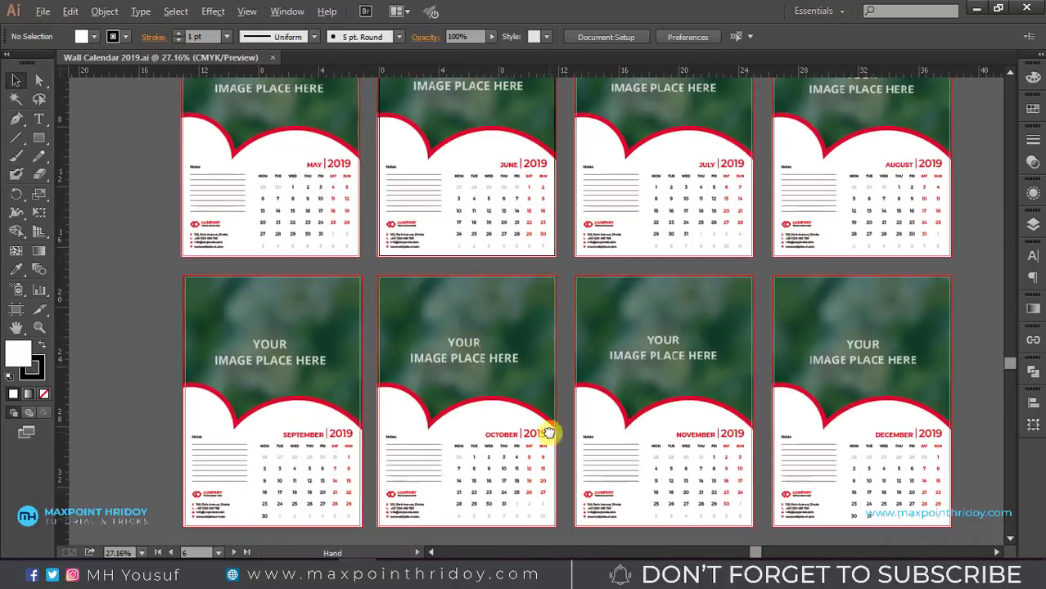
pyautogui.moveTo(602, 188); pyautogui.dragTo(607, 458)
pyautogui.moveTo(673, 353)
pyautogui.mouseDown()
pyautogui.moveTo(703, 234)
pyautogui.moveTo(638, 496)
pyautogui.mouseUp()
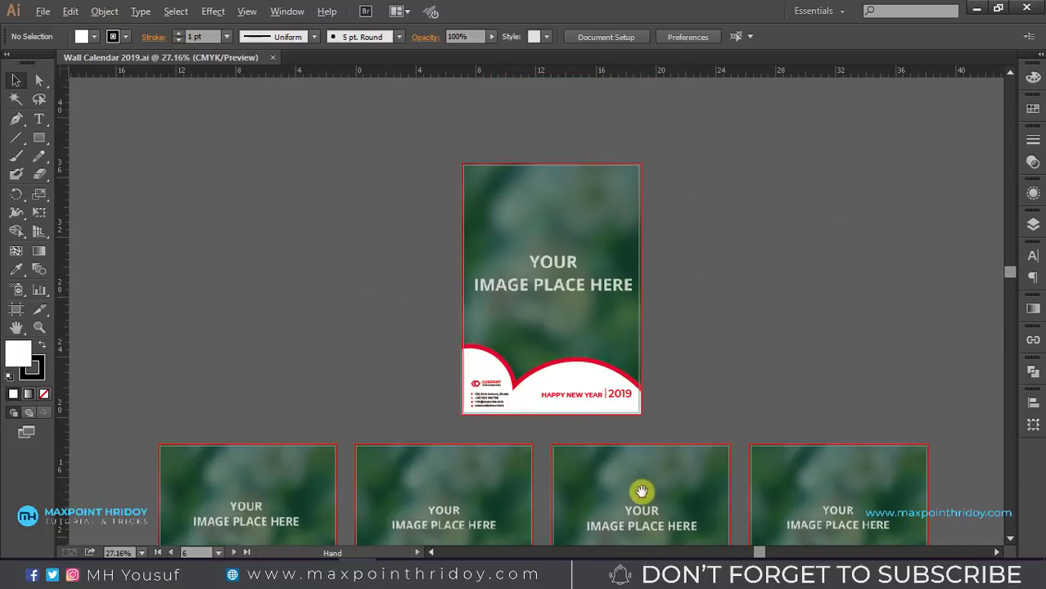
pyautogui.hotkey('ctrl', '-')
pyautogui.hotkey('ctrl', '-')
pyautogui.hotkey('ctrl', '-')
pyautogui.moveTo(500, 314)
pyautogui.mouseDown()
pyautogui.moveTo(469, 427)
pyautogui.moveTo(501, 326)
pyautogui.mouseUp()
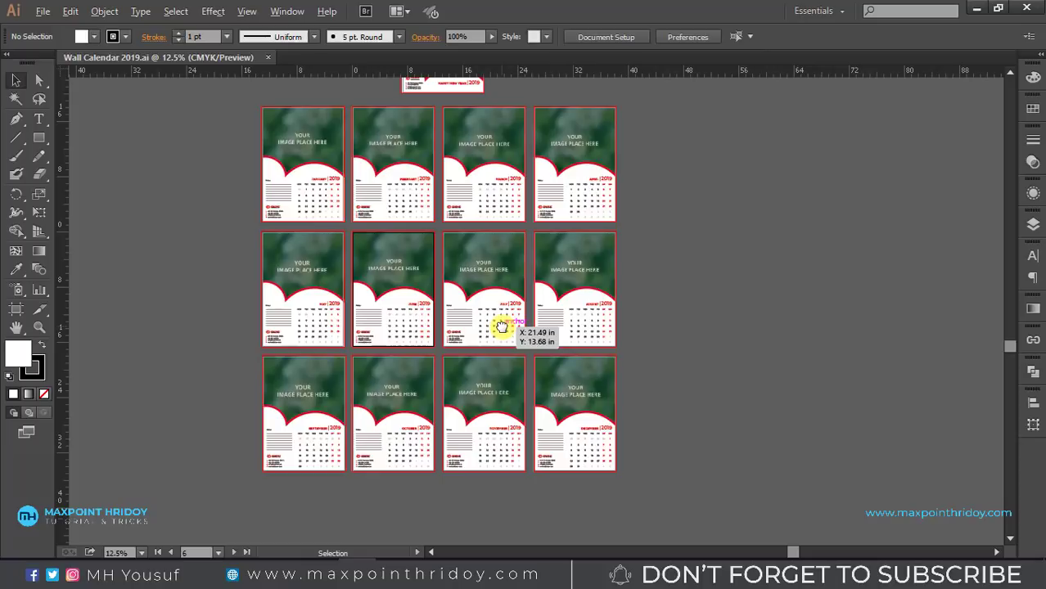
pyautogui.scroll(3, 712, 260)
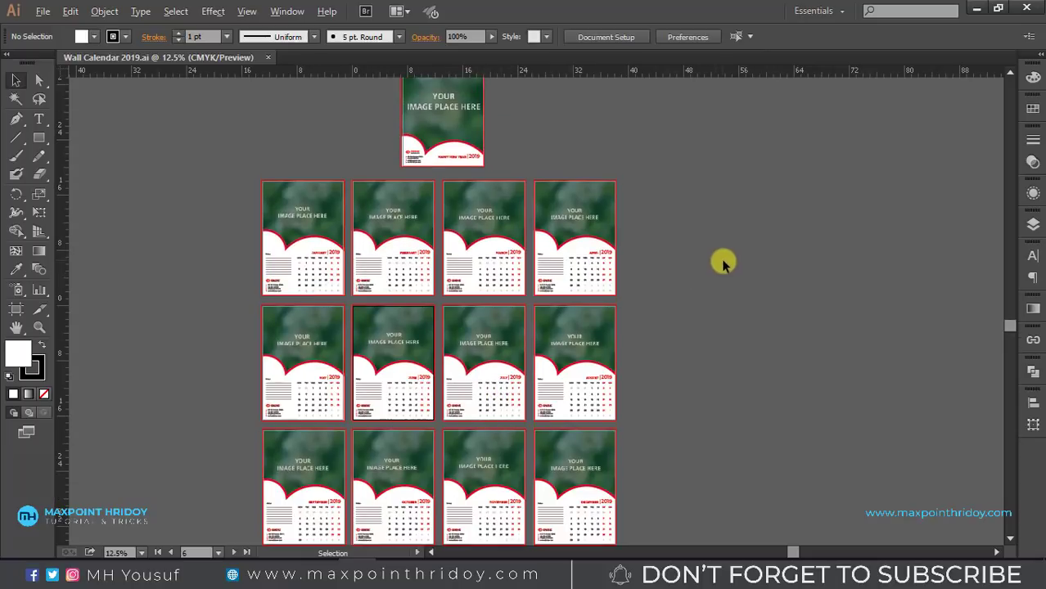
# Start a new document with the A3 preset (11.69 × 16.54 in) and 0.25 in bleed all round.
pyautogui.click(43, 11)
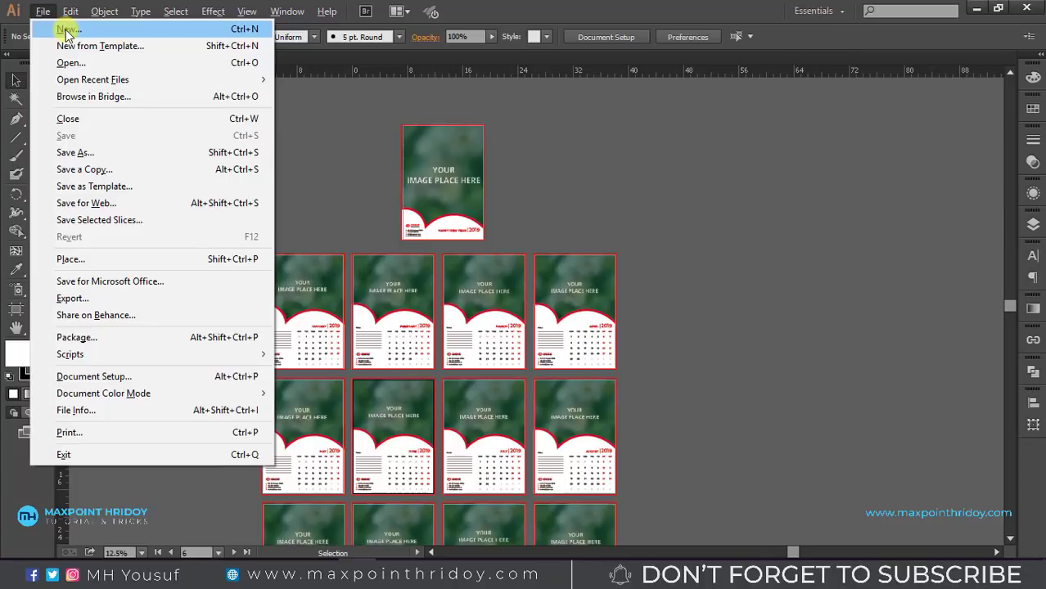
pyautogui.click(68, 32)
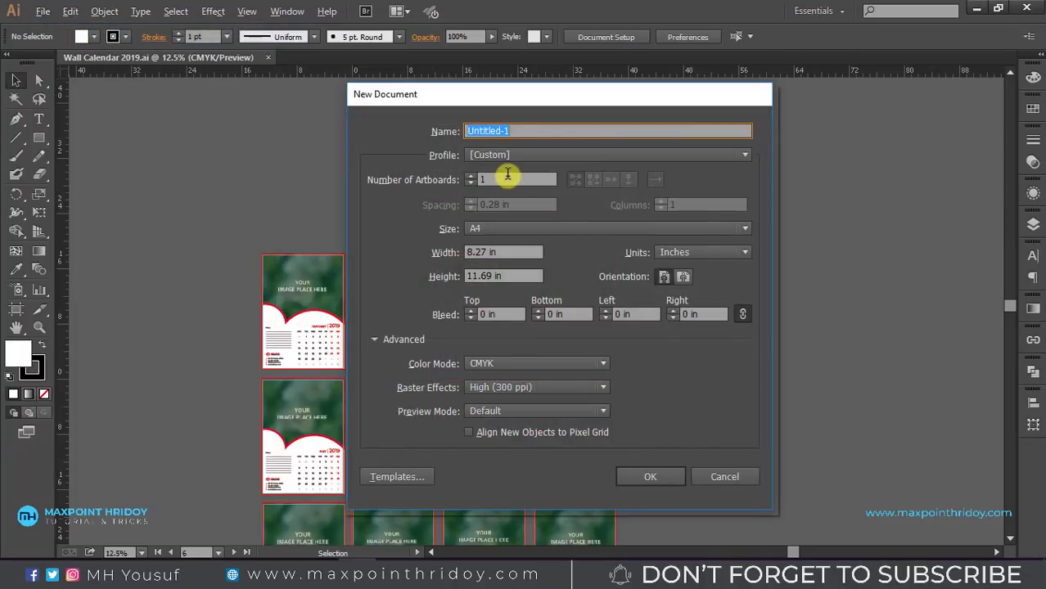
pyautogui.doubleClick(508, 176)
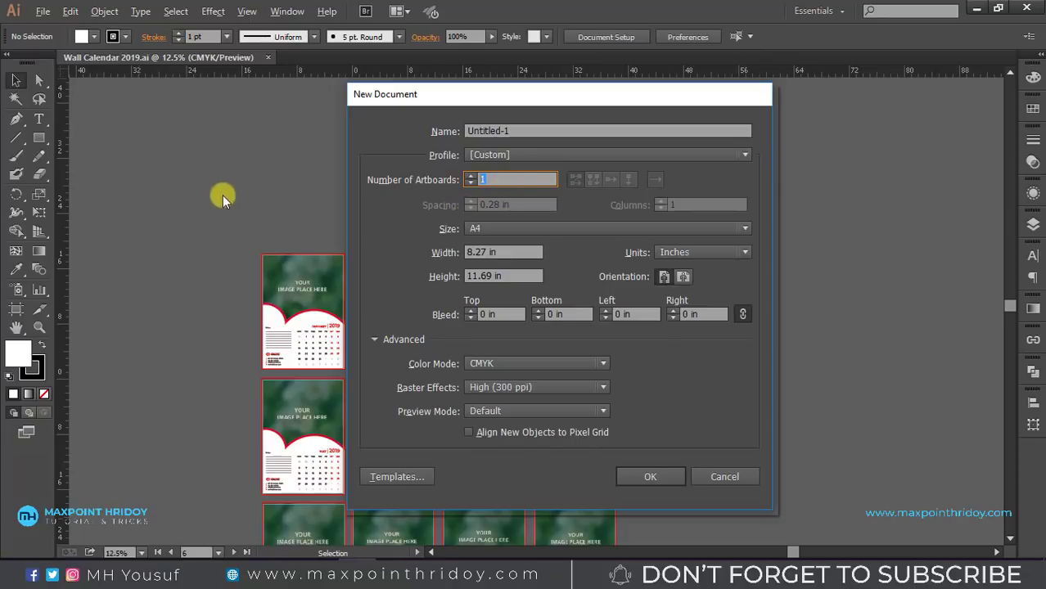
pyautogui.click(516, 230)
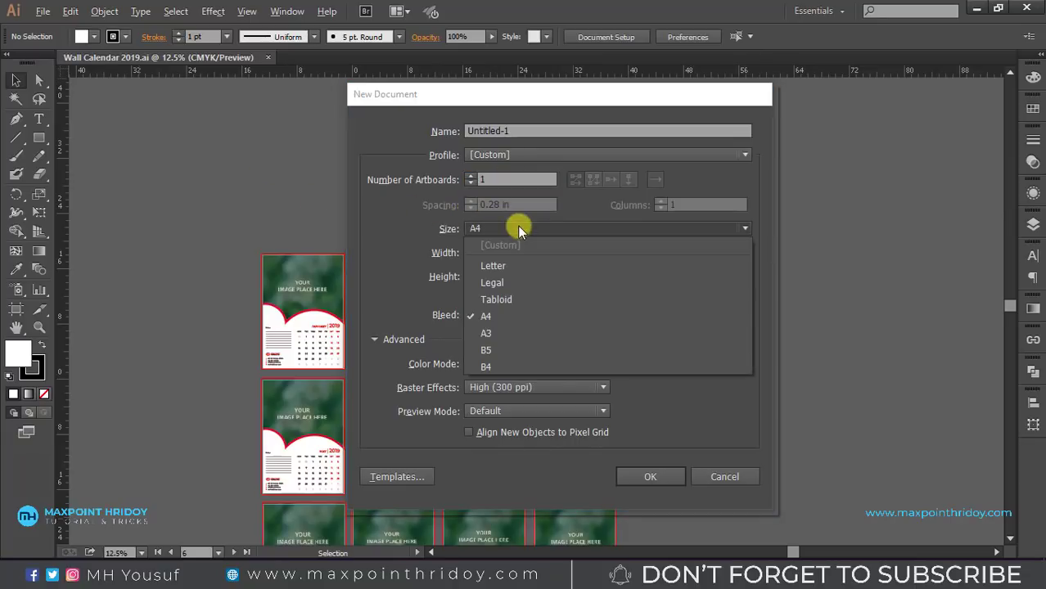
pyautogui.click(491, 334)
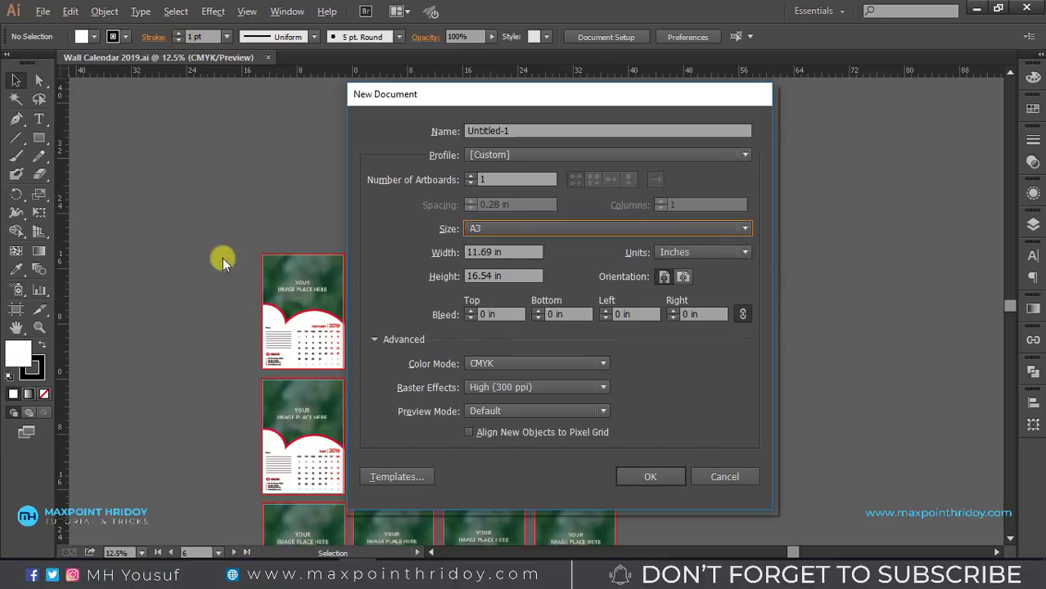
pyautogui.press('Tab')
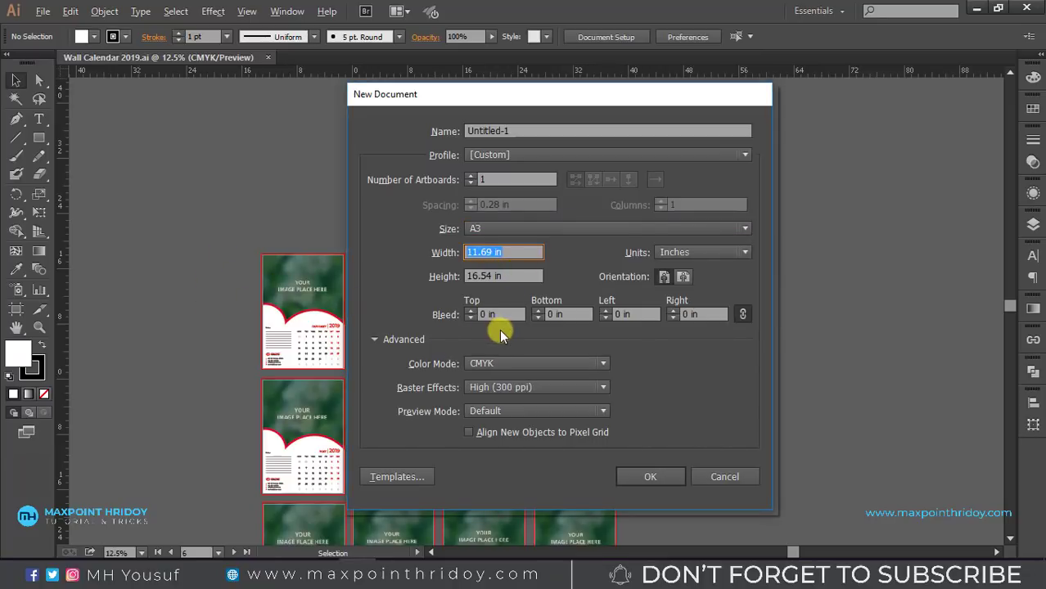
pyautogui.click(471, 312)
pyautogui.write('0.25')
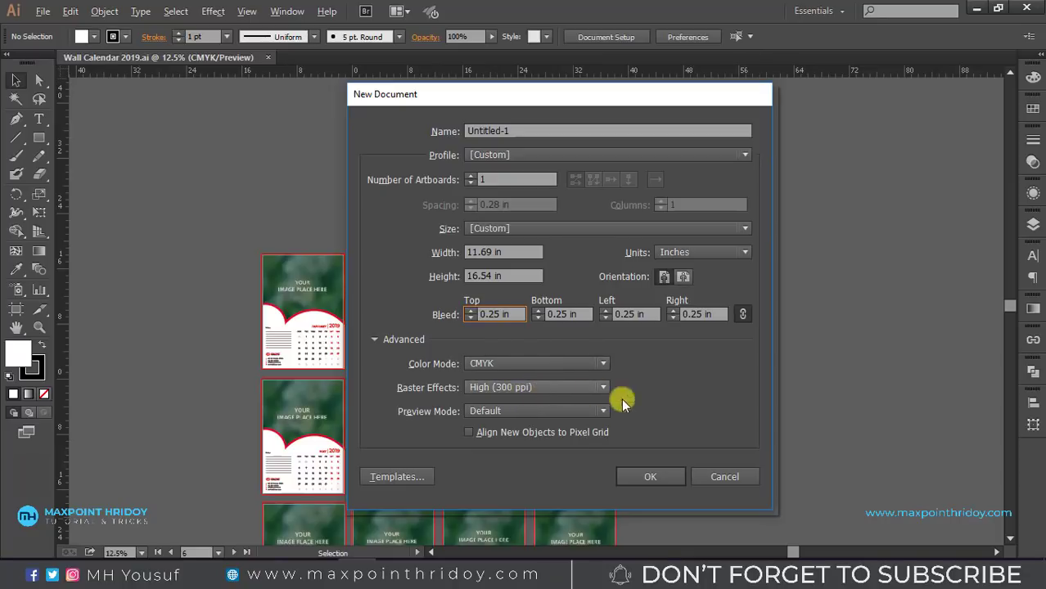
pyautogui.click(662, 478)
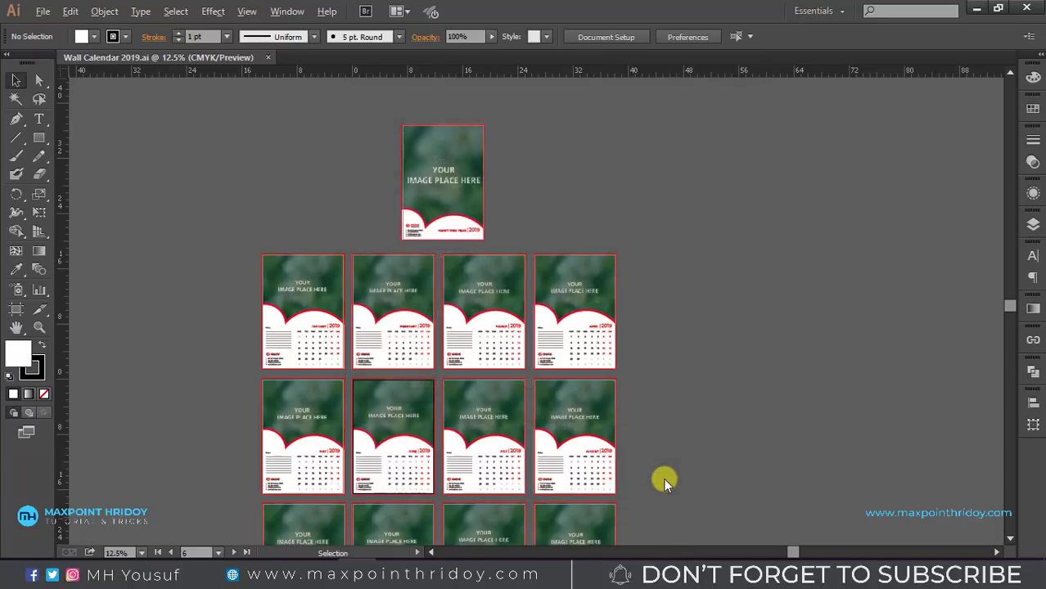
# Delete the extra copied artboard, leaving Untitled-1 with one blank 11.69 × 16.54 in page.
pyautogui.keyDown('ctrl'); pyautogui.keyDown('alt'); pyautogui.click(544, 229); pyautogui.keyUp('alt'); pyautogui.keyUp('ctrl')
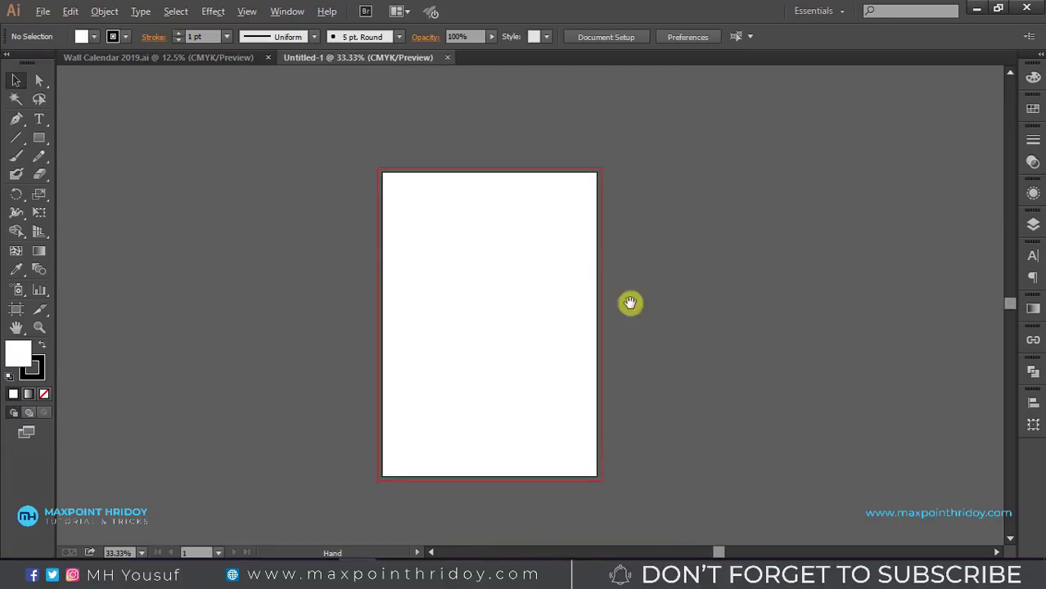
pyautogui.moveTo(551, 297); pyautogui.dragTo(479, 297)
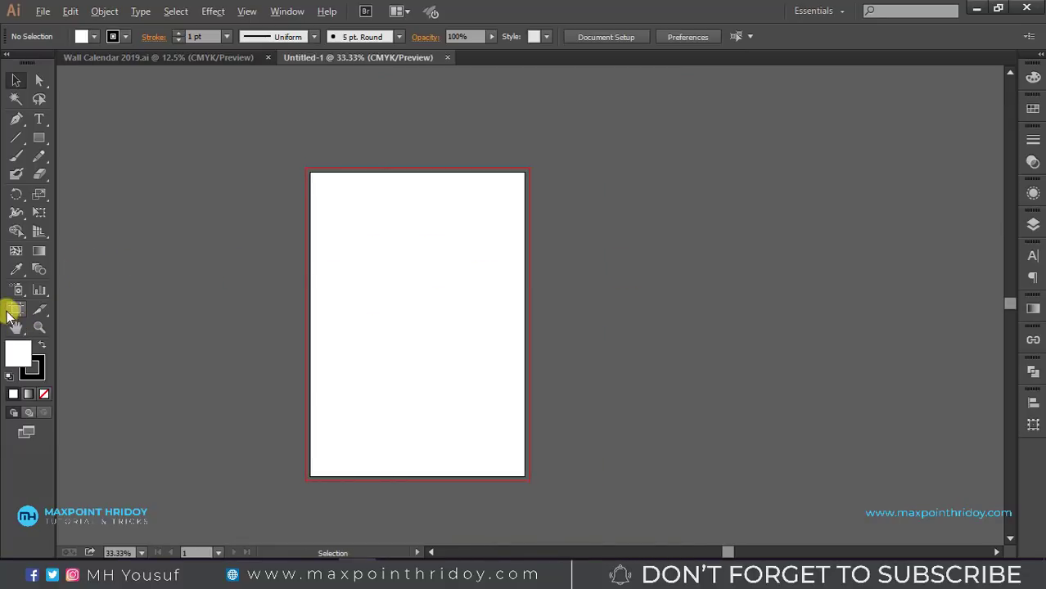
pyautogui.click(15, 309)
pyautogui.moveTo(334, 175)
pyautogui.mouseDown()
pyautogui.moveTo(601, 187)
pyautogui.moveTo(581, 184)
pyautogui.mouseUp()
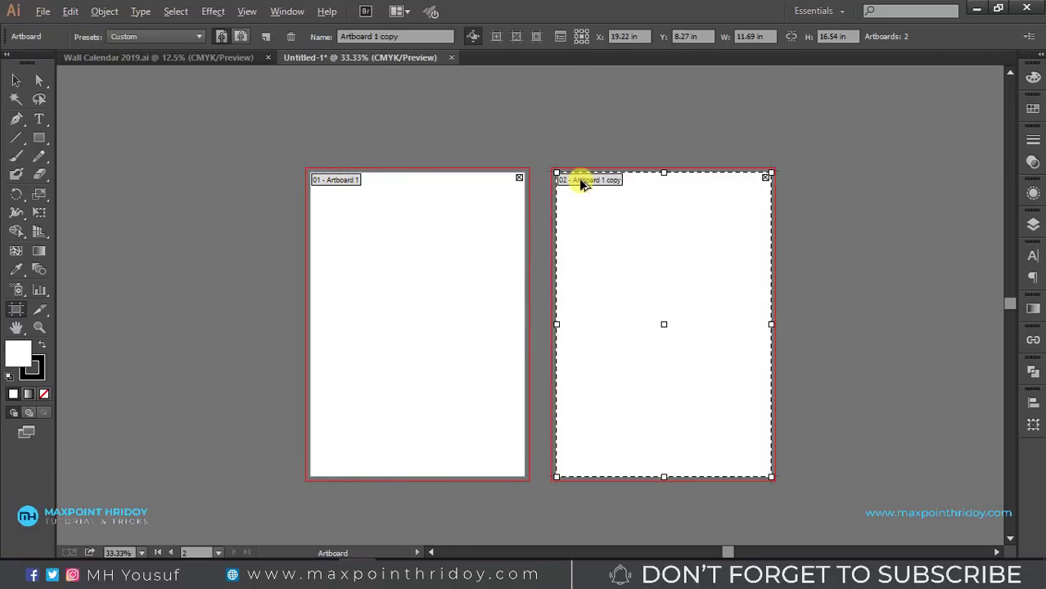
pyautogui.press('Delete')
pyautogui.click(29, 82)
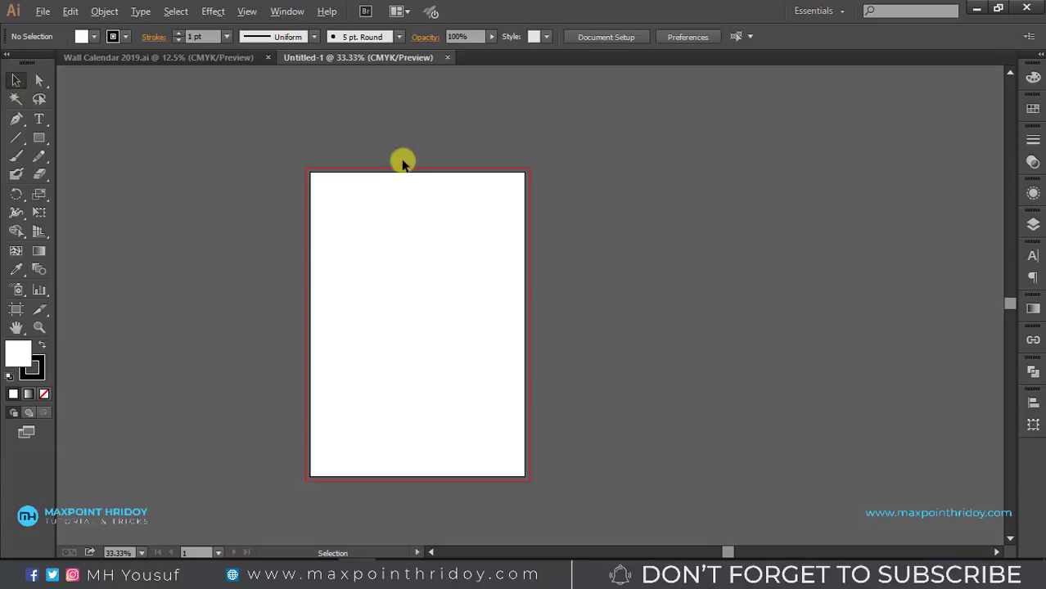
pyautogui.moveTo(417, 297); pyautogui.dragTo(434, 253)
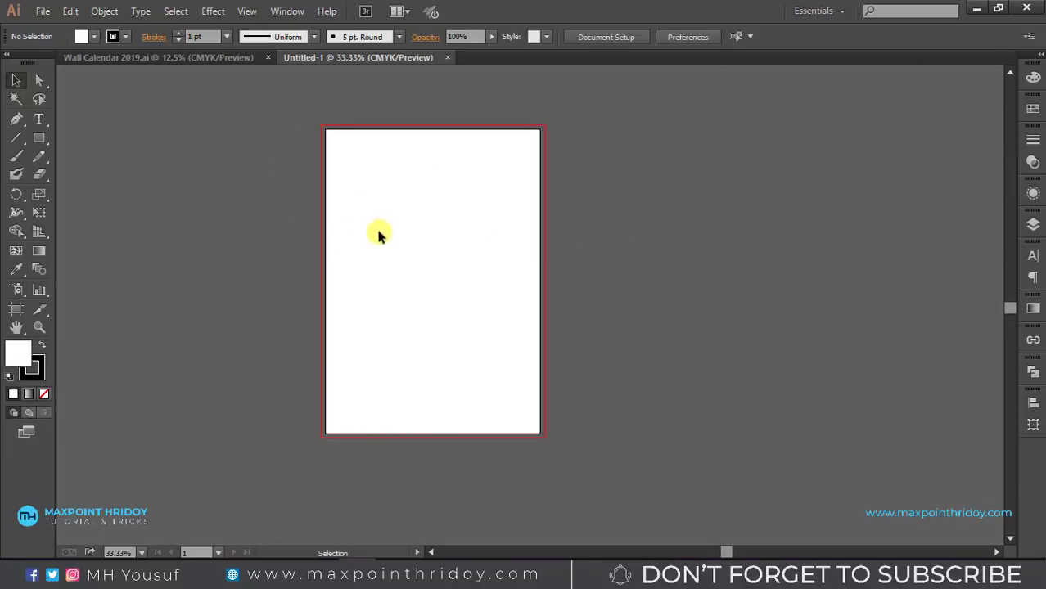
# Create an 11.69 × 16.54 in rectangle and centre it on the artboard.
pyautogui.click(378, 184)
pyautogui.write('11.69')
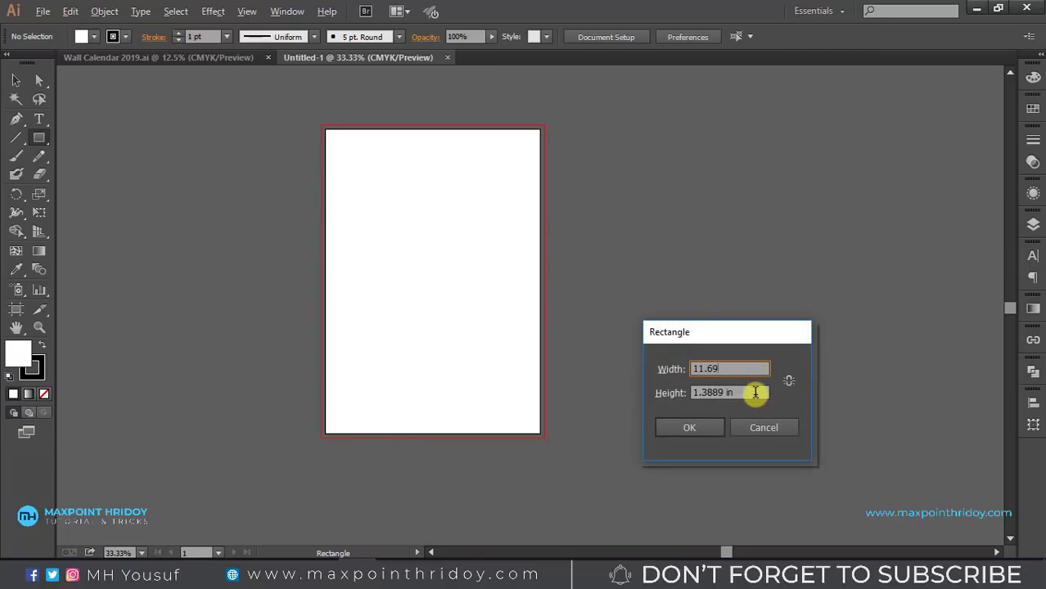
pyautogui.press('Tab')
pyautogui.write('16.5')
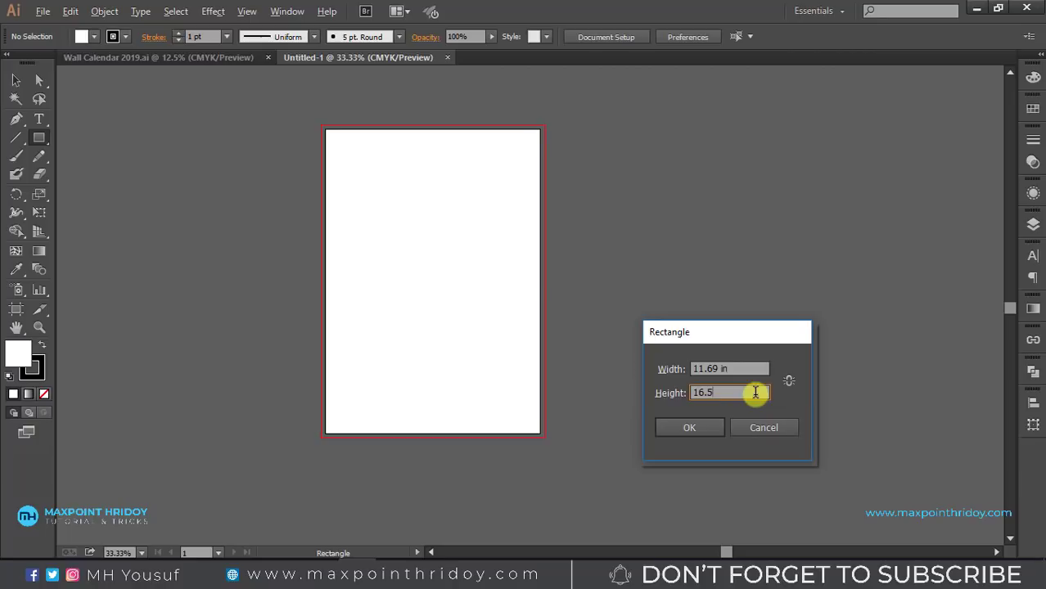
pyautogui.write('4')
pyautogui.press('Return')
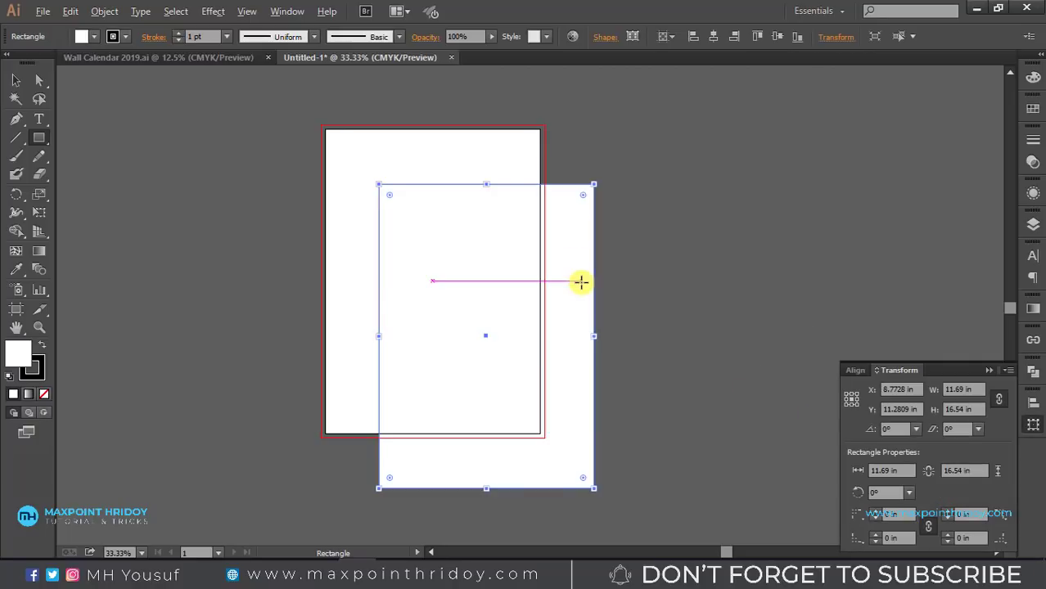
pyautogui.click(637, 32)
pyautogui.click(689, 86)
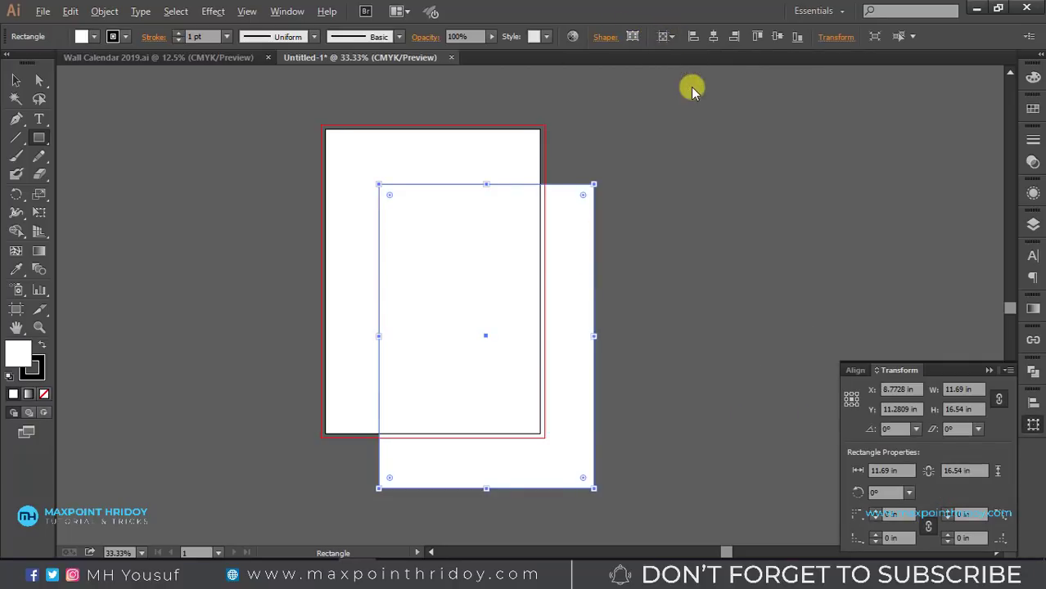
pyautogui.click(712, 38)
pyautogui.click(776, 38)
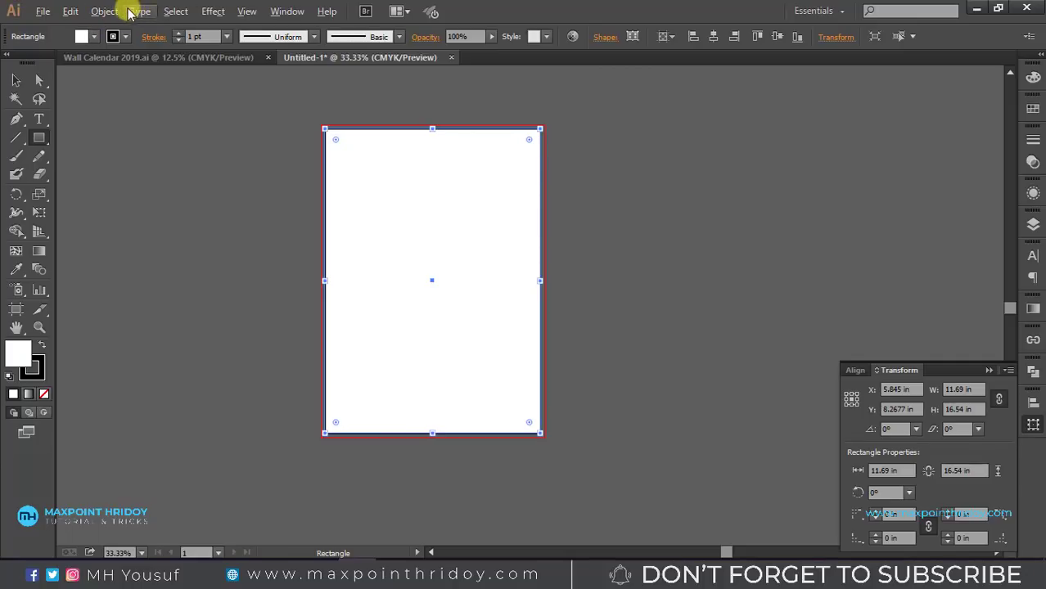
# Offset the rectangle by -0.5 in and convert the inset copy into margin guides.
pyautogui.click(105, 10)
pyautogui.moveTo(121, 320)
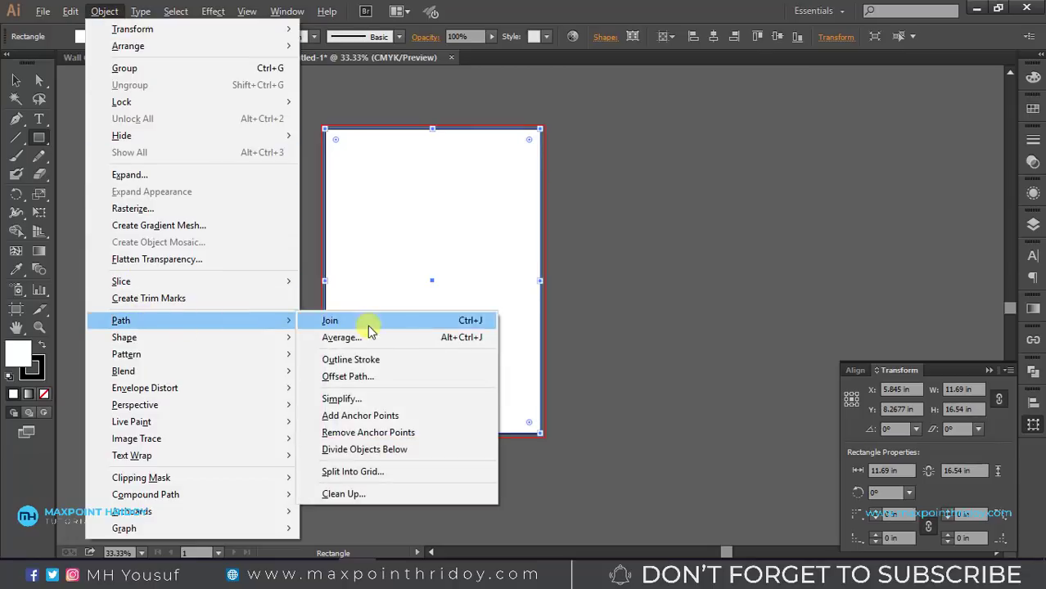
pyautogui.click(367, 376)
pyautogui.write('-.5')
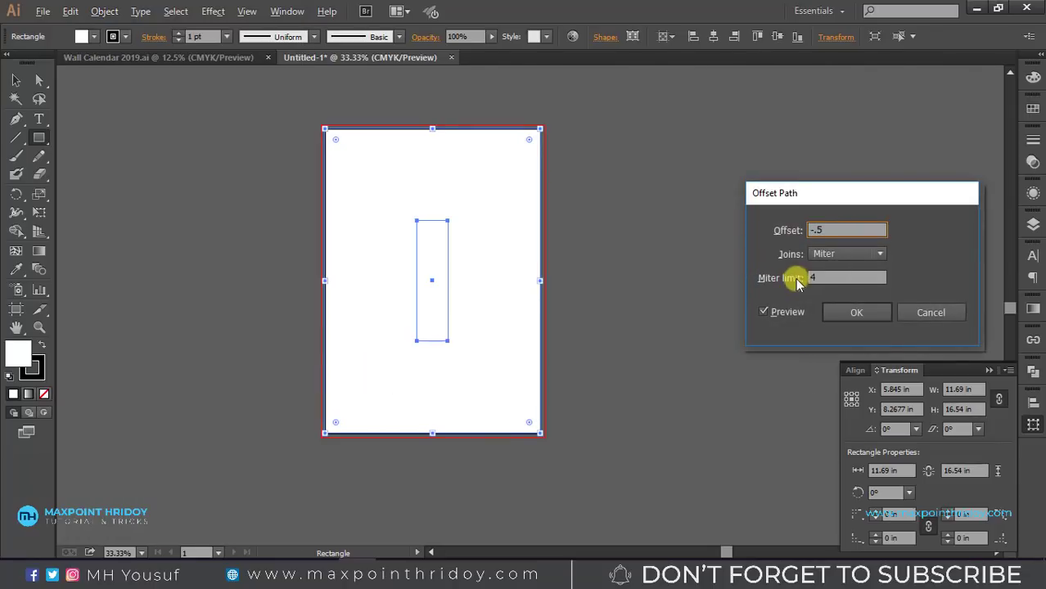
pyautogui.click(785, 314)
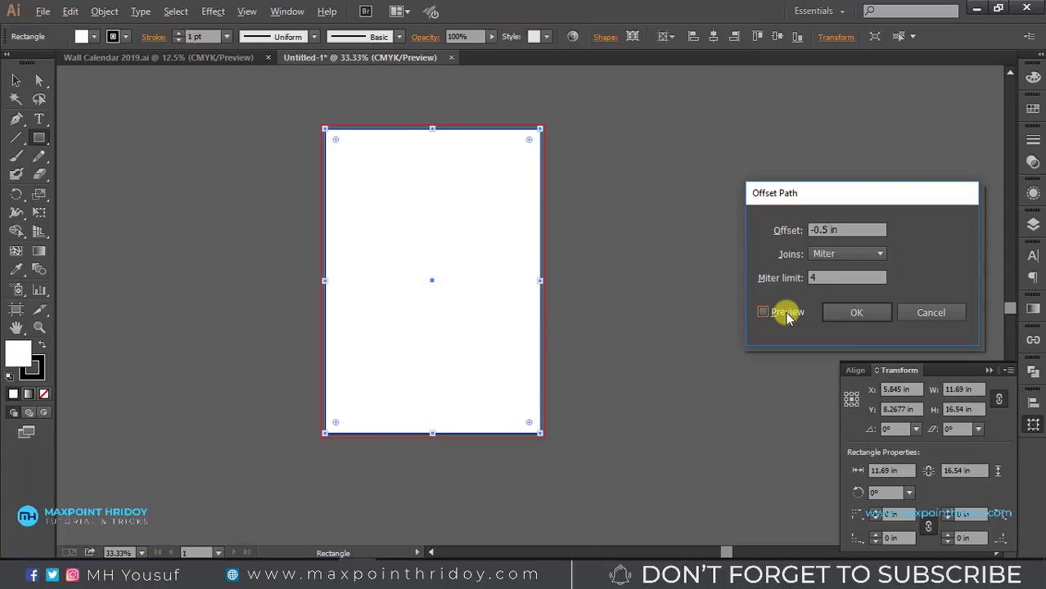
pyautogui.click(786, 314)
pyautogui.click(859, 312)
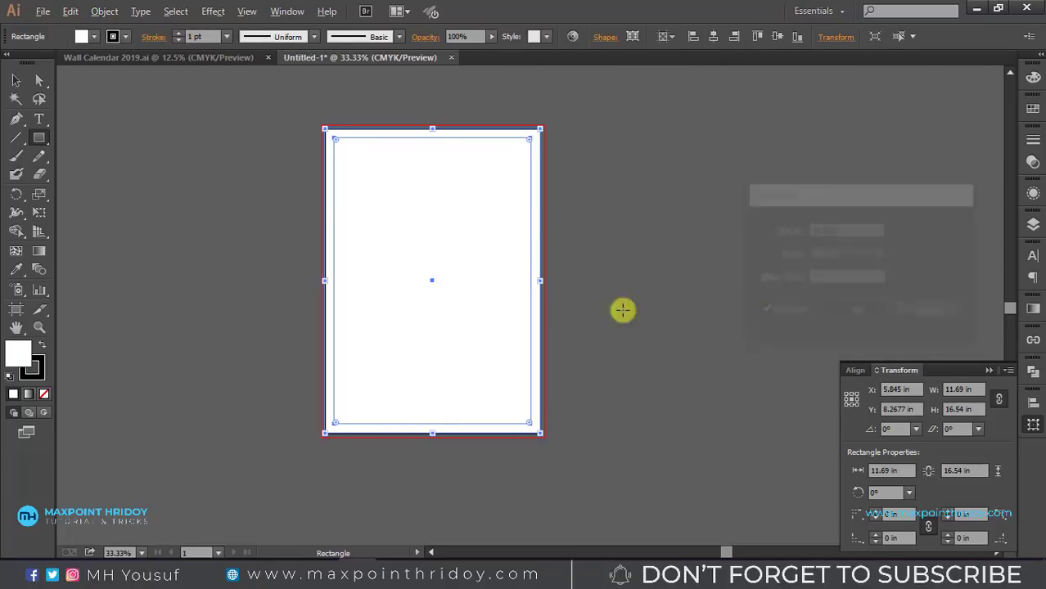
pyautogui.rightClick(434, 206)
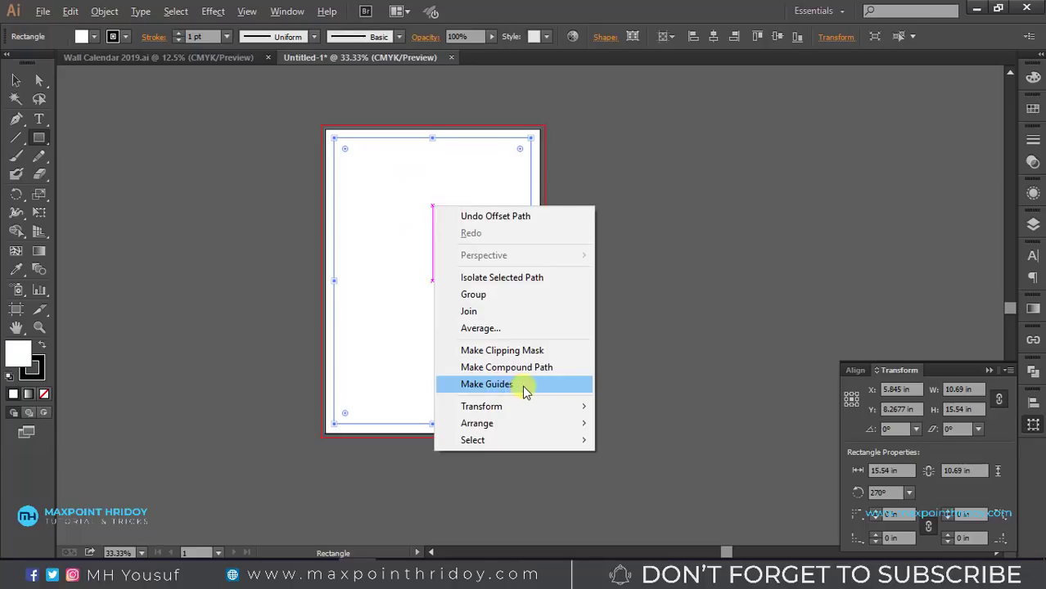
pyautogui.click(524, 391)
pyautogui.click(16, 79)
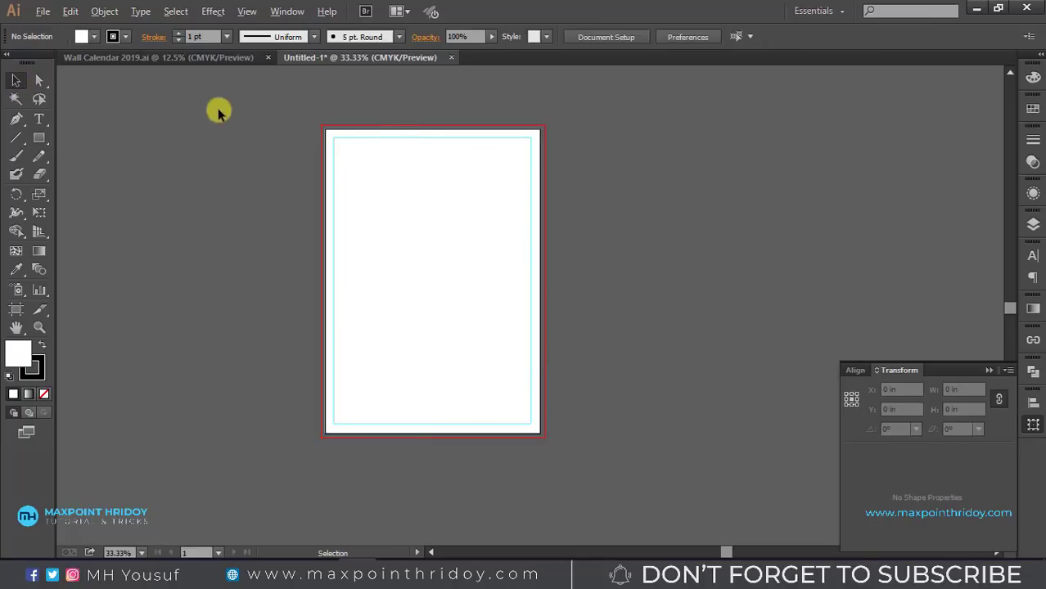
pyautogui.moveTo(230, 107); pyautogui.dragTo(499, 258)
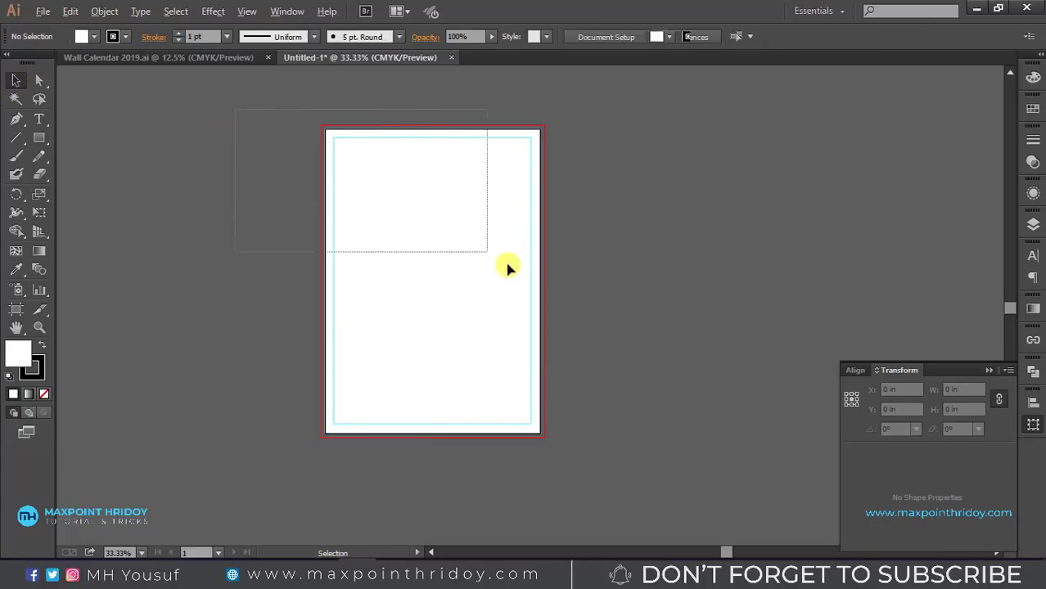
# Offset the page rectangle 0.25 in outward as bleed and remove its stroke.
pyautogui.click(104, 11)
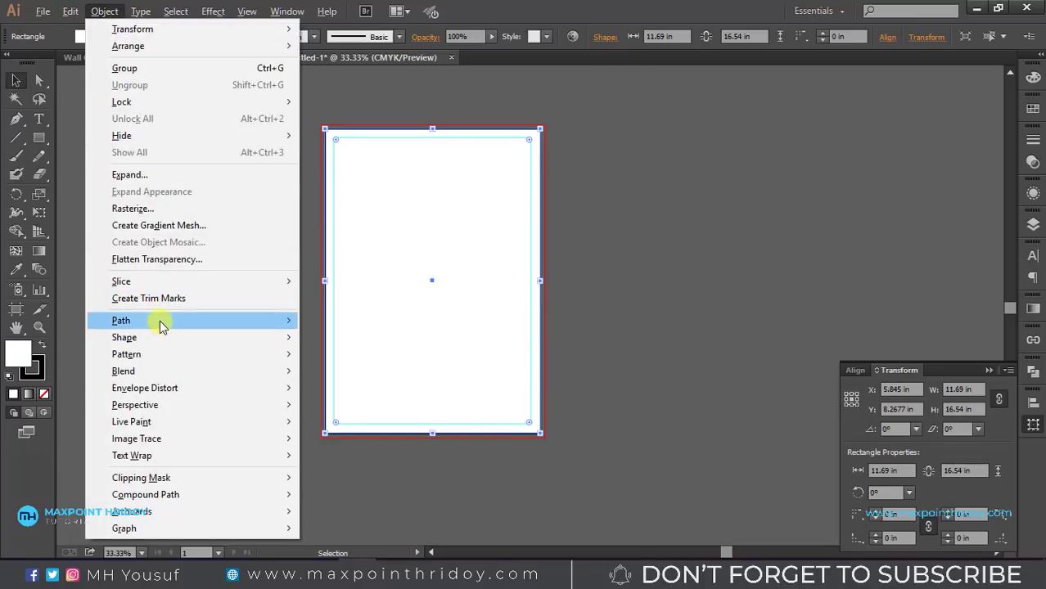
pyautogui.moveTo(120, 320)
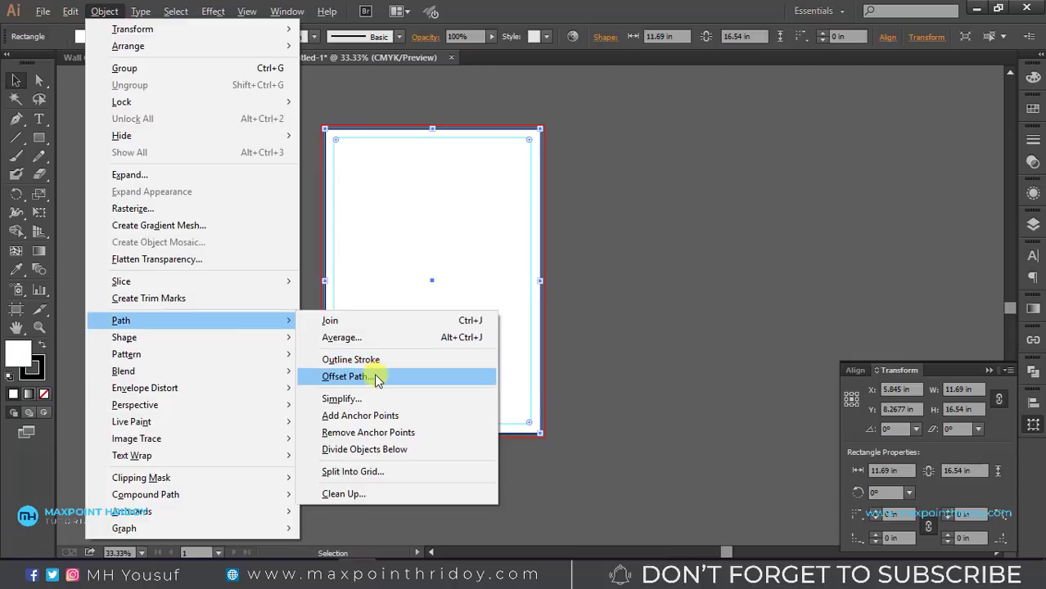
pyautogui.click(374, 375)
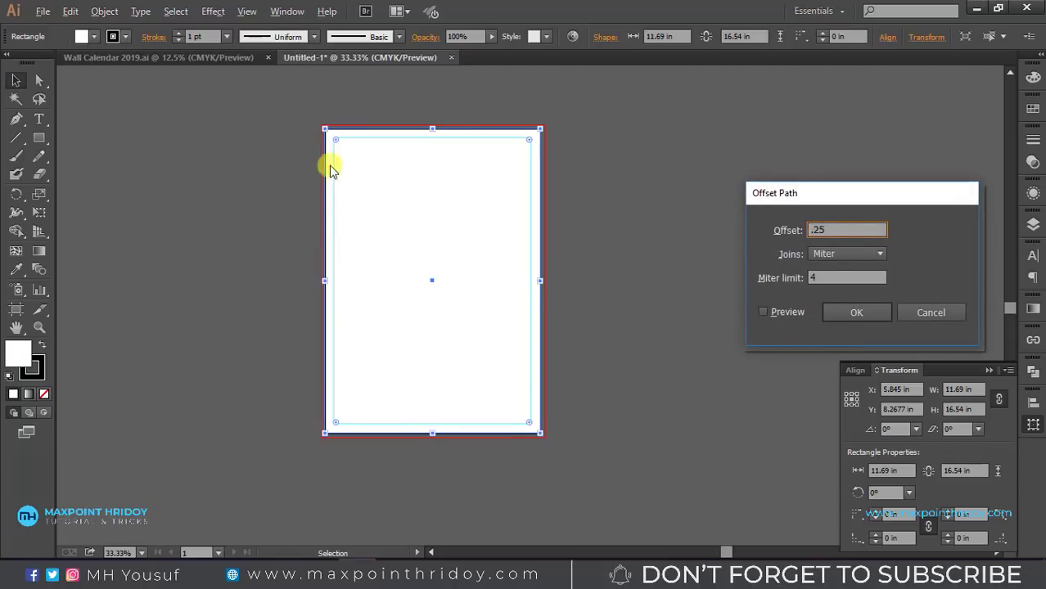
pyautogui.click(763, 311)
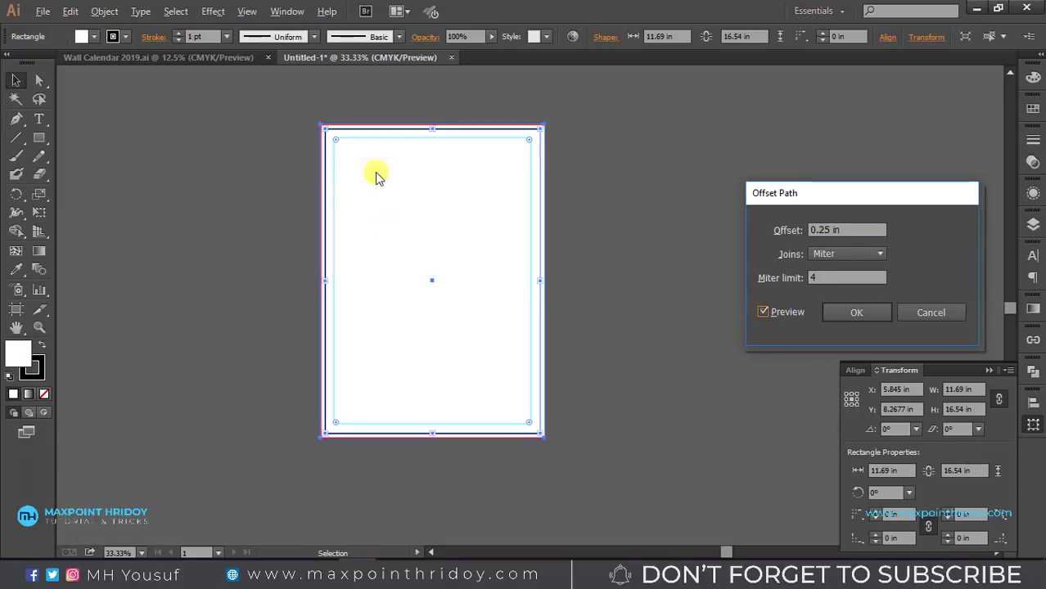
pyautogui.click(851, 312)
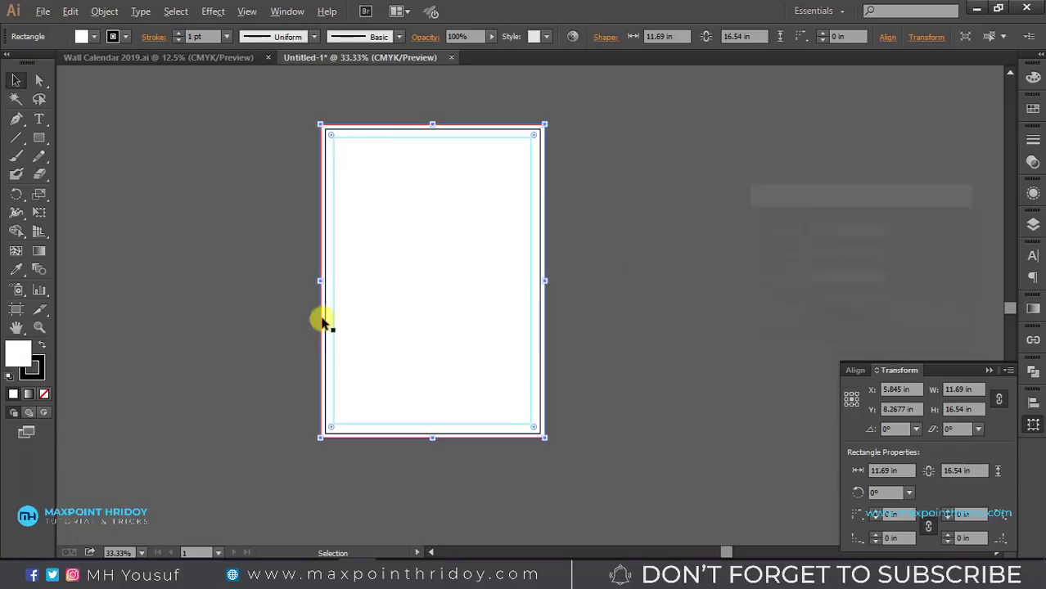
pyautogui.click(44, 394)
pyautogui.click(44, 393)
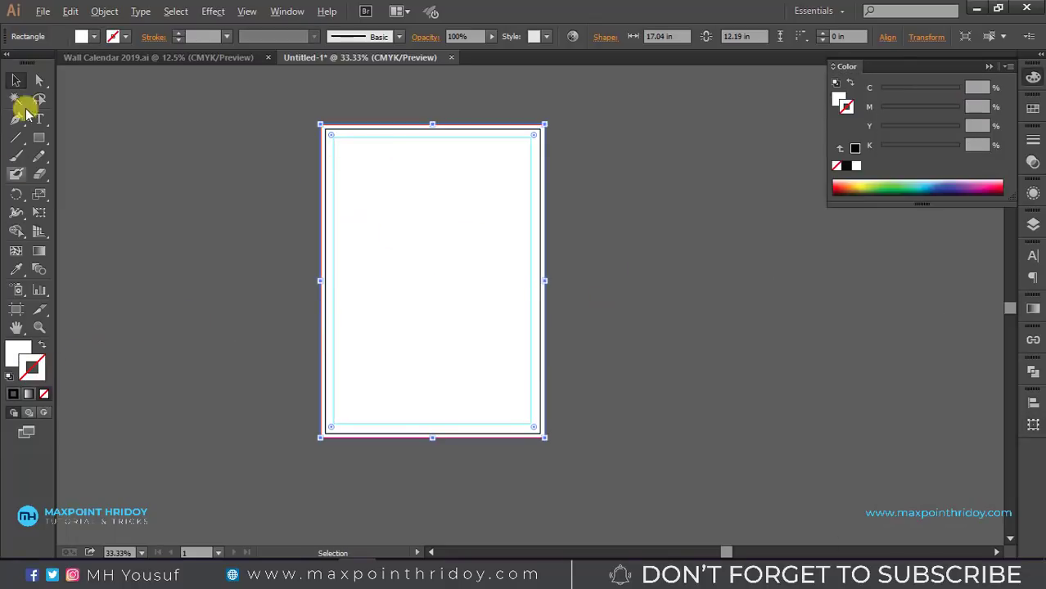
# Lock the page rectangles and confirm they can no longer be selected.
pyautogui.click(97, 13)
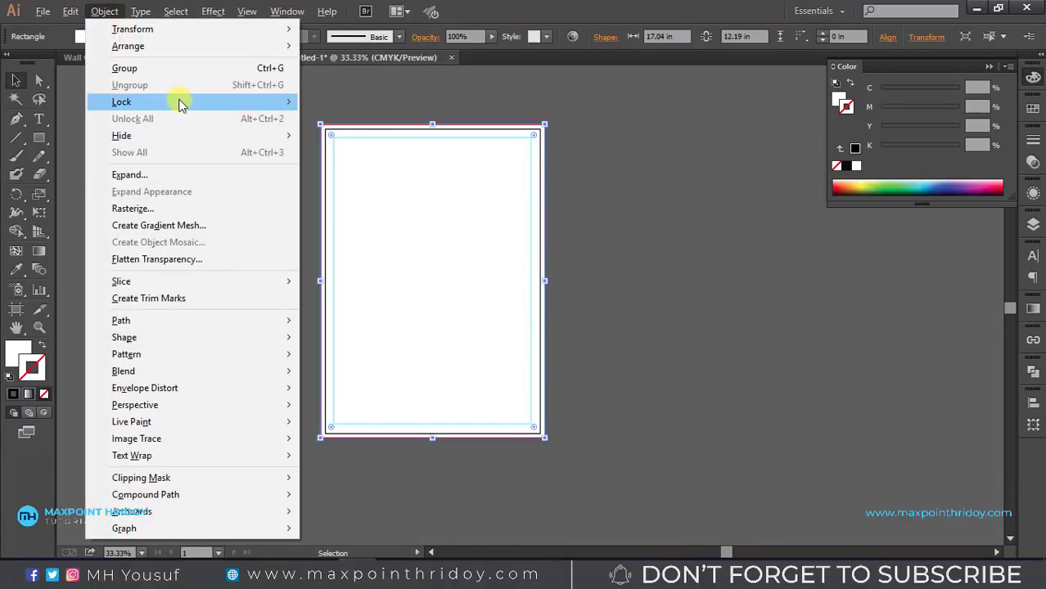
pyautogui.moveTo(121, 102)
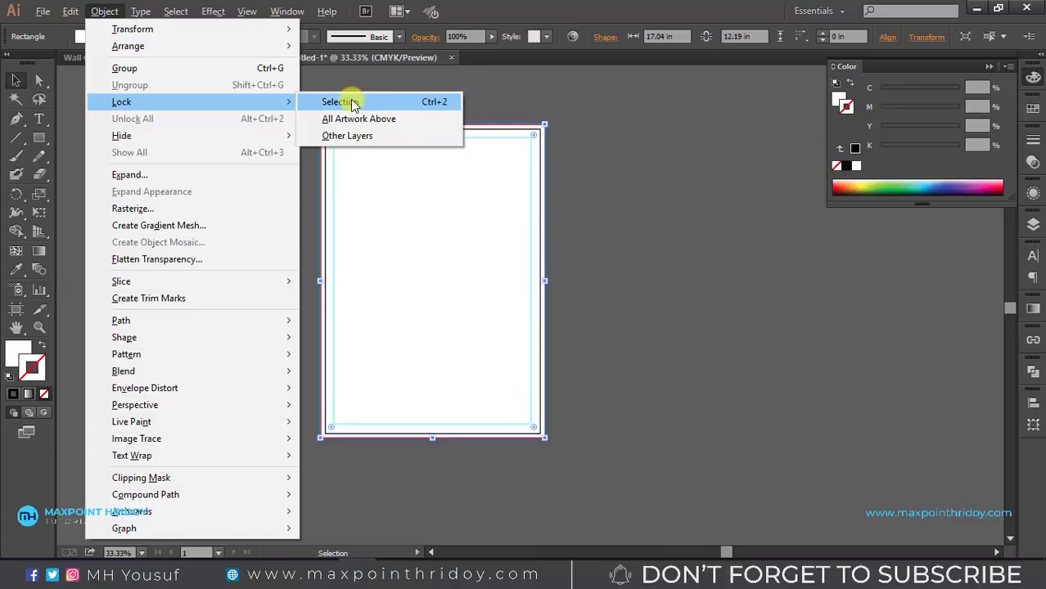
pyautogui.click(405, 103)
pyautogui.moveTo(607, 194); pyautogui.dragTo(345, 356)
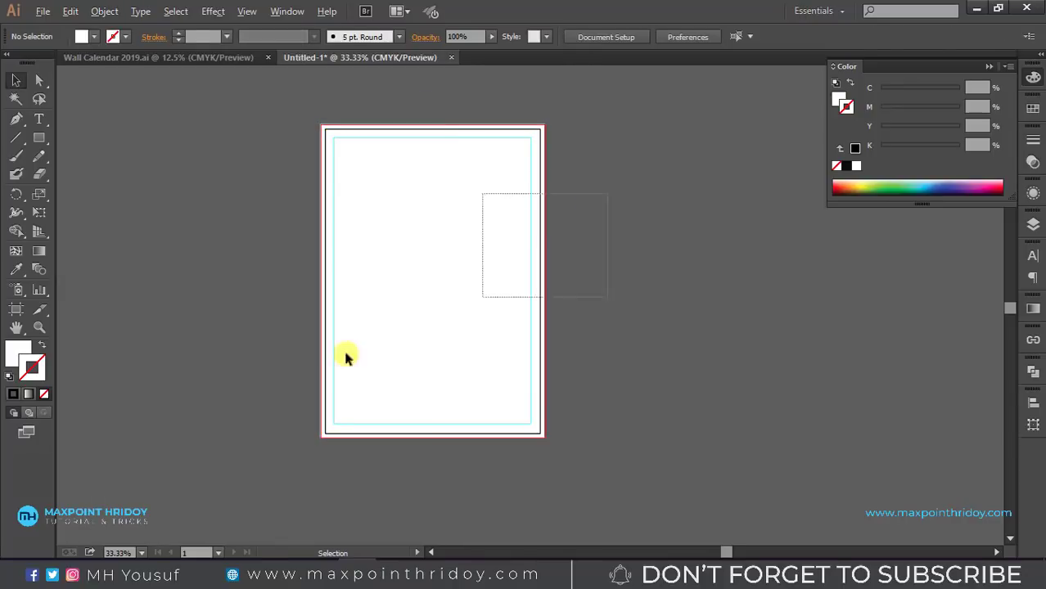
pyautogui.hotkey('ctrl', 'alt', '2')
pyautogui.hotkey('ctrl', '2')
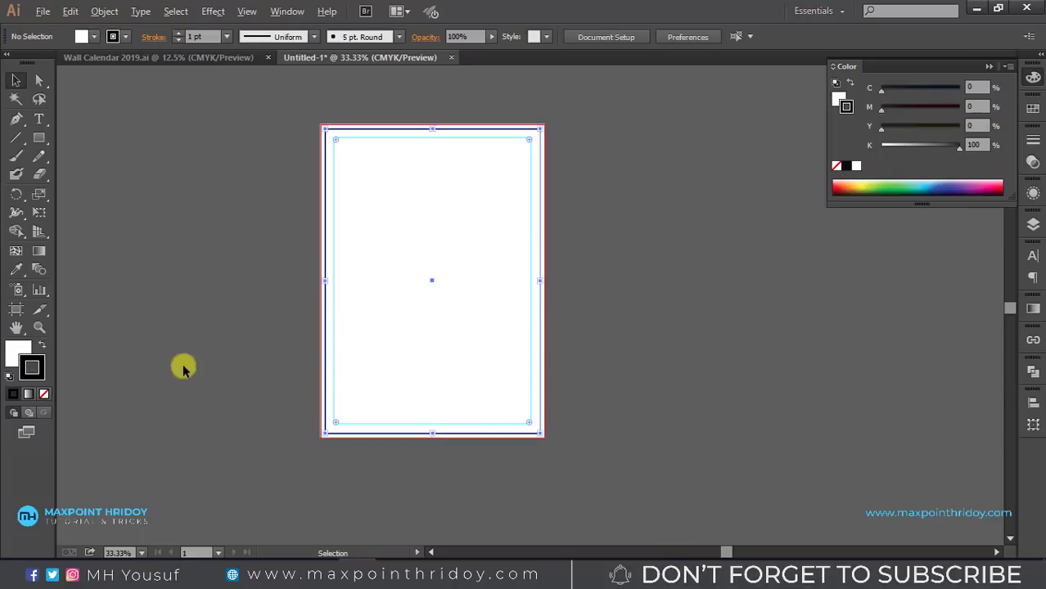
pyautogui.moveTo(355, 157); pyautogui.dragTo(603, 273)
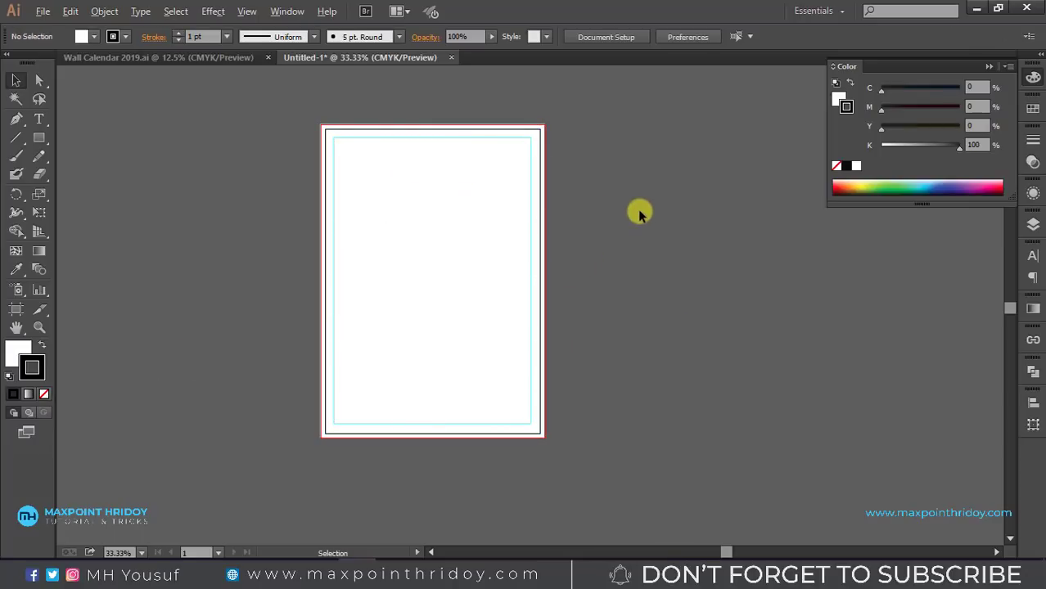
pyautogui.moveTo(641, 199); pyautogui.dragTo(415, 319)
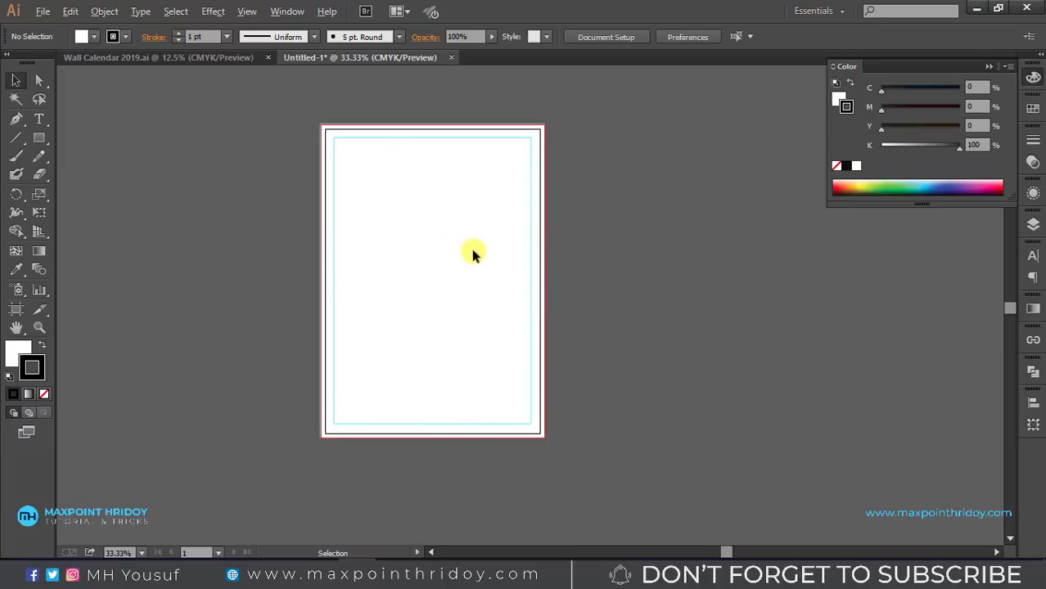
pyautogui.click(147, 59)
# Bring the Wall Calendar 2019 January page into Untitled-1 as a reference and ungroup it.
pyautogui.scroll(-1, 458, 295)
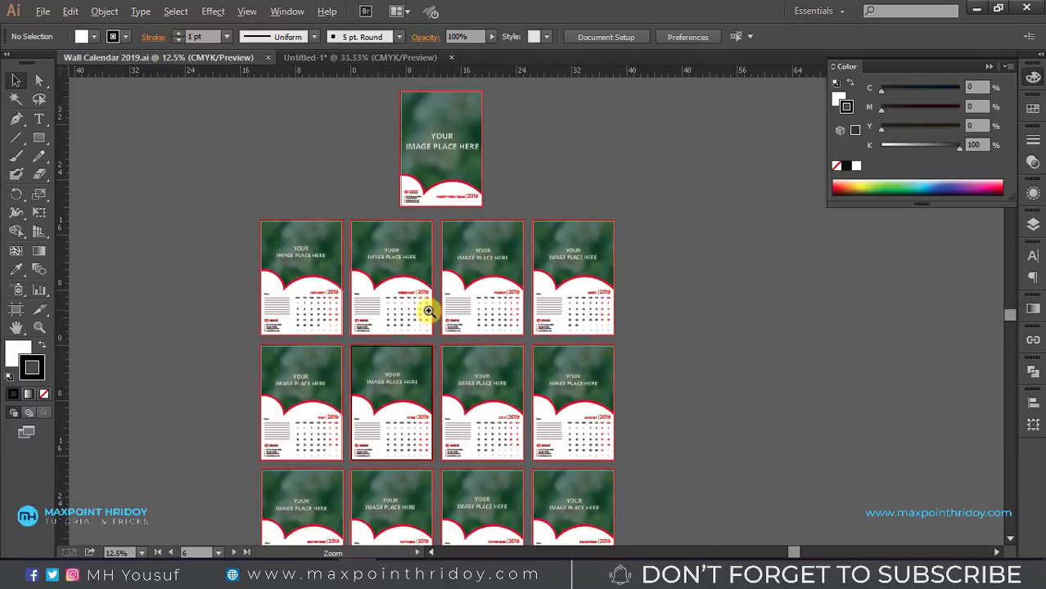
pyautogui.click(428, 311)
pyautogui.click(497, 304)
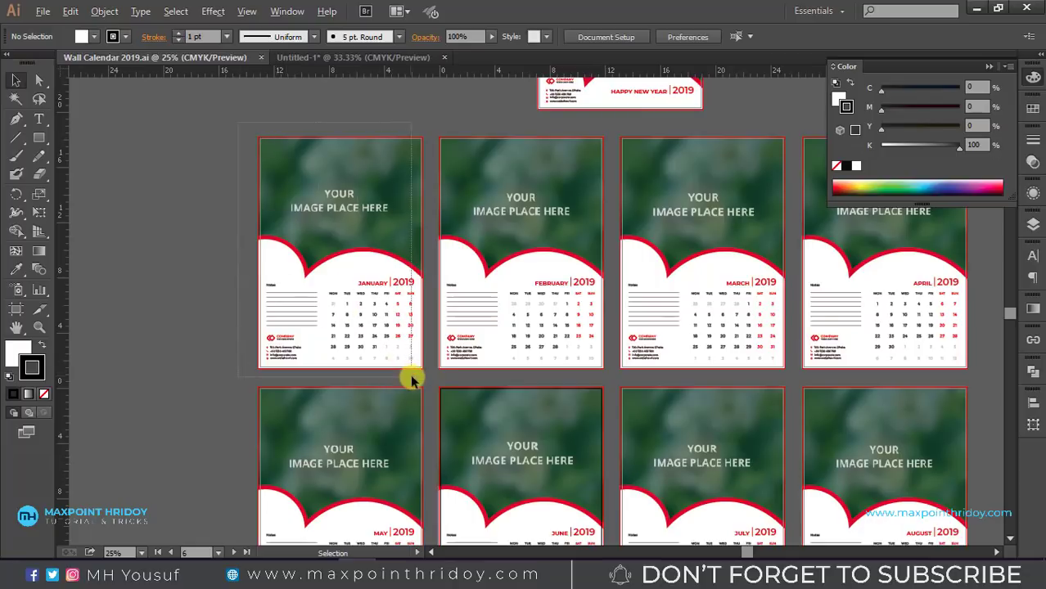
pyautogui.click(353, 58)
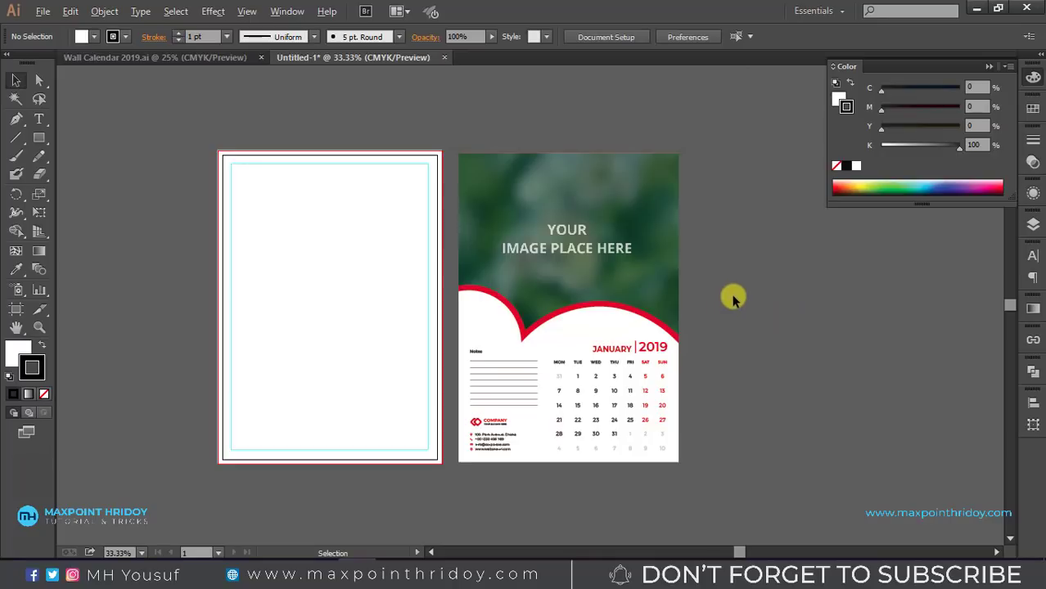
pyautogui.click(607, 252)
pyautogui.rightClick(648, 237)
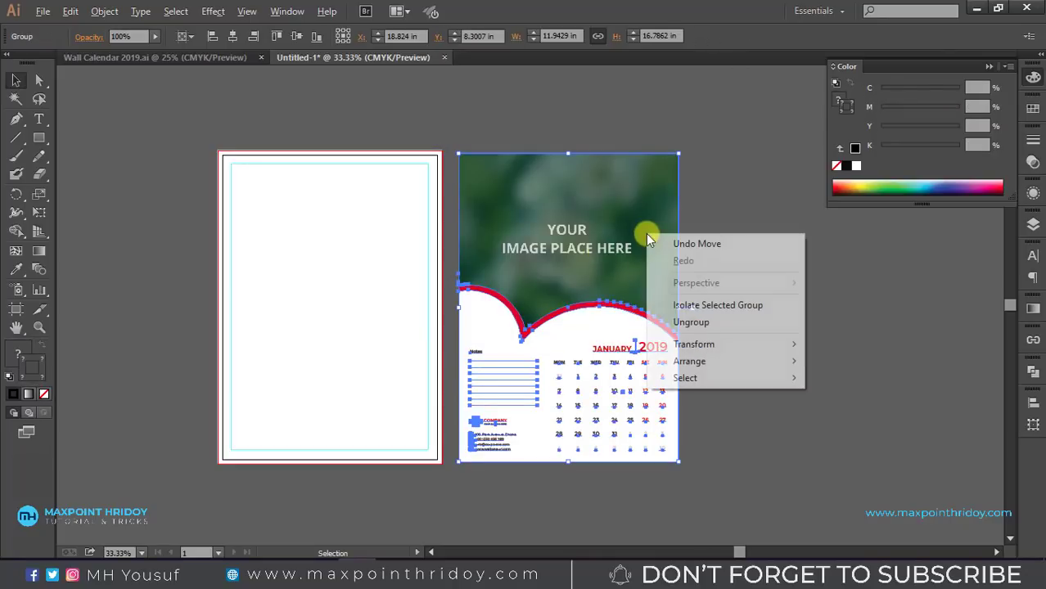
pyautogui.click(712, 322)
pyautogui.click(602, 246)
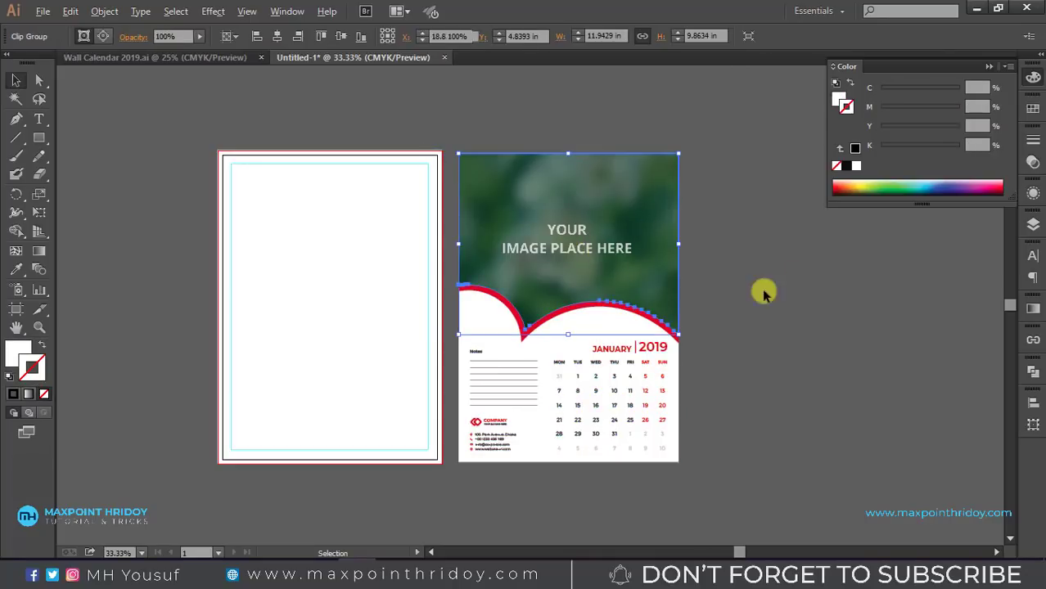
pyautogui.click(762, 293)
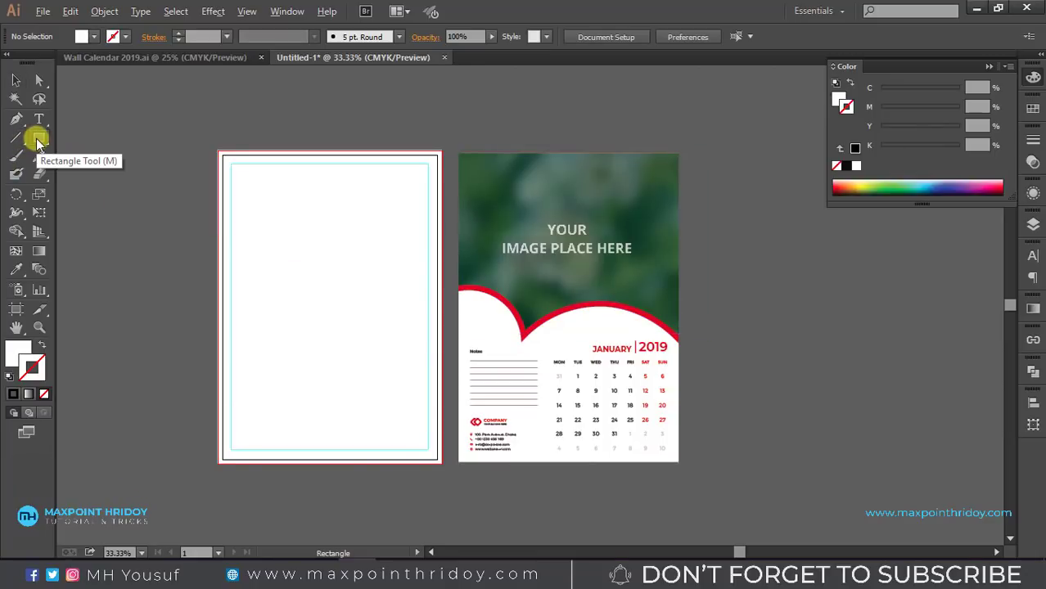
# Draw a large circle, fill it with the reference calendar's red, and position it.
pyautogui.moveTo(45, 143); pyautogui.dragTo(102, 173)
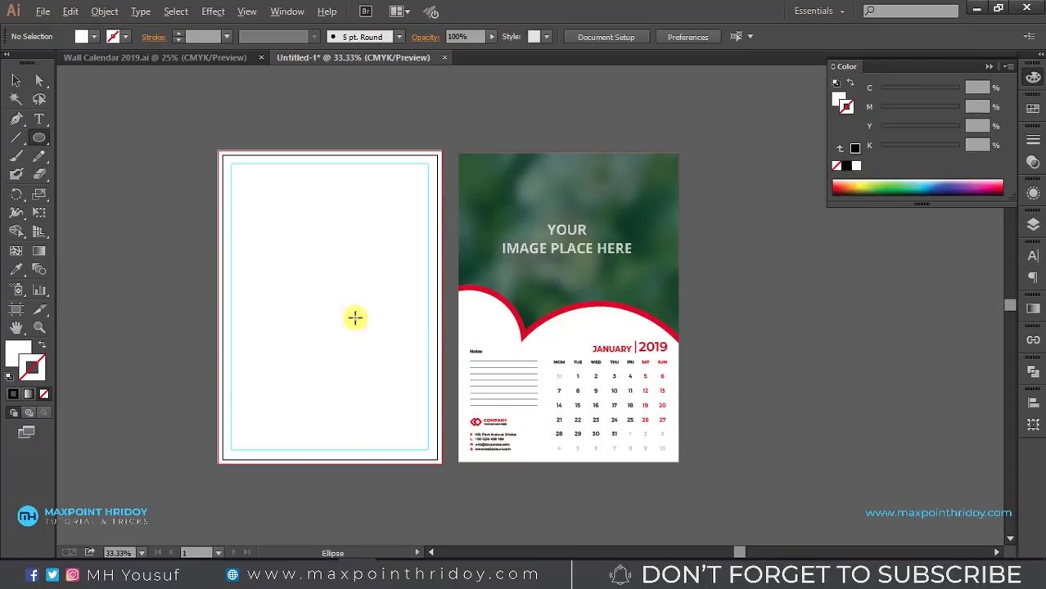
pyautogui.moveTo(323, 291); pyautogui.dragTo(516, 471)
pyautogui.press('v')
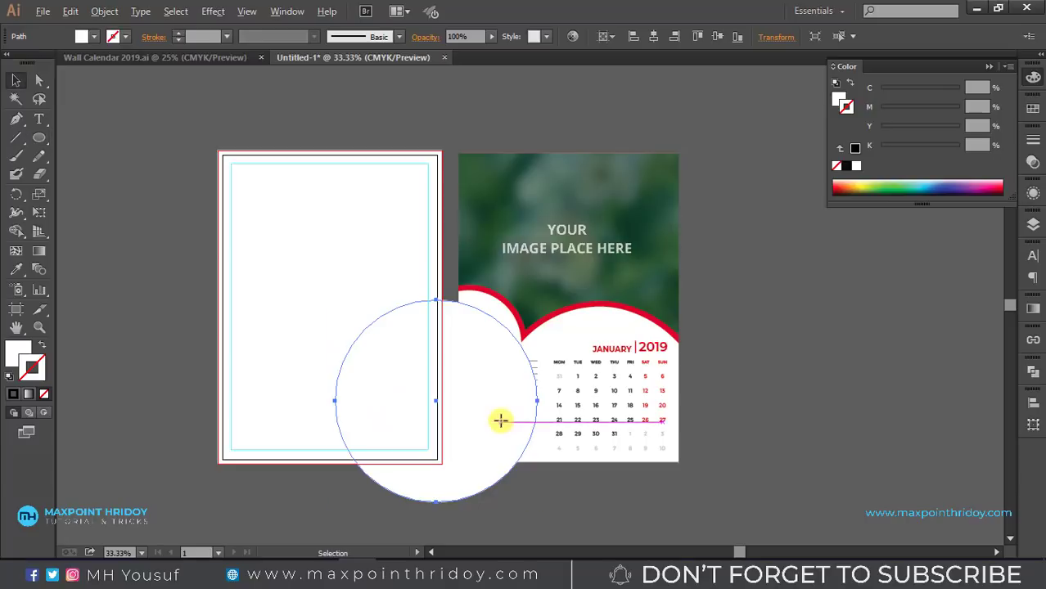
pyautogui.click(839, 102)
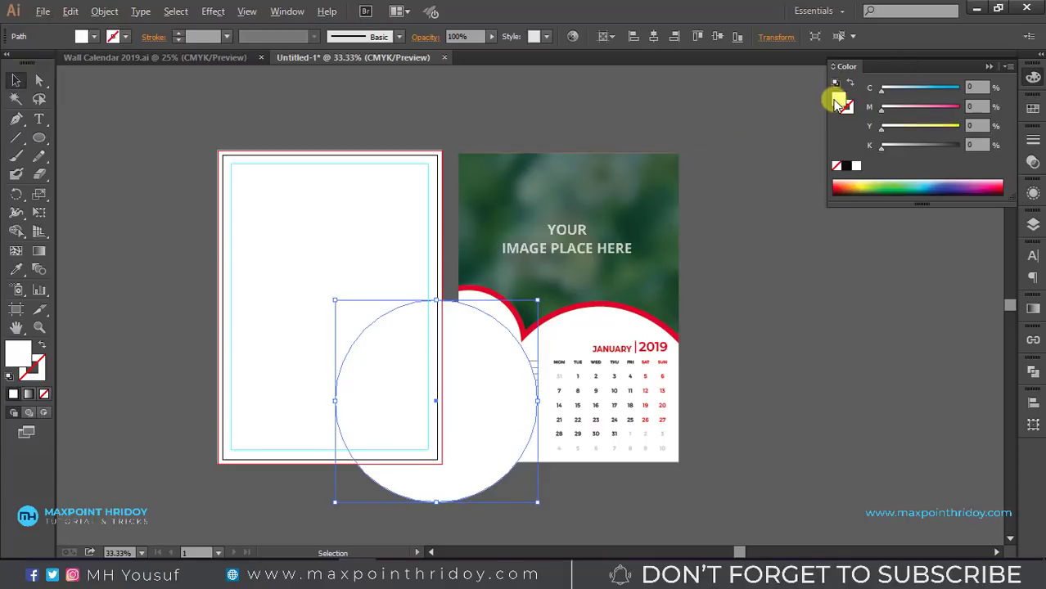
pyautogui.press('i')
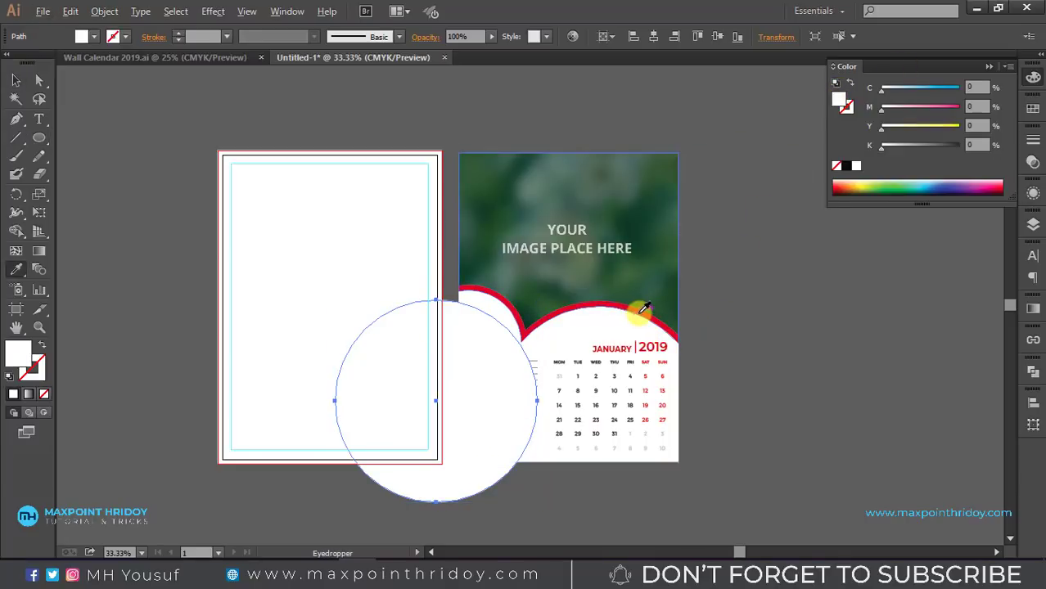
pyautogui.click(647, 308)
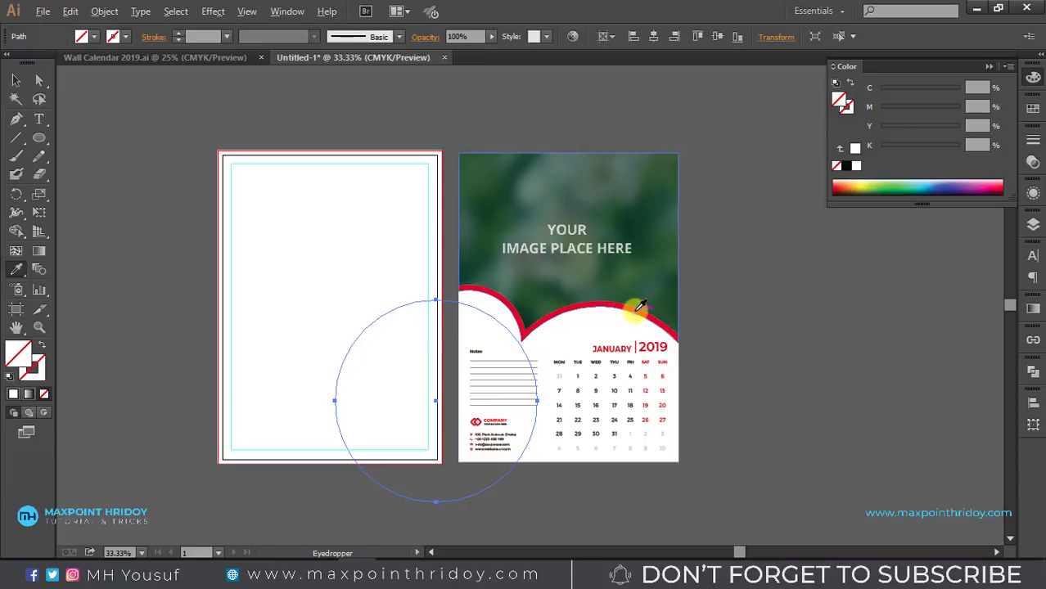
pyautogui.click(644, 307)
pyautogui.click(16, 80)
pyautogui.click(140, 221)
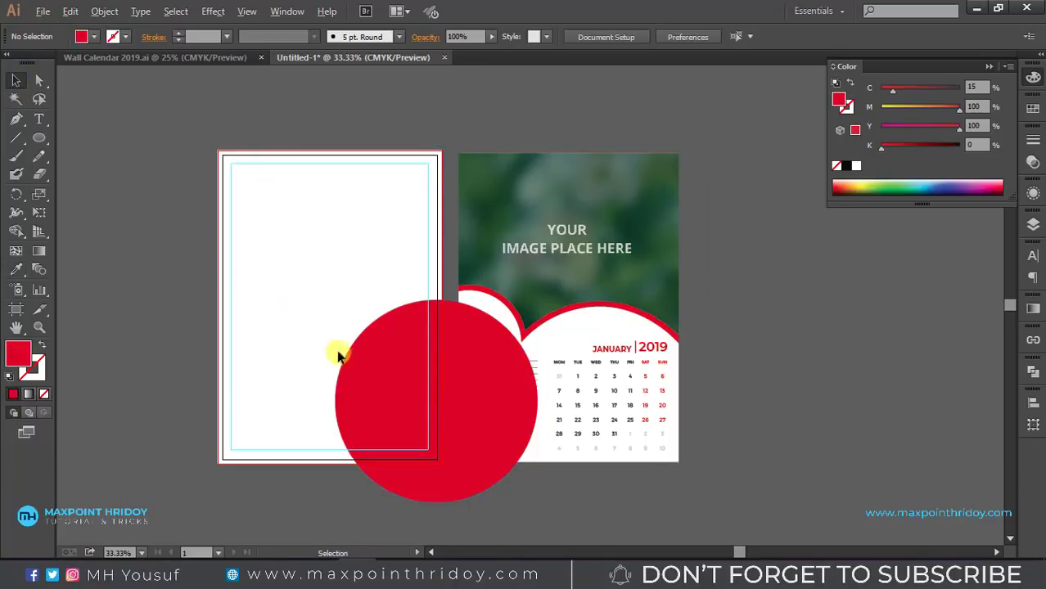
pyautogui.moveTo(426, 409)
pyautogui.mouseDown()
pyautogui.moveTo(366, 376)
pyautogui.moveTo(373, 373)
pyautogui.mouseUp()
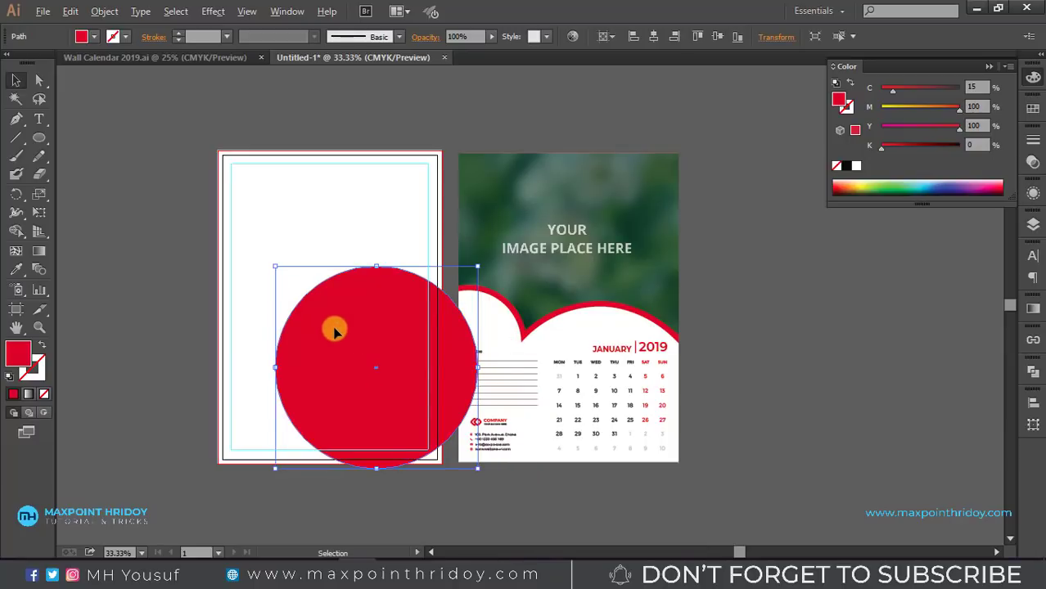
# Duplicate the red circle, shrink the copy, and overlap it with the large circle.
pyautogui.moveTo(336, 332); pyautogui.dragTo(144, 319)
pyautogui.moveTo(83, 354); pyautogui.dragTo(166, 357)
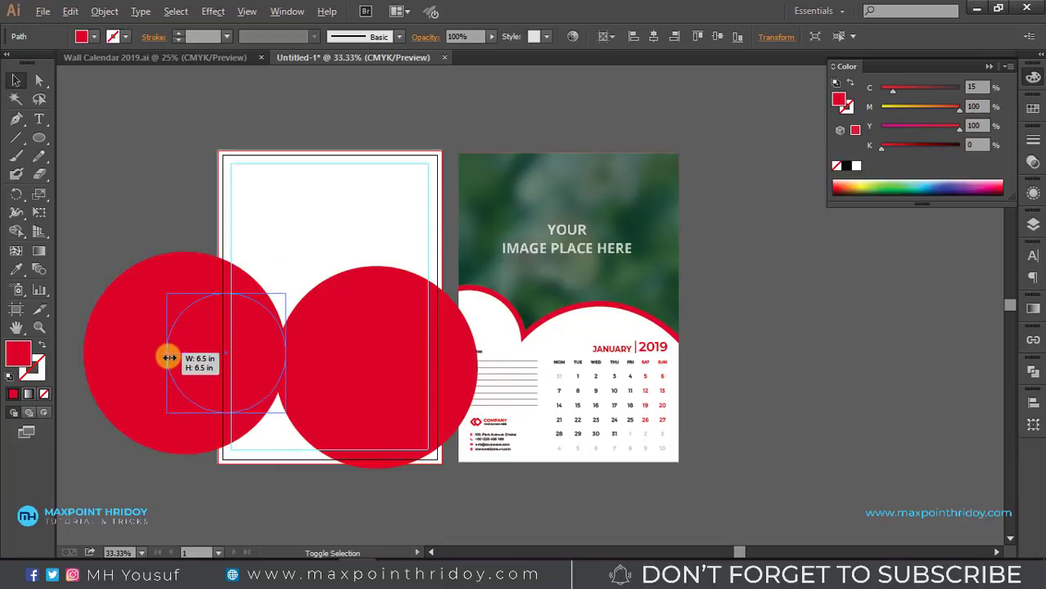
pyautogui.moveTo(169, 358); pyautogui.dragTo(170, 357)
pyautogui.moveTo(231, 367); pyautogui.dragTo(241, 320)
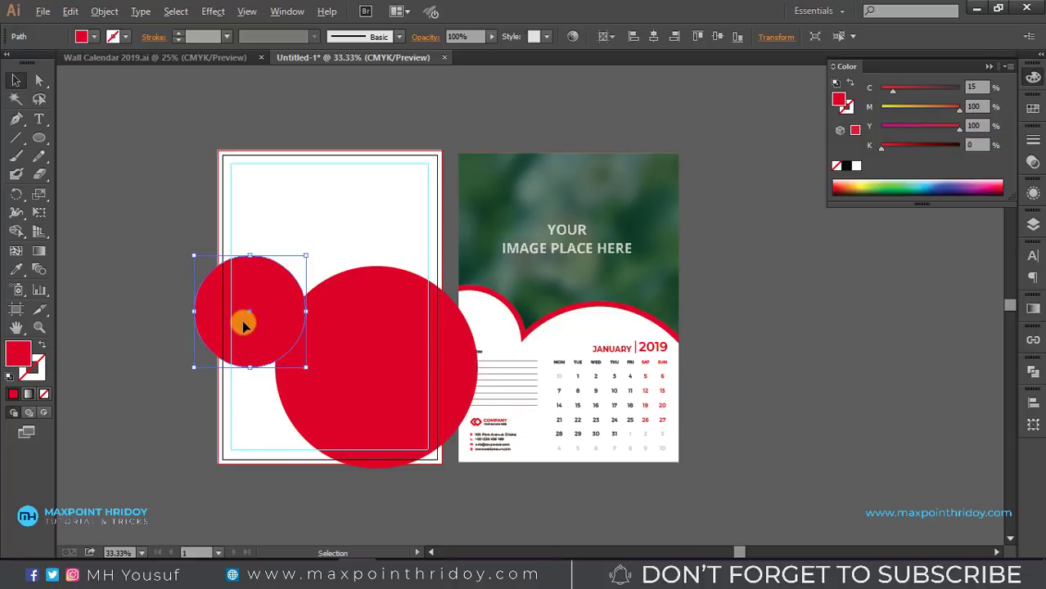
pyautogui.click(159, 241)
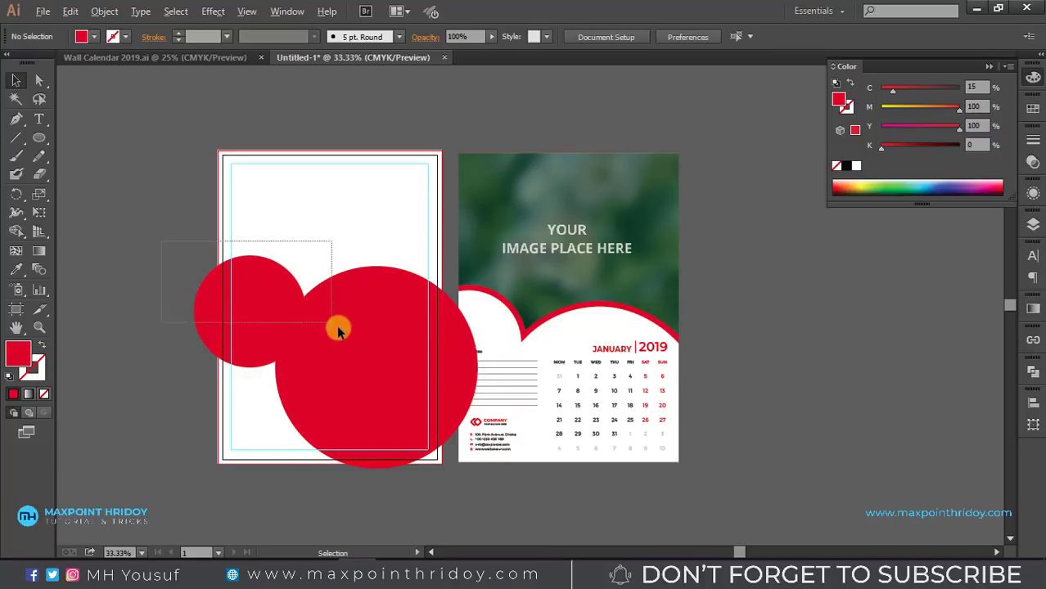
pyautogui.moveTo(227, 241); pyautogui.dragTo(366, 339)
pyautogui.click(81, 148)
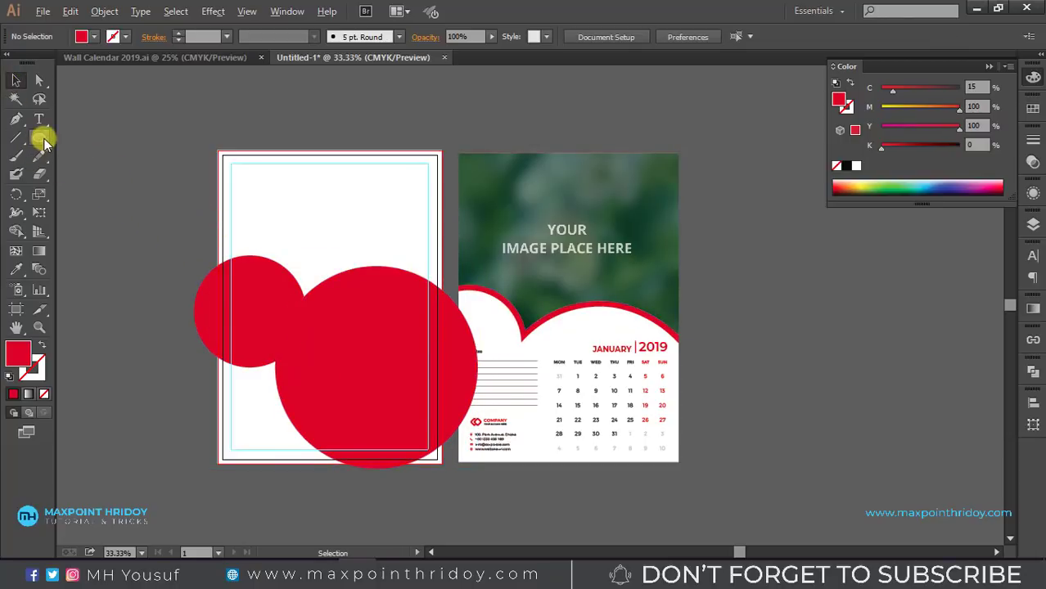
pyautogui.moveTo(45, 143); pyautogui.dragTo(90, 140)
pyautogui.click(90, 141)
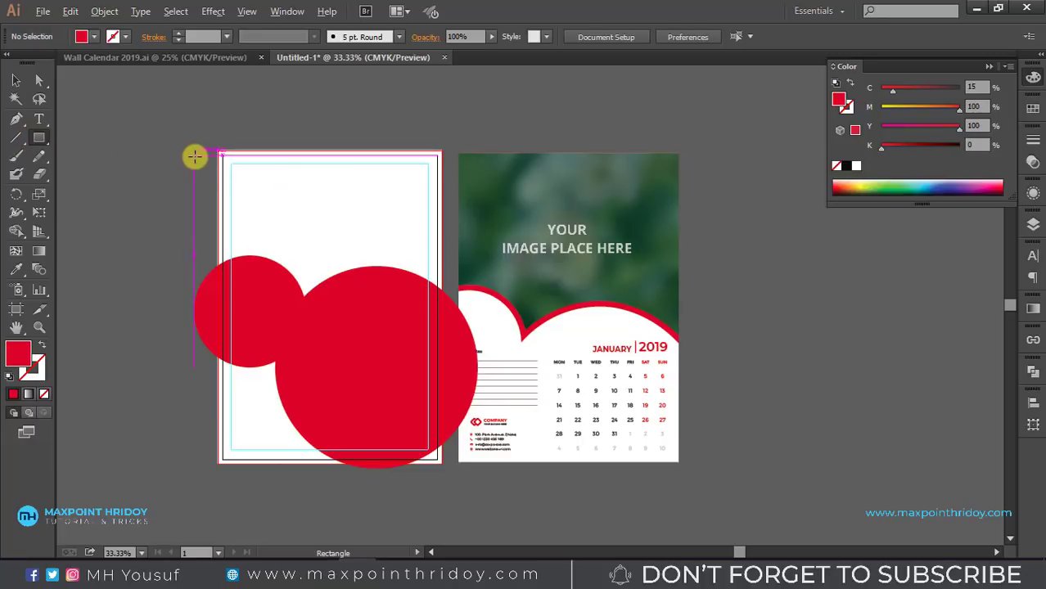
# Draw a rectangle over the page top and carve the two circles out with Shape Builder.
pyautogui.moveTo(218, 149)
pyautogui.mouseDown()
pyautogui.moveTo(435, 322)
pyautogui.moveTo(442, 390)
pyautogui.mouseUp()
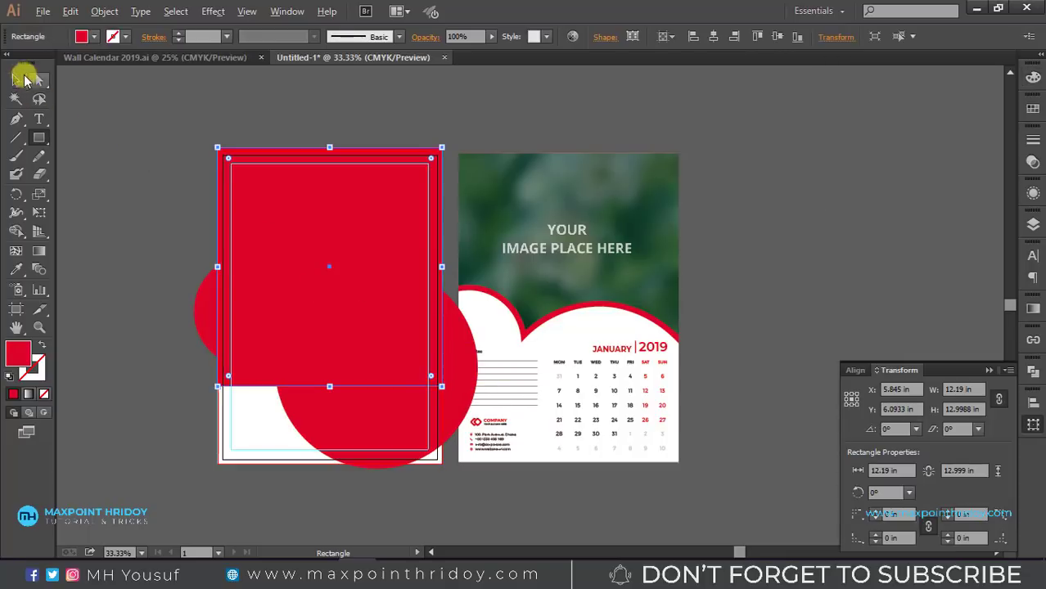
pyautogui.click(16, 79)
pyautogui.click(149, 176)
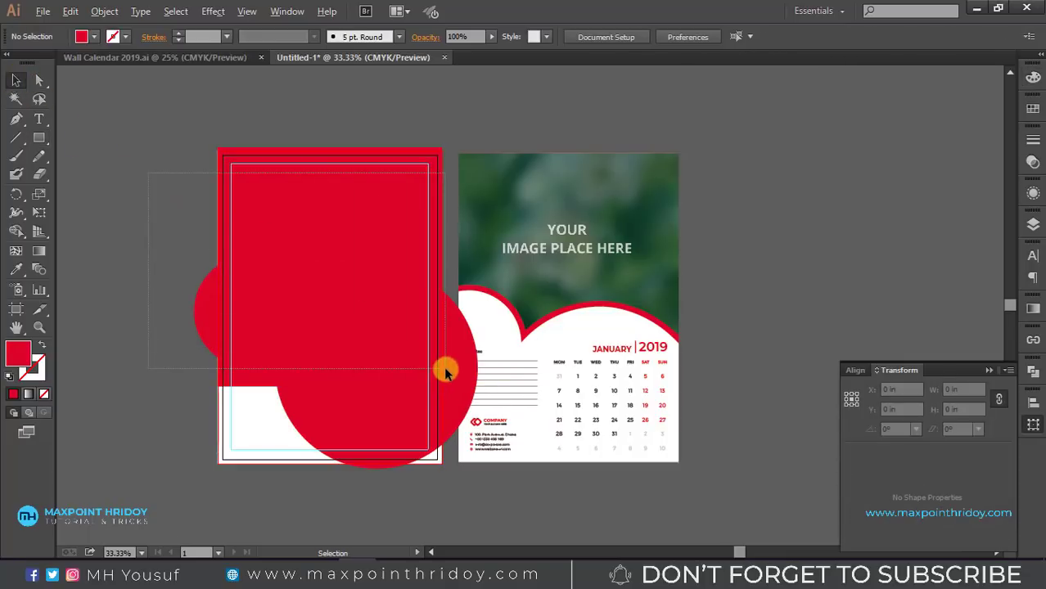
pyautogui.moveTo(149, 174); pyautogui.dragTo(443, 366)
pyautogui.moveTo(16, 231); pyautogui.dragTo(86, 237)
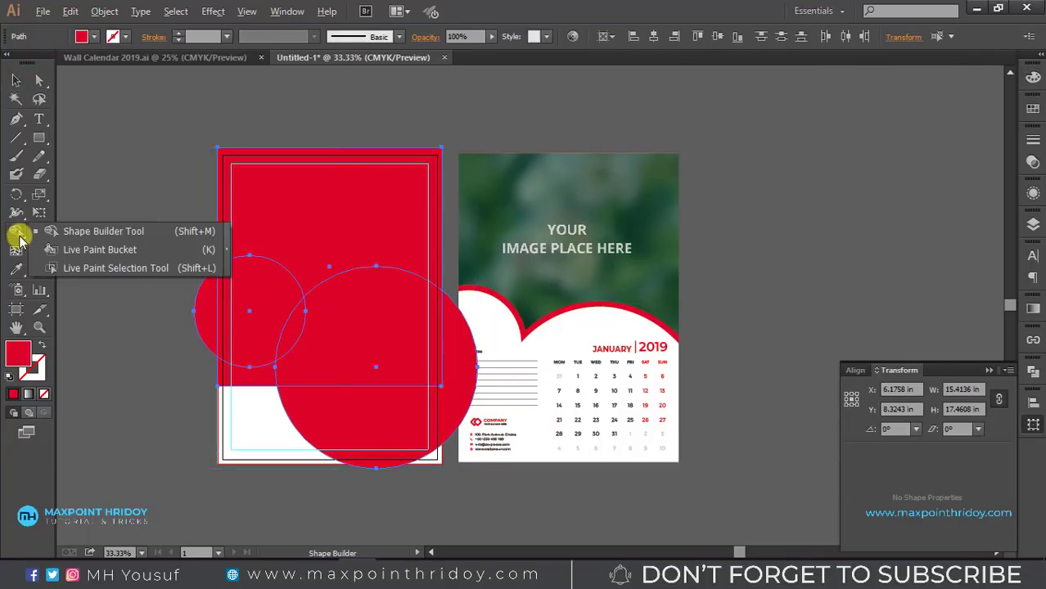
pyautogui.click(85, 237)
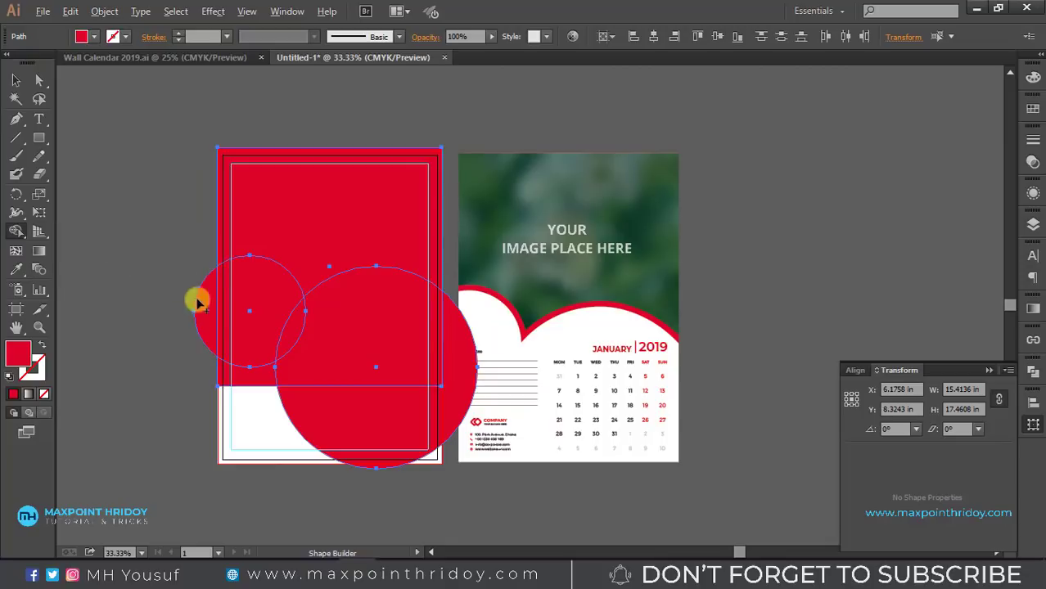
pyautogui.moveTo(196, 292)
pyautogui.mouseDown()
pyautogui.moveTo(296, 385)
pyautogui.moveTo(366, 400)
pyautogui.mouseUp()
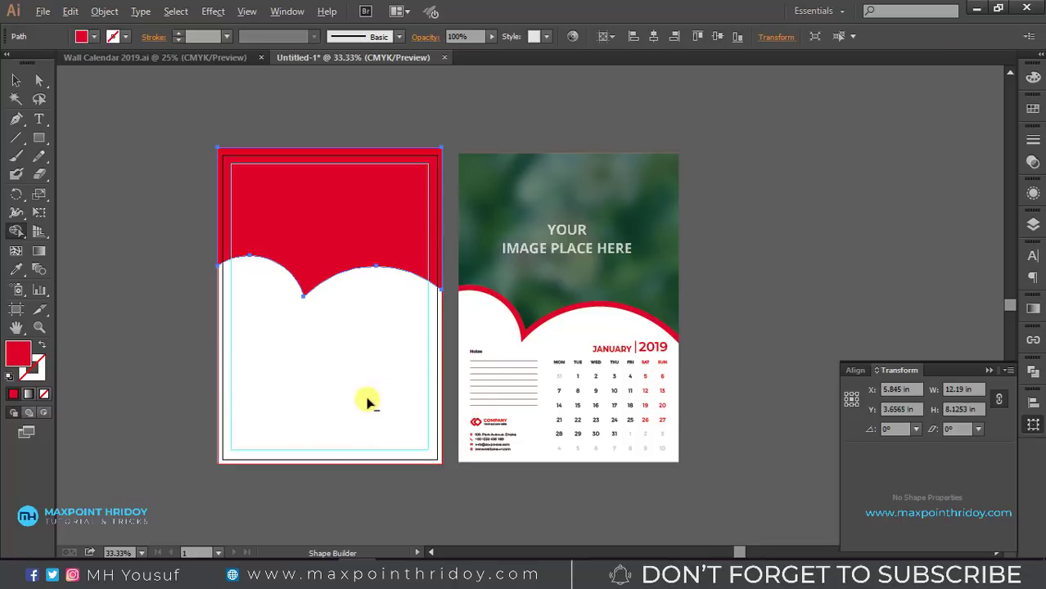
pyautogui.click(227, 163)
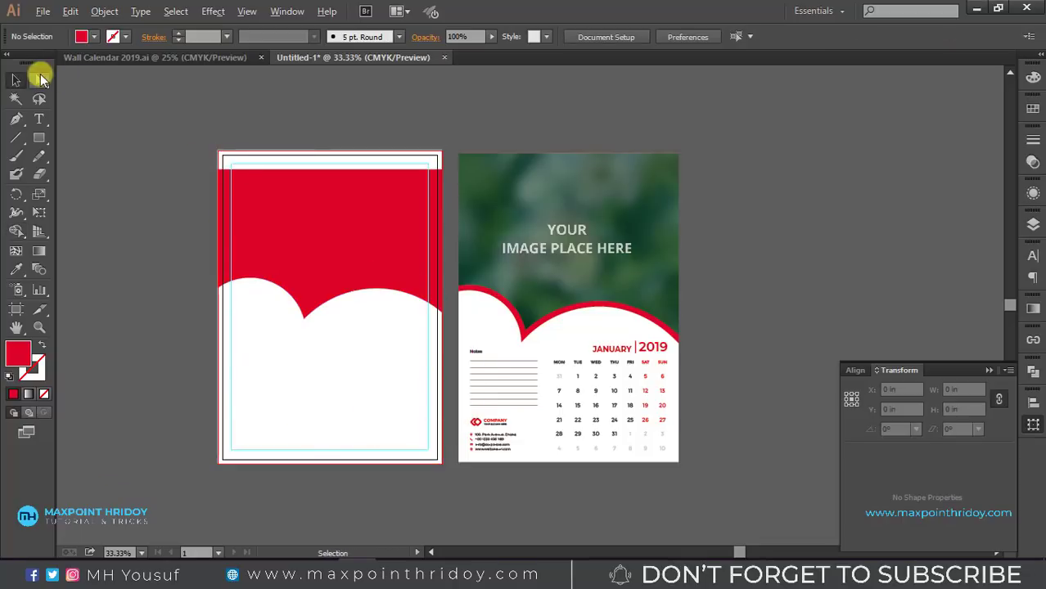
# Raise the red shape's top edge anchors up to the page top.
pyautogui.click(40, 79)
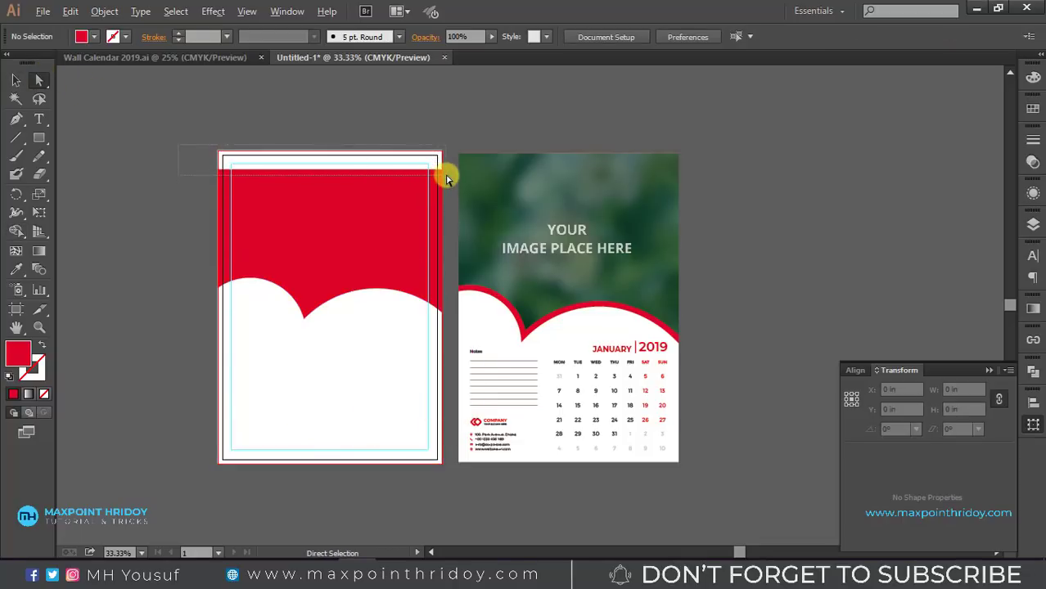
pyautogui.moveTo(179, 147)
pyautogui.mouseDown()
pyautogui.moveTo(444, 182)
pyautogui.moveTo(425, 150)
pyautogui.mouseUp()
pyautogui.click(348, 181)
pyautogui.click(257, 156)
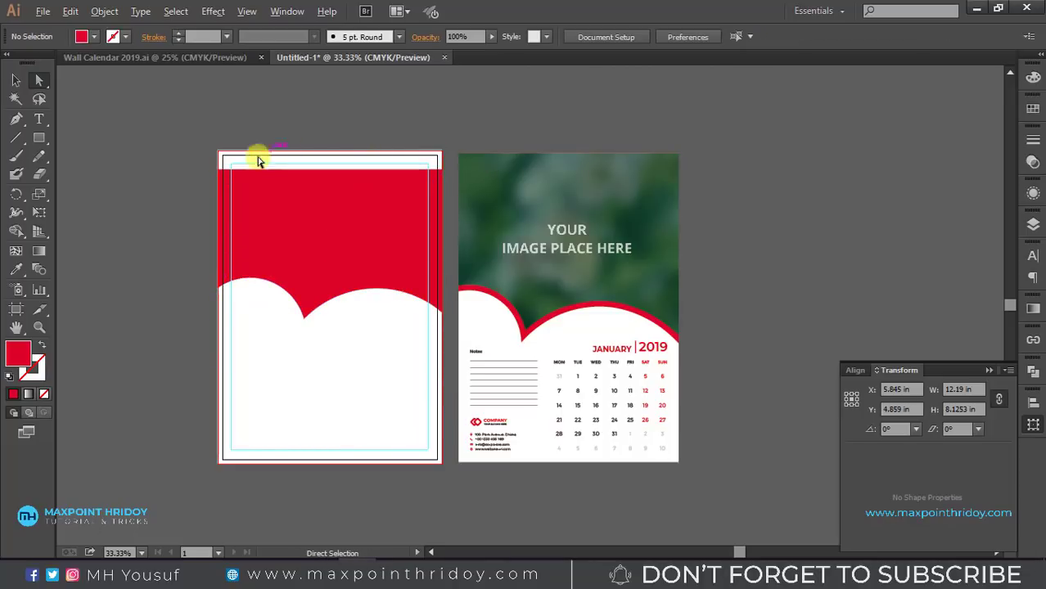
pyautogui.moveTo(285, 168); pyautogui.dragTo(280, 145)
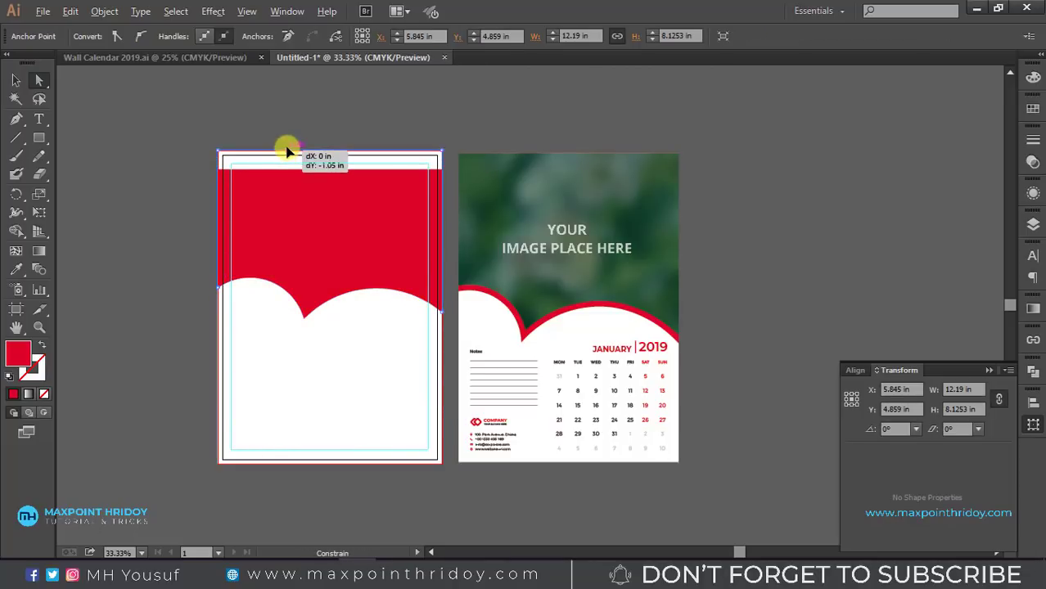
pyautogui.click(324, 205)
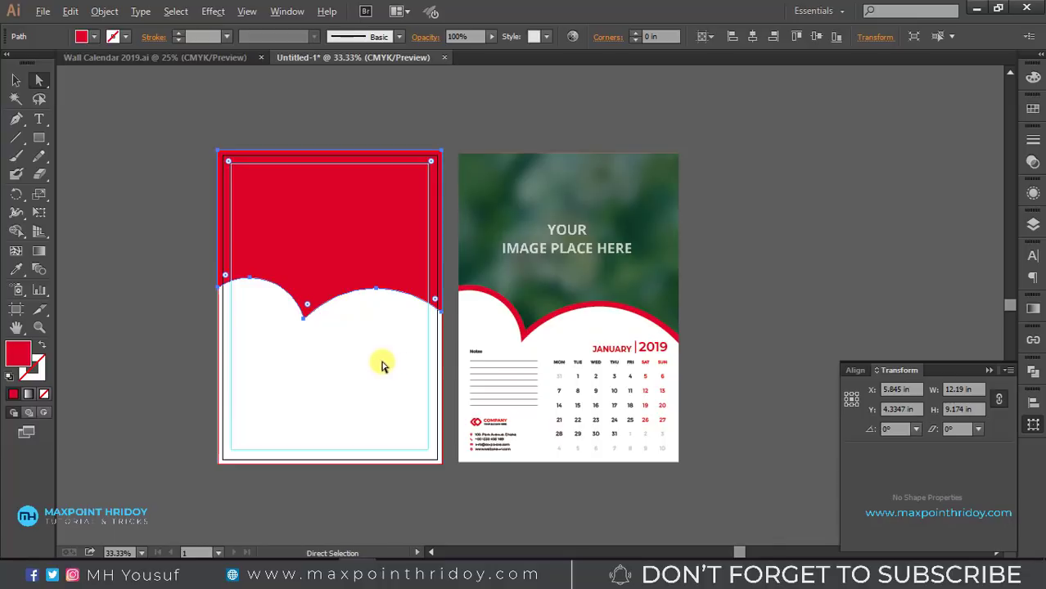
# Try a copy of the red header shape 0.73 in lower, then undo it.
pyautogui.click(324, 301)
pyautogui.click(324, 242)
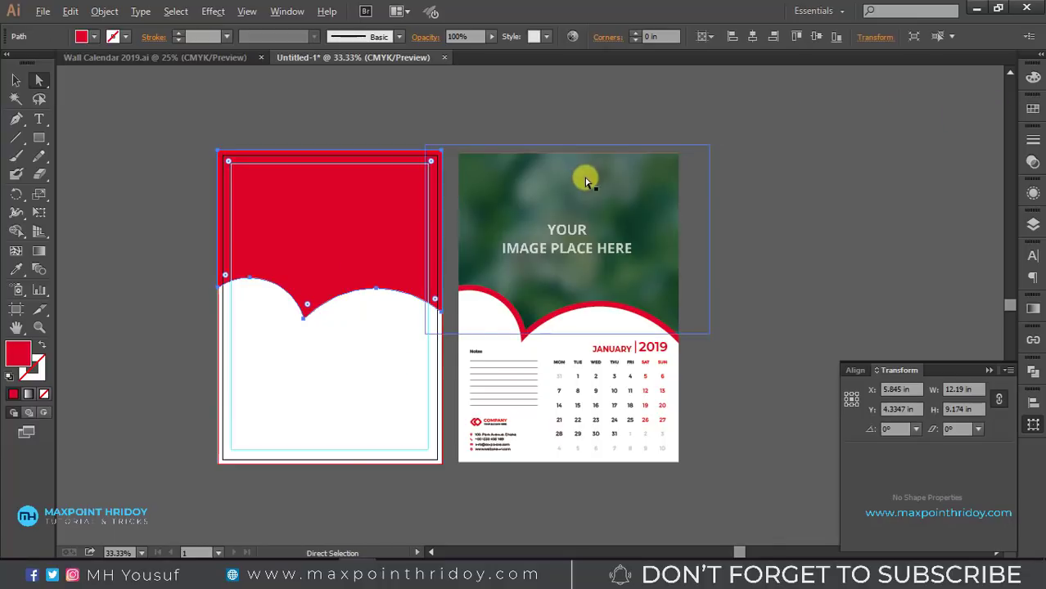
pyautogui.moveTo(326, 242); pyautogui.dragTo(330, 256)
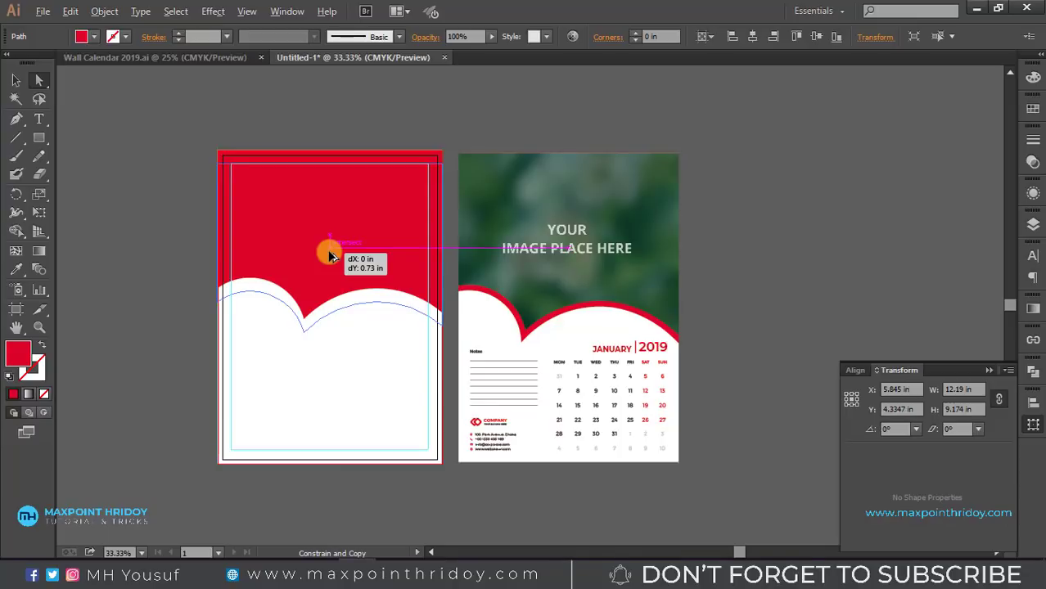
pyautogui.moveTo(329, 256); pyautogui.dragTo(330, 255)
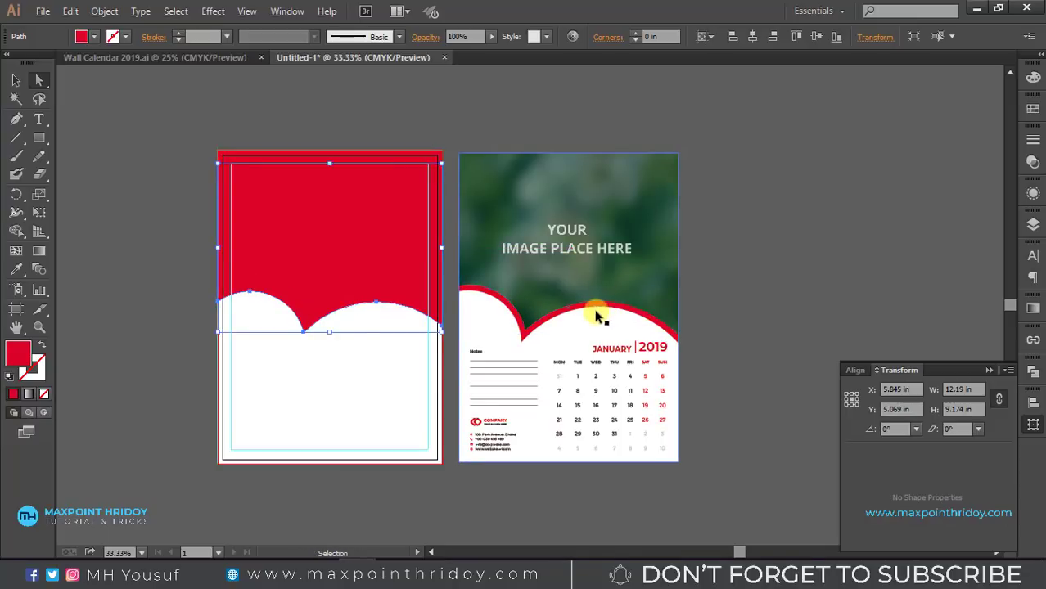
pyautogui.hotkey('ctrl', 'z')
pyautogui.press('a')
pyautogui.click(314, 222)
pyautogui.write('20')
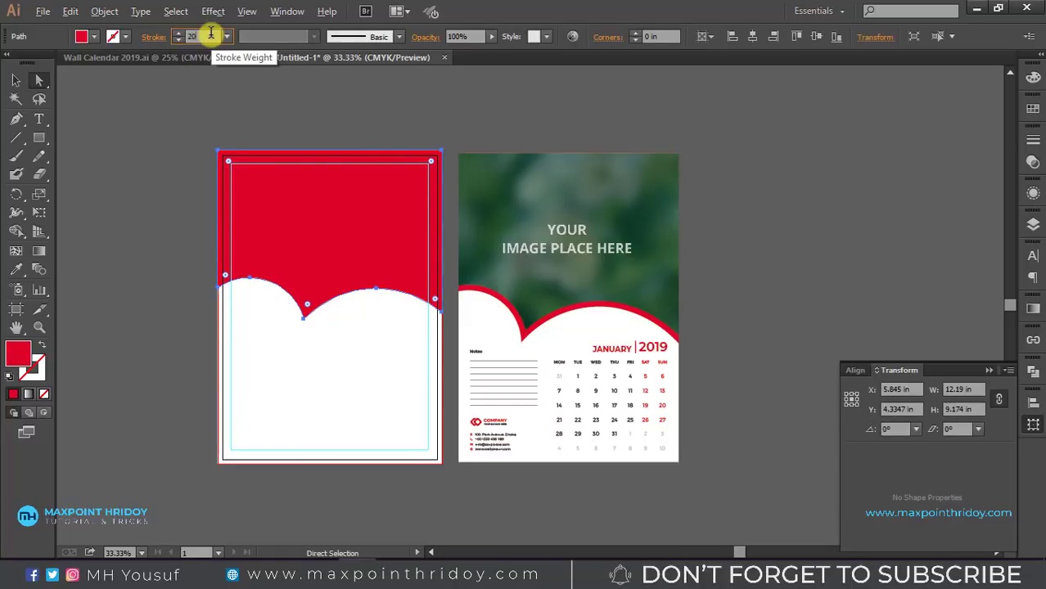
# Give the red header shape a 20 pt stroke aligned to the outside.
pyautogui.press('Return')
pyautogui.click(74, 112)
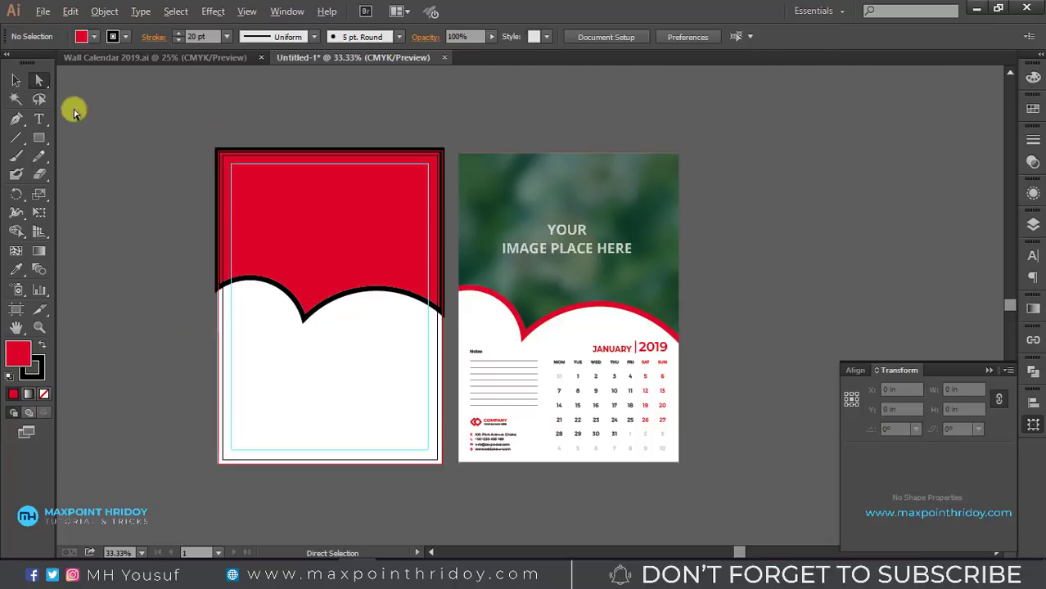
pyautogui.click(12, 82)
pyautogui.click(237, 178)
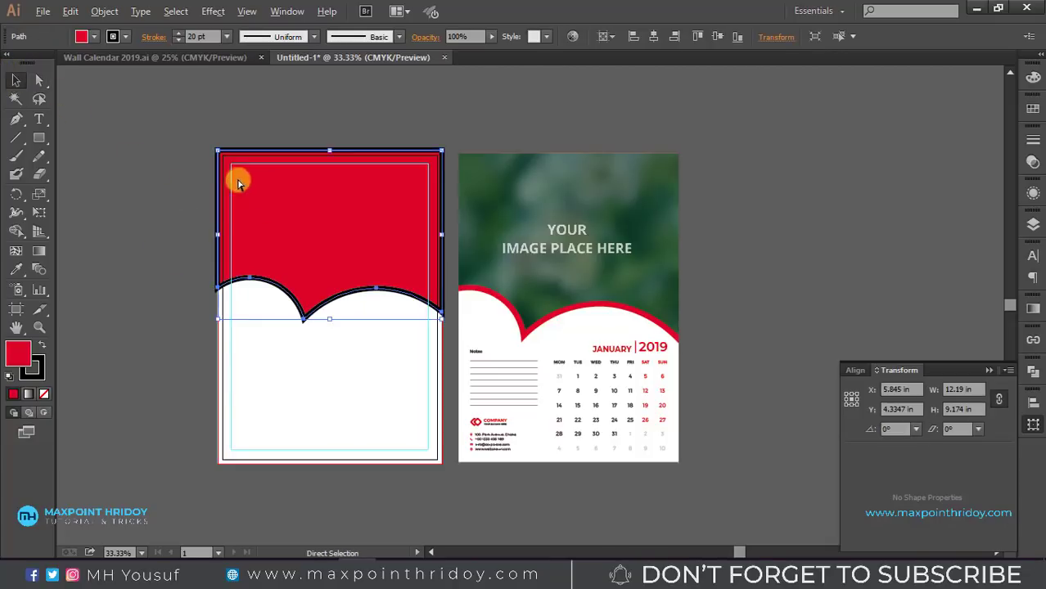
pyautogui.moveTo(304, 334); pyautogui.dragTo(391, 375)
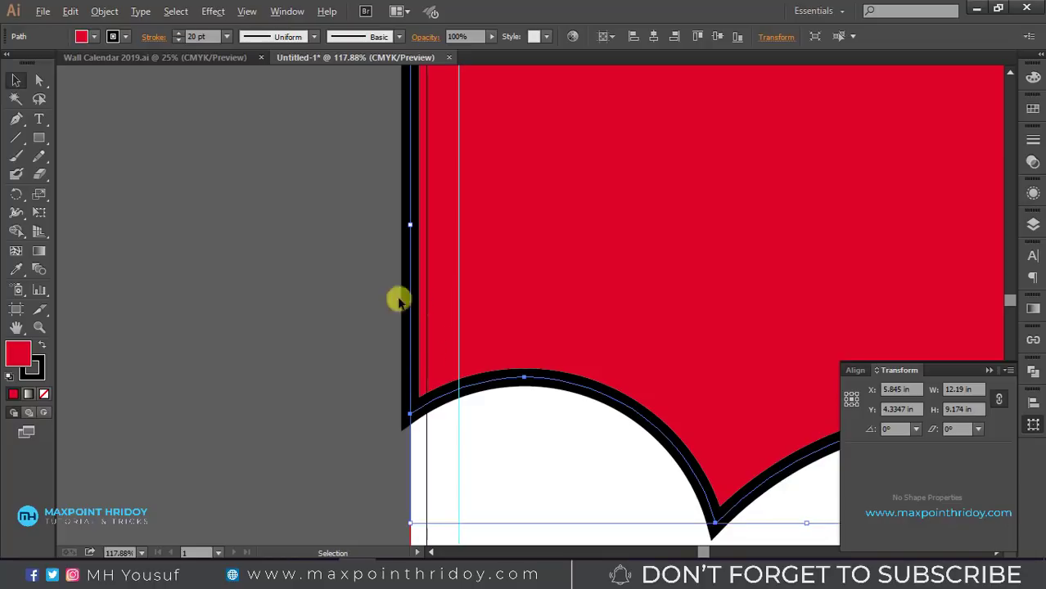
pyautogui.click(154, 36)
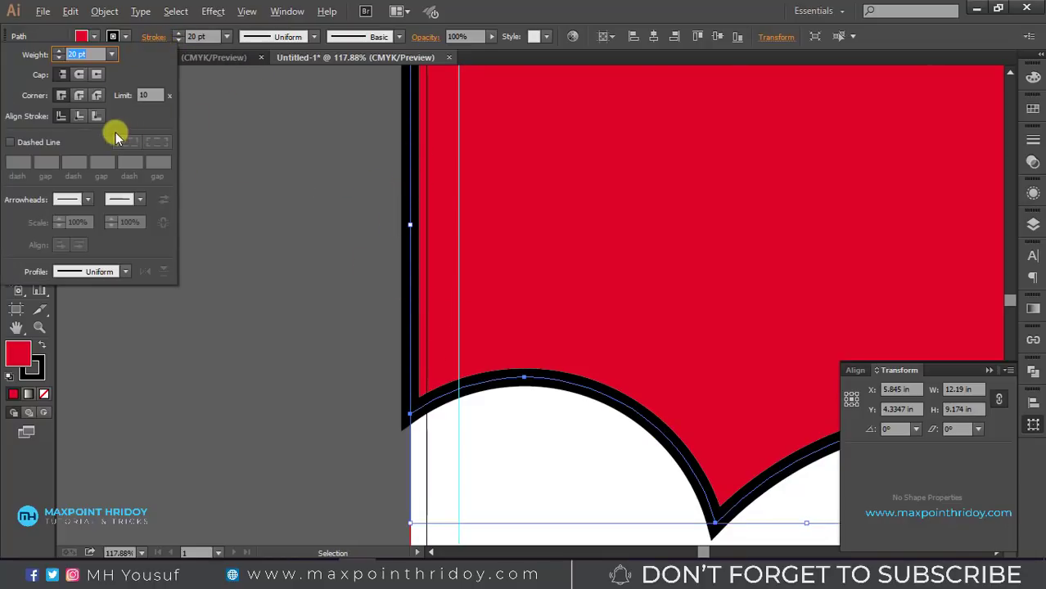
pyautogui.click(93, 117)
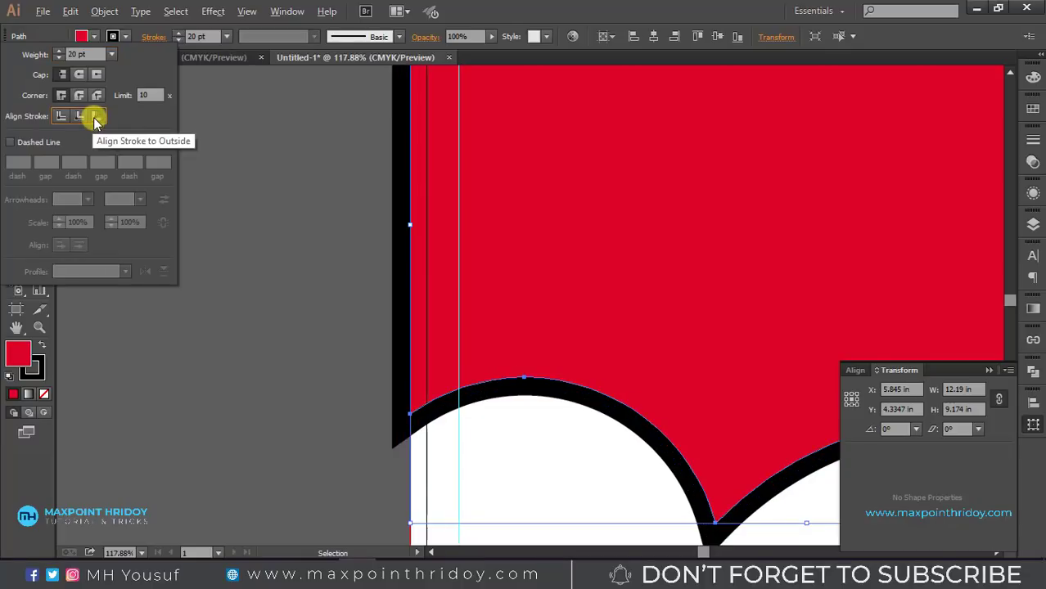
pyautogui.scroll(-1, 573, 233)
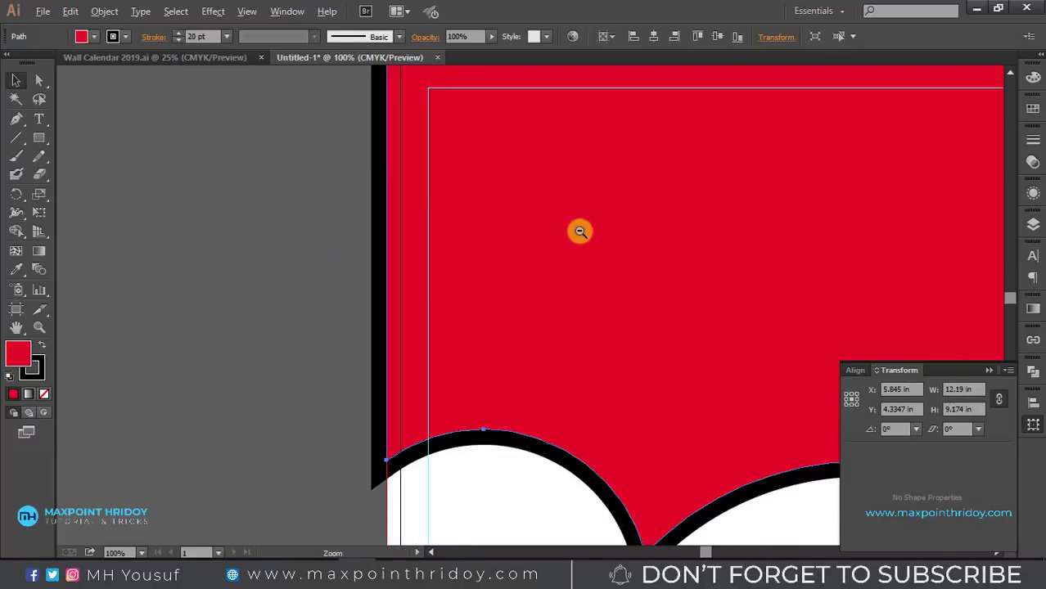
pyautogui.scroll(-3, 589, 327)
pyautogui.scroll(2, 430, 333)
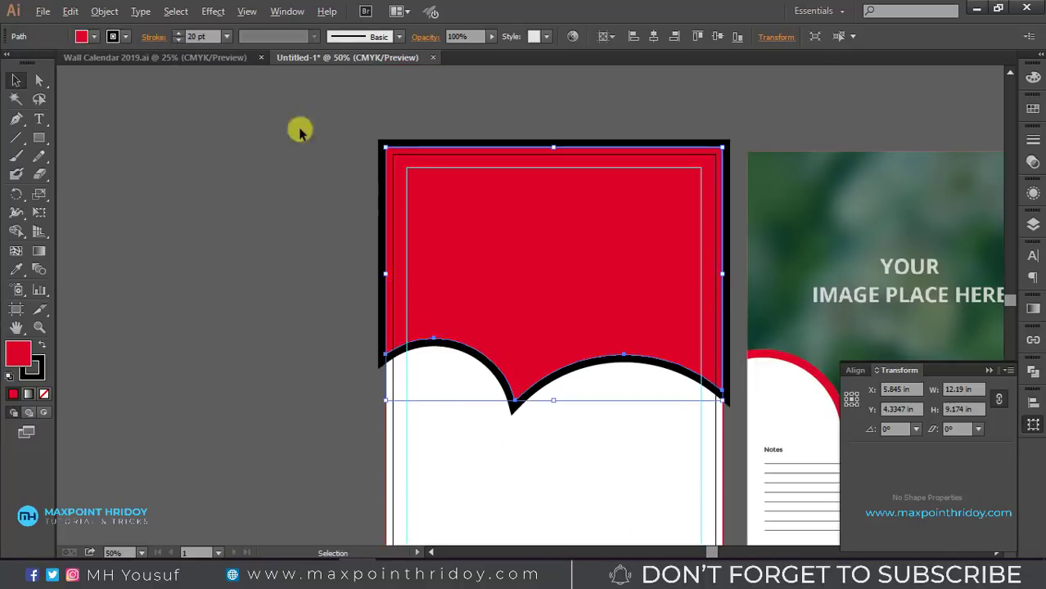
# Outline the stroke, ungroup the result, and delete the old red top shape.
pyautogui.click(104, 11)
pyautogui.moveTo(121, 320)
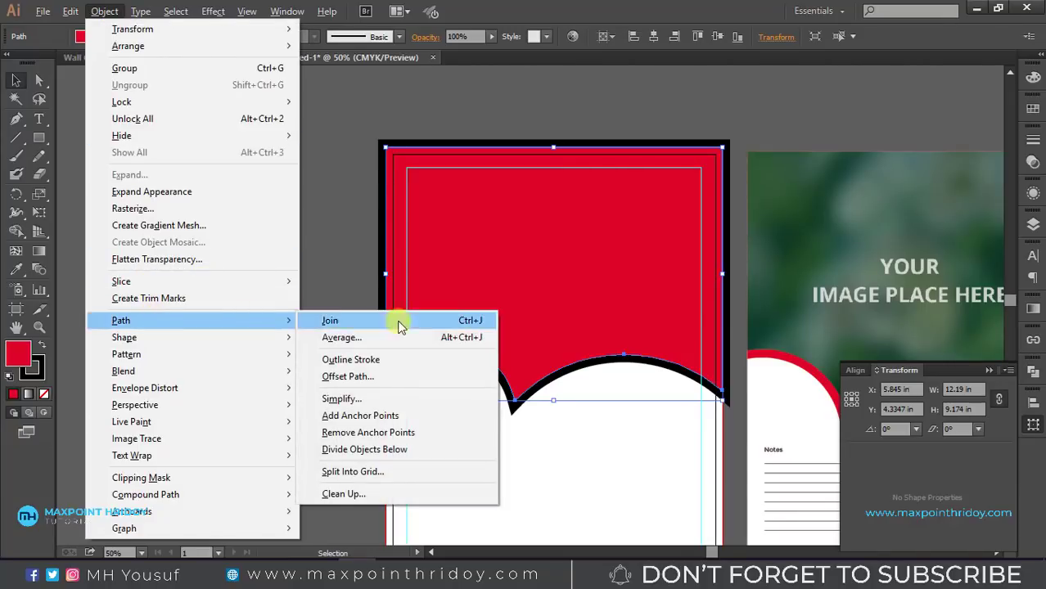
pyautogui.click(365, 360)
pyautogui.hscroll(2, 328, 245)
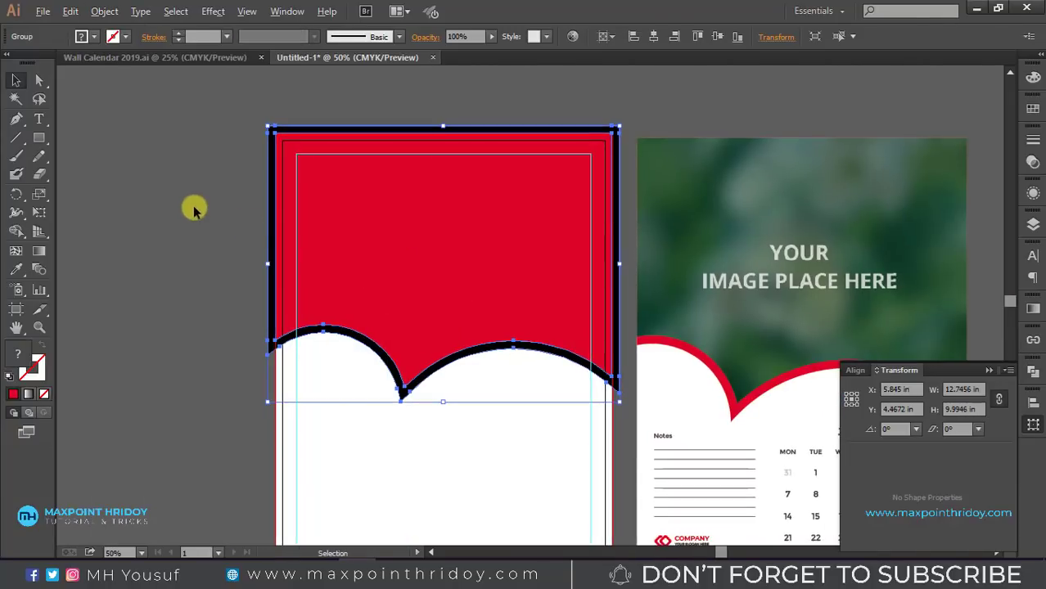
pyautogui.click(192, 205)
pyautogui.rightClick(344, 233)
pyautogui.click(383, 312)
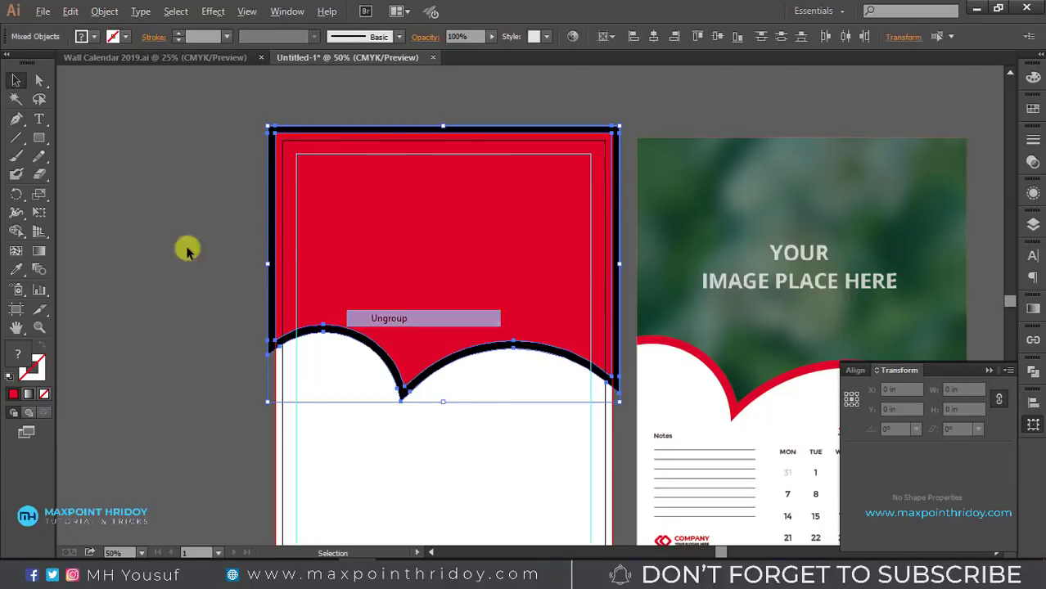
pyautogui.click(188, 245)
pyautogui.moveTo(366, 235); pyautogui.dragTo(489, 225)
pyautogui.hotkey('ctrl', 'z')
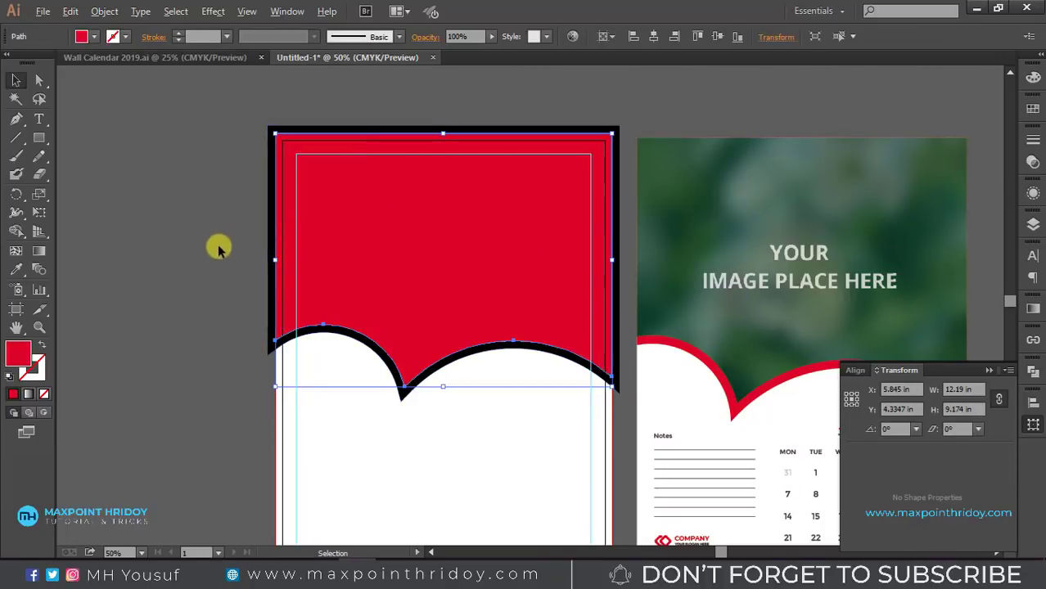
pyautogui.click(215, 243)
pyautogui.click(435, 207)
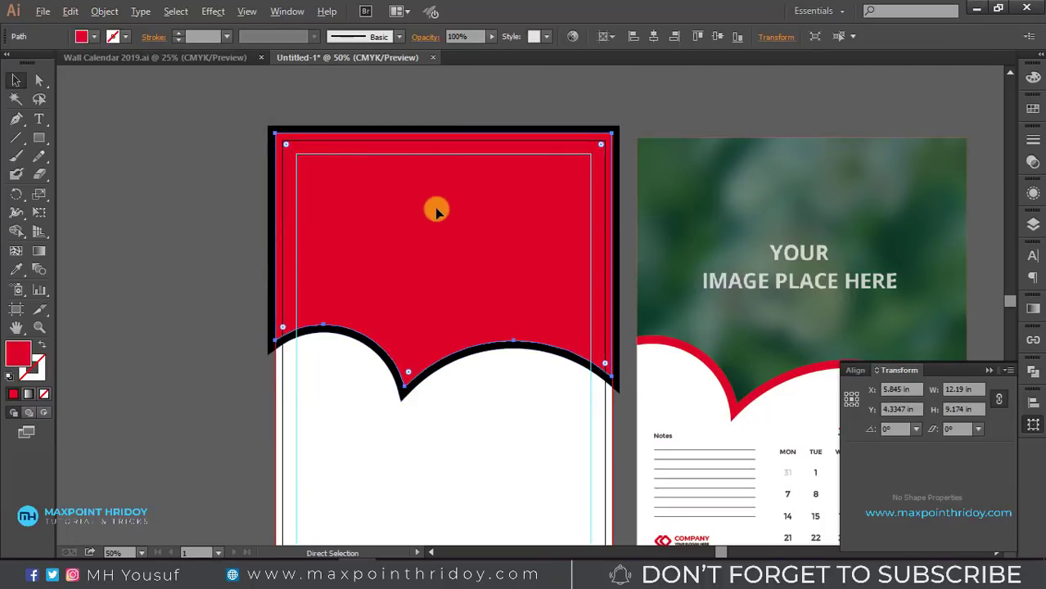
pyautogui.press('Delete')
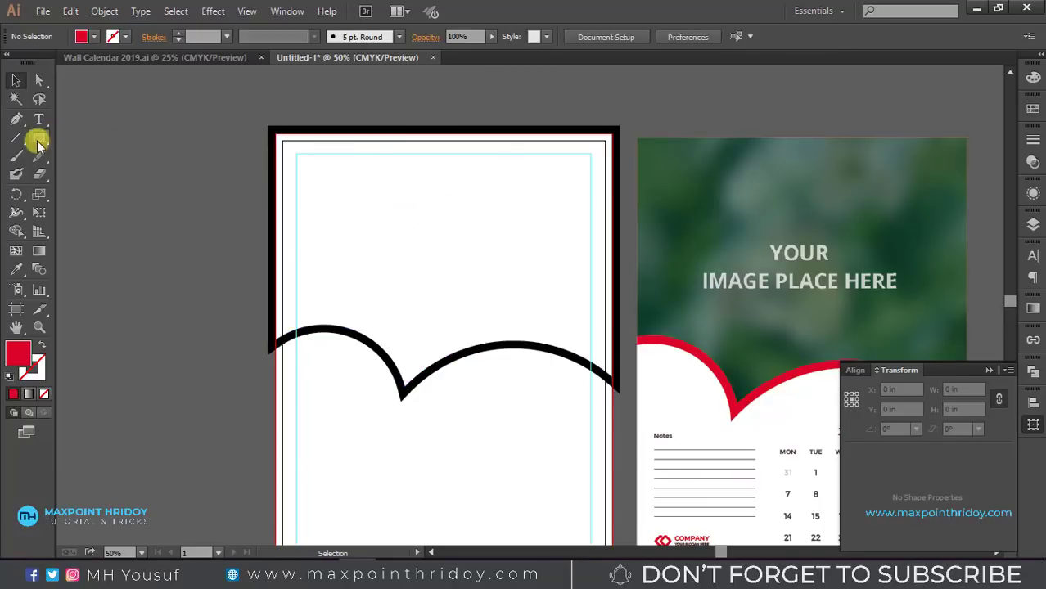
# Draw a red rectangle over the page top and trim it along the wavy curve.
pyautogui.click(38, 138)
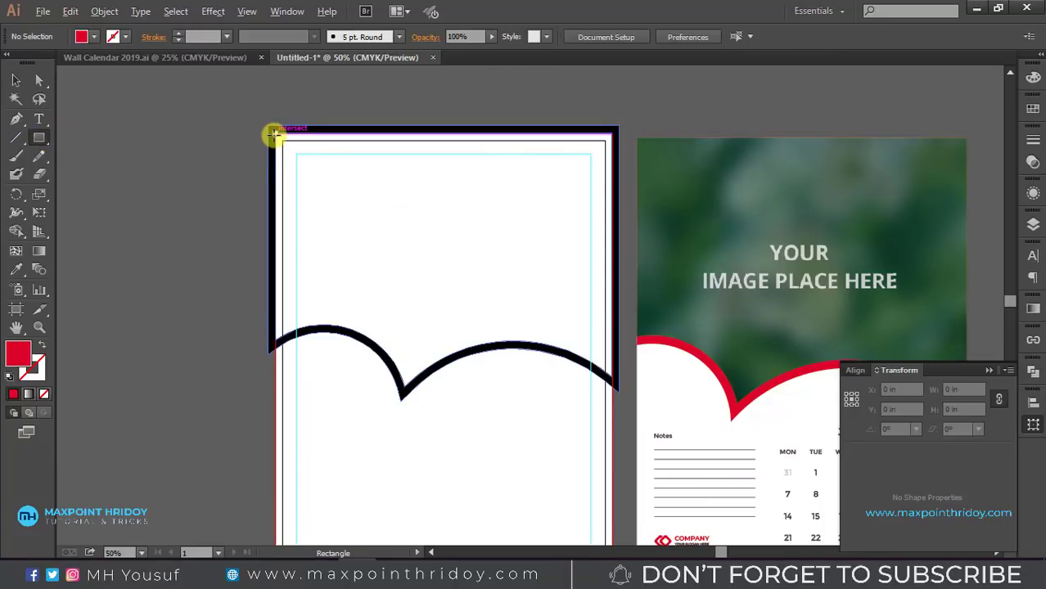
pyautogui.moveTo(274, 133); pyautogui.dragTo(612, 436)
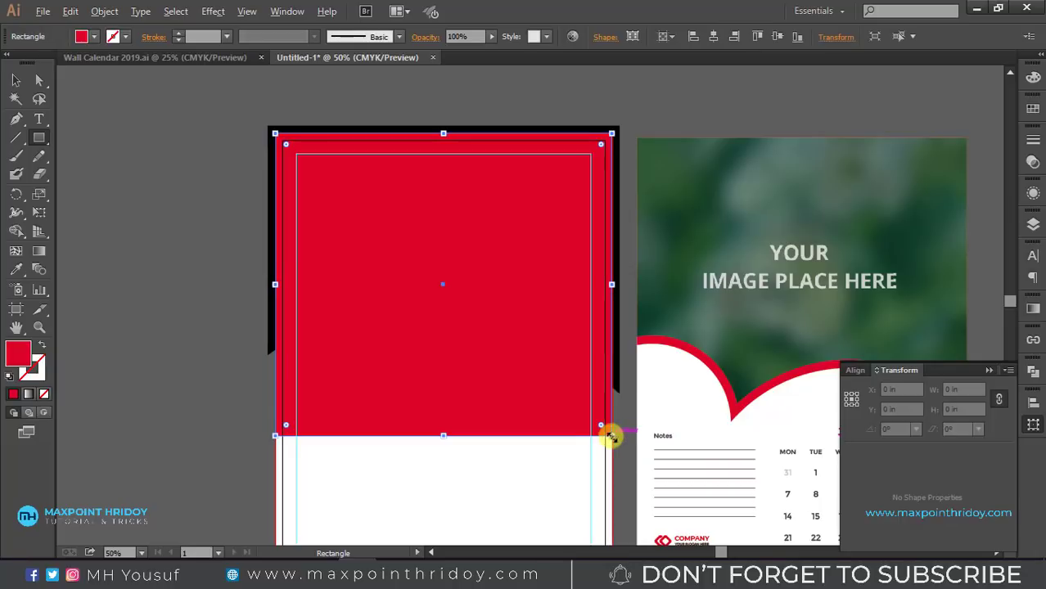
pyautogui.press('v')
pyautogui.moveTo(228, 117); pyautogui.dragTo(449, 362)
pyautogui.click(16, 232)
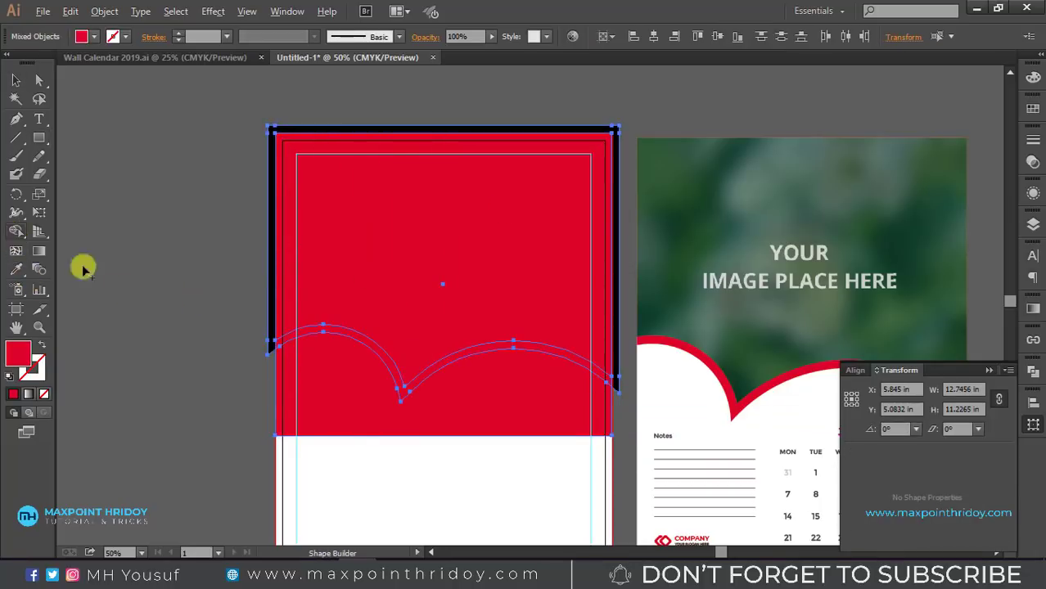
pyautogui.keyDown('alt'); pyautogui.click(327, 397); pyautogui.keyUp('alt')
pyautogui.keyDown('alt'); pyautogui.click(394, 167); pyautogui.keyUp('alt')
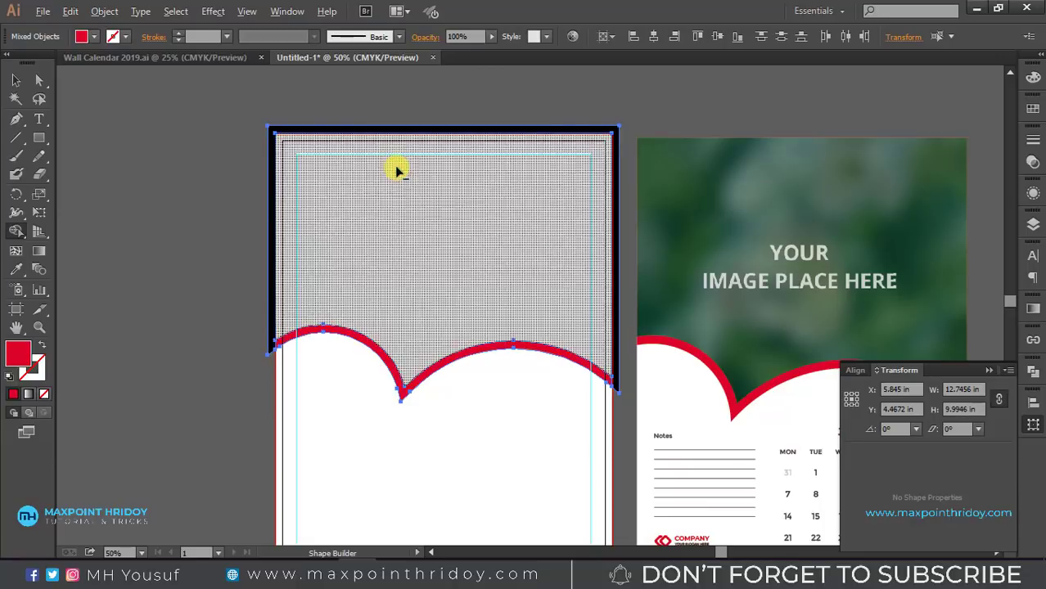
pyautogui.keyDown('alt'); pyautogui.click(368, 173); pyautogui.keyUp('alt')
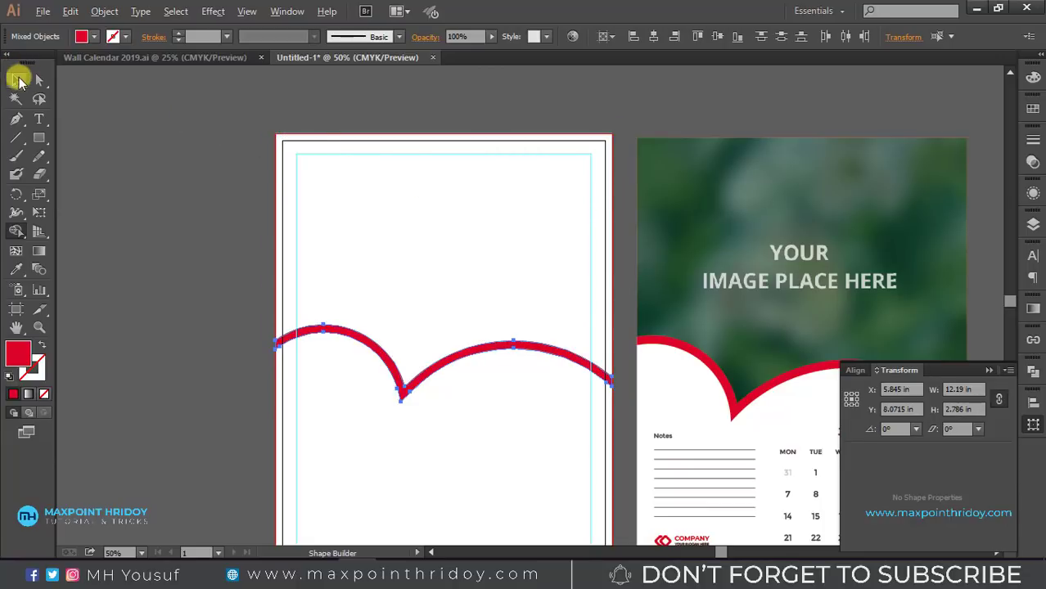
pyautogui.click(17, 79)
pyautogui.click(146, 177)
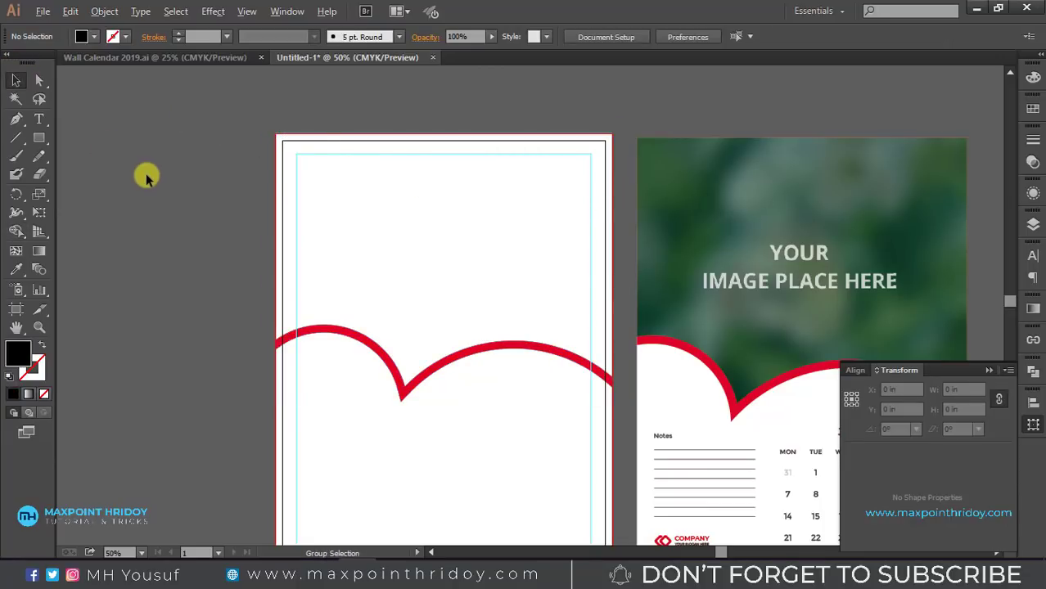
pyautogui.hotkey('ctrl', 'z')
pyautogui.click(452, 219)
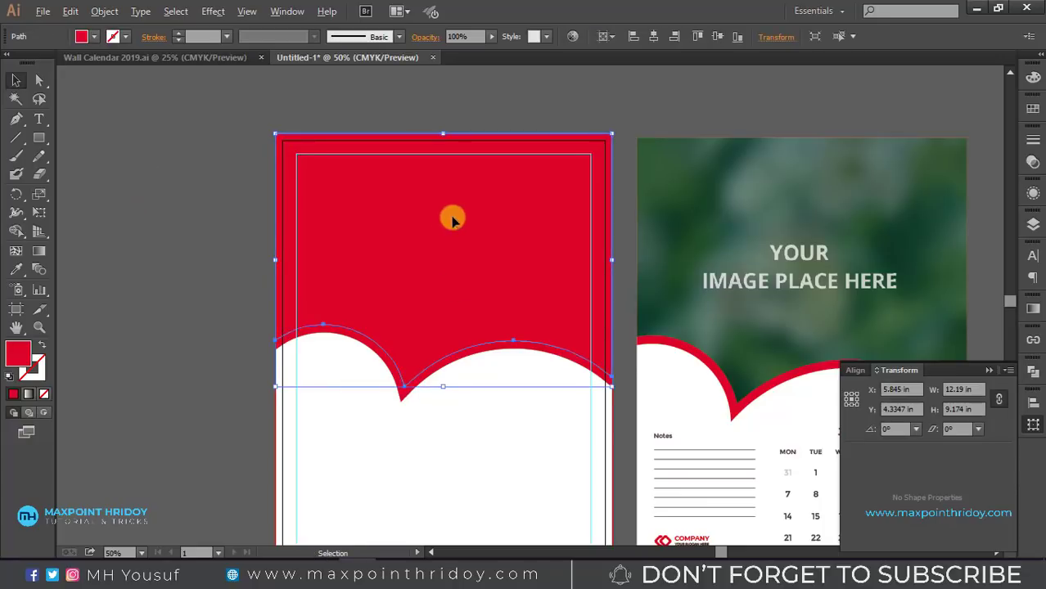
pyautogui.click(151, 135)
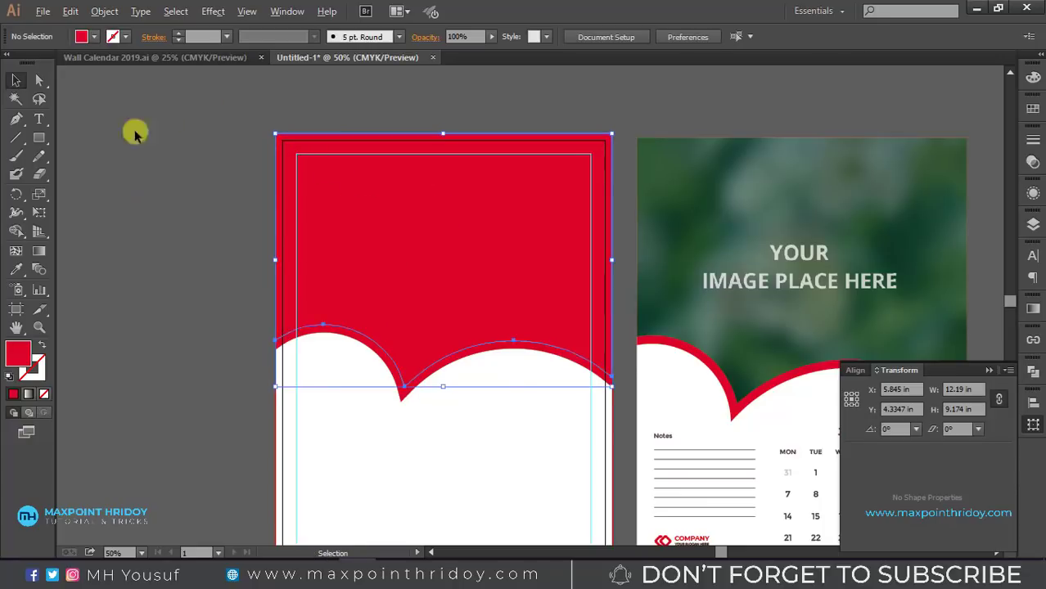
# Place the pink flower arrangement photo and drop it onto the left artboard.
pyautogui.click(42, 12)
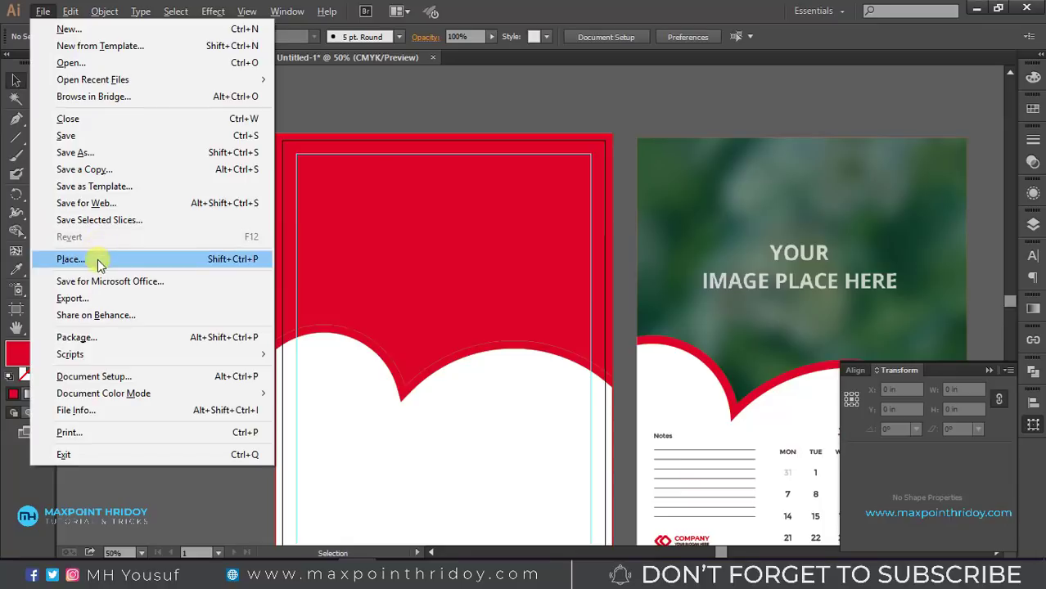
pyautogui.click(98, 259)
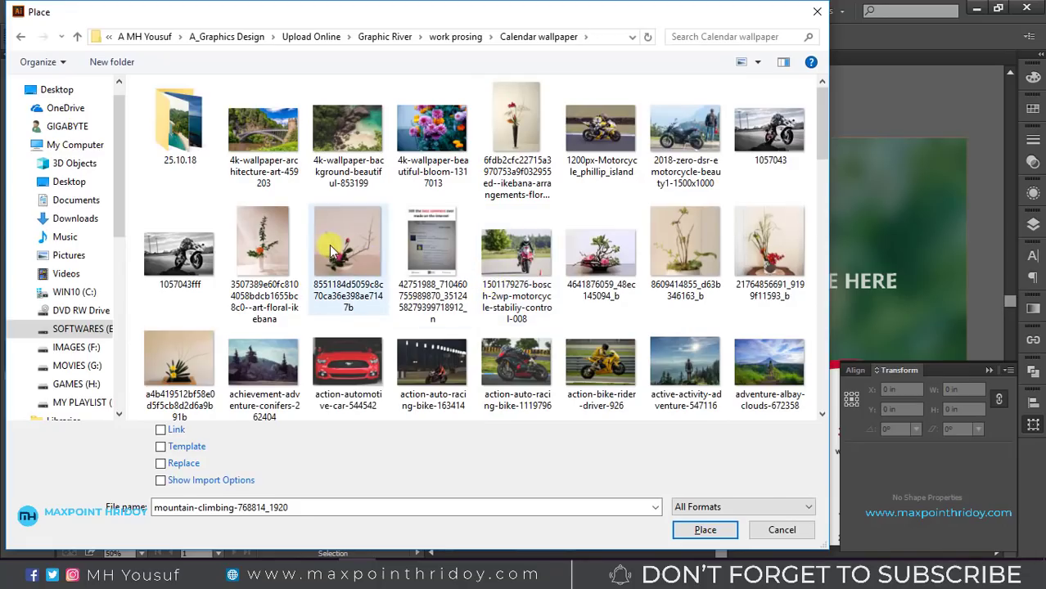
pyautogui.click(332, 248)
pyautogui.click(705, 529)
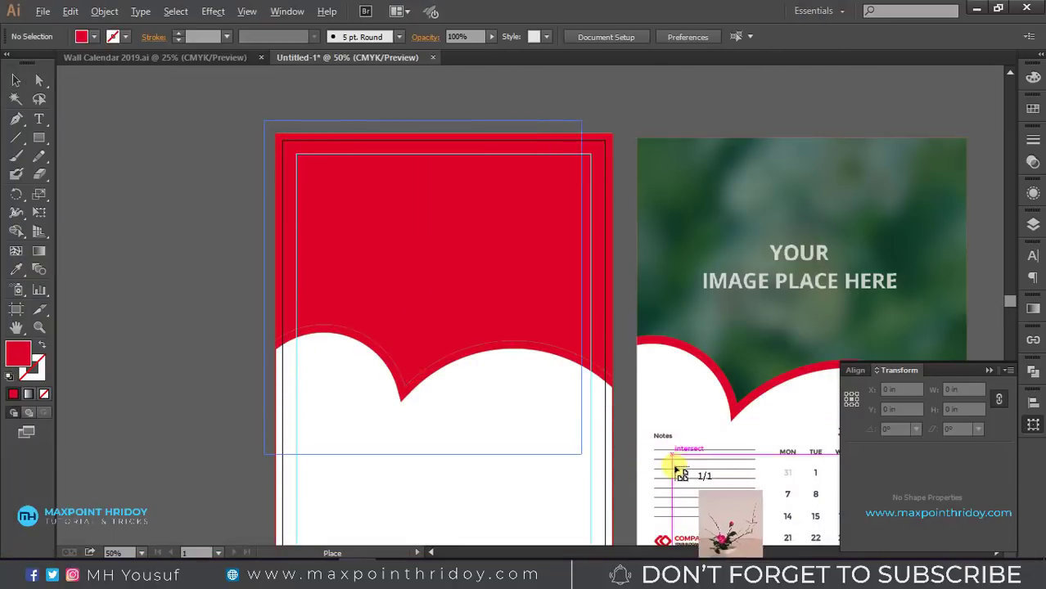
pyautogui.click(486, 343)
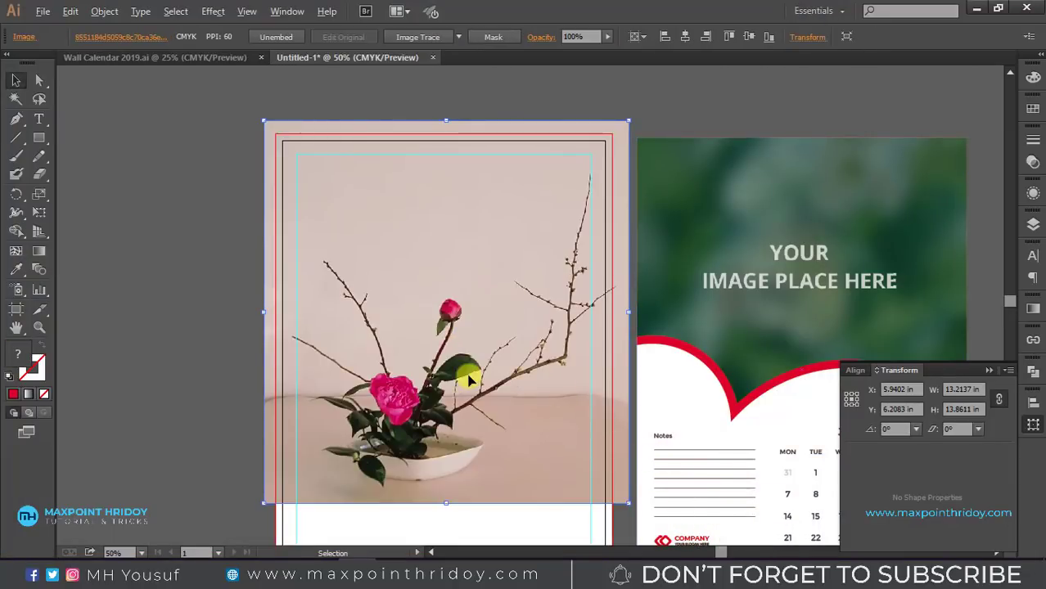
# Move the flower photo higher and bring the red wavy shape in front of it.
pyautogui.moveTo(469, 378); pyautogui.dragTo(472, 328)
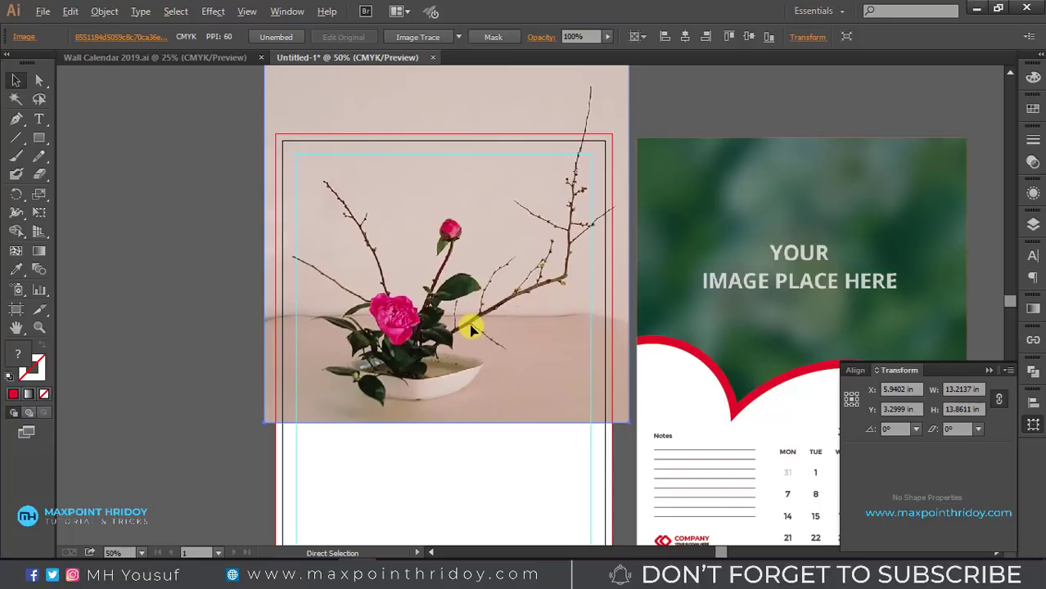
pyautogui.press('Delete')
pyautogui.click(442, 216)
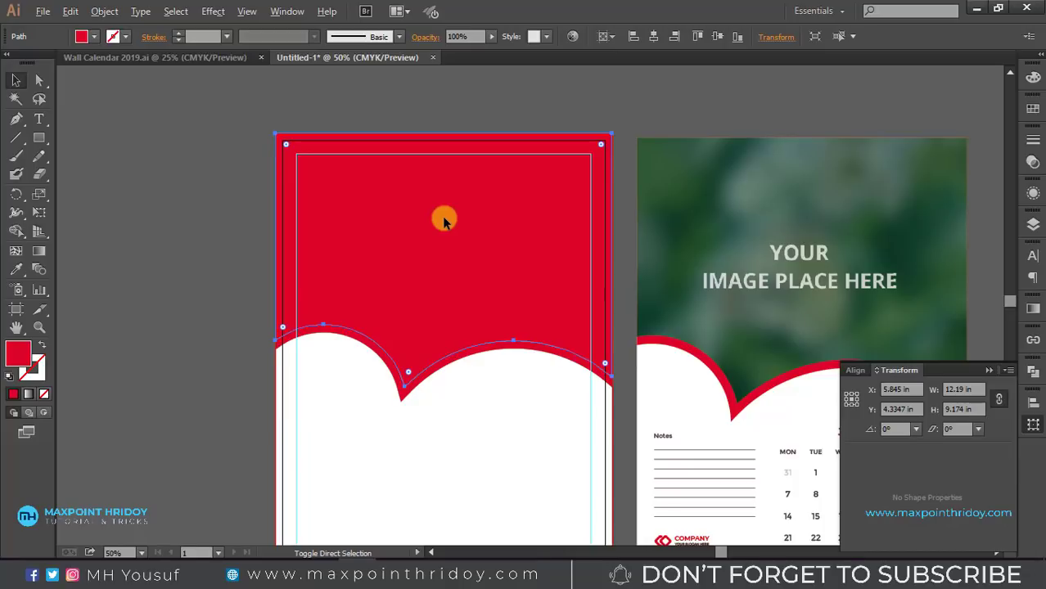
pyautogui.rightClick(443, 217)
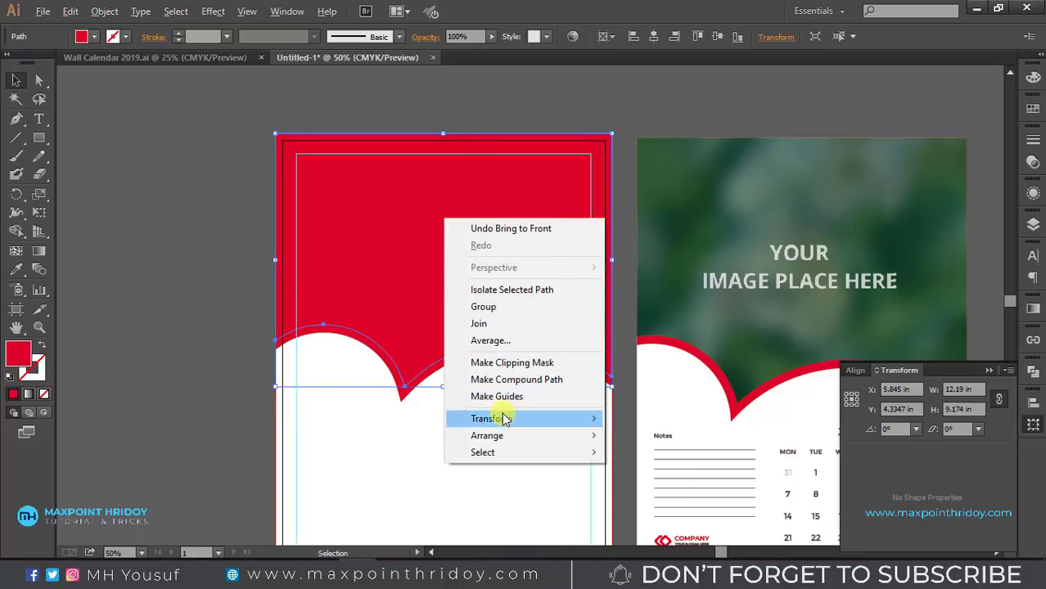
pyautogui.moveTo(487, 436)
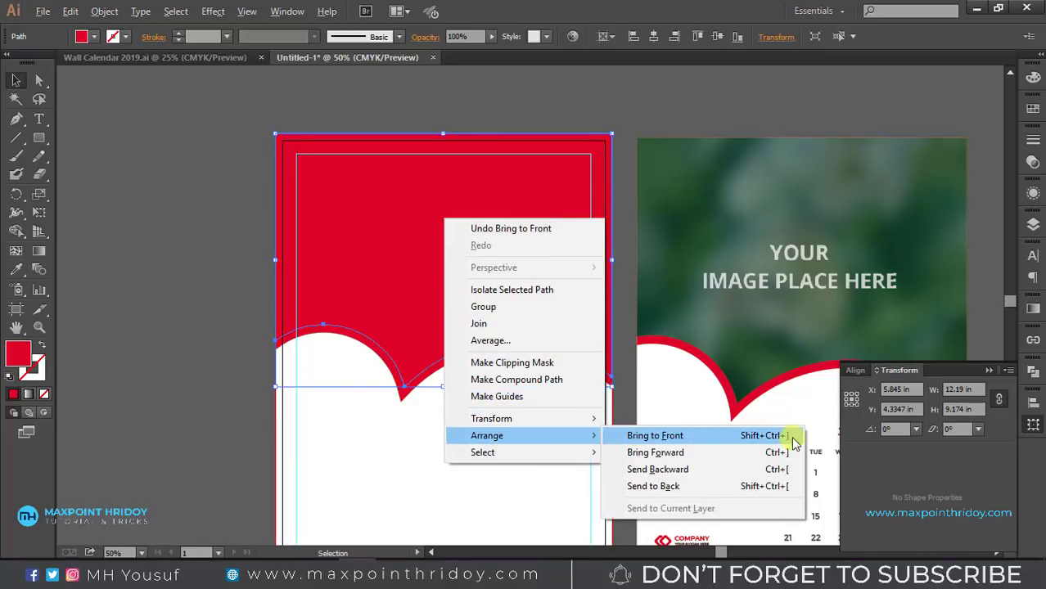
pyautogui.click(369, 219)
# Clip the flower photo to the red wavy header shape with a clipping mask.
pyautogui.press('a')
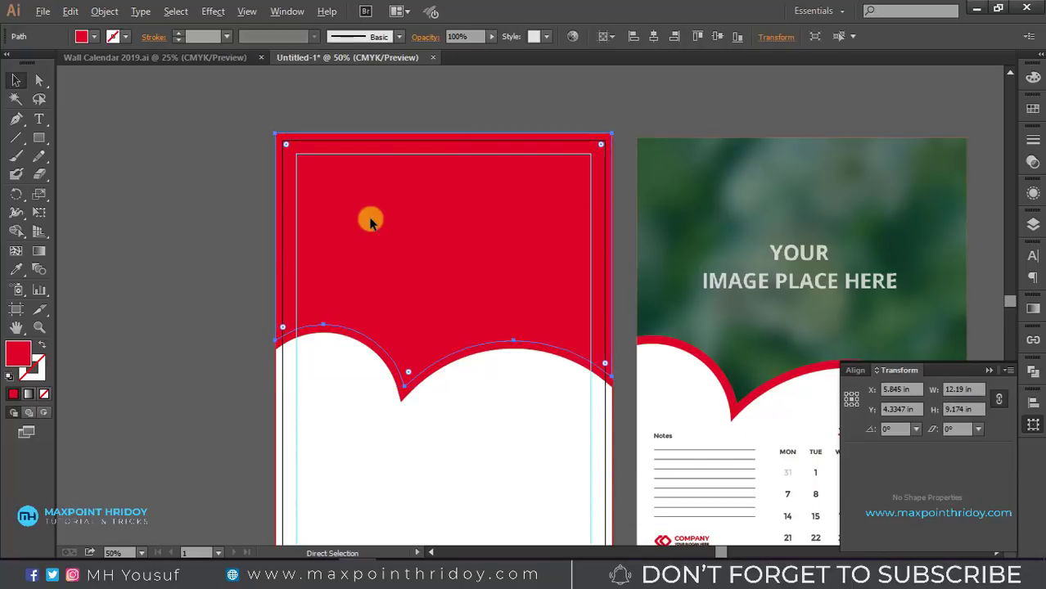
pyautogui.hotkey('ctrl', 'b')
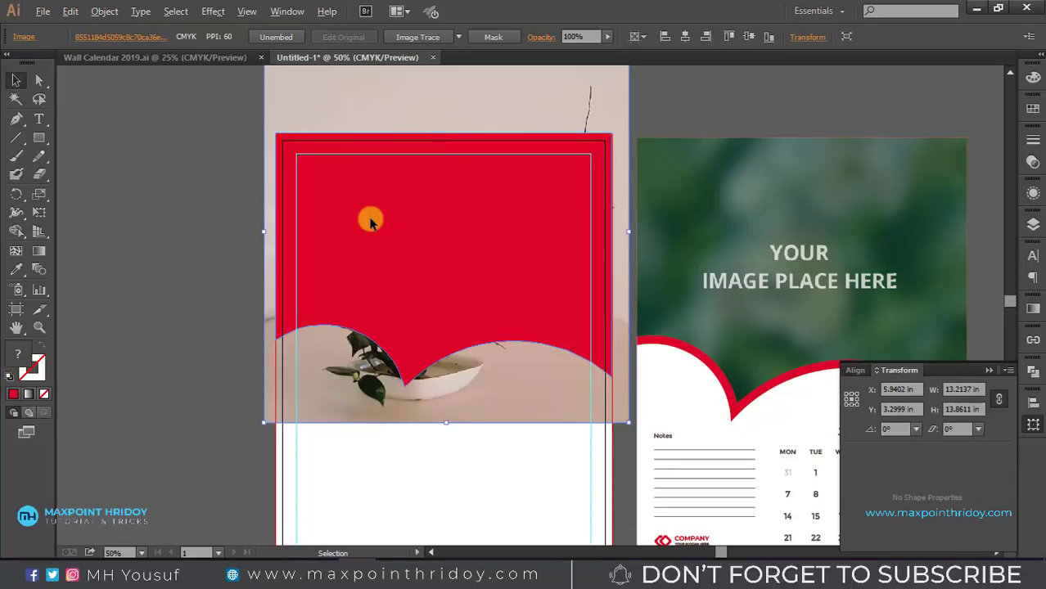
pyautogui.keyDown('shift'); pyautogui.click(442, 190); pyautogui.keyUp('shift')
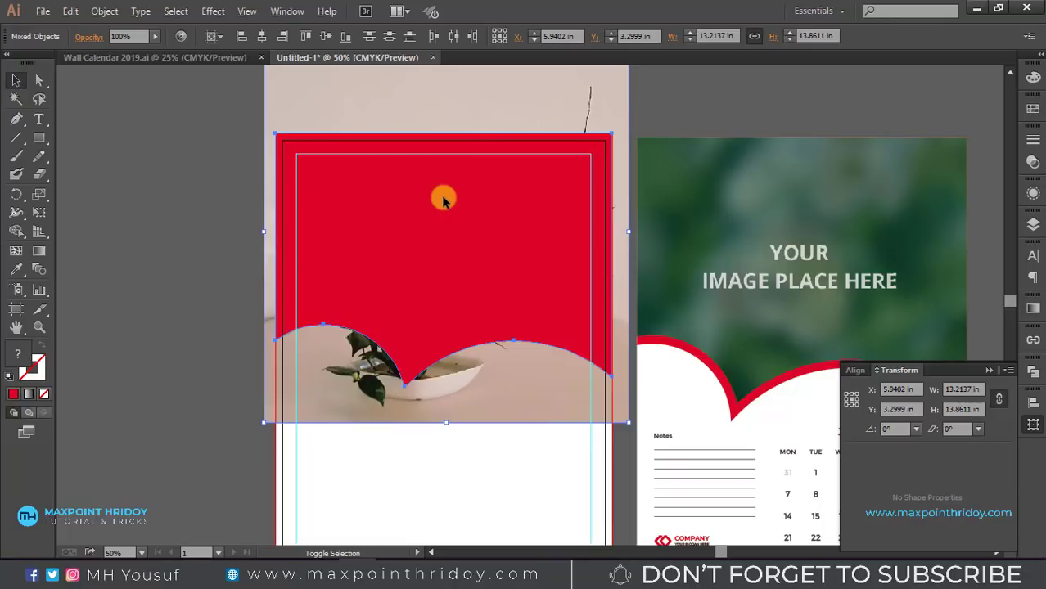
pyautogui.rightClick(442, 198)
pyautogui.click(522, 288)
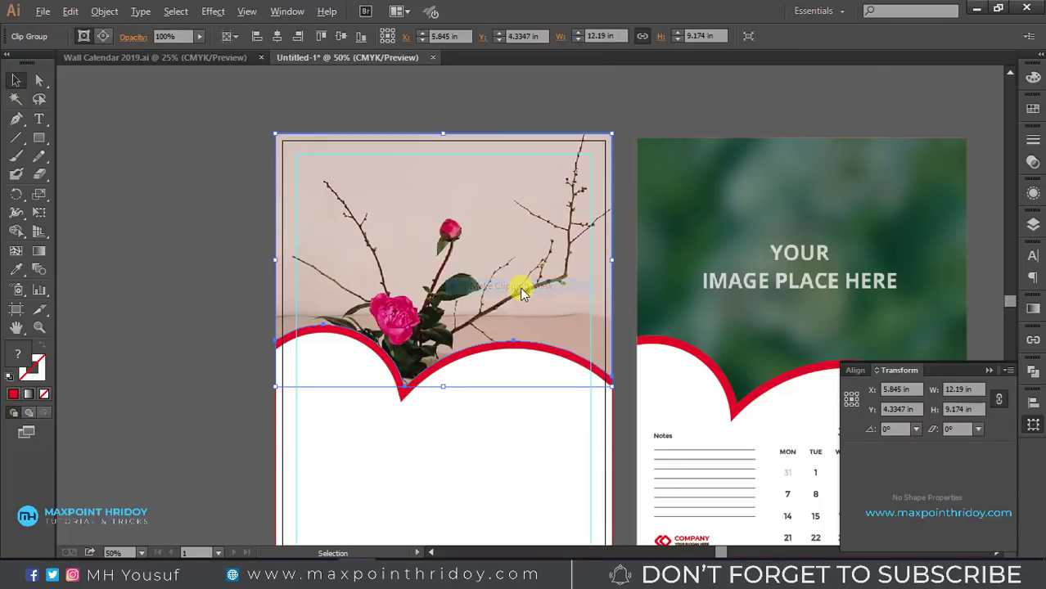
pyautogui.click(146, 302)
pyautogui.hotkey('ctrl', 'alt', '0')
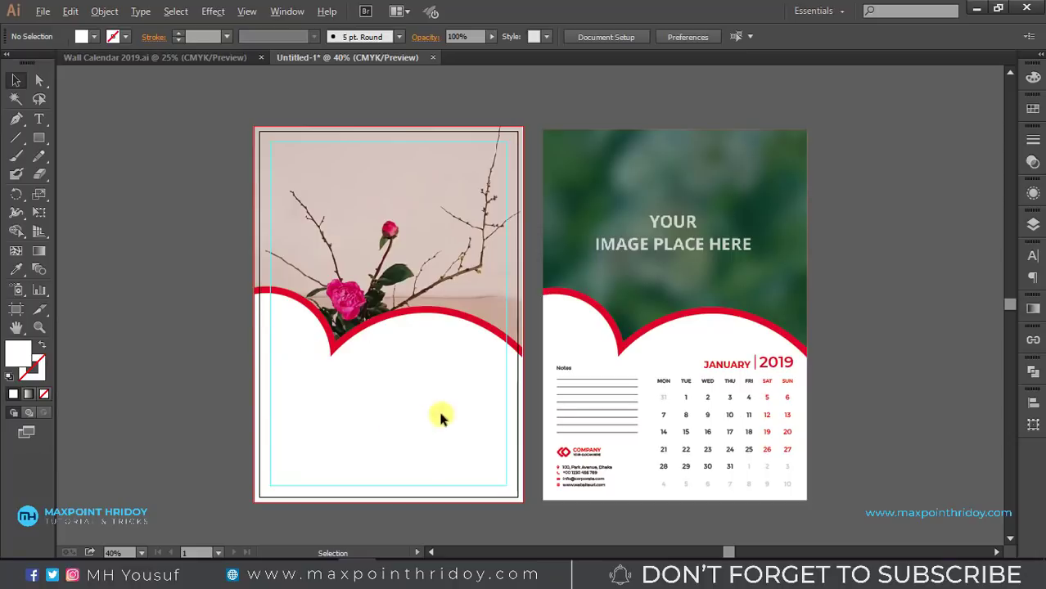
# Add a 'January' text line and move it up under the flower header.
pyautogui.hotkey('ctrl', '+')
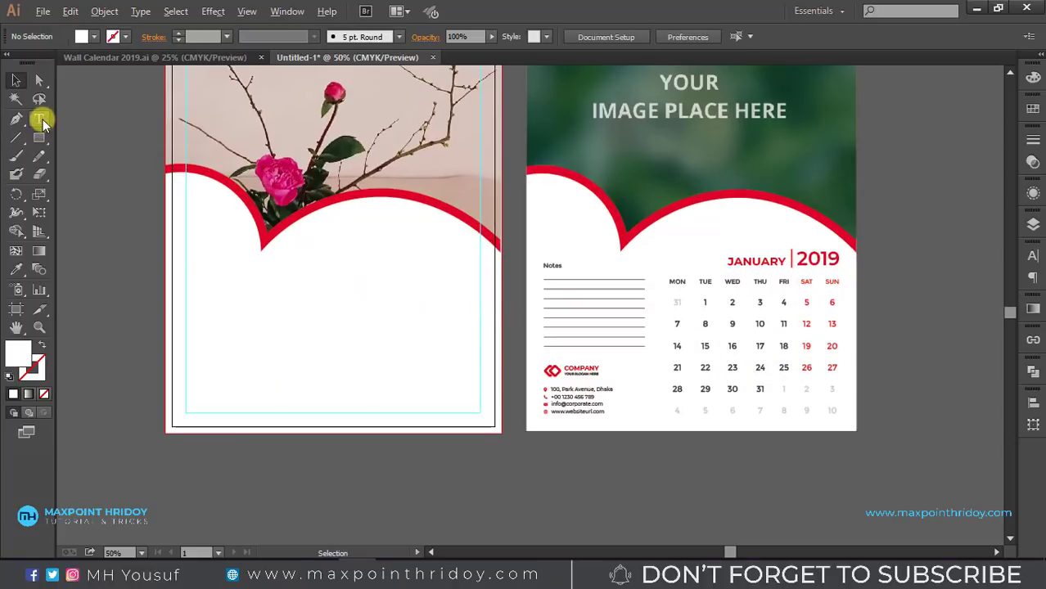
pyautogui.click(40, 119)
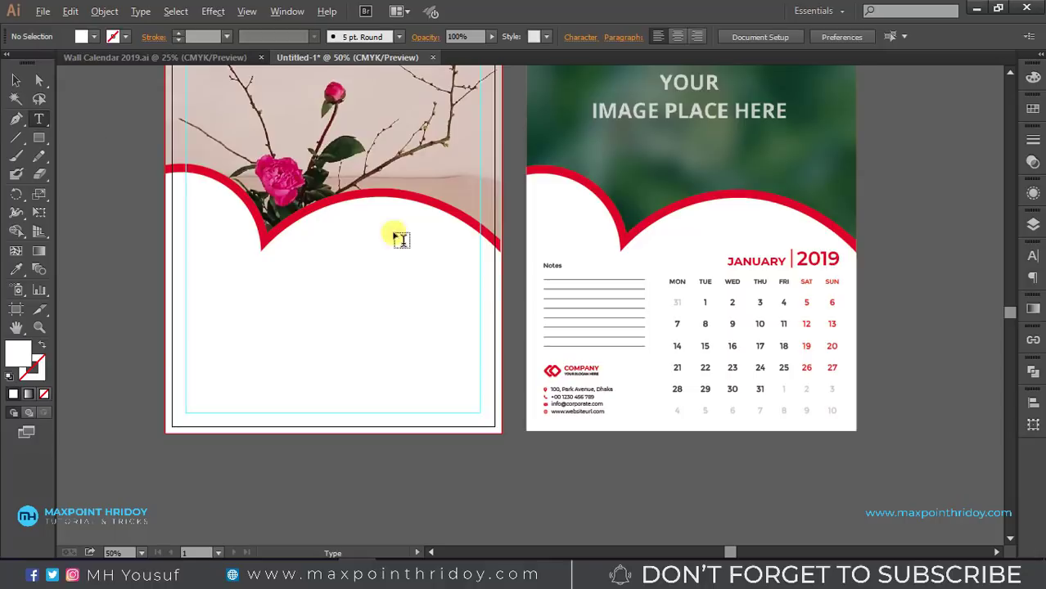
pyautogui.click(374, 280)
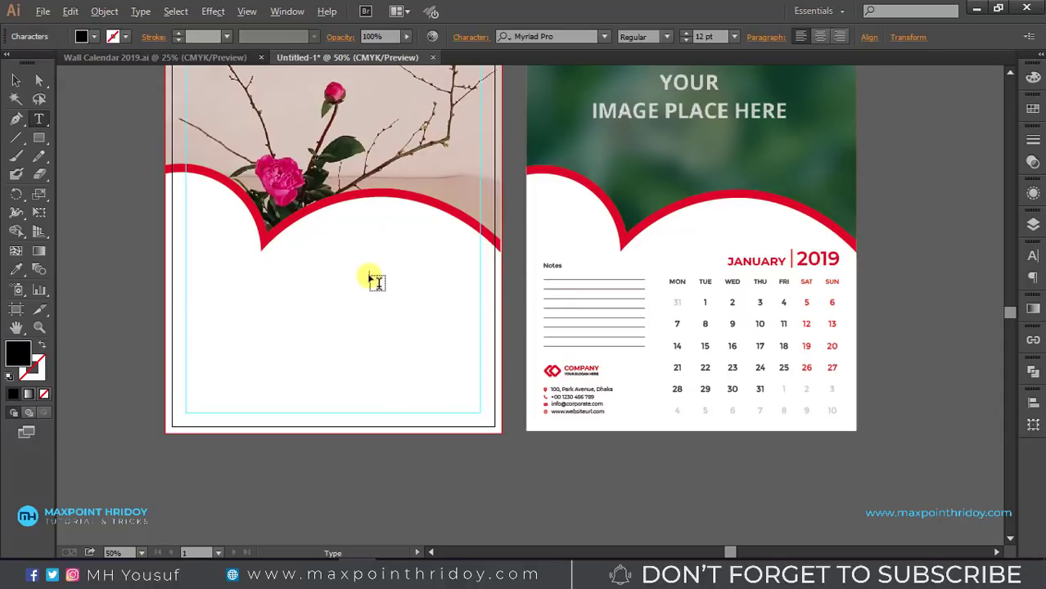
pyautogui.write('January')
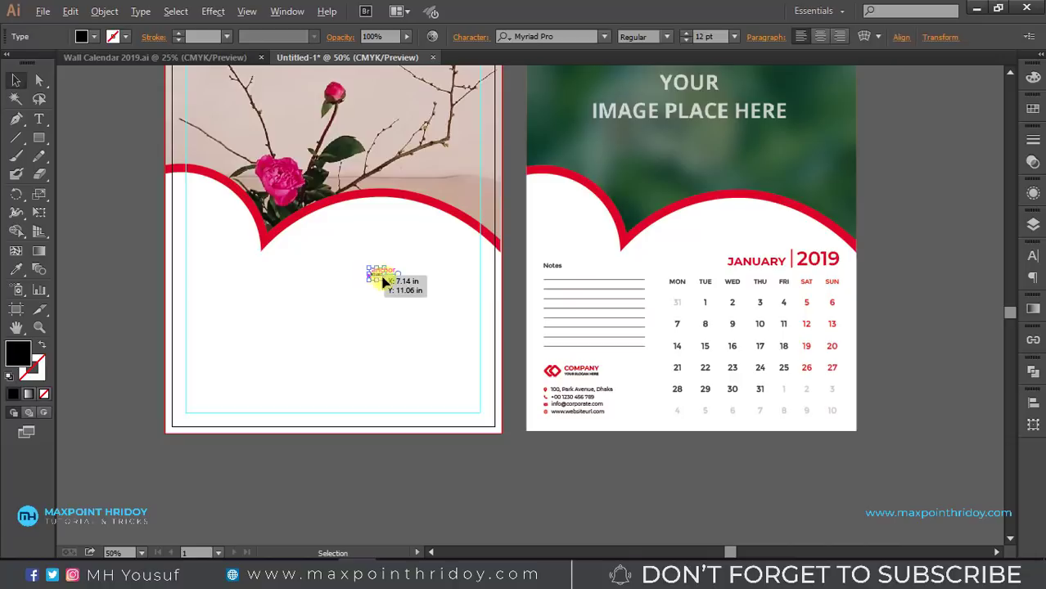
pyautogui.press('Escape')
pyautogui.moveTo(394, 284); pyautogui.dragTo(478, 338)
pyautogui.moveTo(409, 323); pyautogui.dragTo(383, 296)
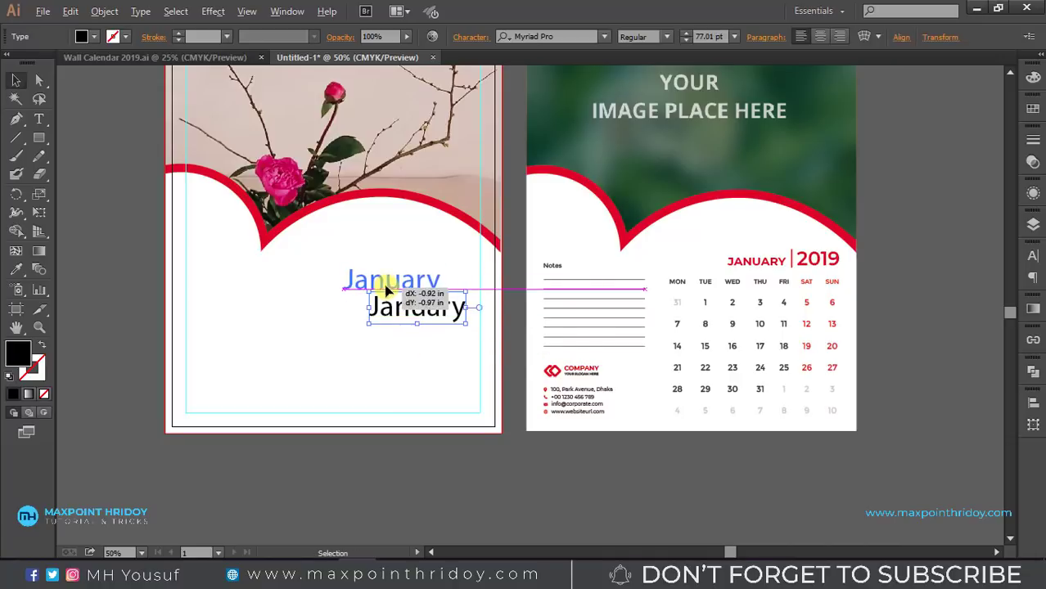
# Change the title to UPPERCASE, in Montserrat SemiBold at 30 pt.
pyautogui.click(104, 11)
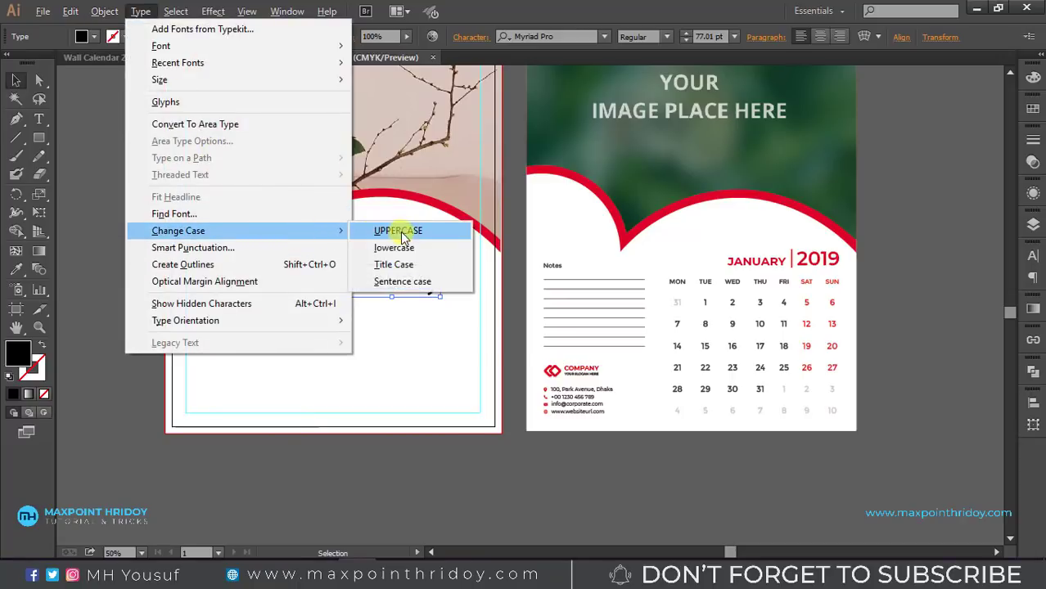
pyautogui.click(398, 227)
pyautogui.click(544, 36)
pyautogui.write('m')
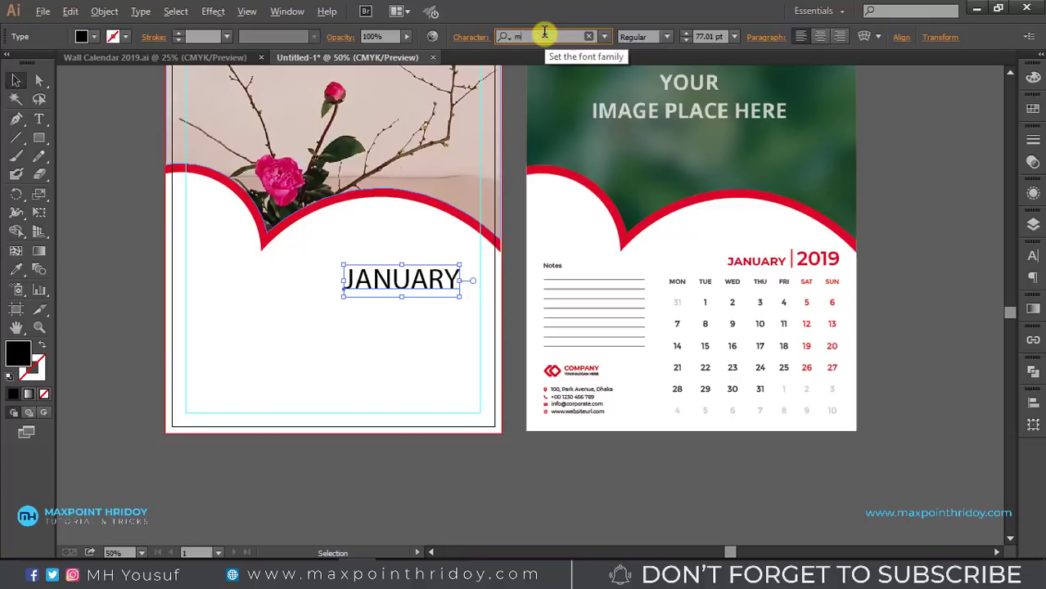
pyautogui.write('on')
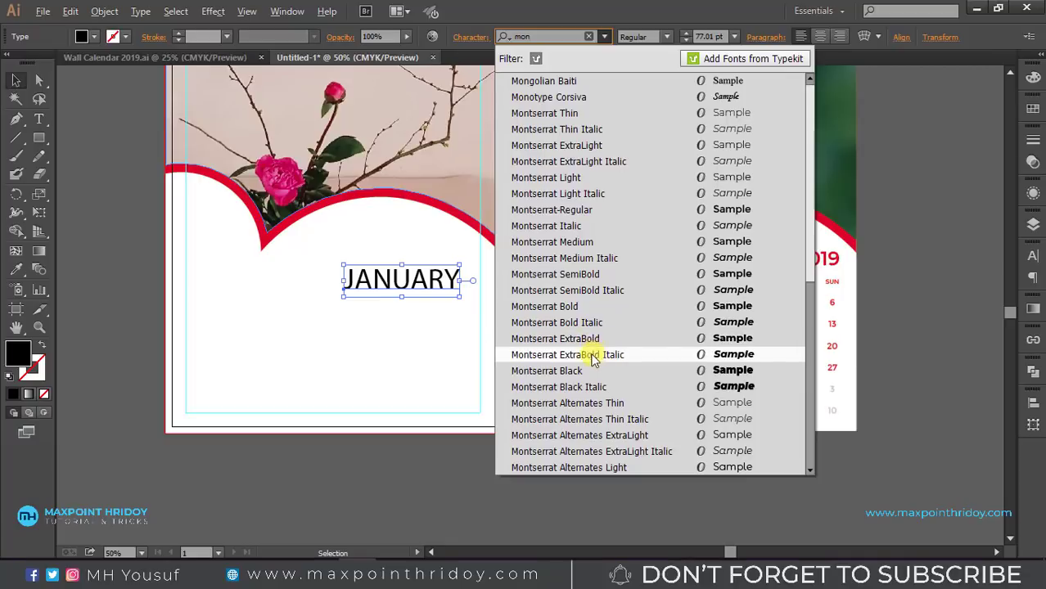
pyautogui.click(580, 274)
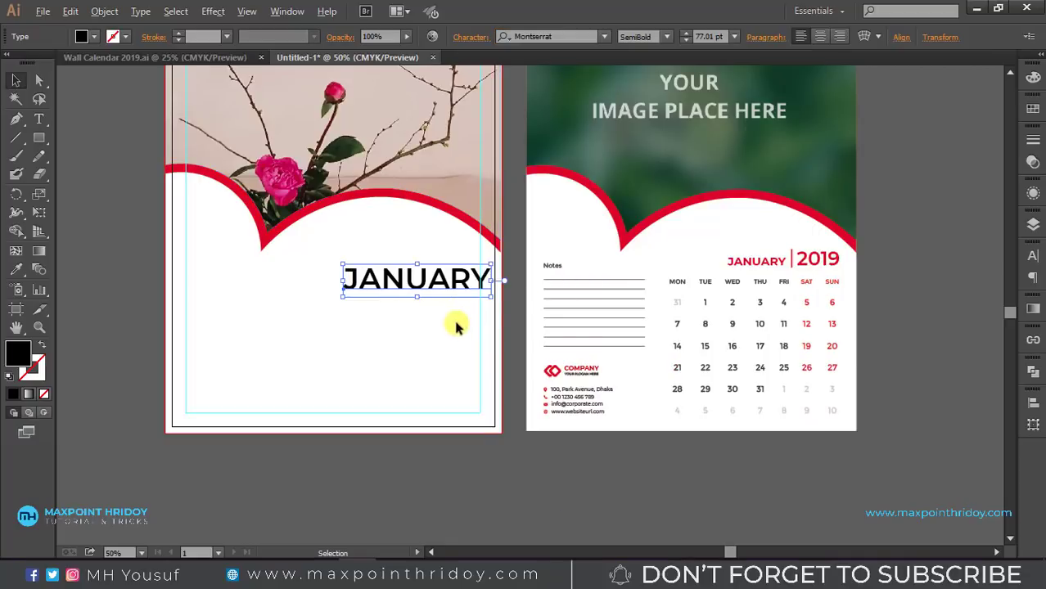
pyautogui.click(710, 36)
pyautogui.write('30')
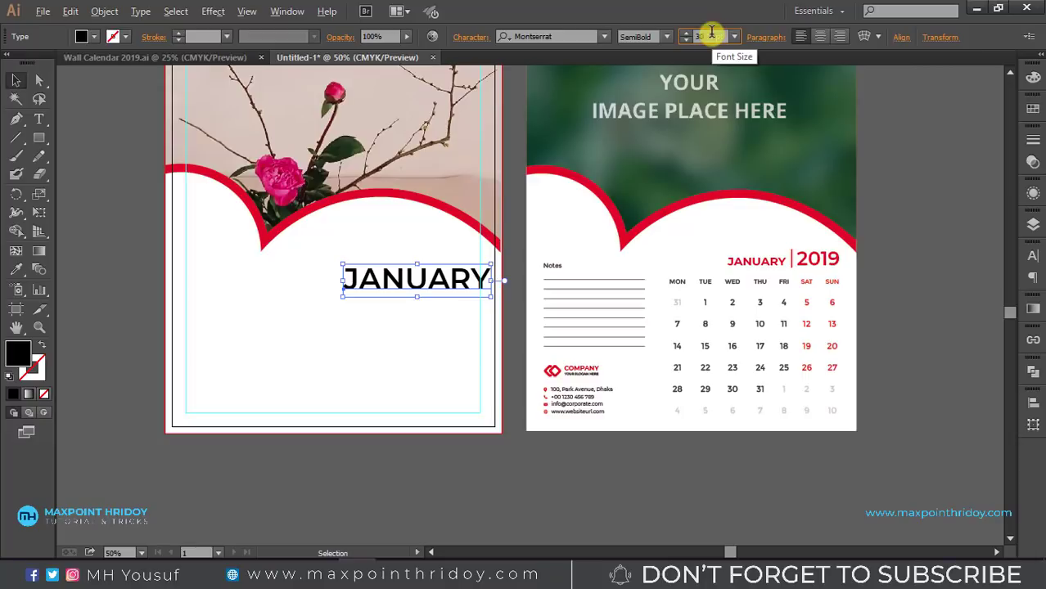
pyautogui.press('Return')
pyautogui.click(390, 326)
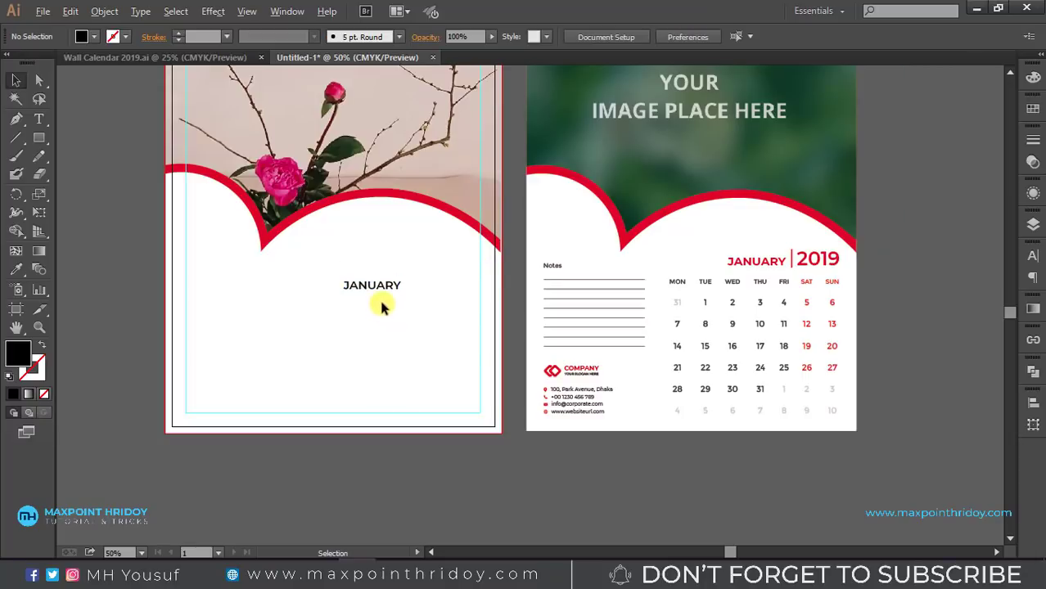
# Raise JANUARY slightly and colour it with the red sampled from the design.
pyautogui.moveTo(379, 279); pyautogui.dragTo(379, 268)
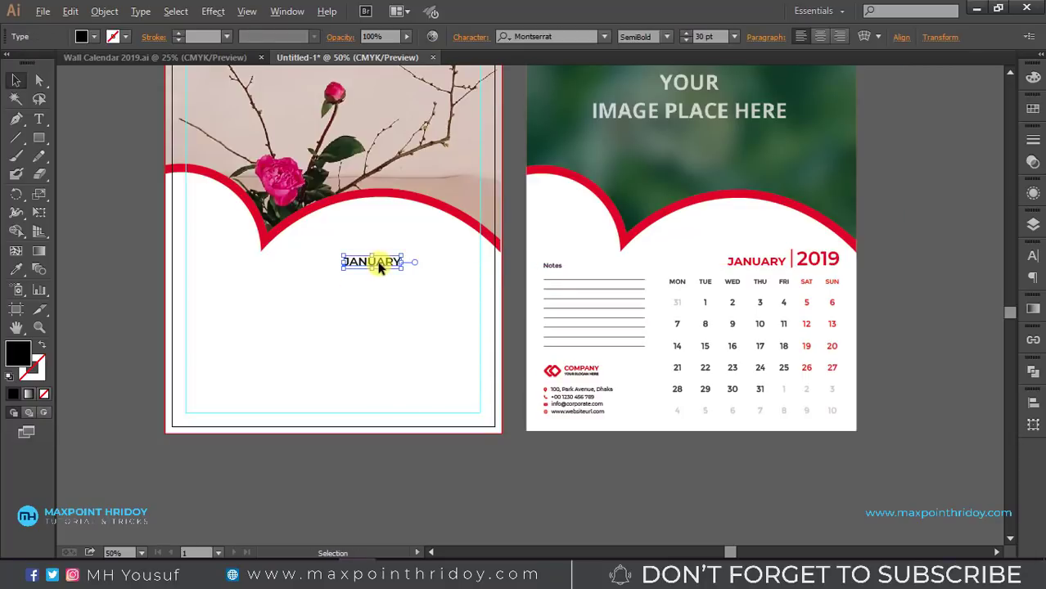
pyautogui.press('i')
pyautogui.click(396, 196)
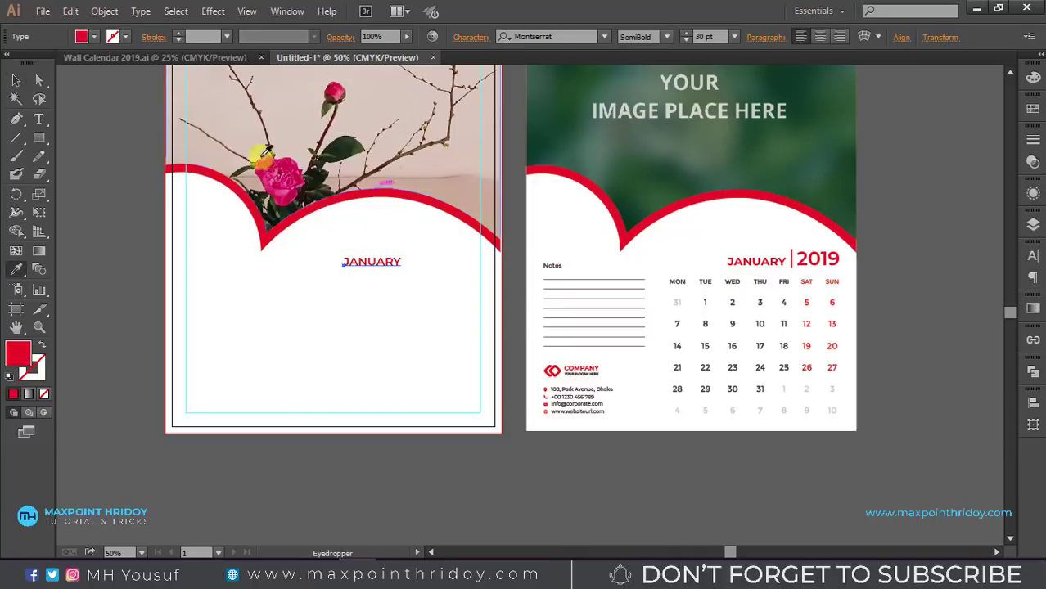
pyautogui.click(15, 80)
pyautogui.click(394, 247)
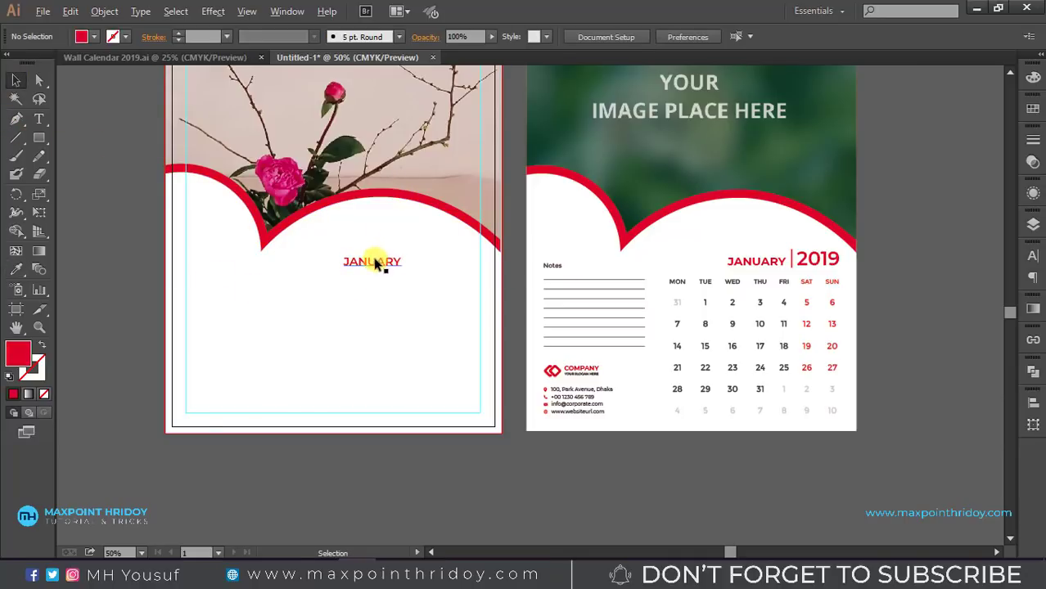
# Duplicate JANUARY to its right, retype the copy as 2019 and enlarge it to 50 pt.
pyautogui.moveTo(393, 263); pyautogui.dragTo(443, 264)
pyautogui.doubleClick(438, 268)
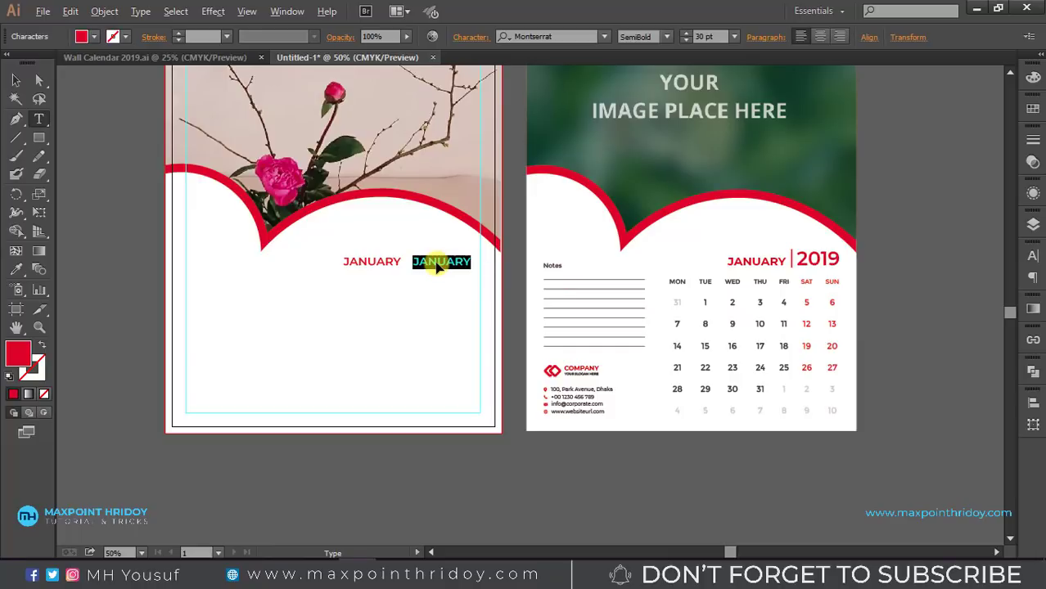
pyautogui.press('Escape')
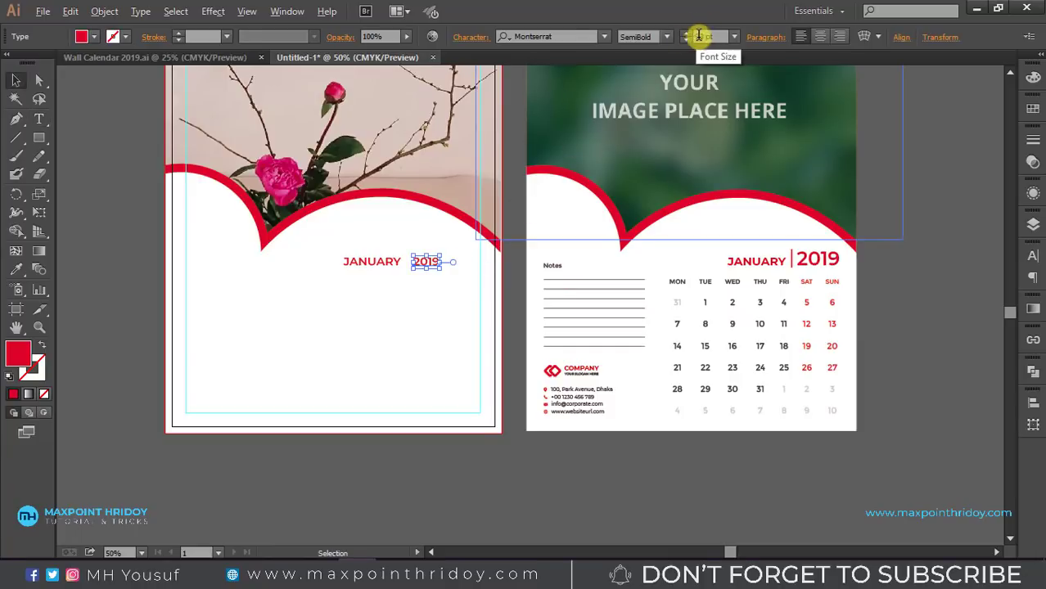
pyautogui.click(696, 37)
pyautogui.write('18')
pyautogui.press('Return')
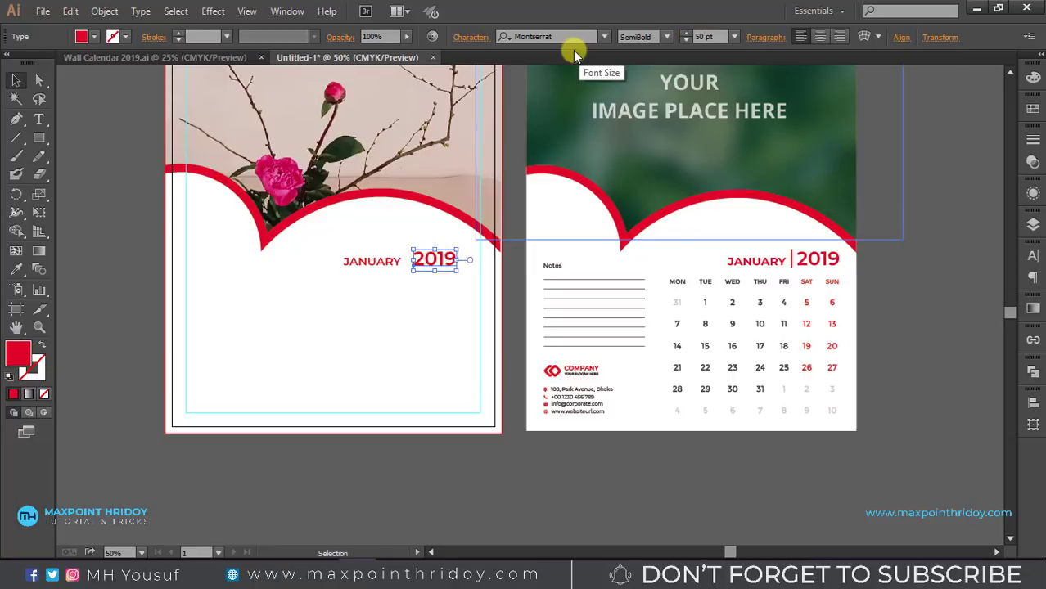
pyautogui.click(358, 292)
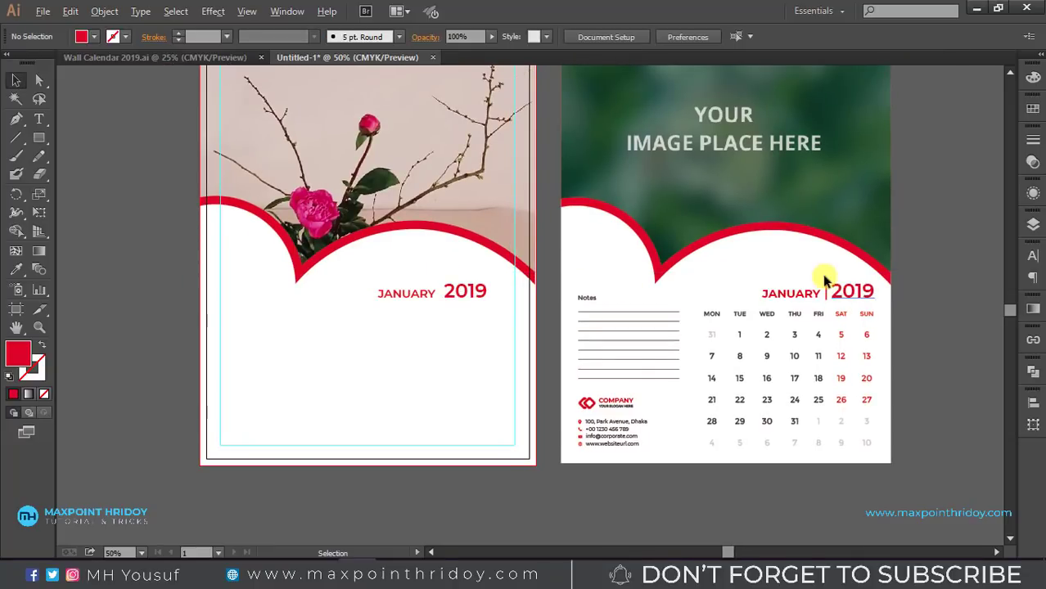
pyautogui.click(38, 138)
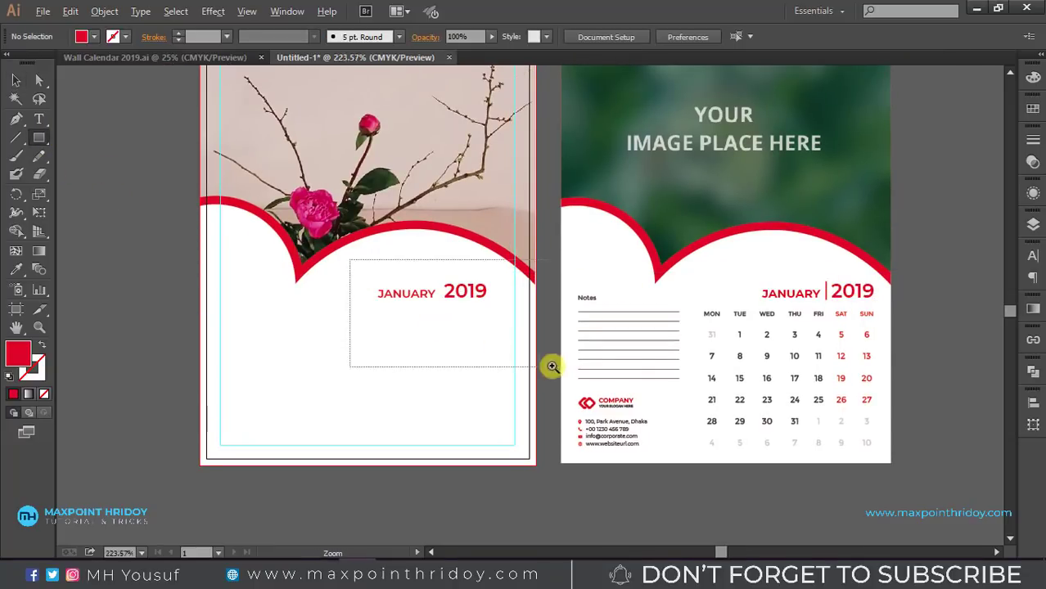
# Zoom in and draw a narrow red vertical bar between JANUARY and 2019.
pyautogui.moveTo(352, 262); pyautogui.dragTo(551, 364)
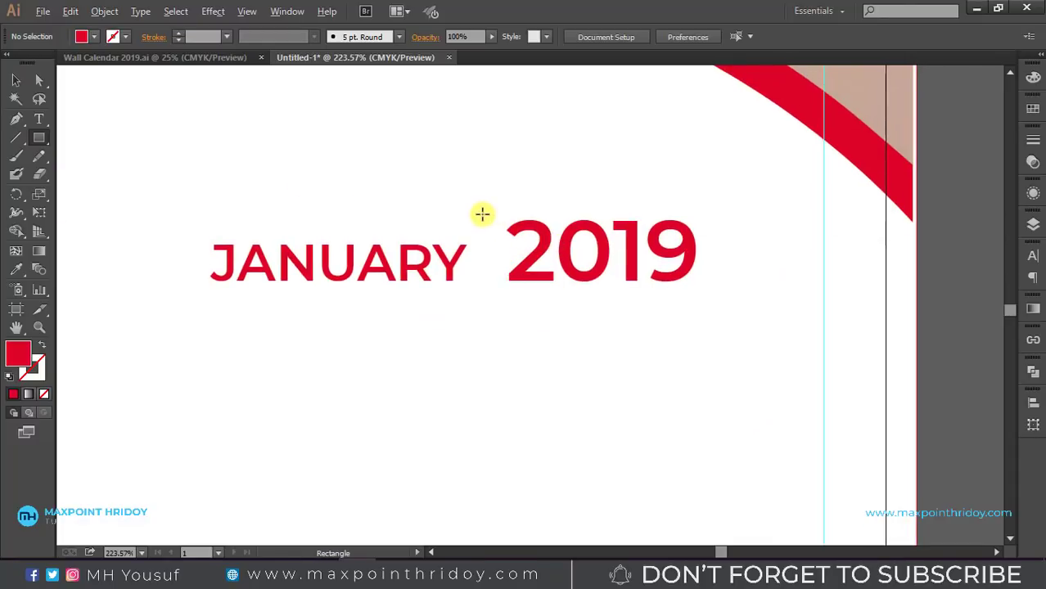
pyautogui.moveTo(478, 213); pyautogui.dragTo(484, 293)
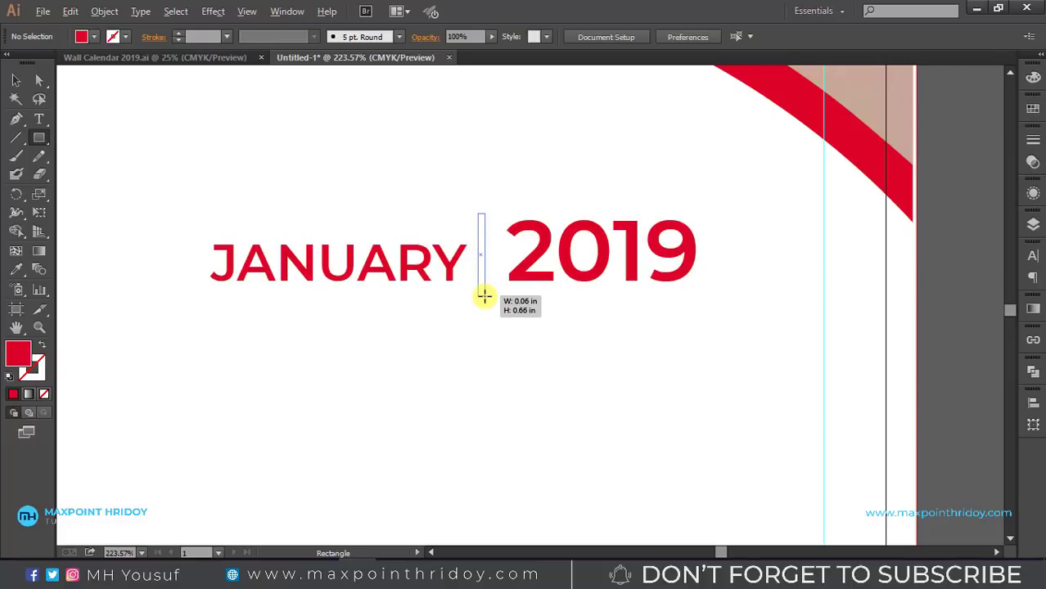
pyautogui.moveTo(484, 292); pyautogui.dragTo(483, 295)
pyautogui.press('v')
pyautogui.click(524, 323)
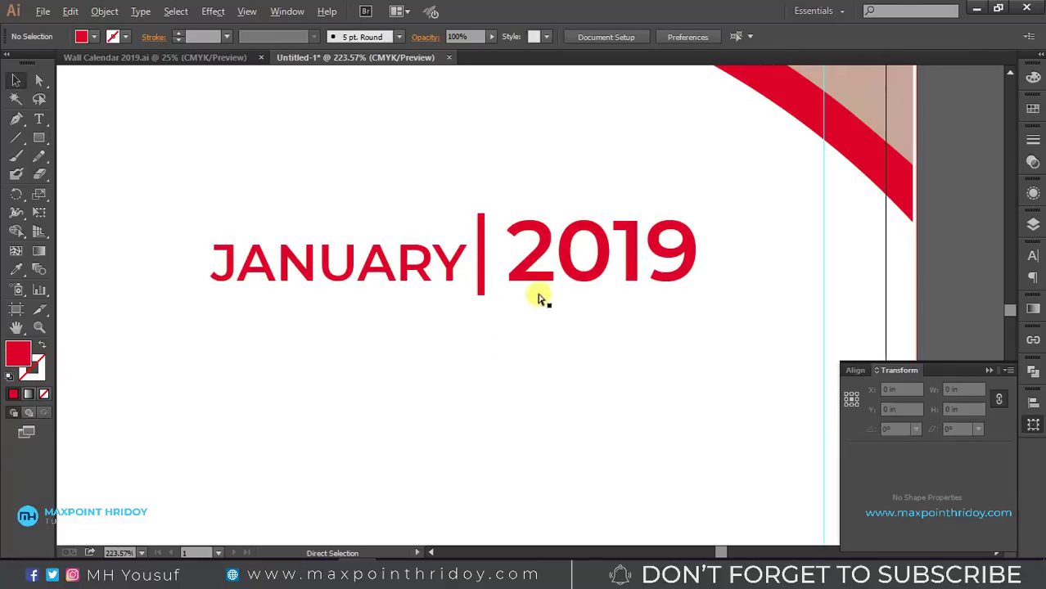
pyautogui.click(481, 257)
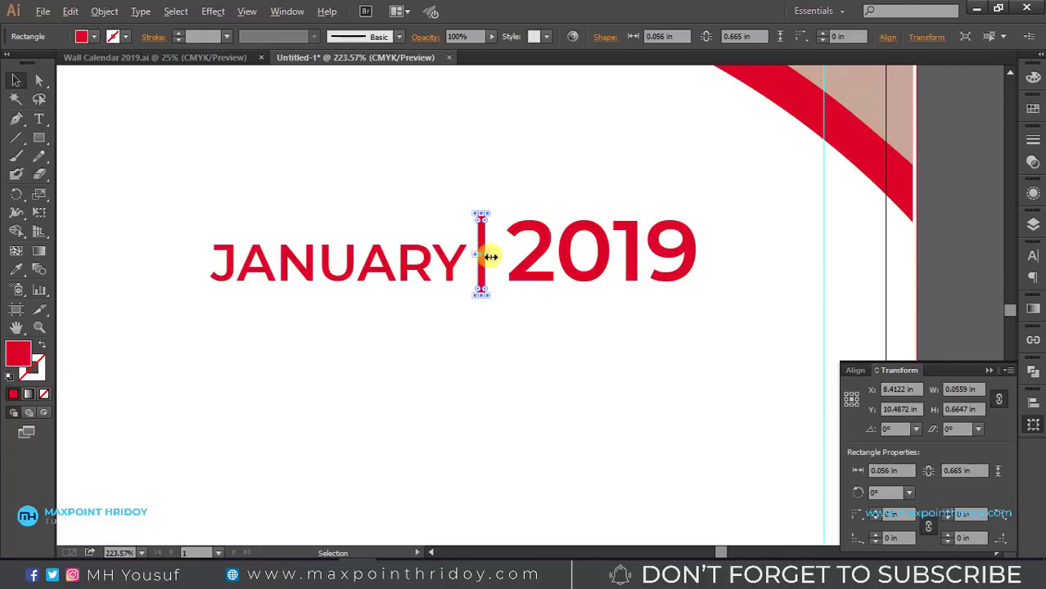
pyautogui.click(514, 319)
pyautogui.keyDown('ctrl'); pyautogui.keyDown('alt'); pyautogui.click(550, 329); pyautogui.keyUp('alt'); pyautogui.keyUp('ctrl')
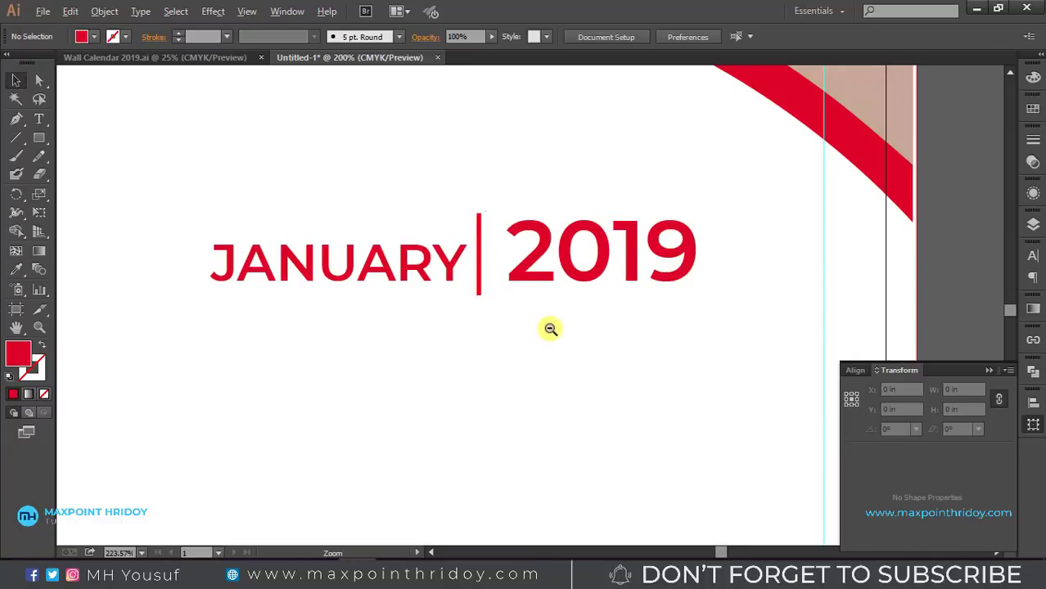
pyautogui.keyDown('ctrl'); pyautogui.keyDown('alt'); pyautogui.click(563, 354); pyautogui.keyUp('alt'); pyautogui.keyUp('ctrl')
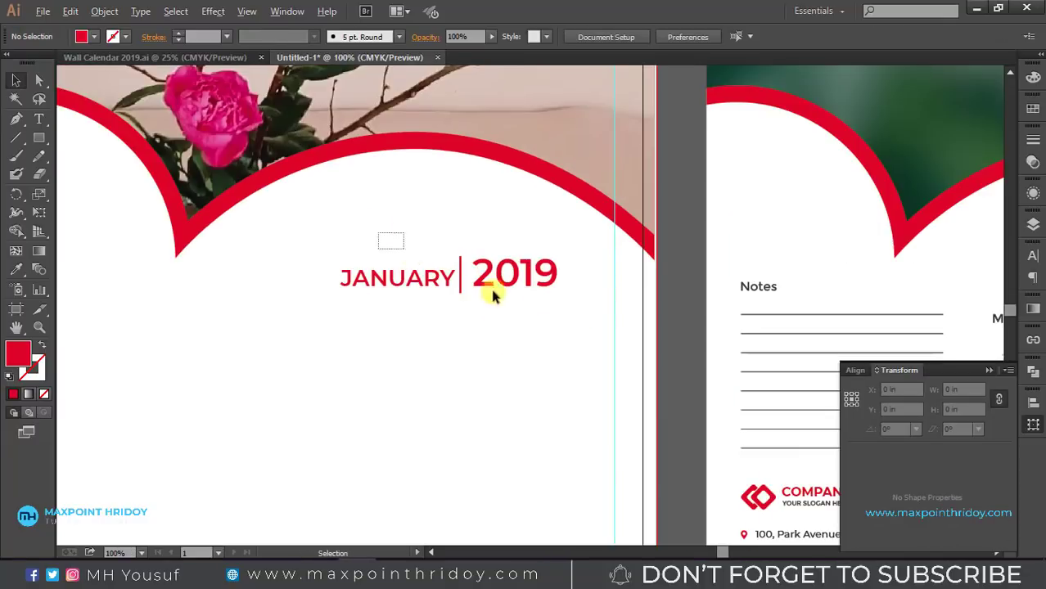
# Vertically centre JANUARY, the divider and 2019, aligning to the selection.
pyautogui.moveTo(378, 233); pyautogui.dragTo(493, 297)
pyautogui.click(579, 38)
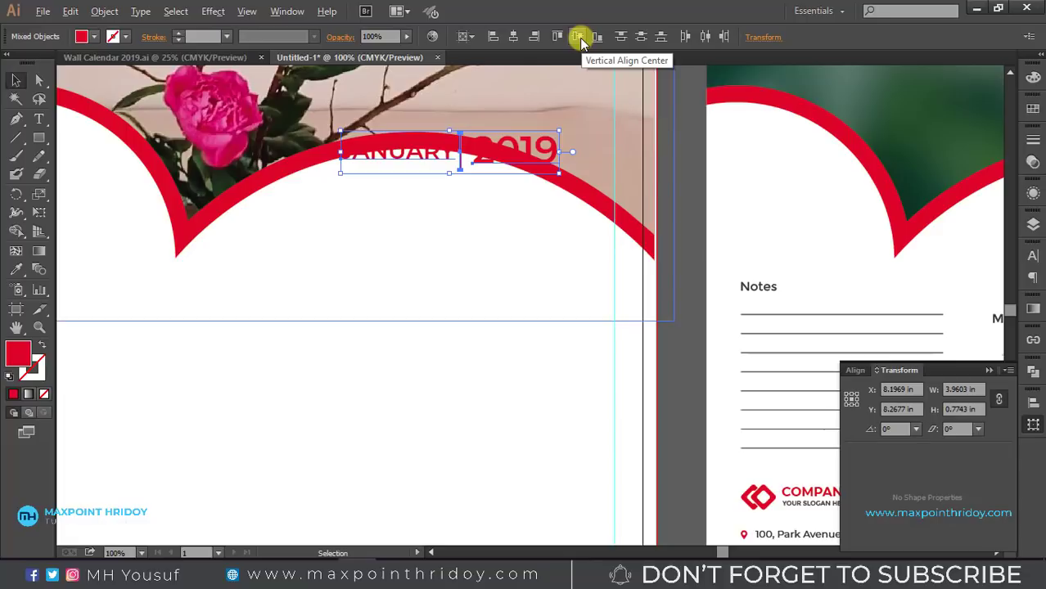
pyautogui.hotkey('ctrl', 'z')
pyautogui.click(476, 37)
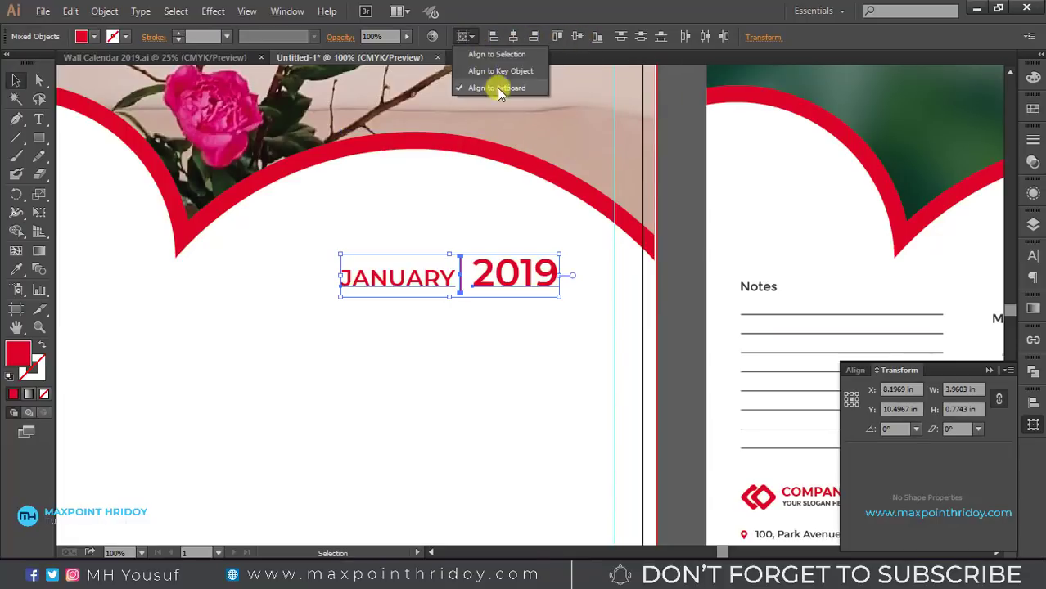
pyautogui.click(495, 52)
pyautogui.click(573, 37)
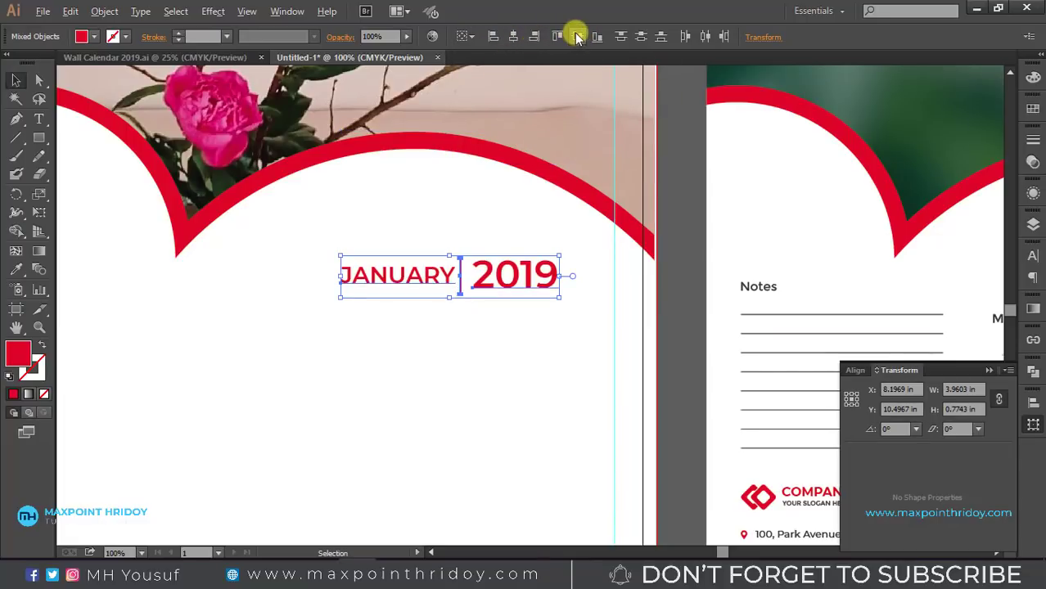
pyautogui.click(484, 315)
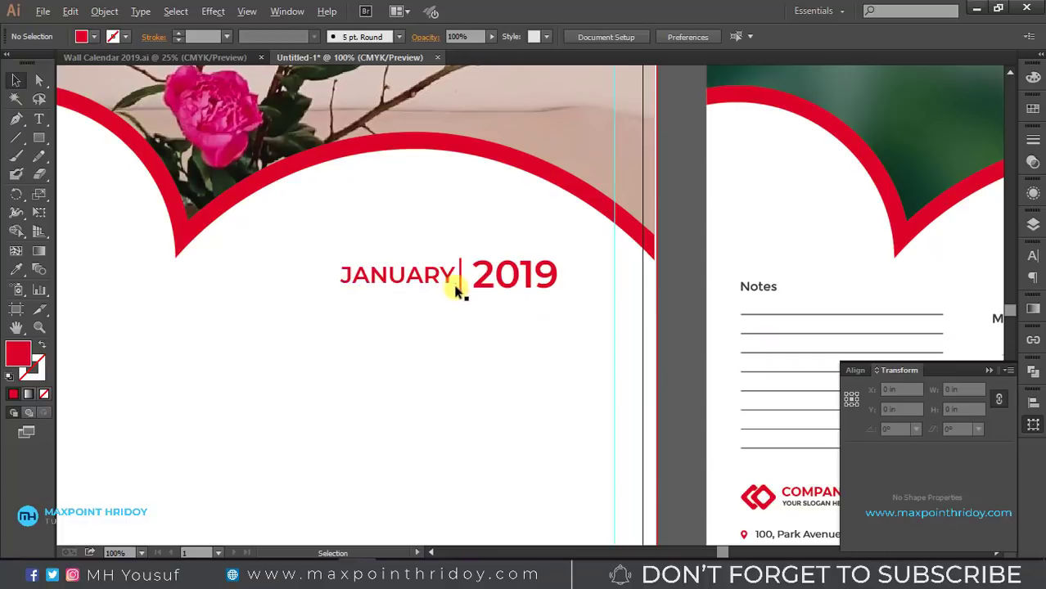
# Snap the divider's top to the guide line and test bottom-aligning the title.
pyautogui.moveTo(369, 215); pyautogui.dragTo(509, 311)
pyautogui.click(590, 256)
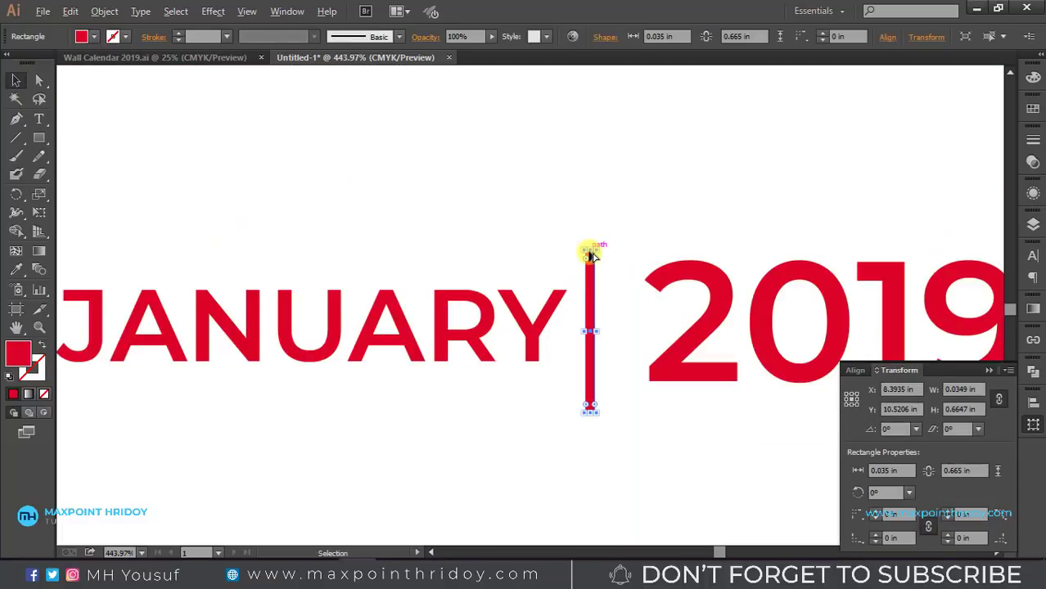
pyautogui.moveTo(590, 256); pyautogui.dragTo(590, 258)
pyautogui.click(434, 225)
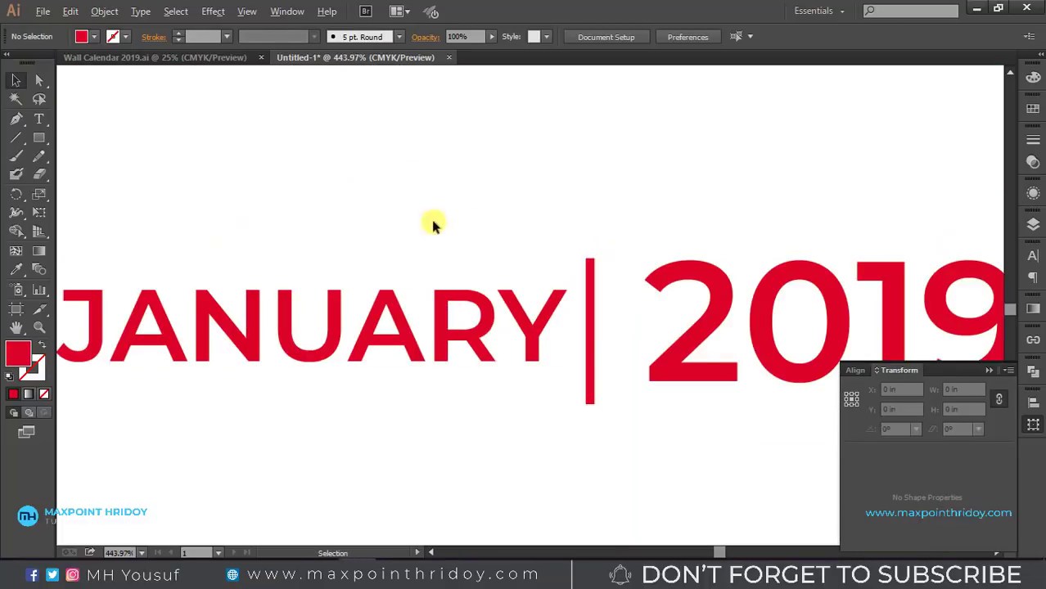
pyautogui.moveTo(434, 225); pyautogui.dragTo(738, 320)
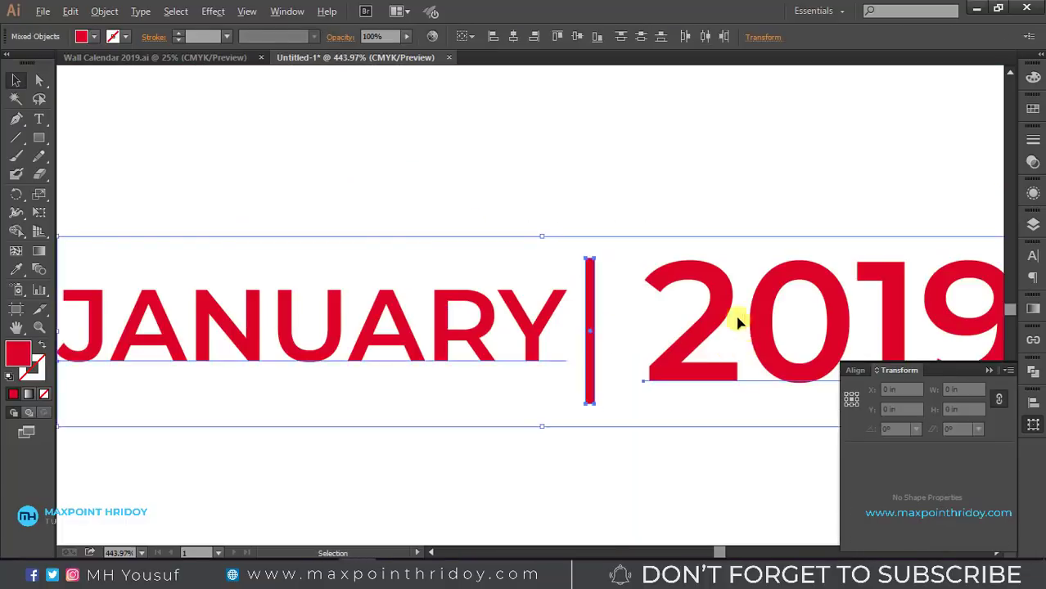
pyautogui.click(599, 40)
pyautogui.hotkey('ctrl', 'z')
# Check the JANUARY text and divider, then zoom out to see the whole page.
pyautogui.keyDown('alt'); pyautogui.click(616, 299); pyautogui.keyUp('alt')
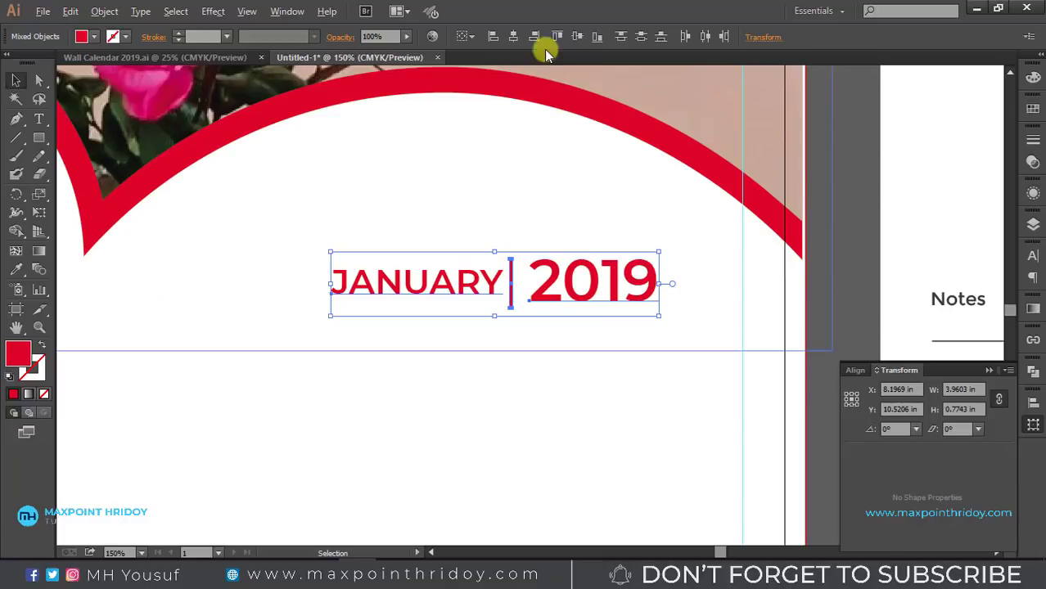
pyautogui.click(563, 423)
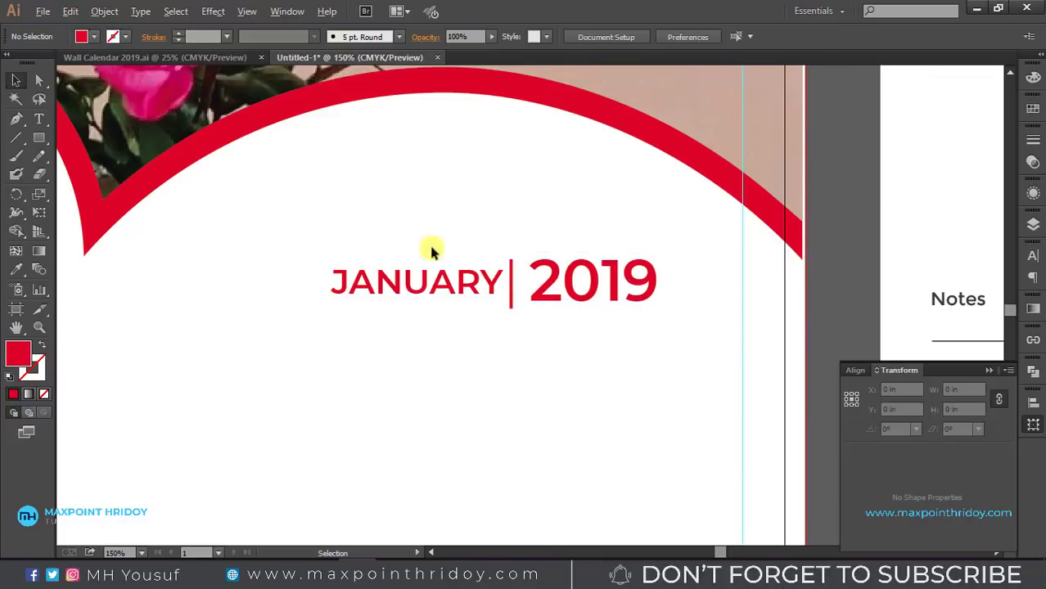
pyautogui.click(446, 286)
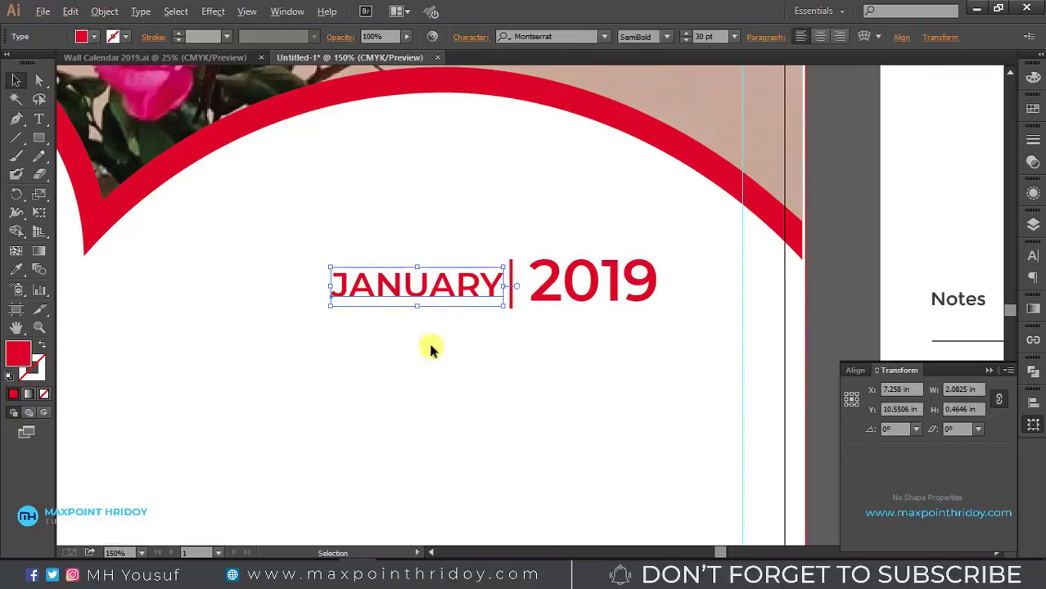
pyautogui.click(569, 336)
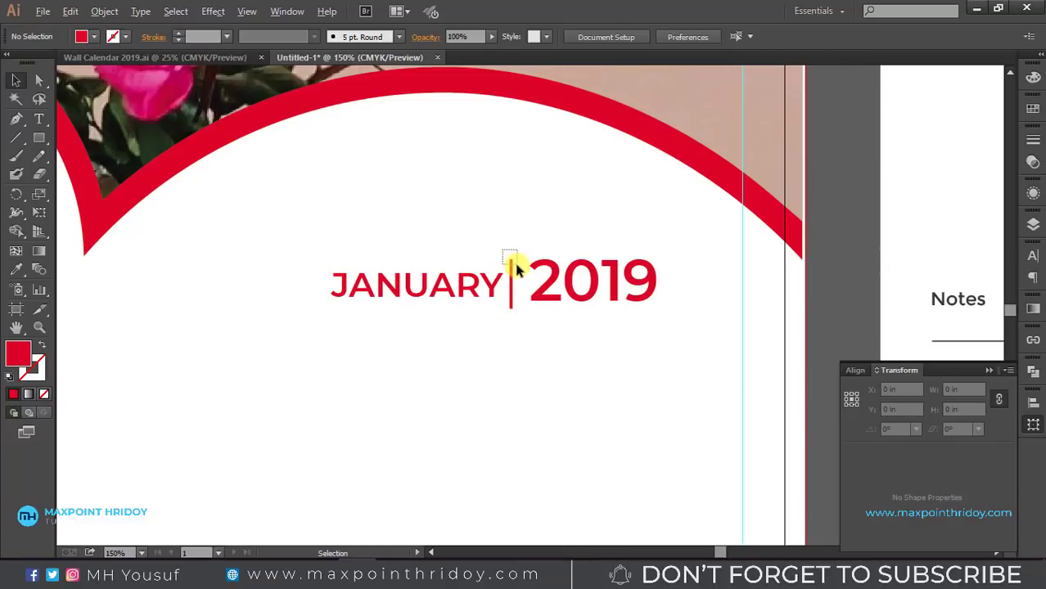
pyautogui.moveTo(515, 268); pyautogui.dragTo(515, 268)
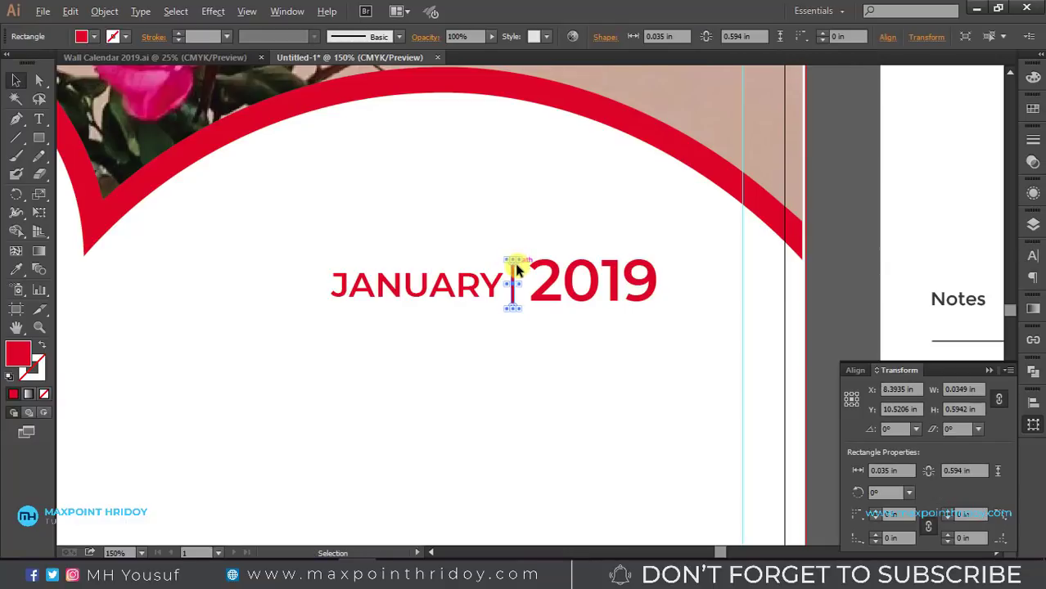
pyautogui.click(578, 354)
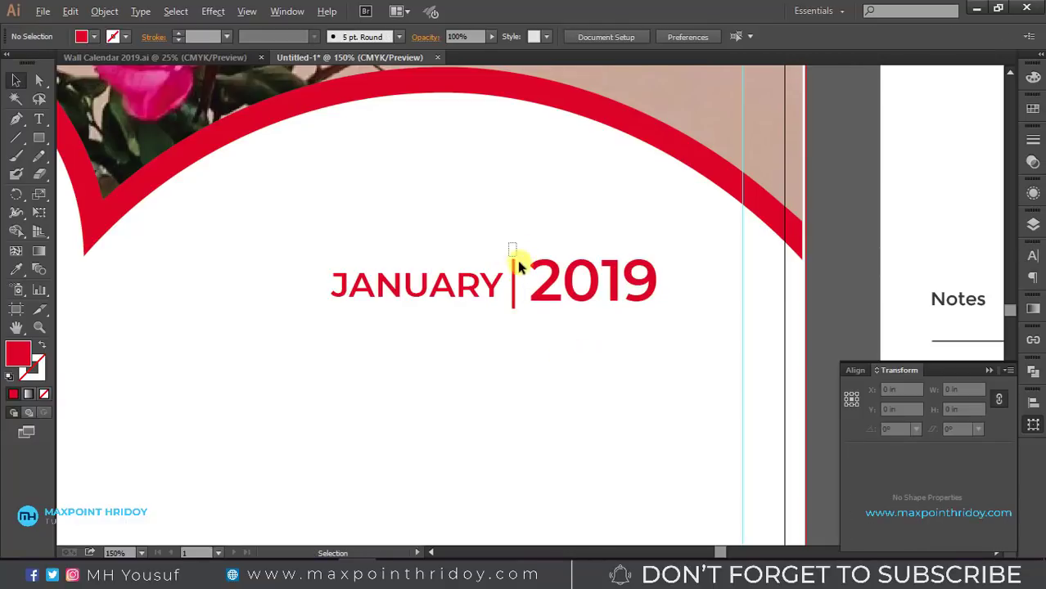
pyautogui.click(517, 261)
pyautogui.click(542, 432)
pyautogui.keyDown('alt'); pyautogui.click(564, 338); pyautogui.keyUp('alt')
pyautogui.keyDown('alt'); pyautogui.click(564, 337); pyautogui.keyUp('alt')
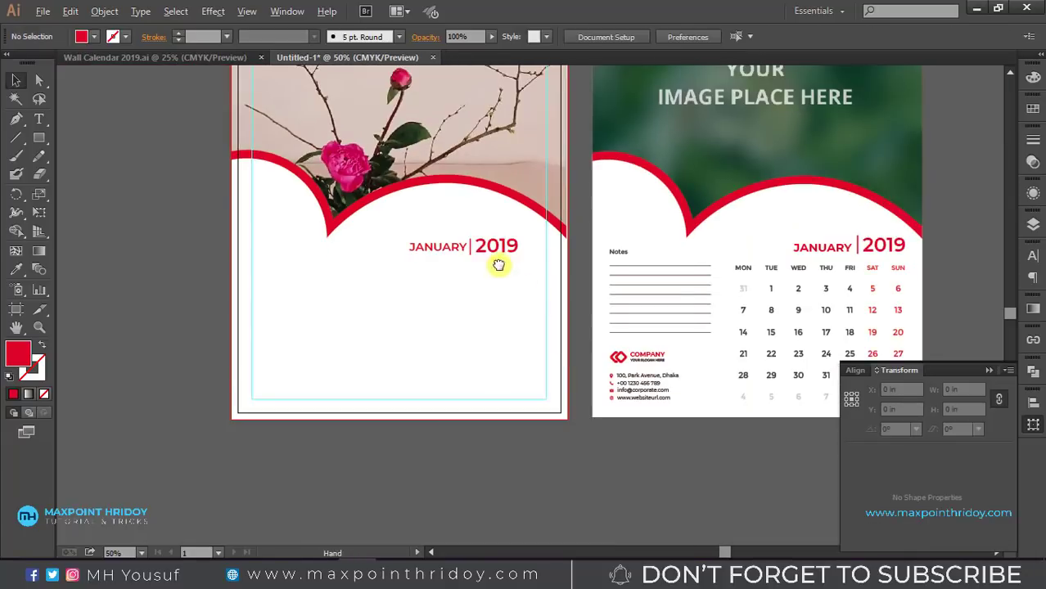
# Right-align JANUARY and nudge it up against the red divider.
pyautogui.moveTo(497, 263); pyautogui.dragTo(497, 329)
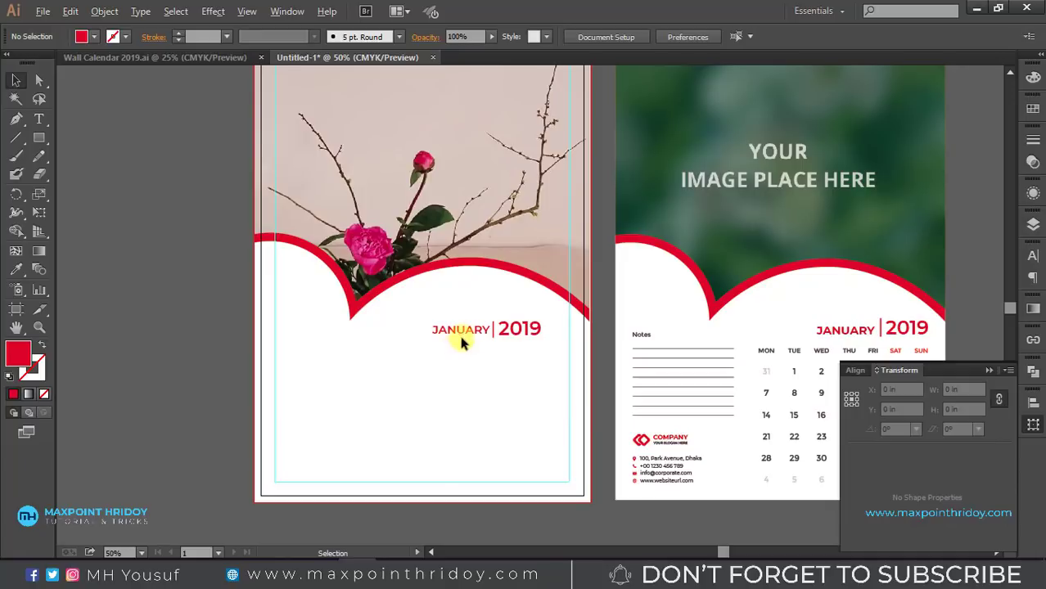
pyautogui.click(461, 342)
pyautogui.click(470, 377)
pyautogui.click(465, 330)
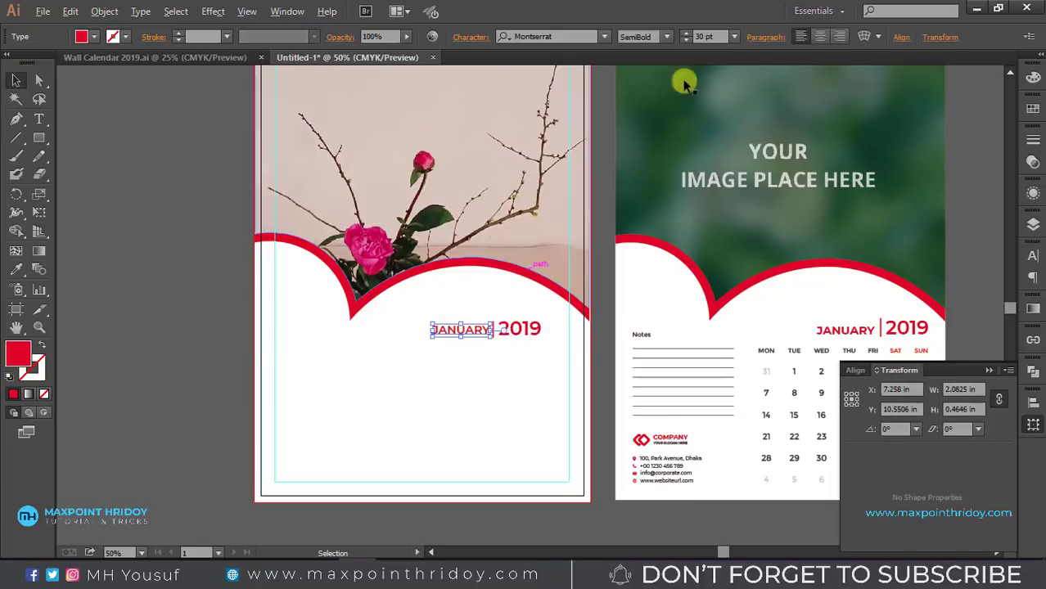
pyautogui.click(839, 37)
pyautogui.moveTo(425, 335); pyautogui.dragTo(475, 338)
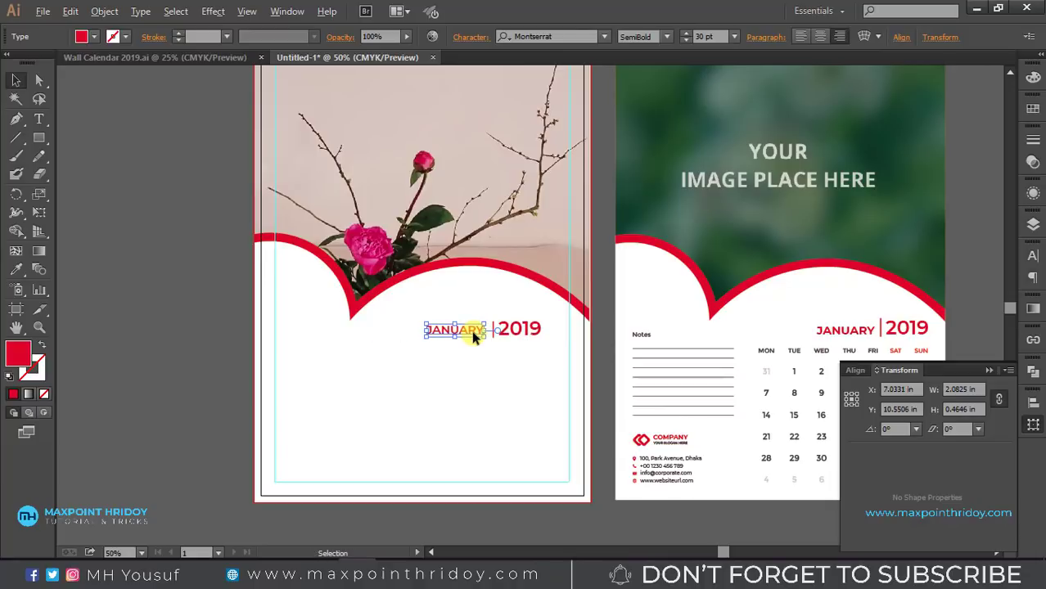
pyautogui.click(523, 385)
pyautogui.click(466, 335)
pyautogui.moveTo(464, 336); pyautogui.dragTo(465, 337)
pyautogui.click(526, 369)
# Group JANUARY, the divider and 2019, and shift the group right under the red curve.
pyautogui.click(492, 334)
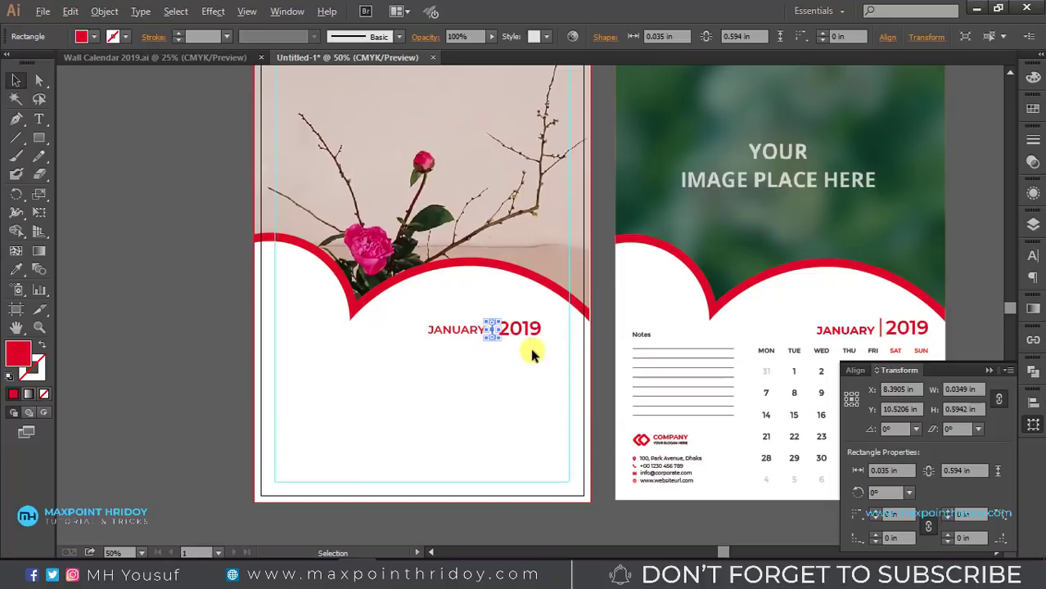
pyautogui.click(532, 349)
pyautogui.click(512, 328)
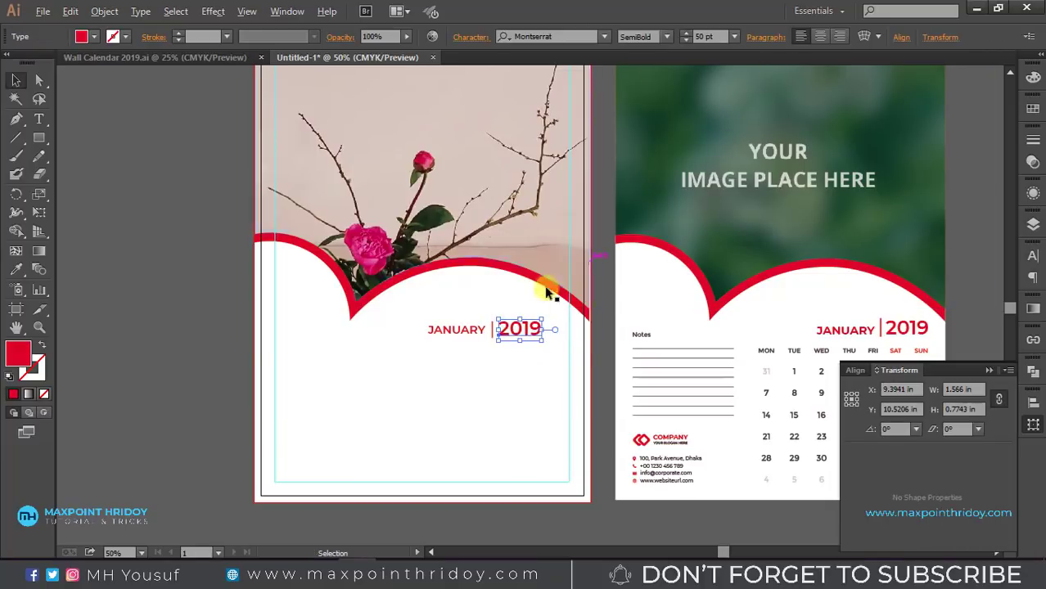
pyautogui.click(479, 358)
pyautogui.moveTo(502, 343); pyautogui.dragTo(530, 340)
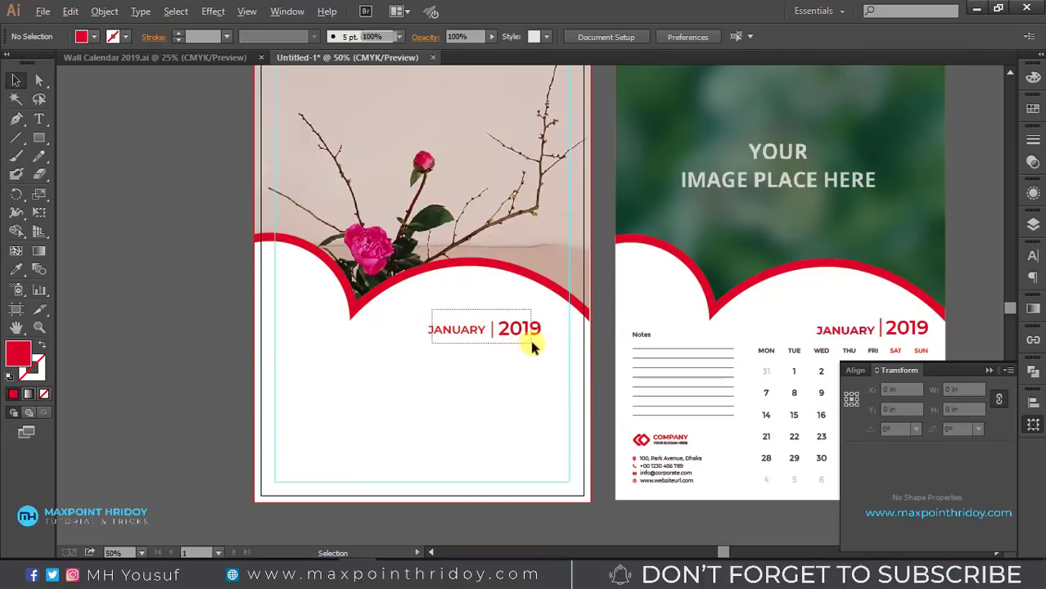
pyautogui.press('a')
pyautogui.hotkey('ctrl', 'g')
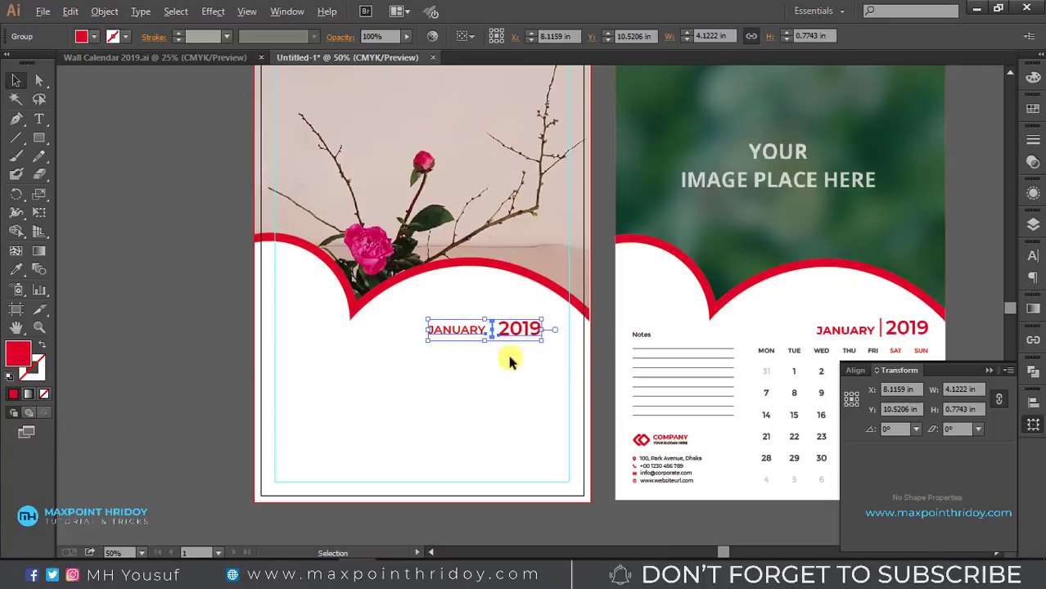
pyautogui.moveTo(529, 331); pyautogui.dragTo(555, 330)
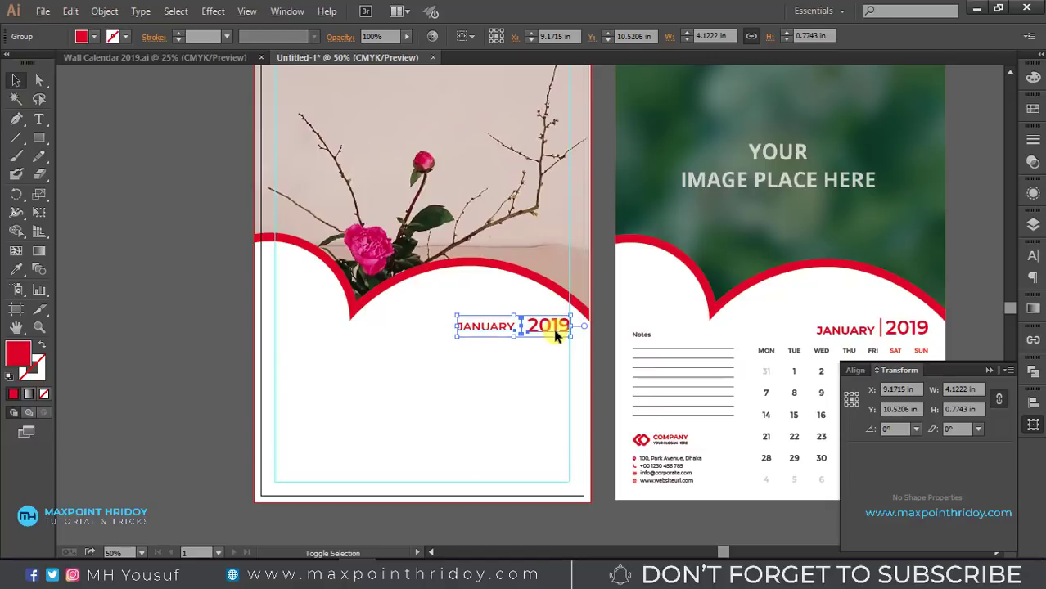
pyautogui.click(503, 362)
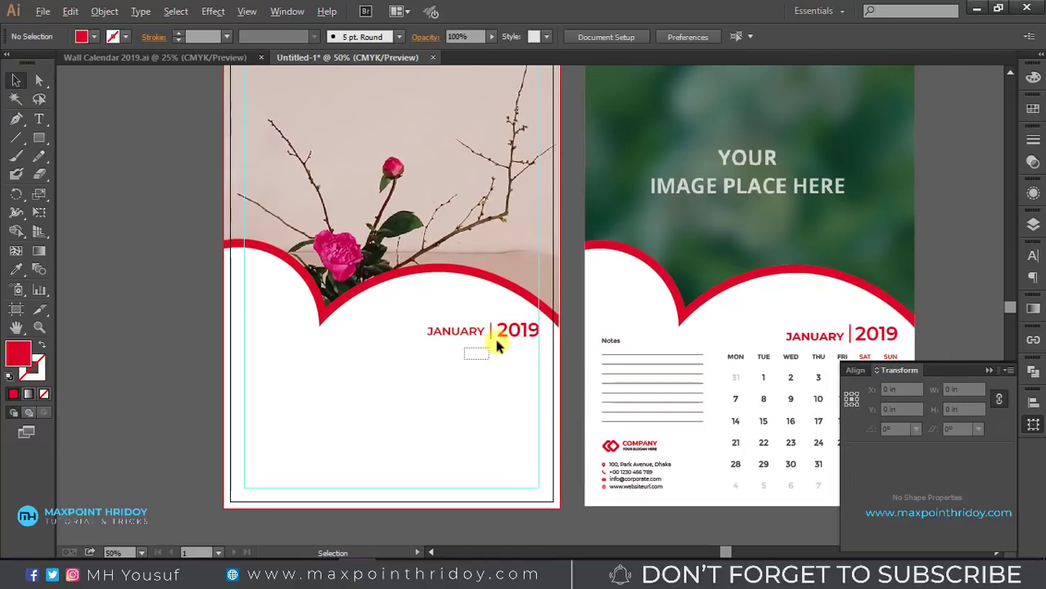
pyautogui.click(513, 333)
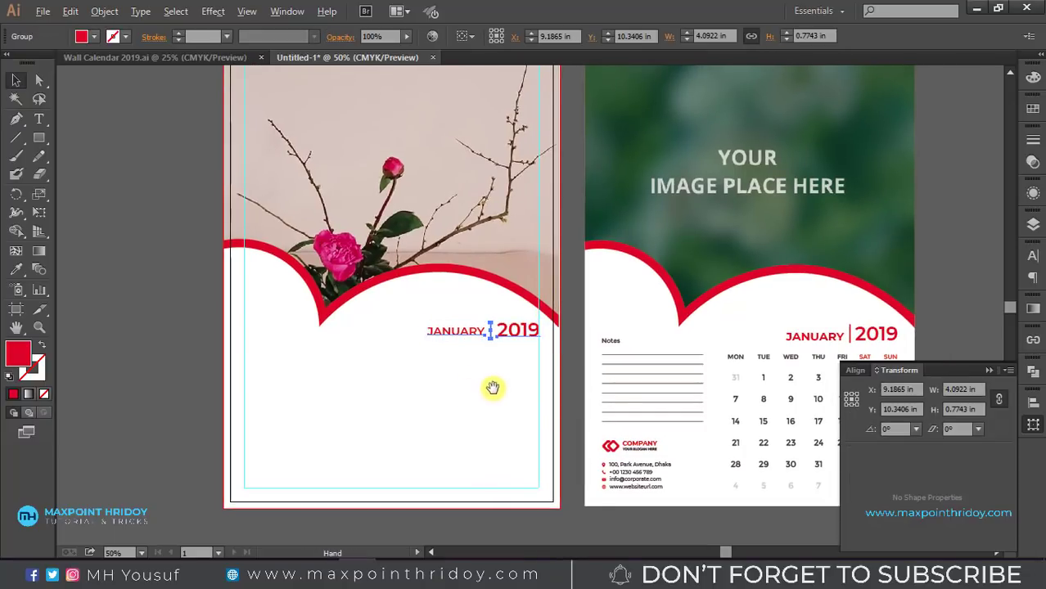
pyautogui.scroll(-1, 737, 327)
pyautogui.keyDown('ctrl'); pyautogui.click(563, 372); pyautogui.keyUp('ctrl')
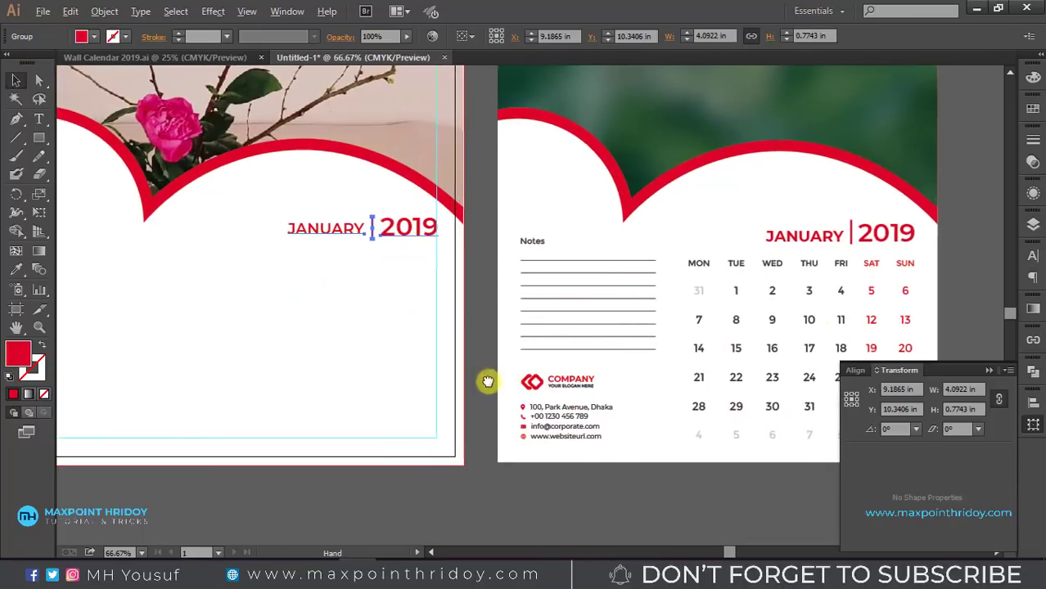
# Add a 'Mon' text line below the JANUARY | 2019 title.
pyautogui.click(237, 266)
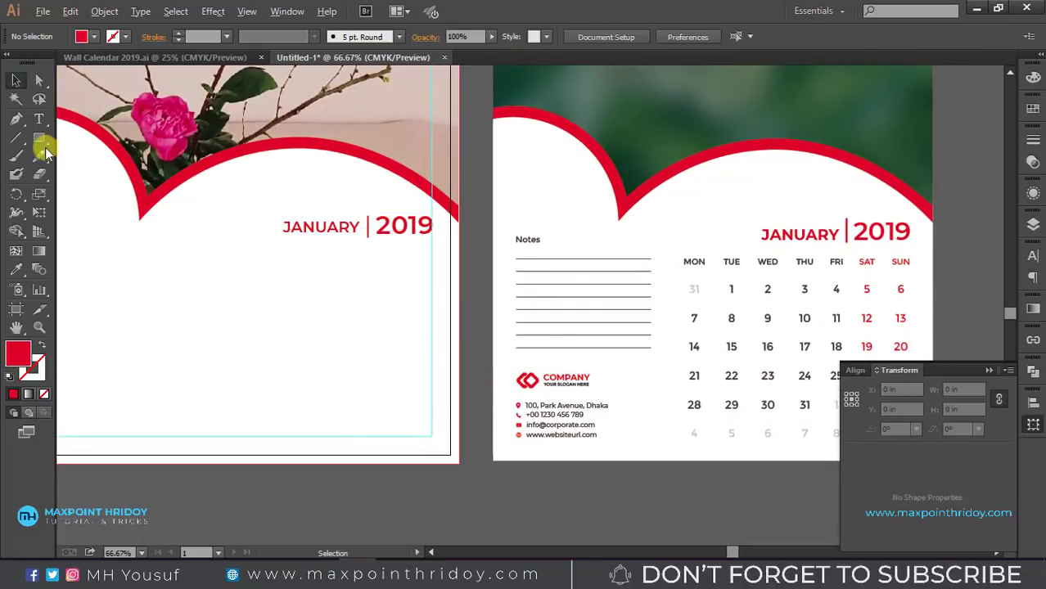
pyautogui.click(37, 123)
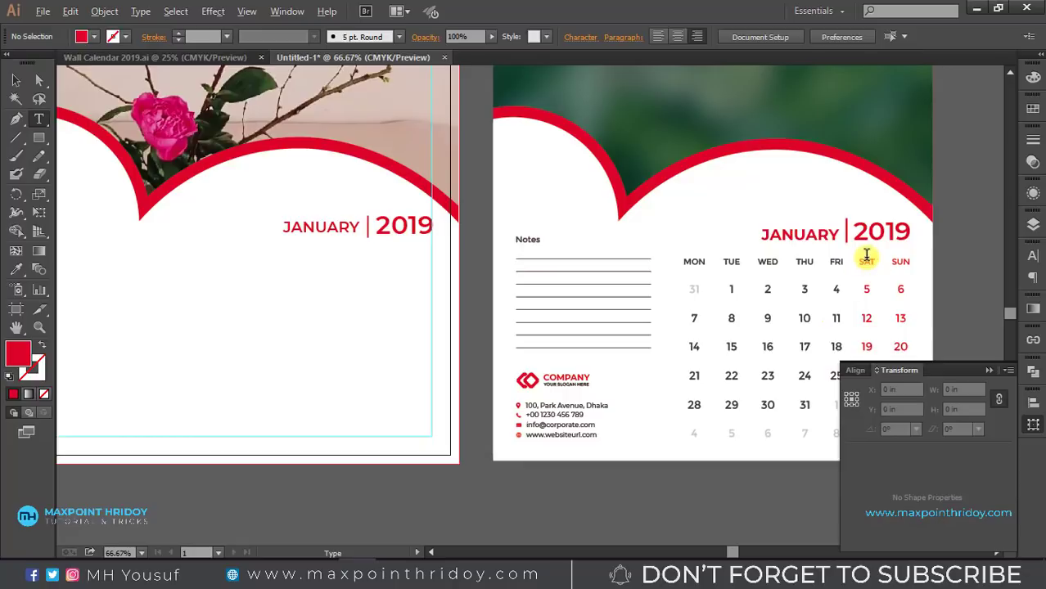
pyautogui.click(254, 292)
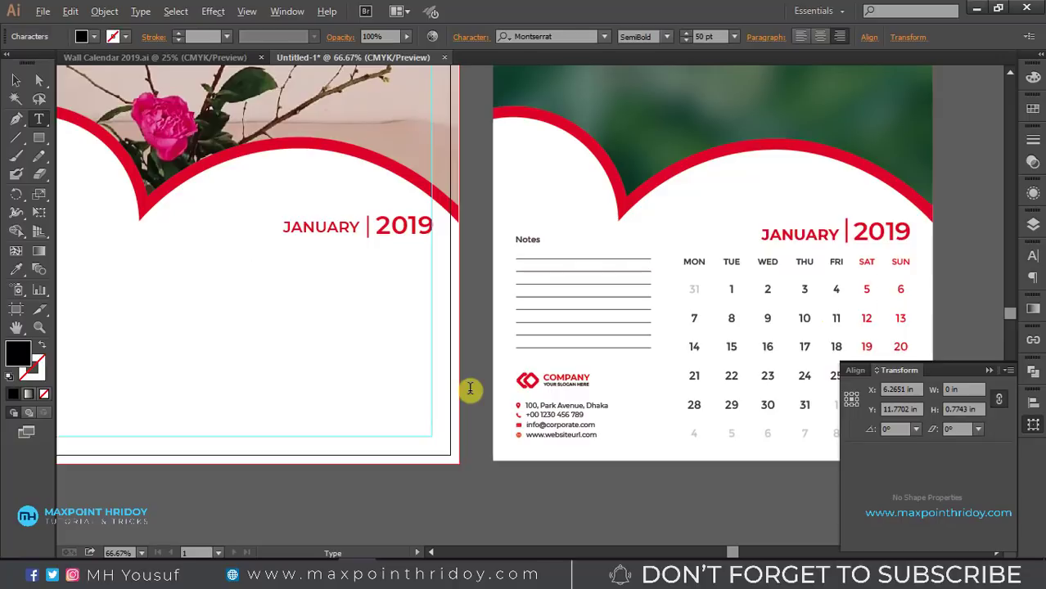
pyautogui.write('Mon')
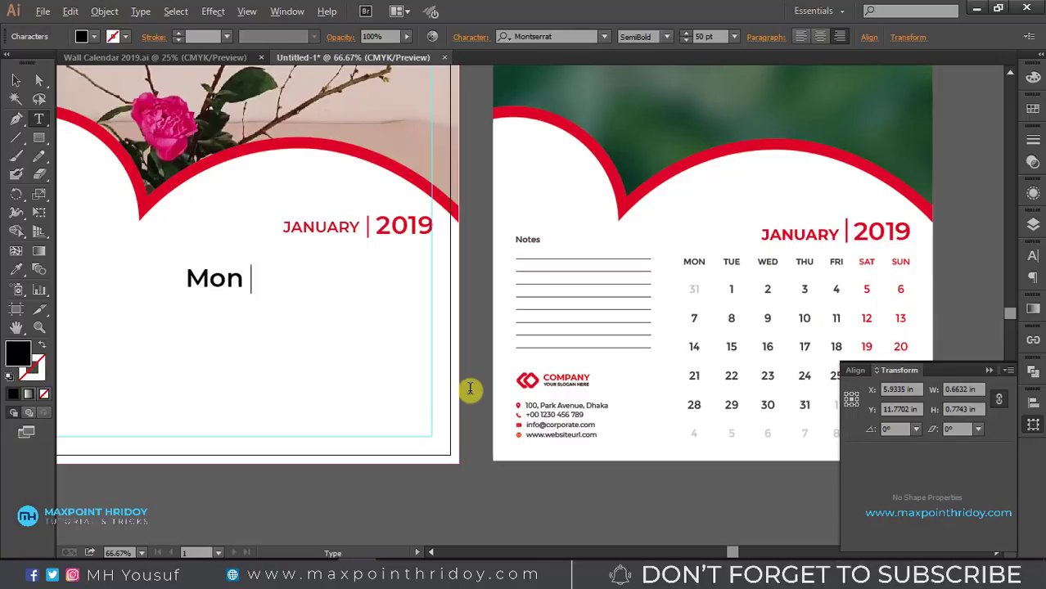
pyautogui.press('Escape')
pyautogui.hotkey('ctrl', 't')
# Turn on All Caps for the label and set it to 16 pt.
pyautogui.click(854, 422)
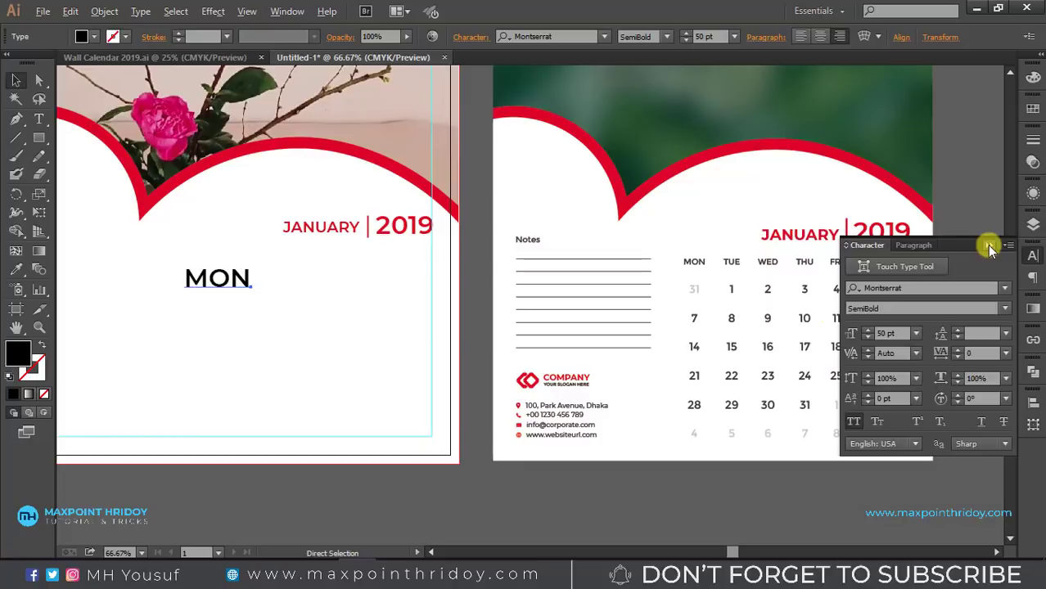
pyautogui.click(990, 246)
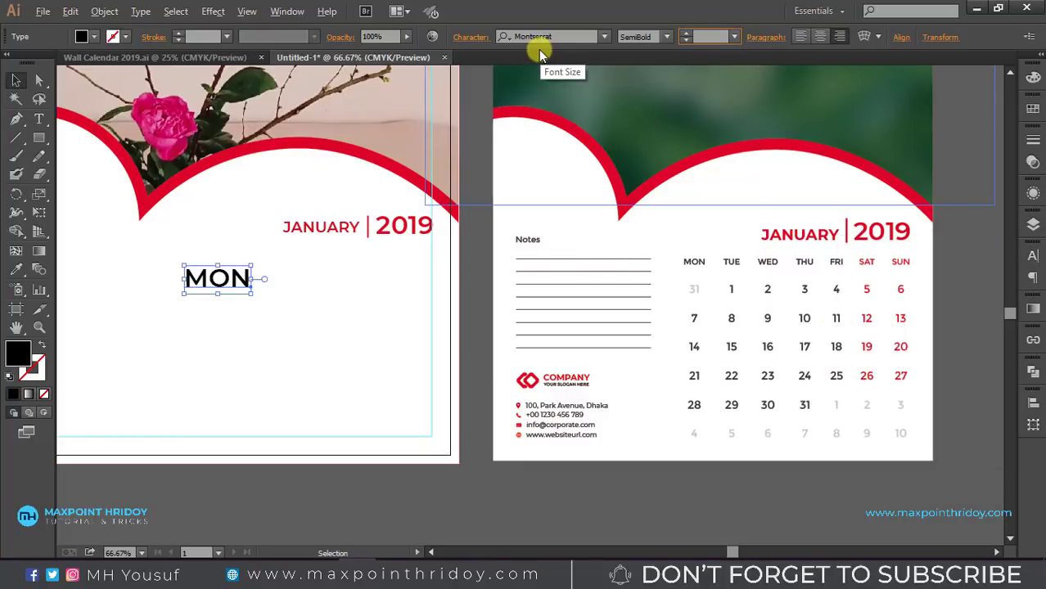
pyautogui.press('Return')
pyautogui.click(204, 324)
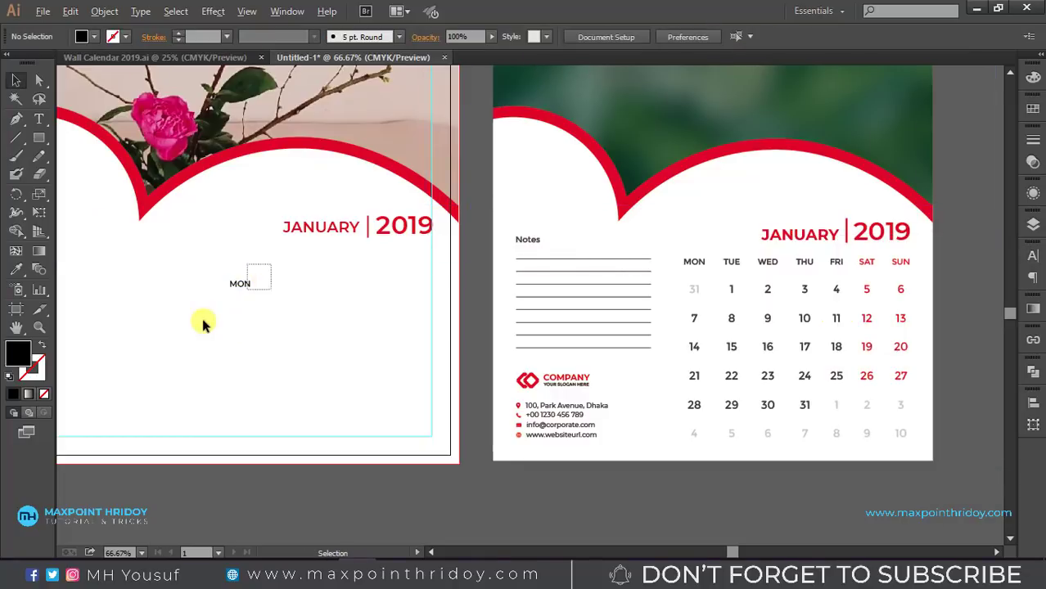
pyautogui.click(240, 283)
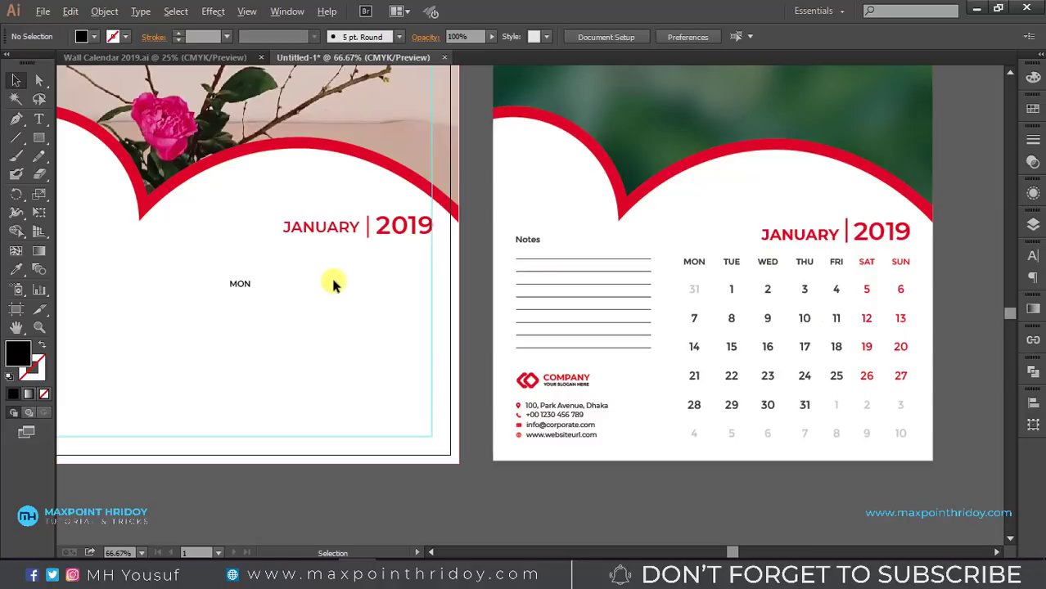
pyautogui.click(239, 285)
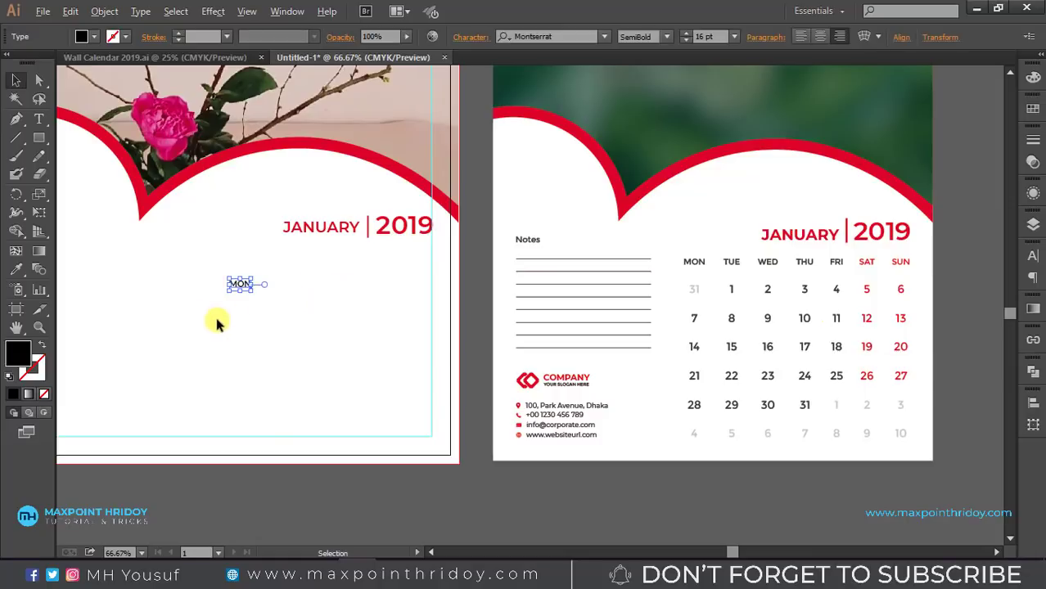
pyautogui.click(277, 307)
pyautogui.click(240, 284)
# Select and position the first MON label below the title.
pyautogui.click(241, 329)
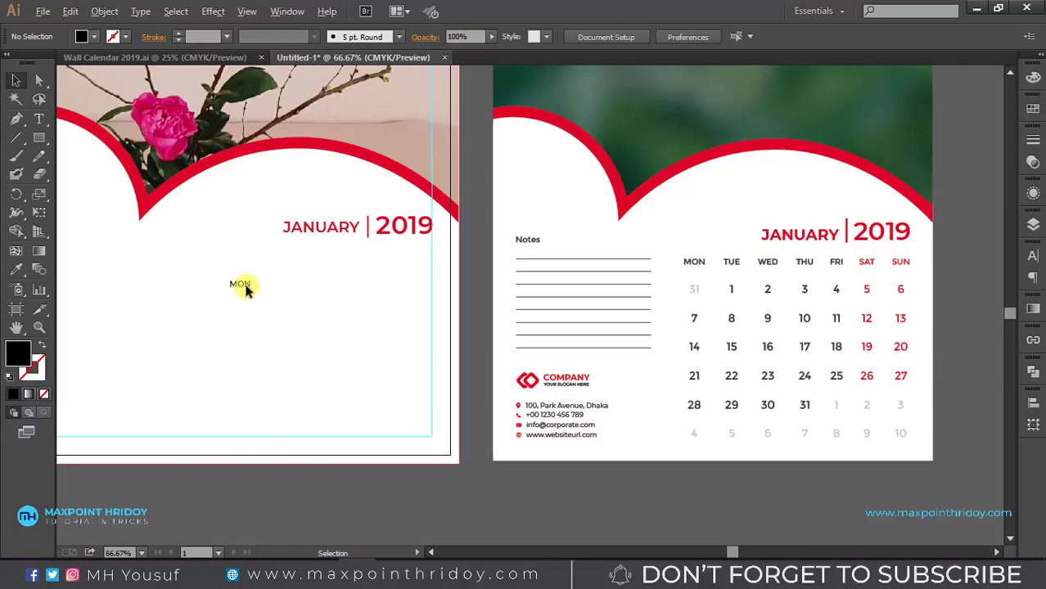
pyautogui.click(240, 284)
pyautogui.click(264, 321)
pyautogui.moveTo(287, 273); pyautogui.dragTo(233, 328)
pyautogui.click(281, 277)
pyautogui.moveTo(281, 277); pyautogui.dragTo(196, 327)
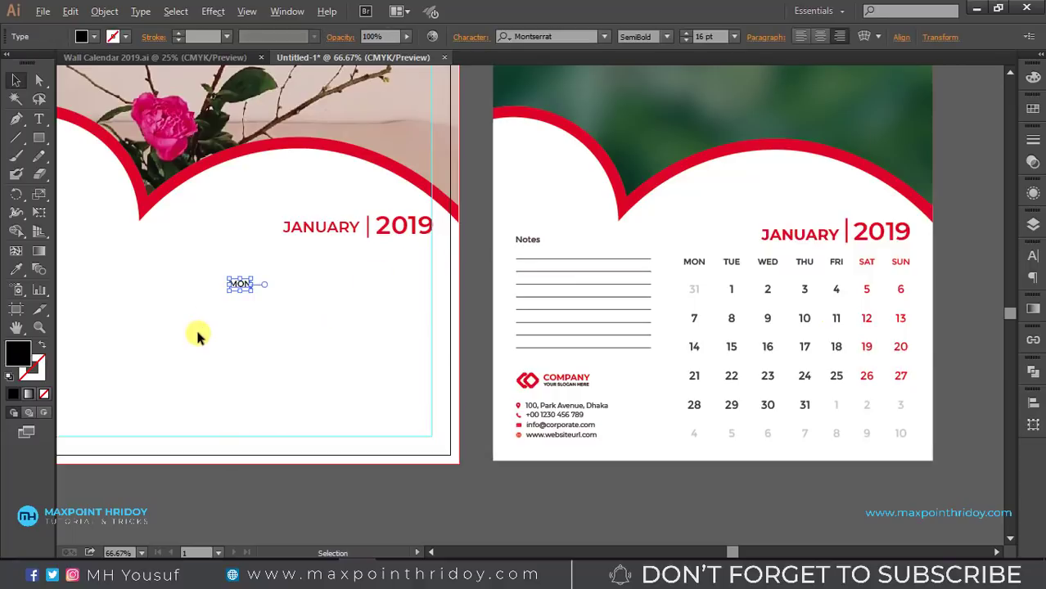
pyautogui.click(254, 344)
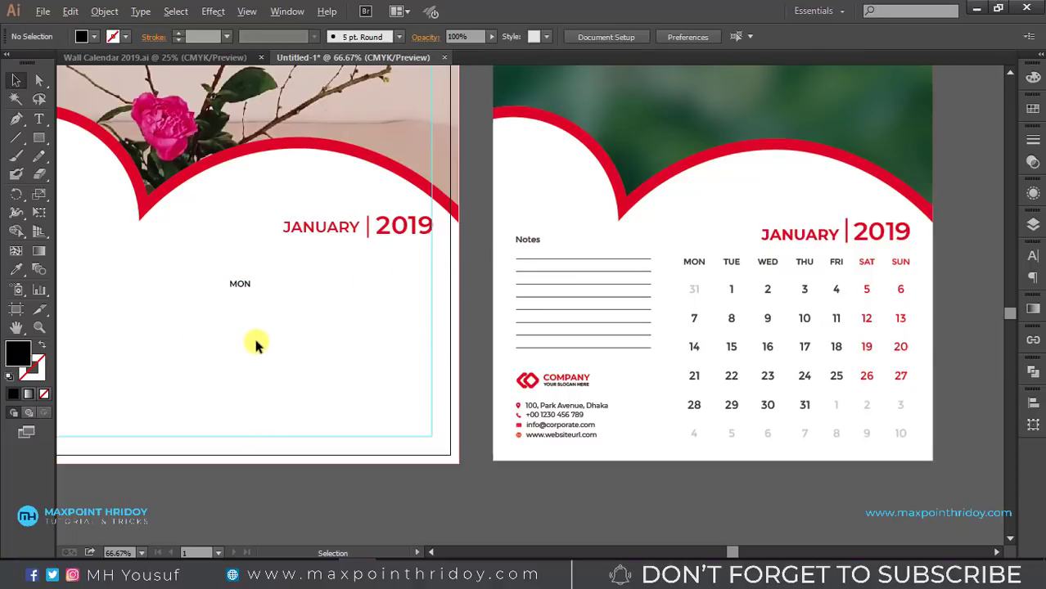
# Duplicate MON into a row of seven labels and select the whole row for aligning.
pyautogui.moveTo(244, 283); pyautogui.dragTo(279, 292)
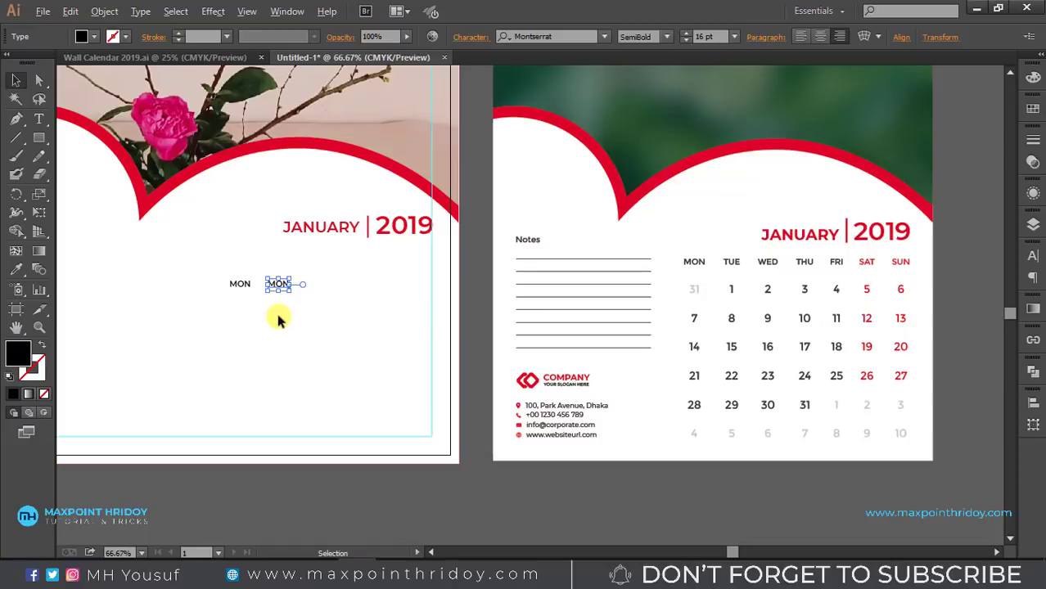
pyautogui.click(278, 319)
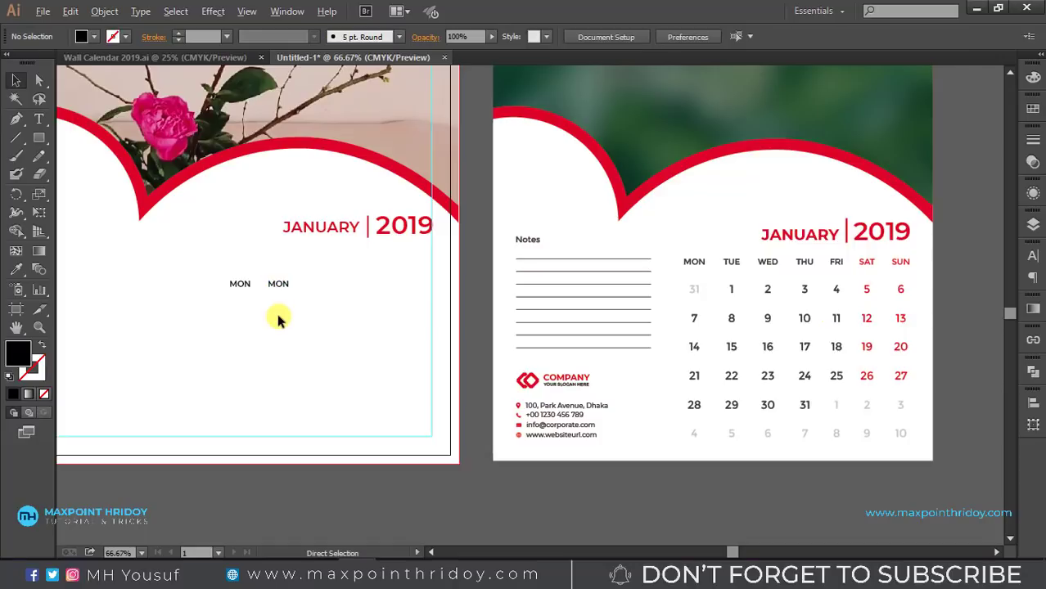
pyautogui.moveTo(292, 285); pyautogui.dragTo(295, 285)
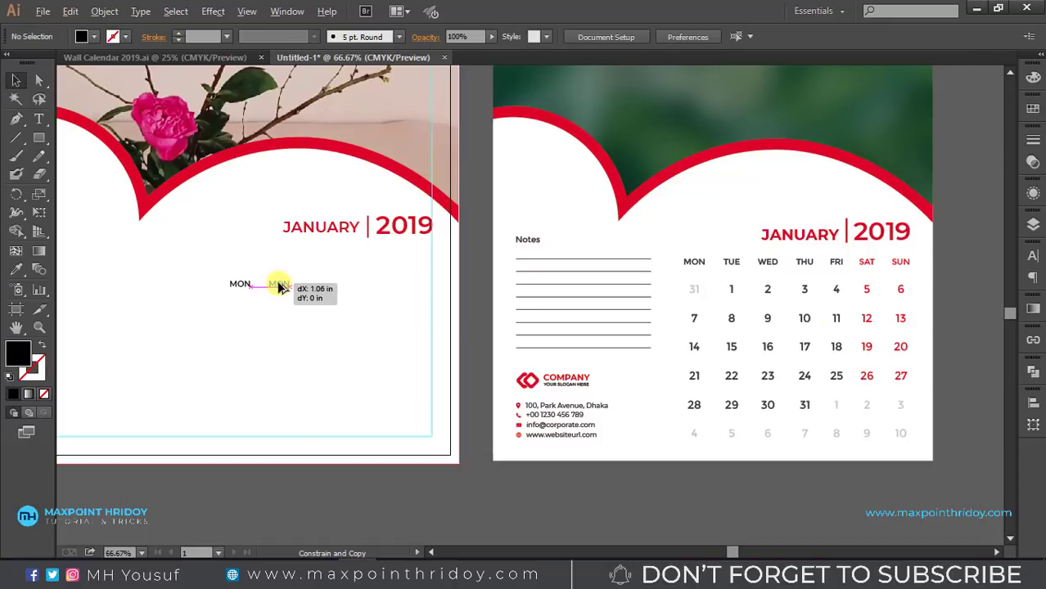
pyautogui.hotkey('ctrl', 'd')
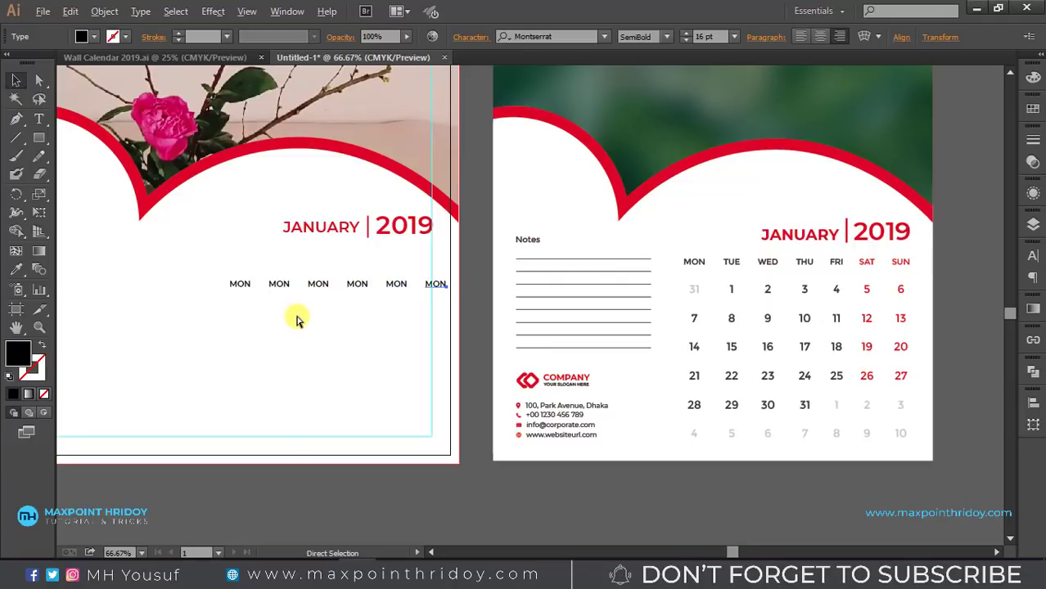
pyautogui.press('v')
pyautogui.click(234, 312)
pyautogui.click(242, 286)
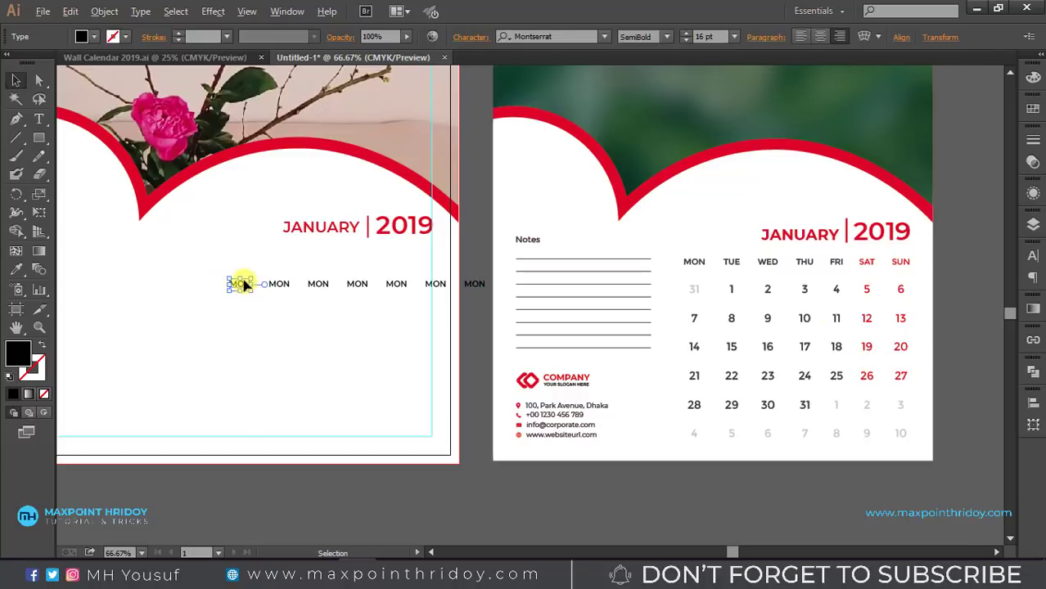
pyautogui.click(222, 265)
pyautogui.moveTo(241, 287)
pyautogui.mouseDown()
pyautogui.moveTo(412, 304)
pyautogui.moveTo(491, 295)
pyautogui.mouseUp()
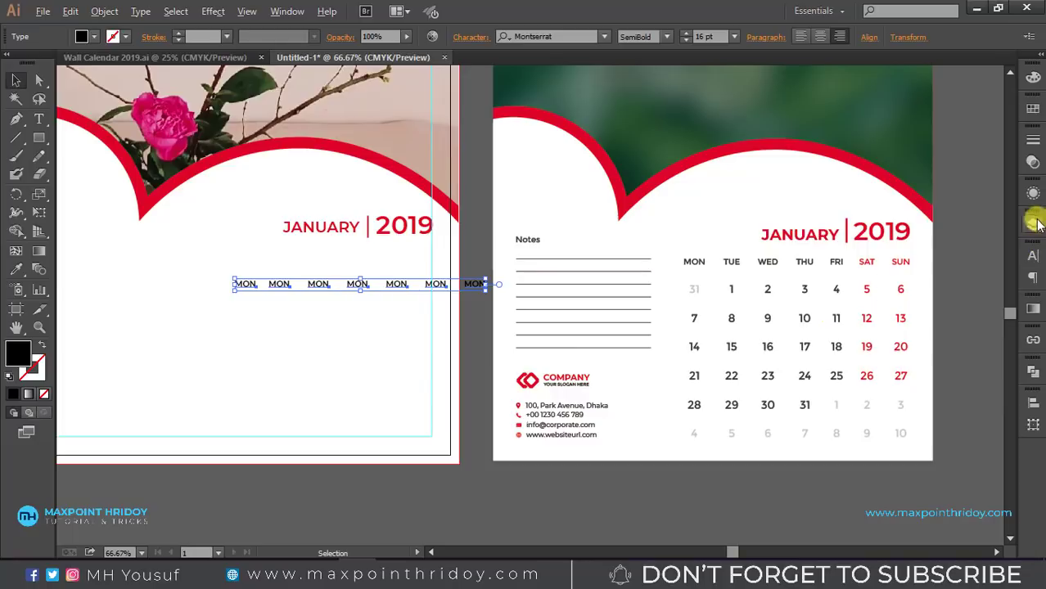
pyautogui.click(1031, 400)
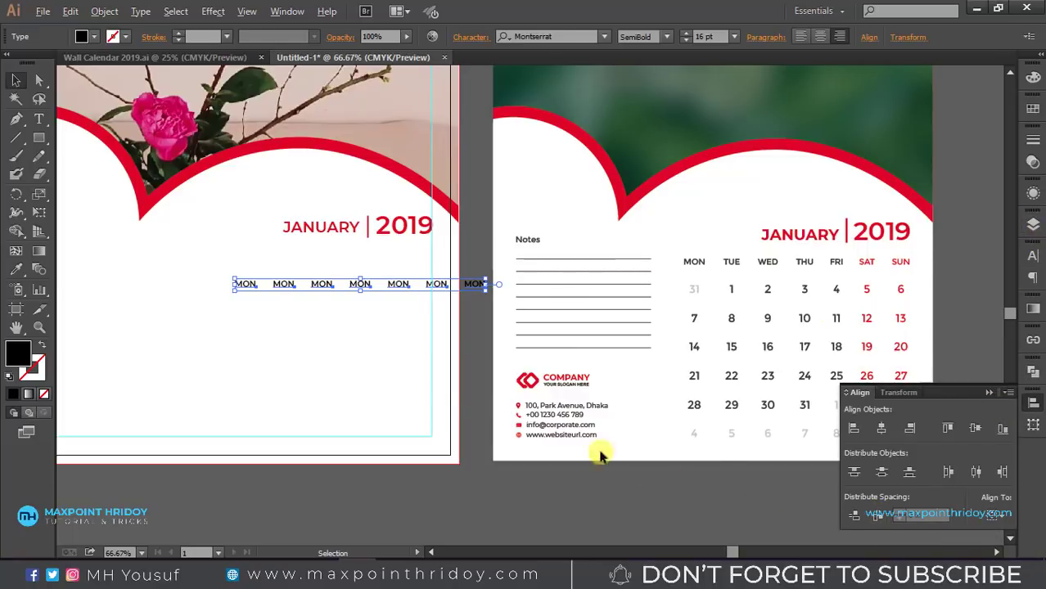
# Move the MON row left to end beneath 2019 and nudge it up toward the title.
pyautogui.moveTo(477, 286); pyautogui.dragTo(388, 288)
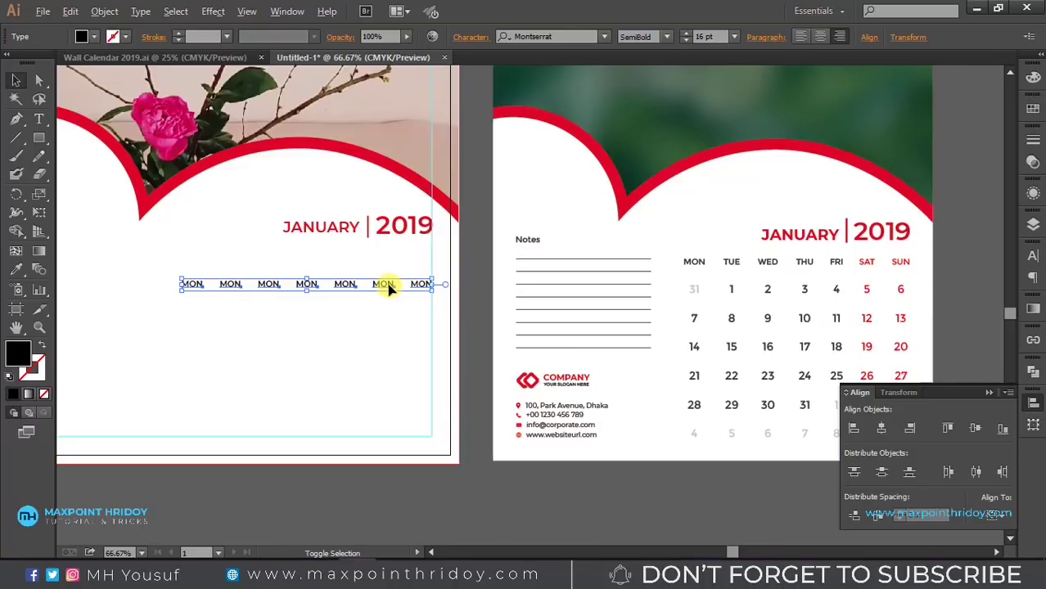
pyautogui.press('Up')
pyautogui.press('Up')
pyautogui.press('Up')
pyautogui.press('Up')
pyautogui.press('Up')
pyautogui.press('Up')
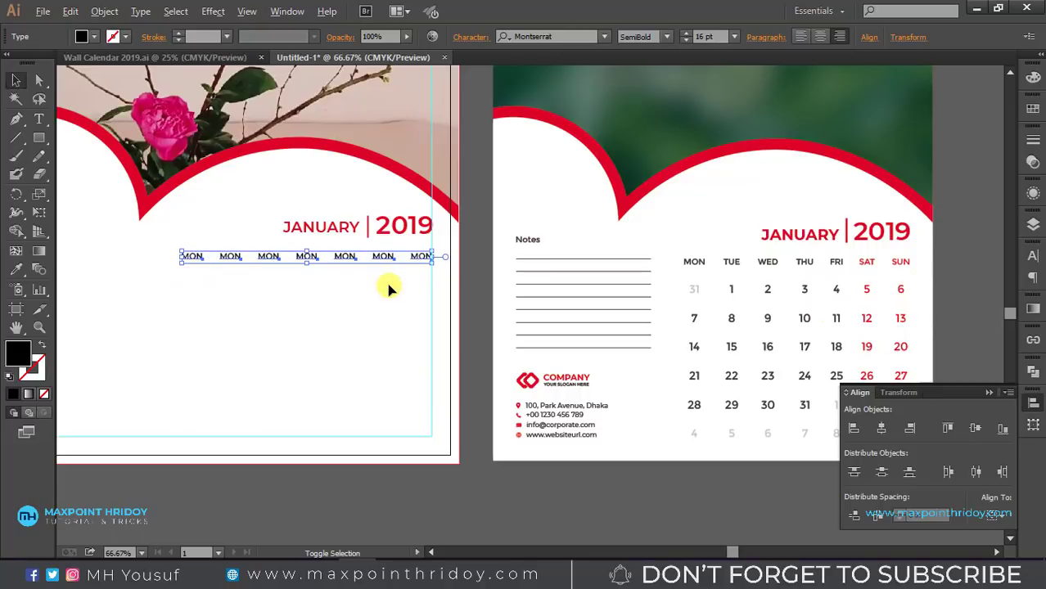
pyautogui.press('Up')
pyautogui.press('Up')
pyautogui.press('Up')
pyautogui.click(389, 288)
# Relabel the row MON through SUN, then bring the Chrome YouTube tab forward.
pyautogui.press('t')
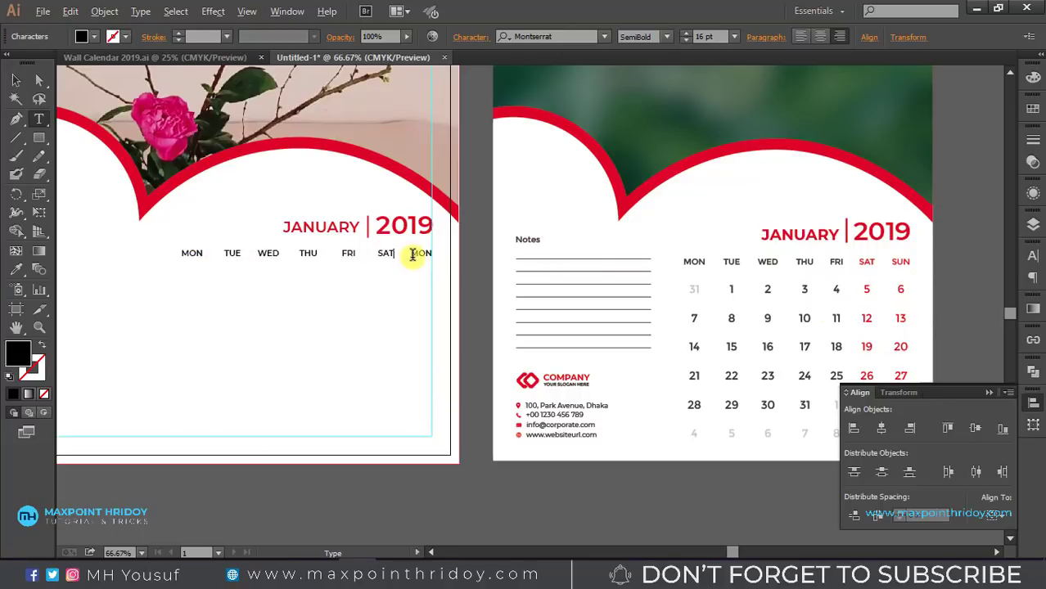
pyautogui.moveTo(409, 253); pyautogui.dragTo(436, 257)
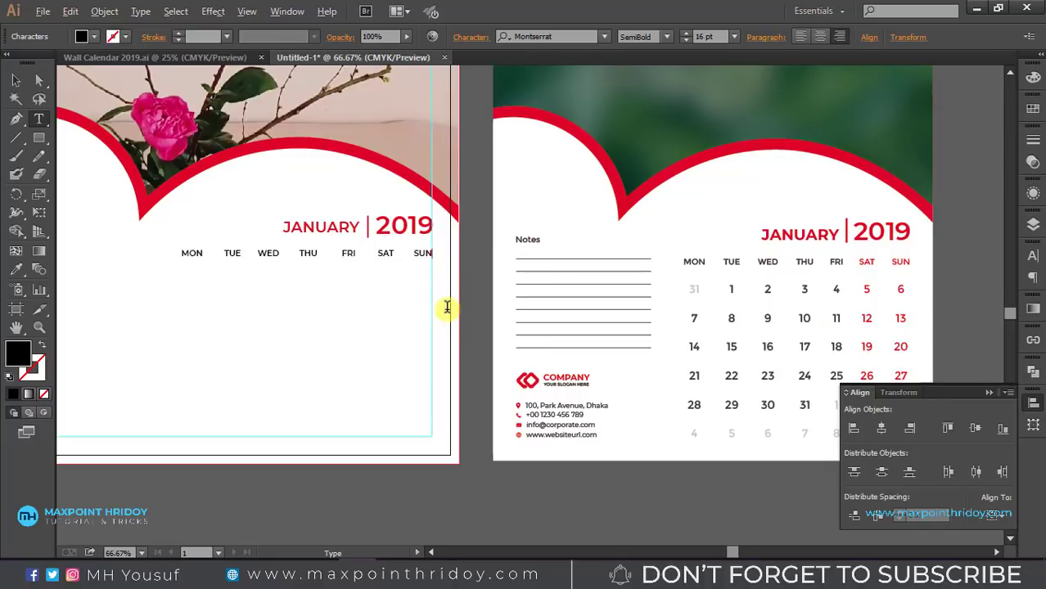
pyautogui.press('Escape')
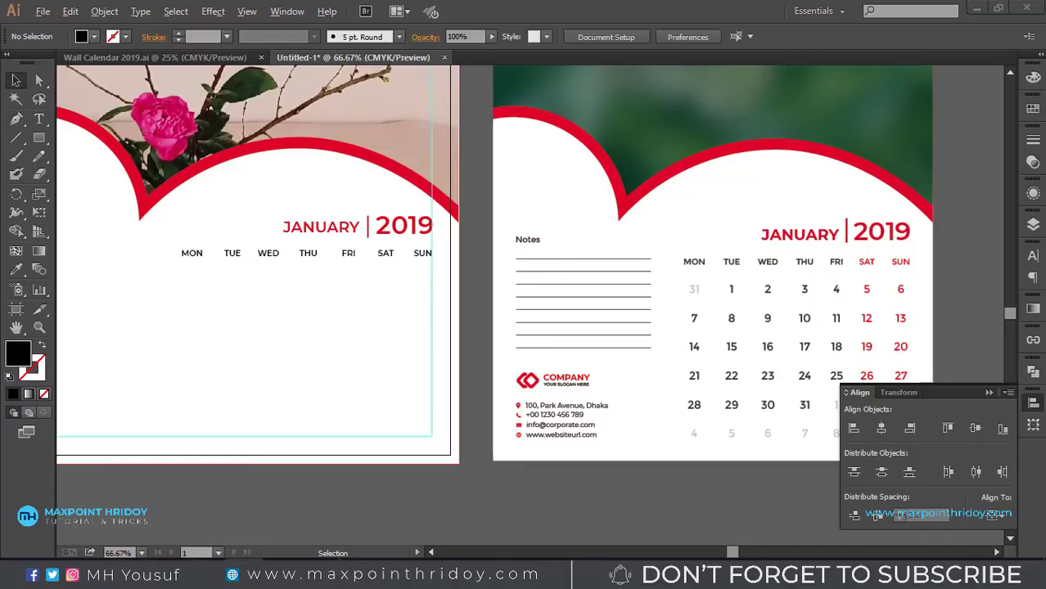
pyautogui.click(357, 564)
# Start the Calendar Design playlist's wall calendar video, pause it, and minimize Chrome.
pyautogui.click(767, 13)
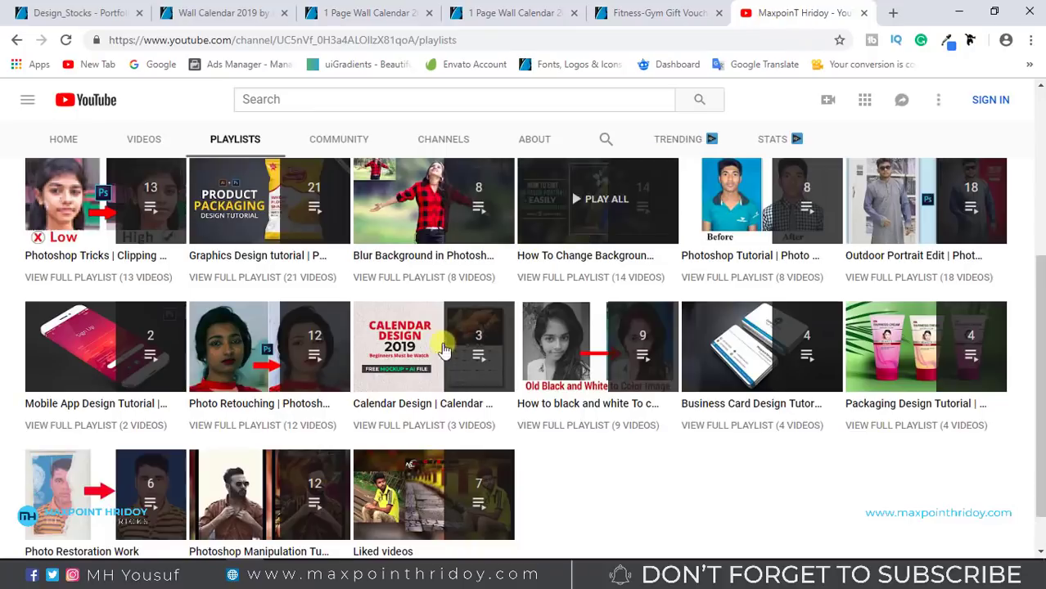
pyautogui.click(409, 353)
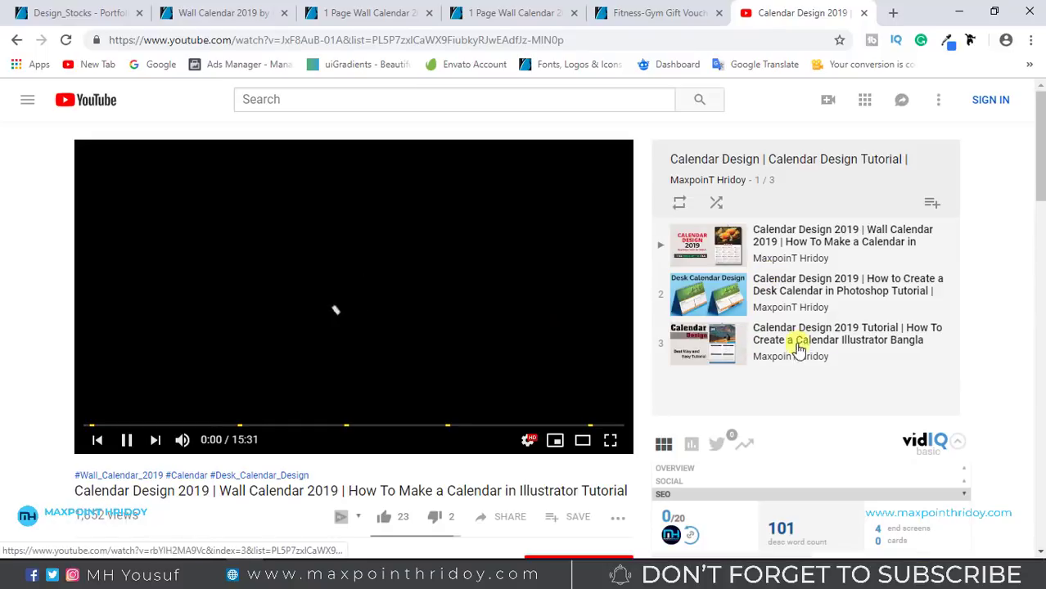
pyautogui.click(122, 443)
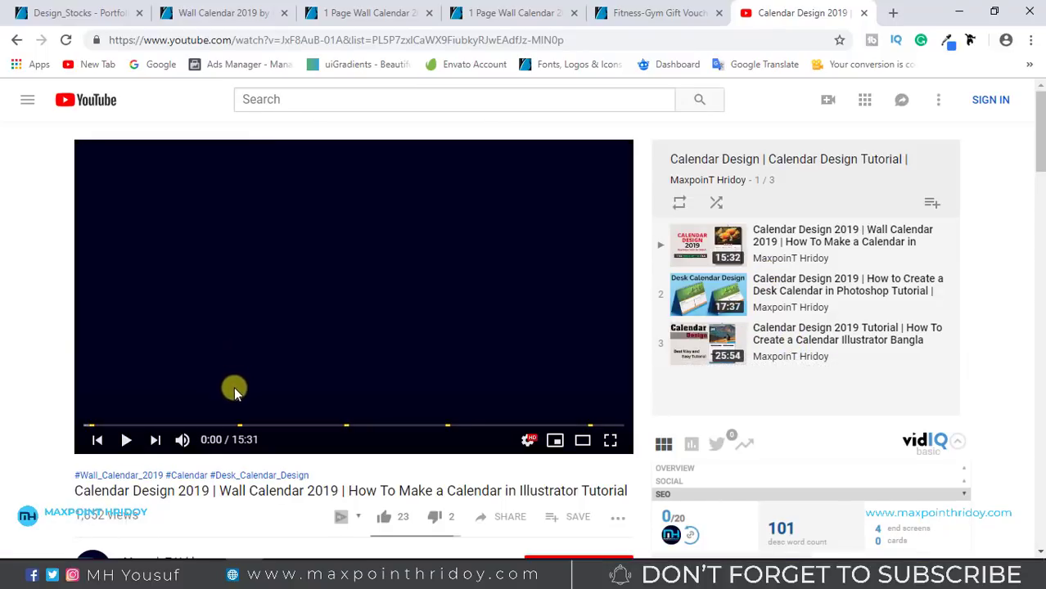
pyautogui.click(966, 11)
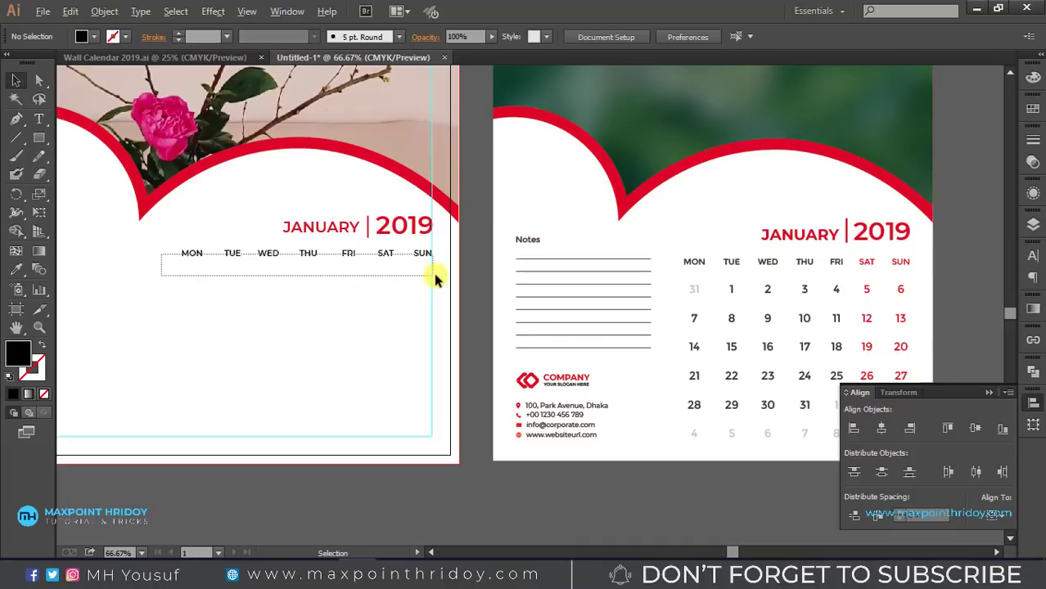
pyautogui.moveTo(166, 253); pyautogui.dragTo(434, 275)
pyautogui.click(332, 328)
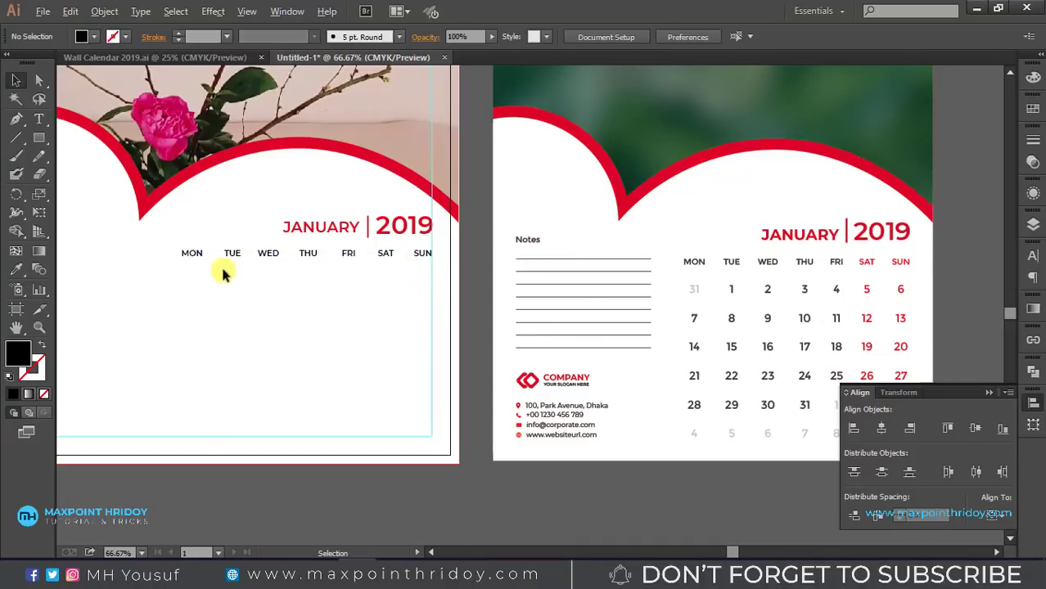
pyautogui.moveTo(160, 254); pyautogui.dragTo(430, 283)
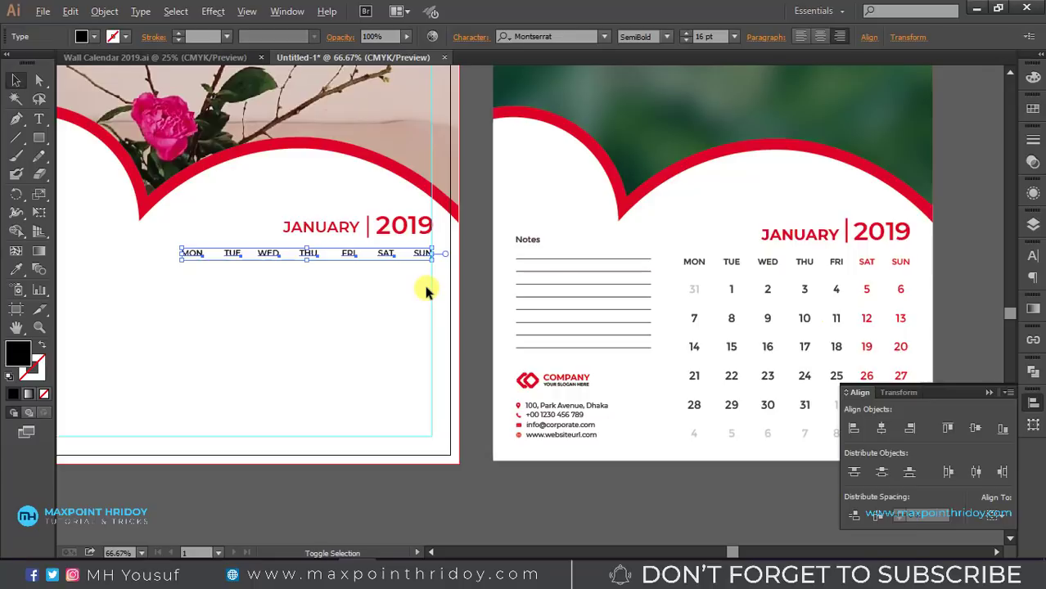
pyautogui.click(294, 310)
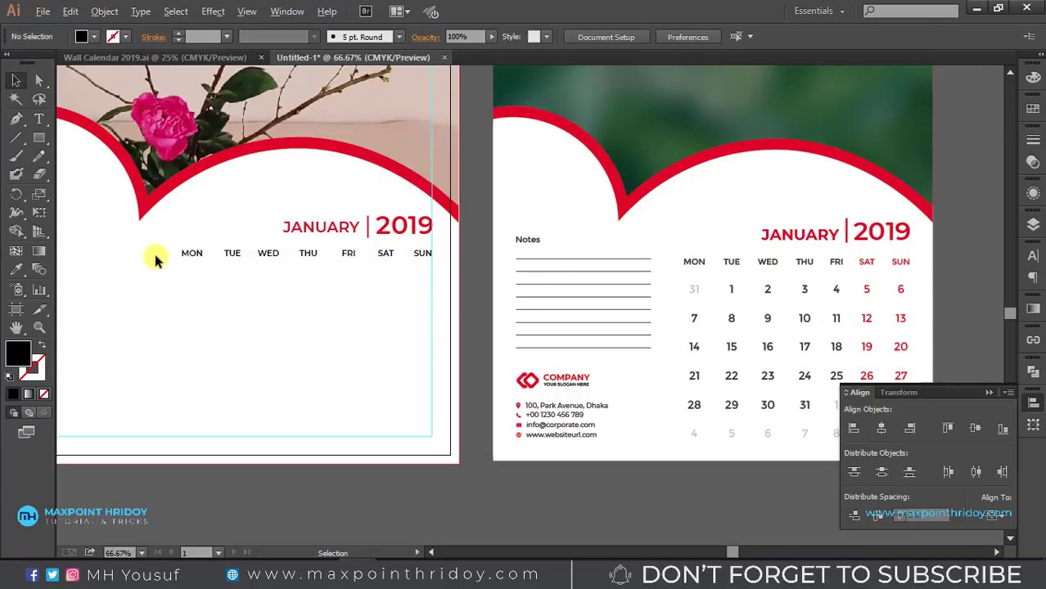
pyautogui.moveTo(153, 252); pyautogui.dragTo(442, 276)
pyautogui.click(399, 288)
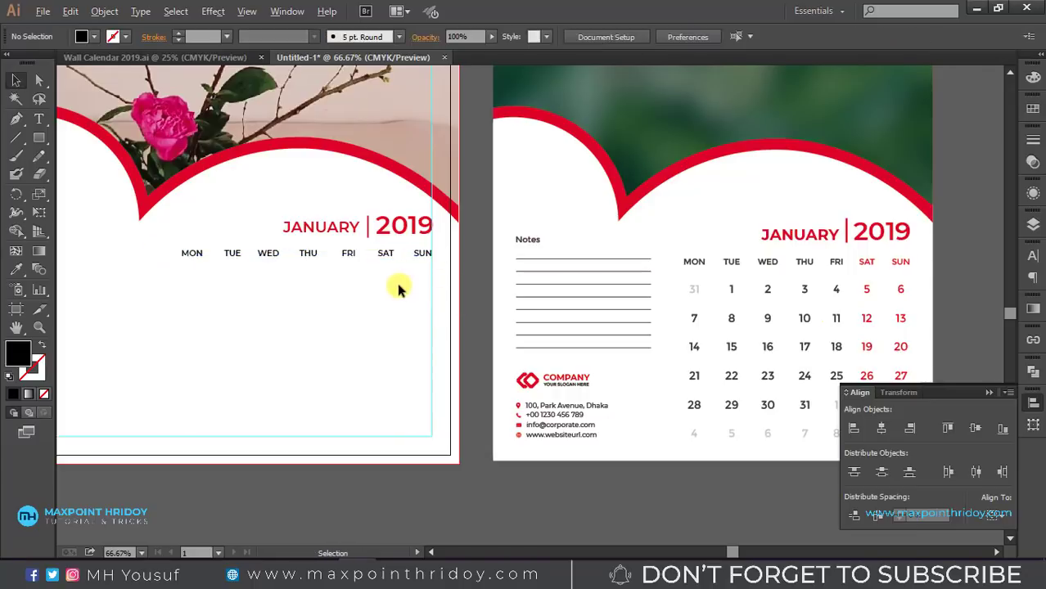
pyautogui.moveTo(166, 252); pyautogui.dragTo(430, 278)
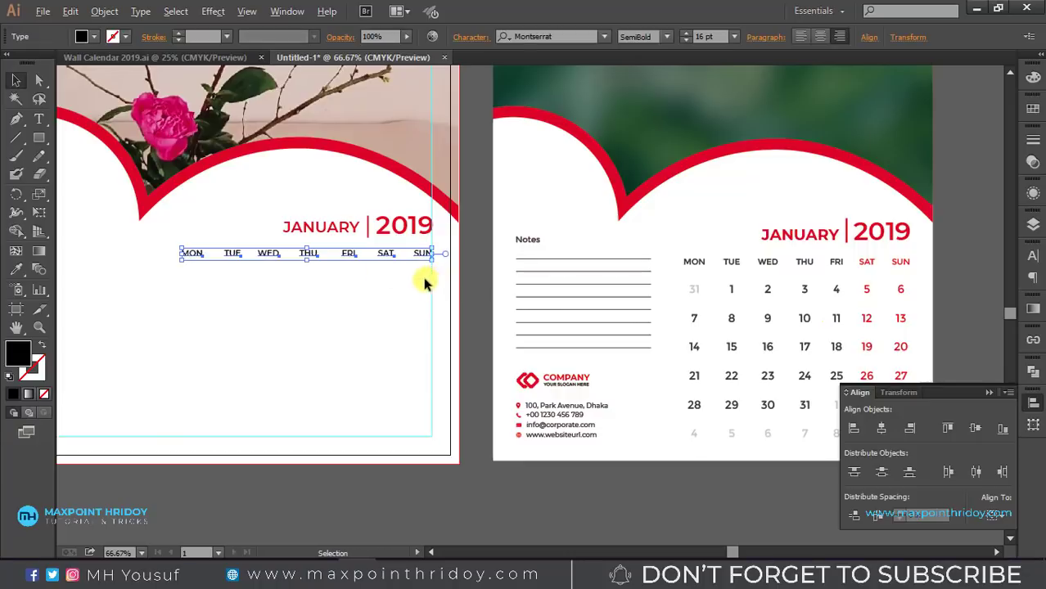
pyautogui.click(168, 253)
pyautogui.moveTo(166, 245); pyautogui.dragTo(436, 274)
pyautogui.click(394, 309)
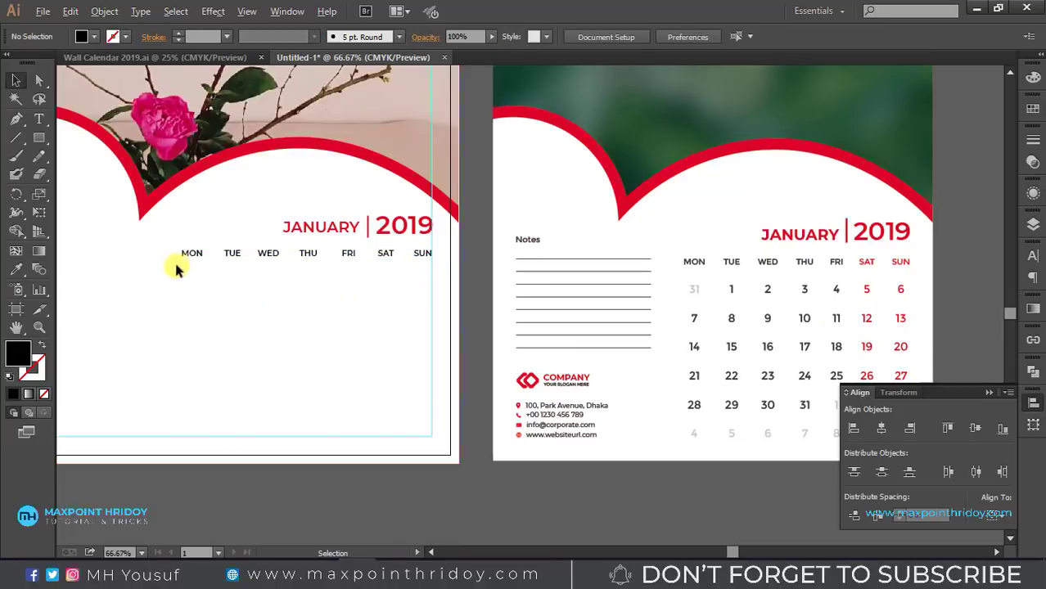
pyautogui.moveTo(167, 250); pyautogui.dragTo(436, 292)
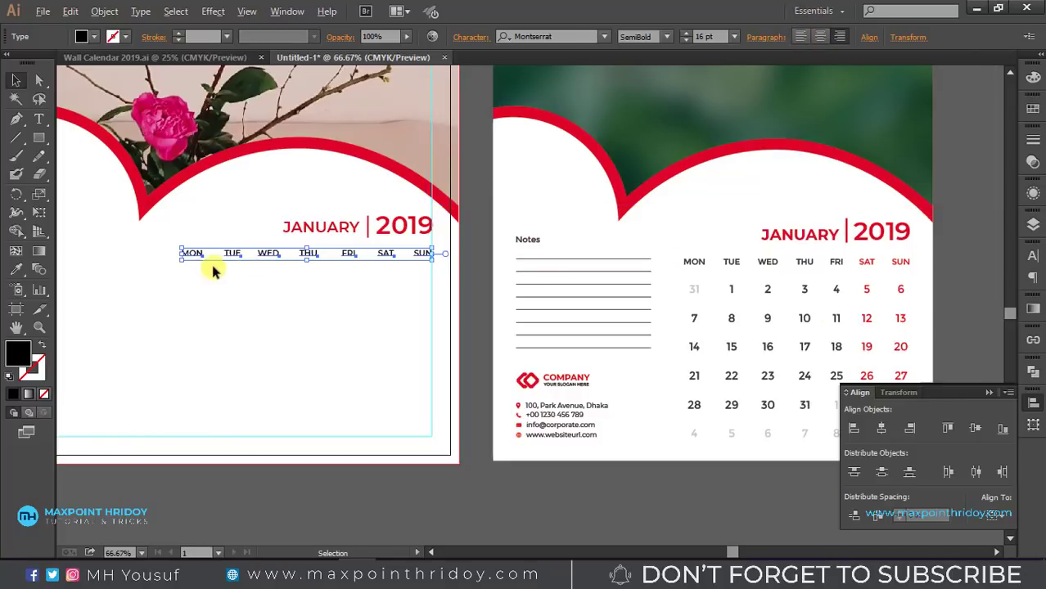
pyautogui.hotkey('shift', 'Right')
pyautogui.hotkey('shift', 'Right')
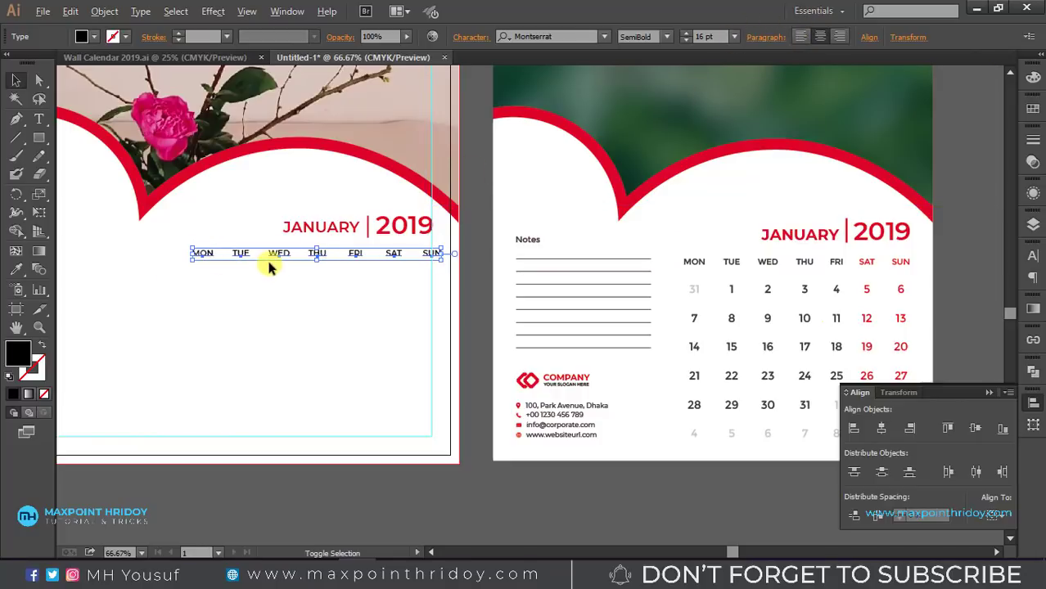
pyautogui.press('Left')
pyautogui.press('Left')
pyautogui.press('Left')
pyautogui.press('Left')
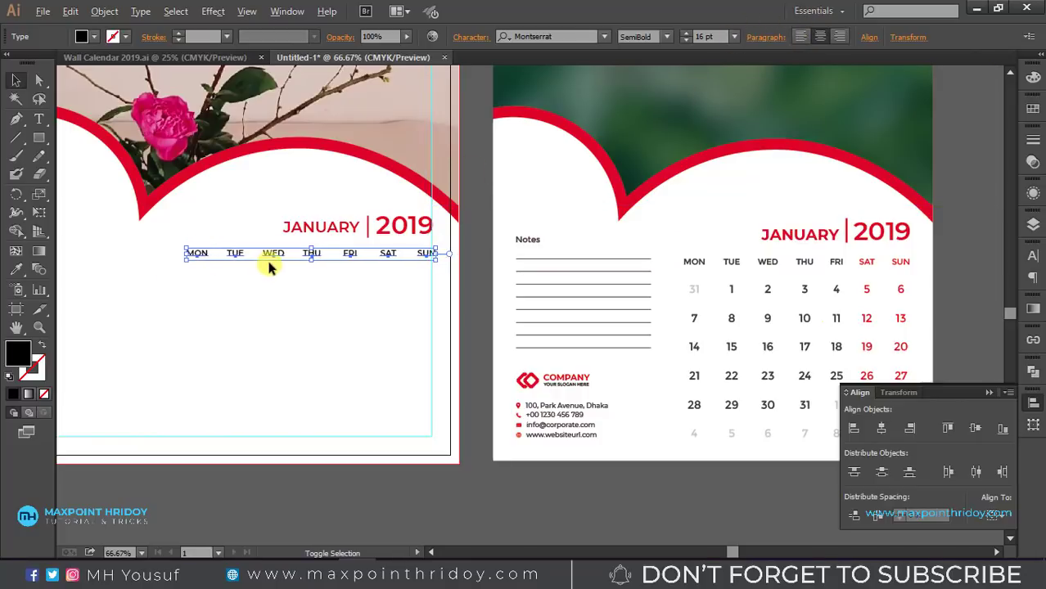
pyautogui.press('Left')
pyautogui.press('Left')
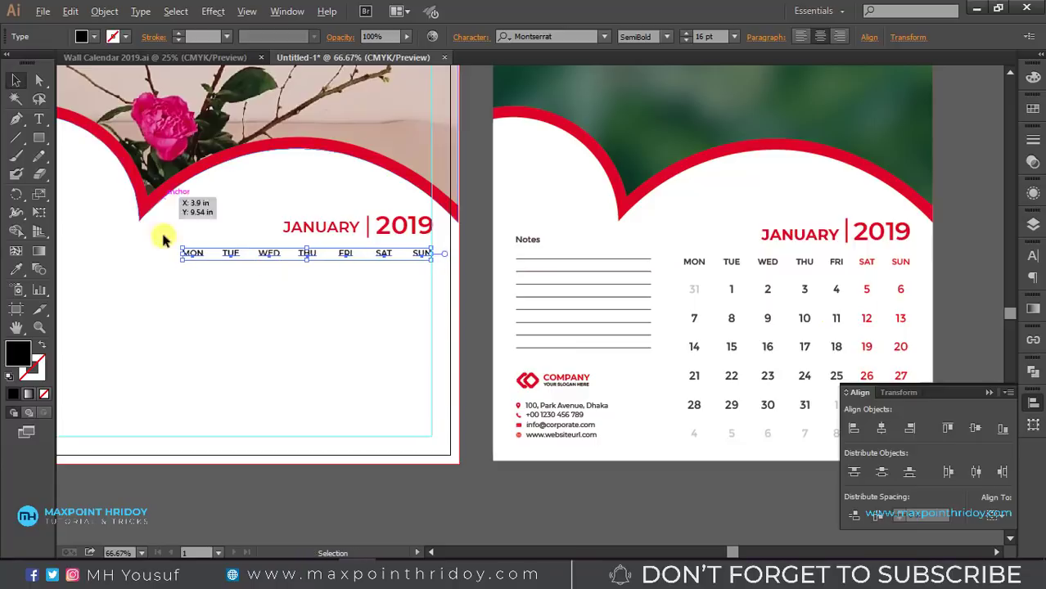
# Copy the weekday row beneath itself and retype its labels, MON through SUN, as '00'.
pyautogui.click(270, 340)
pyautogui.moveTo(164, 250)
pyautogui.mouseDown()
pyautogui.moveTo(413, 260)
pyautogui.moveTo(420, 283)
pyautogui.mouseUp()
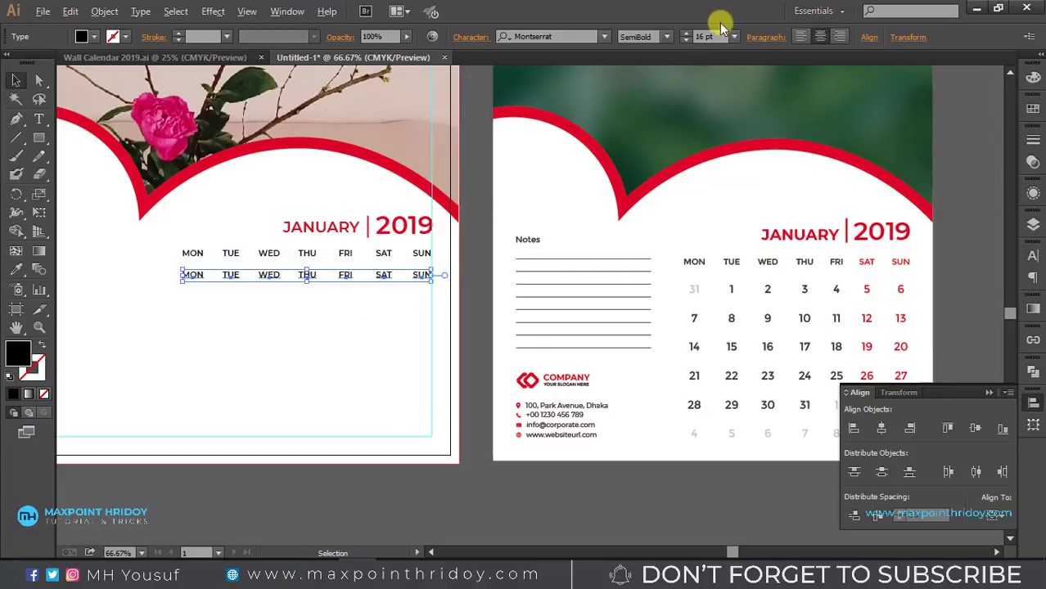
pyautogui.doubleClick(193, 275)
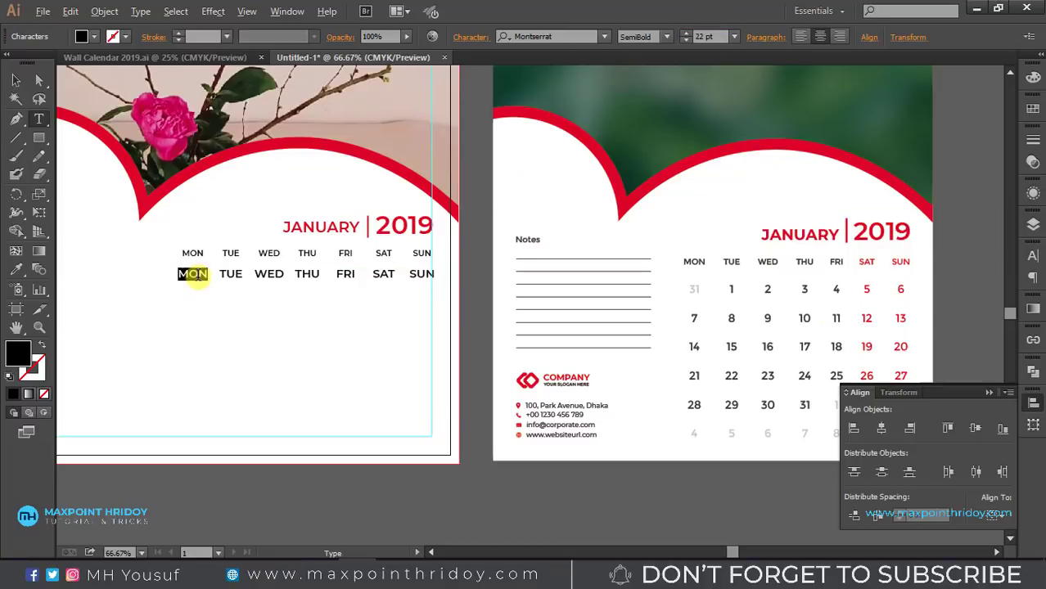
pyautogui.write('00')
pyautogui.doubleClick(230, 275)
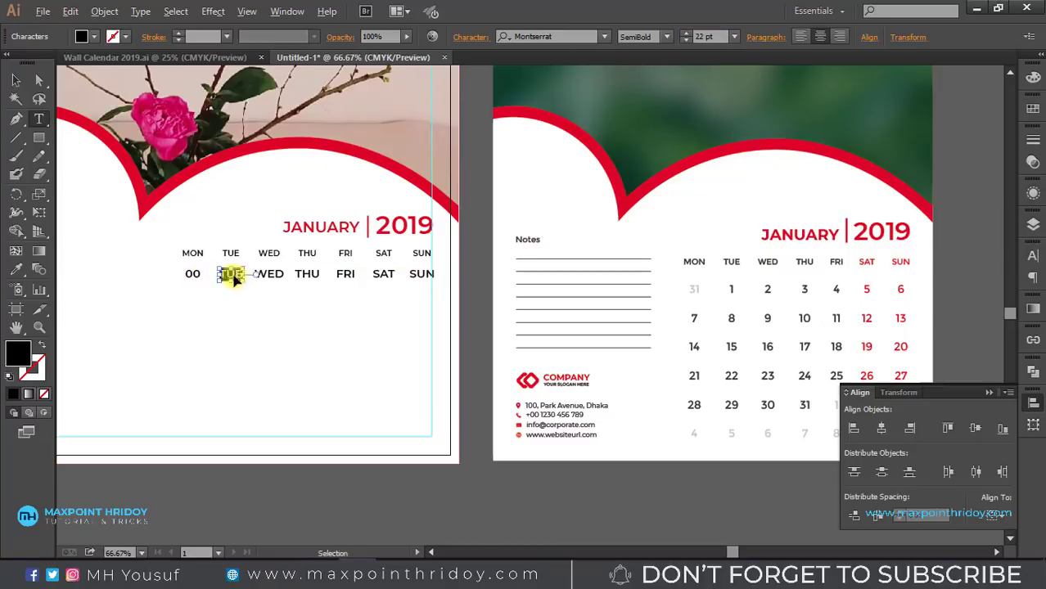
pyautogui.write('00')
pyautogui.doubleClick(309, 277)
pyautogui.write('00')
pyautogui.doubleClick(347, 277)
pyautogui.write('00')
pyautogui.doubleClick(384, 277)
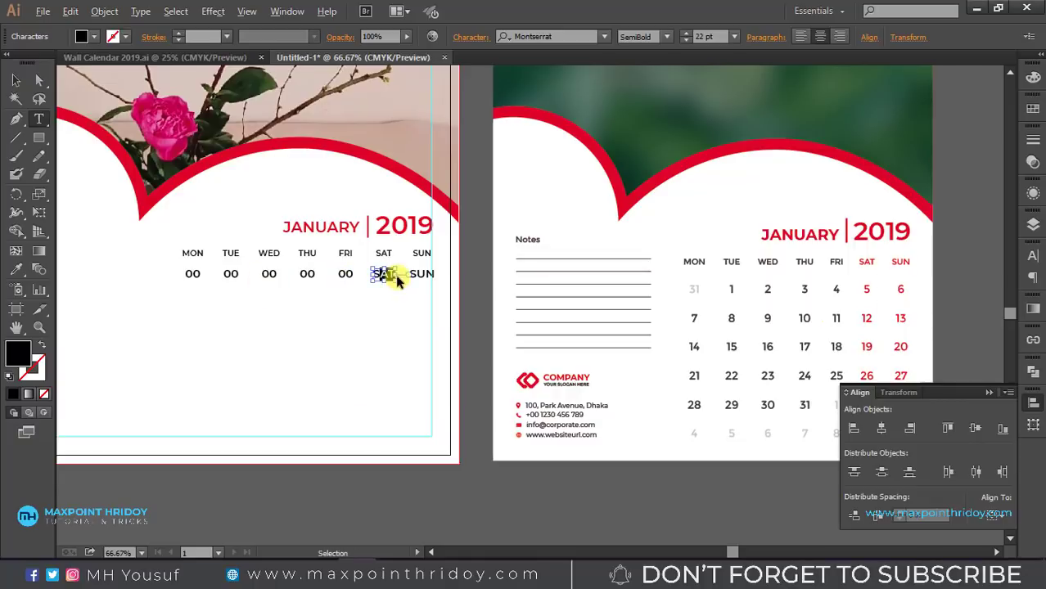
pyautogui.write('00')
pyautogui.doubleClick(421, 277)
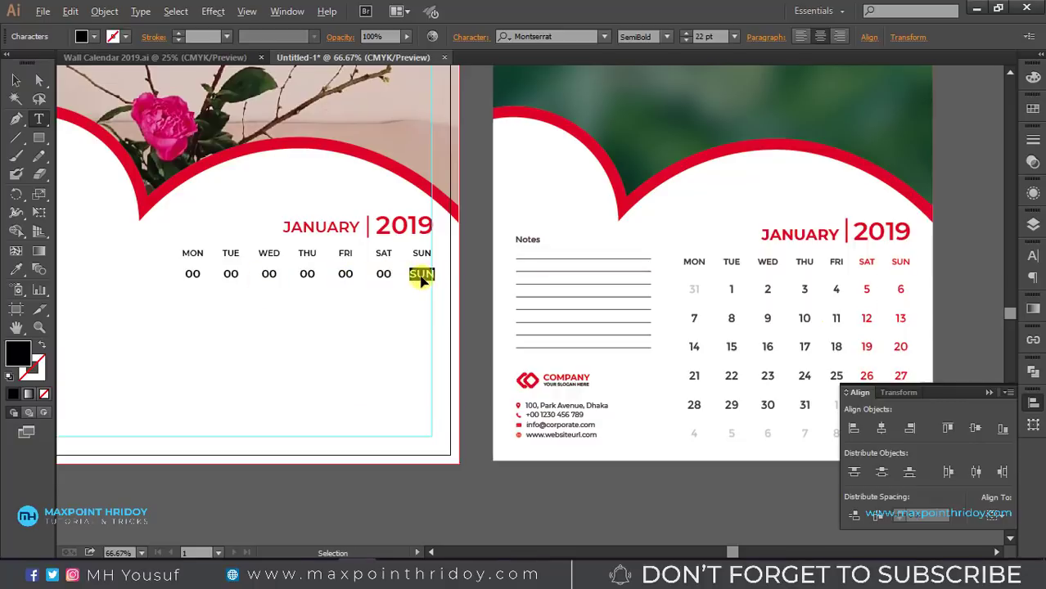
# Finish the row of 00 placeholders and select the whole row.
pyautogui.write('00')
pyautogui.press('Escape')
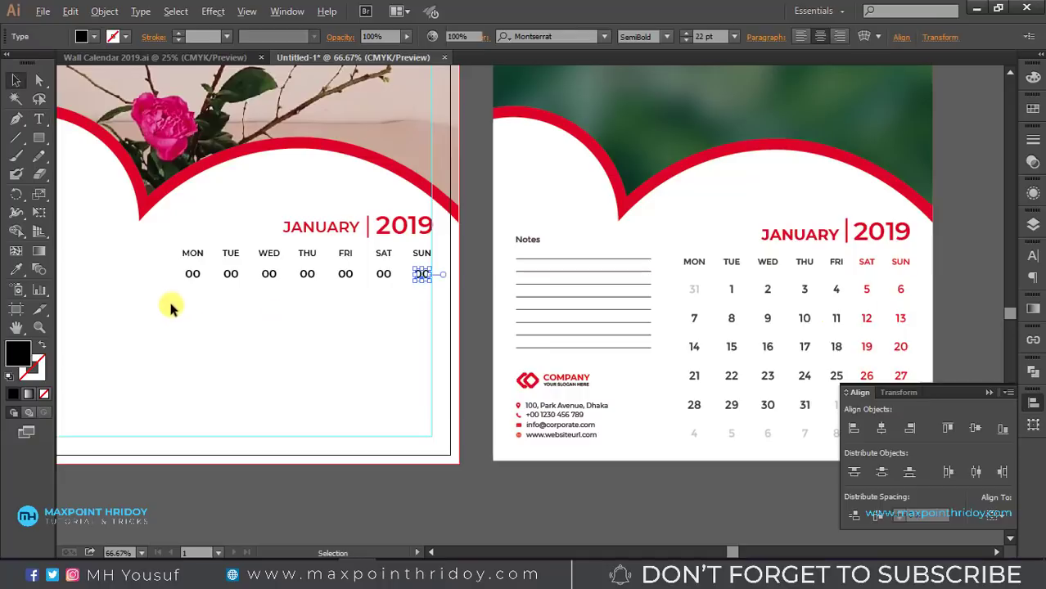
pyautogui.click(172, 296)
pyautogui.moveTo(170, 267); pyautogui.dragTo(424, 298)
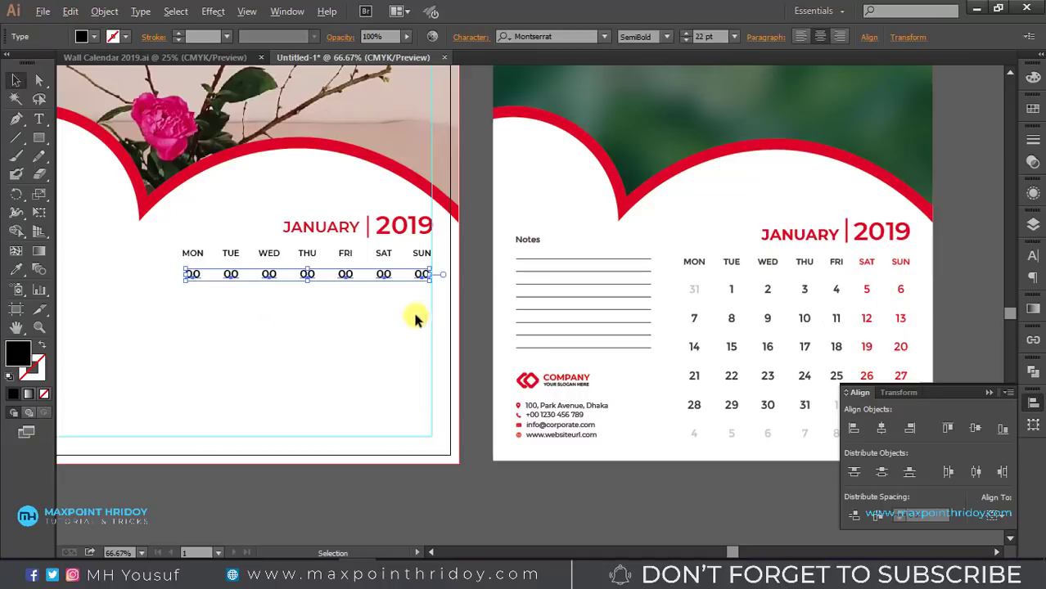
pyautogui.click(184, 296)
pyautogui.moveTo(174, 266); pyautogui.dragTo(430, 296)
# Copy the 00 row straight down and repeat the copy to build more number rows.
pyautogui.moveTo(344, 283); pyautogui.dragTo(343, 301)
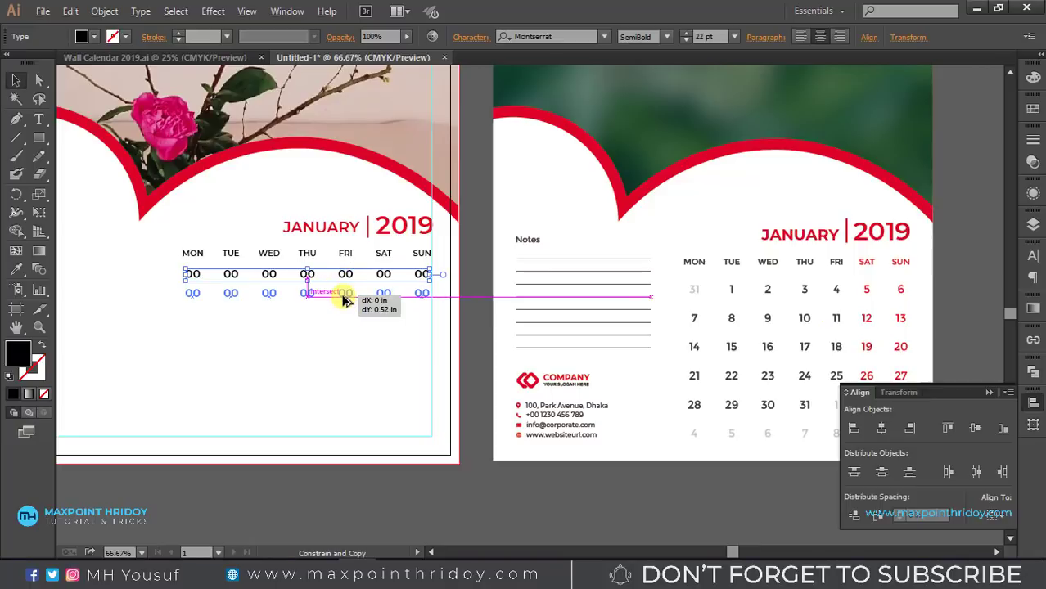
pyautogui.moveTo(344, 304); pyautogui.dragTo(345, 301)
pyautogui.hotkey('ctrl', 'd')
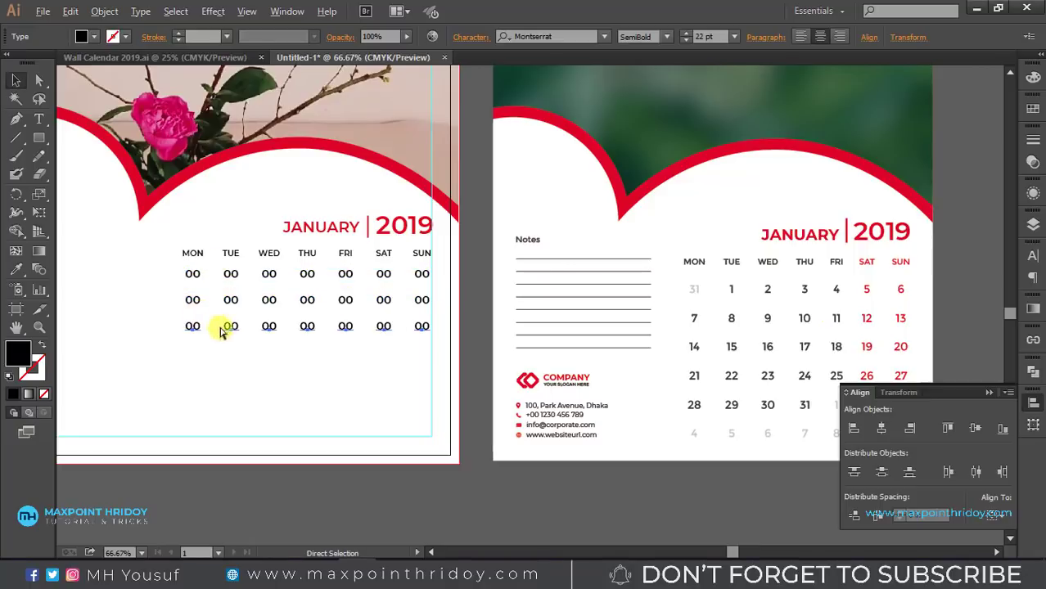
pyautogui.hotkey('ctrl', 'd')
pyautogui.hotkey('ctrl', 'd')
pyautogui.hotkey('ctrl', 'd')
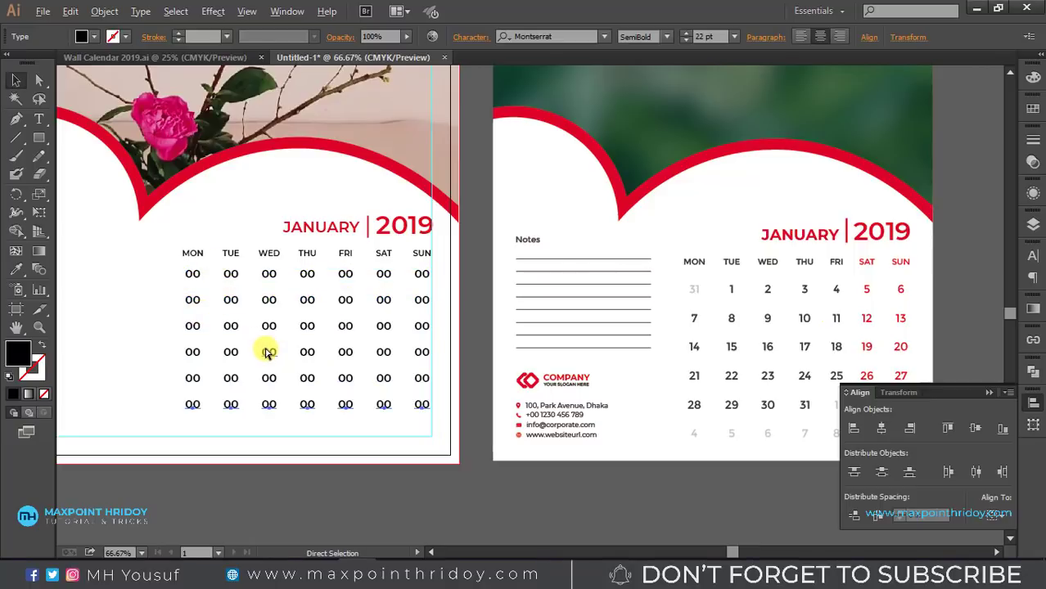
pyautogui.click(153, 296)
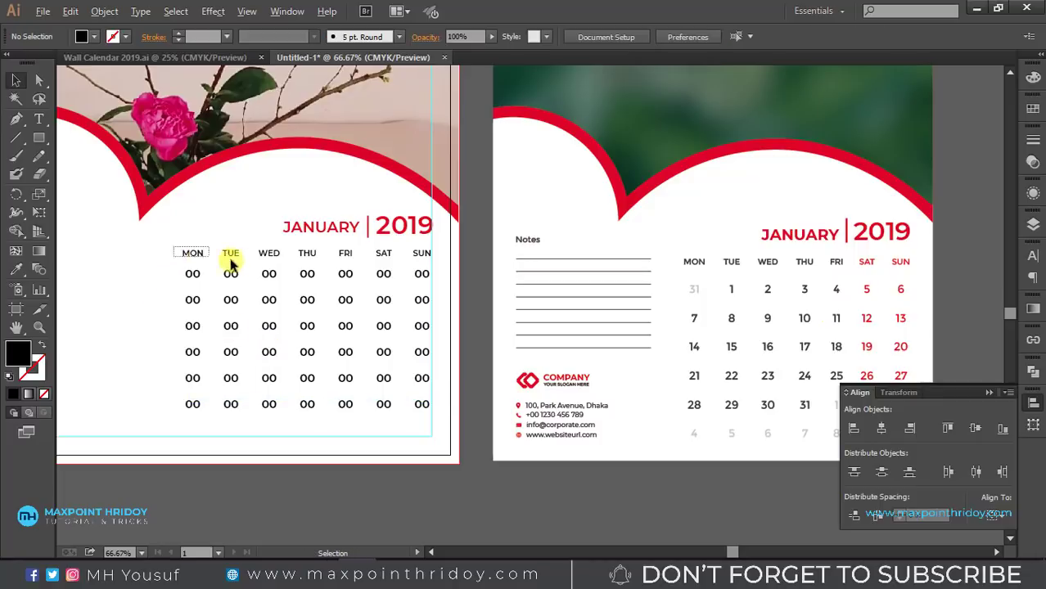
# Select the entire digit grid and nudge it slightly lower under the weekday labels.
pyautogui.moveTo(168, 268); pyautogui.dragTo(458, 418)
pyautogui.press('Down')
pyautogui.press('Down')
pyautogui.press('Down')
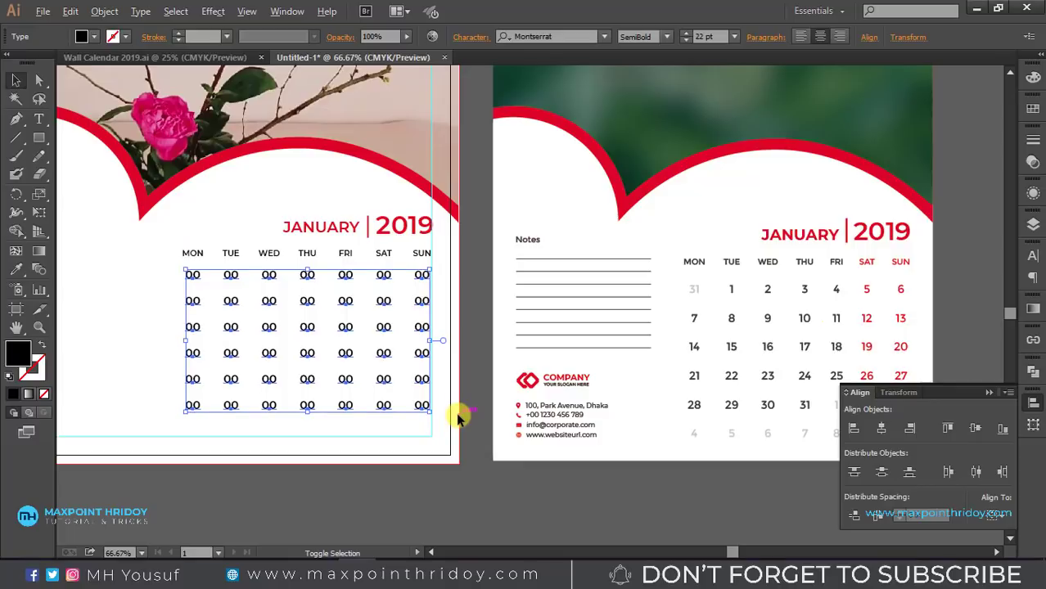
pyautogui.press('Down')
pyautogui.press('Down')
pyautogui.press('Down')
pyautogui.press('Up')
pyautogui.press('Up')
pyautogui.press('Up')
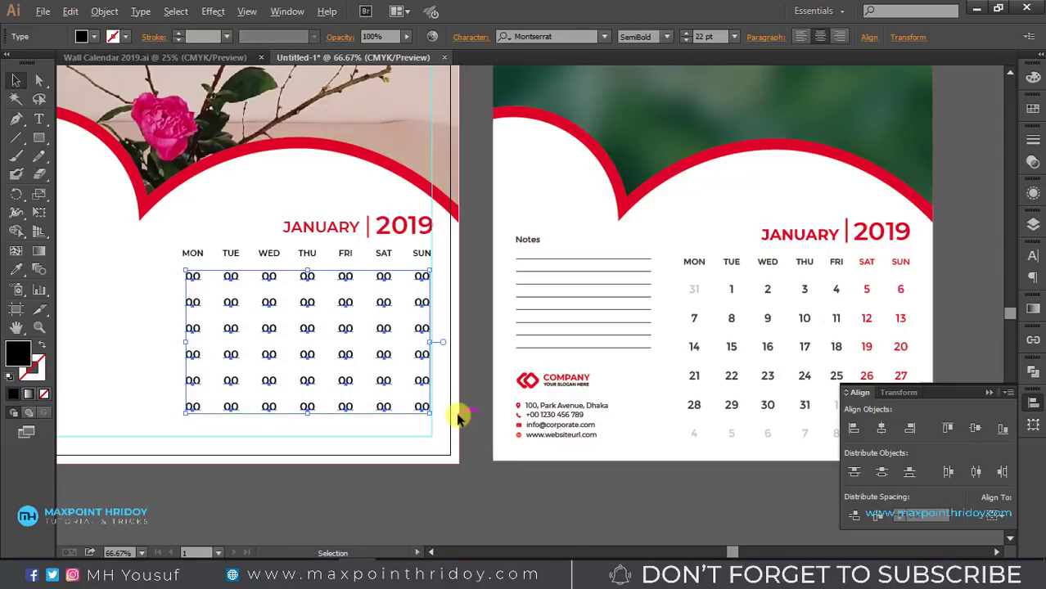
# Select the 00 under MON to retype it as 31, and close the Align panel.
pyautogui.click(123, 299)
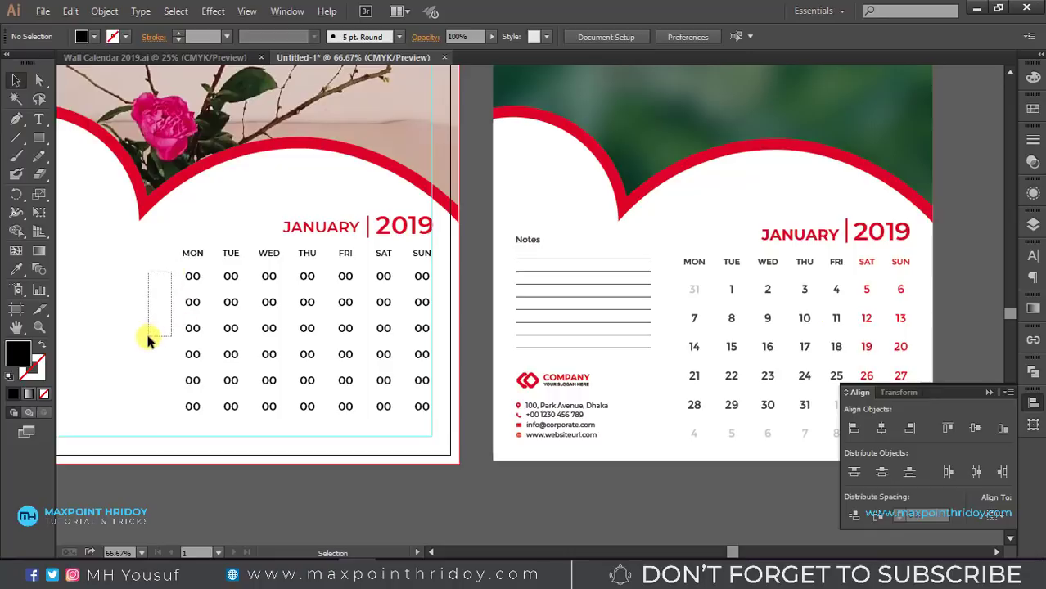
pyautogui.click(203, 275)
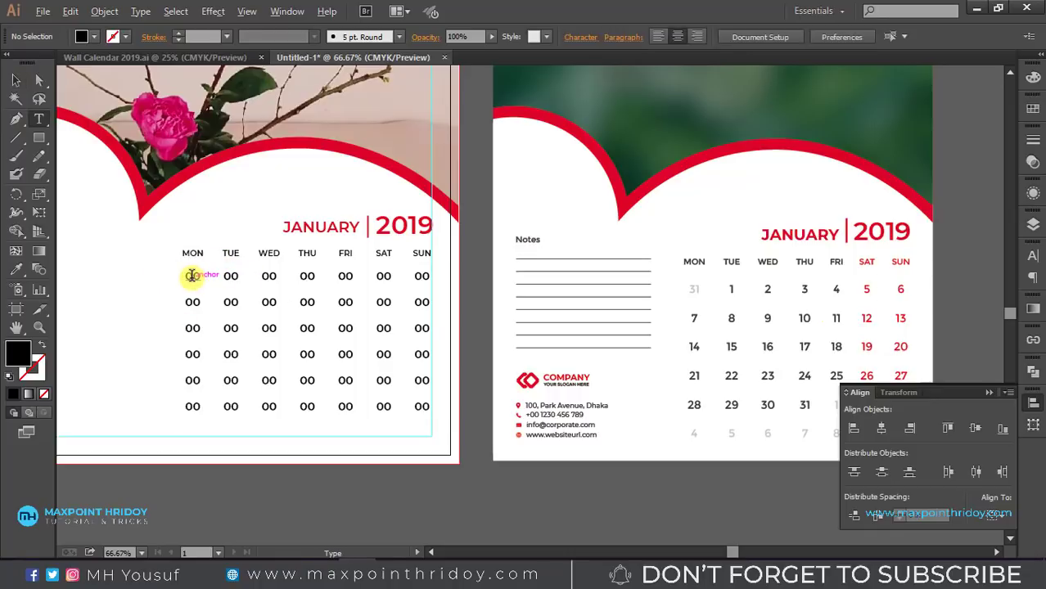
pyautogui.doubleClick(190, 276)
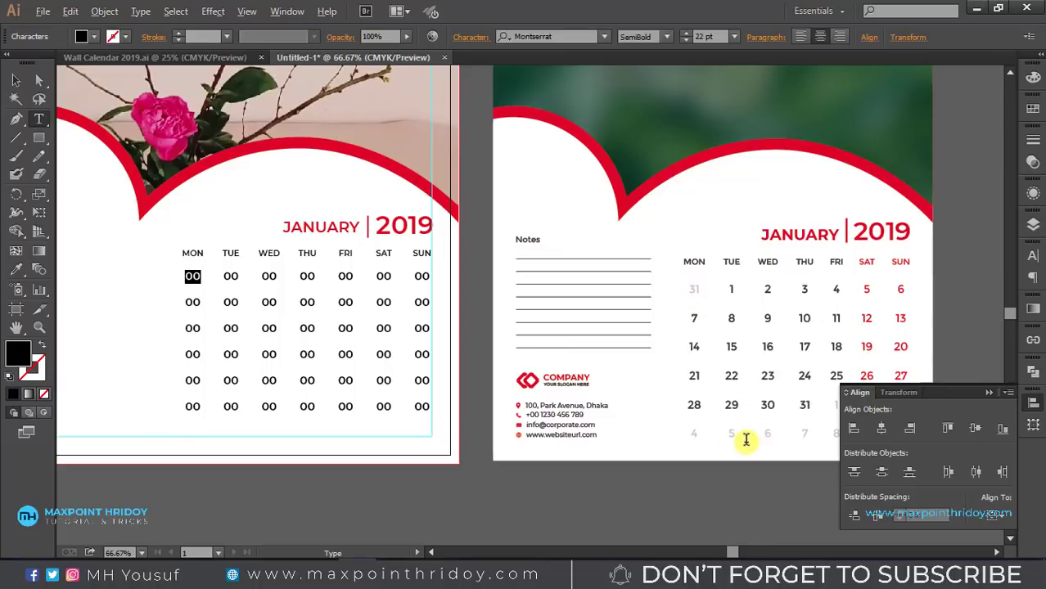
pyautogui.click(985, 392)
pyautogui.write('31')
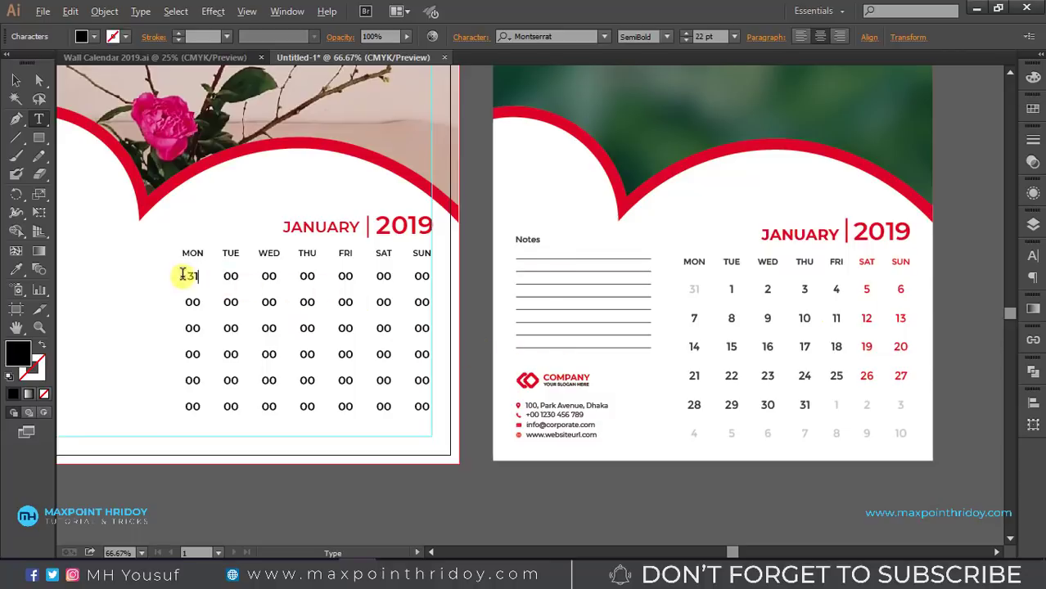
# Set the 31 and the entire bottom row of placeholders to 20% opacity.
pyautogui.press('Escape')
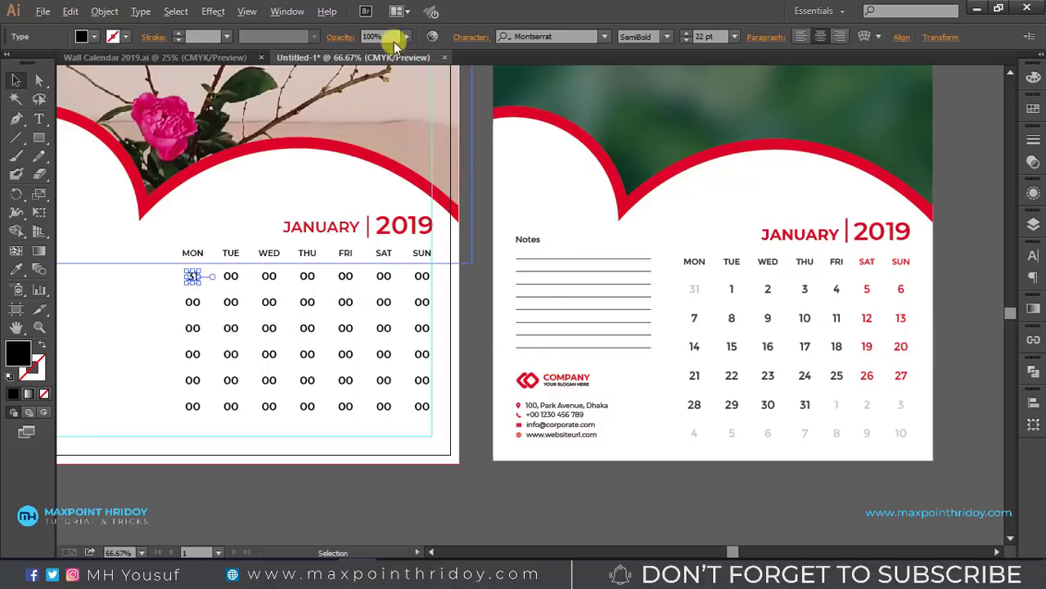
pyautogui.click(381, 36)
pyautogui.write('20')
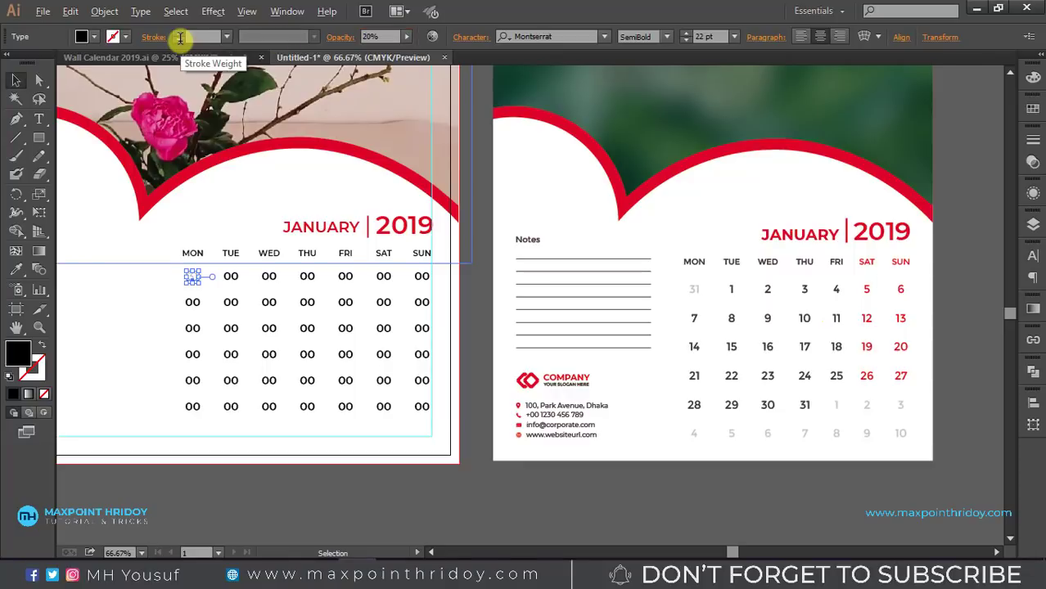
pyautogui.moveTo(171, 399)
pyautogui.mouseDown()
pyautogui.moveTo(447, 446)
pyautogui.moveTo(438, 436)
pyautogui.mouseUp()
pyautogui.click(385, 36)
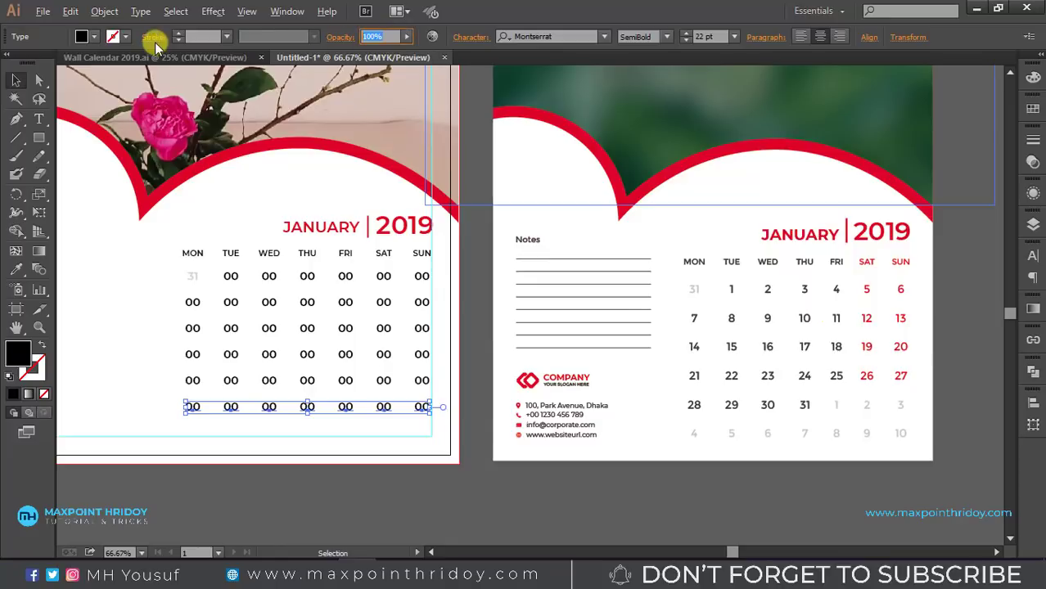
pyautogui.write('20')
pyautogui.press('Return')
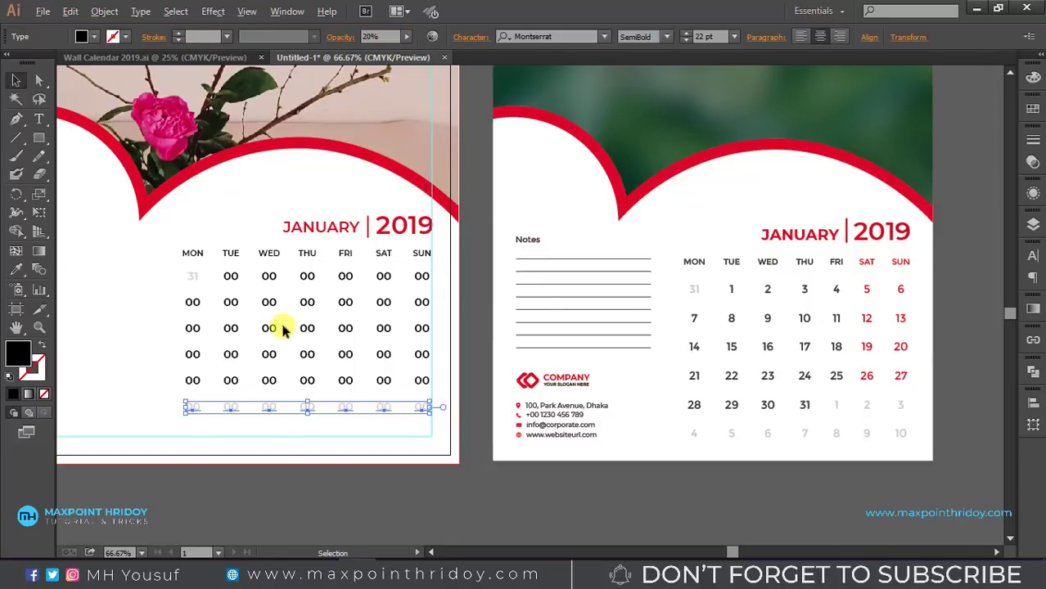
pyautogui.click(370, 458)
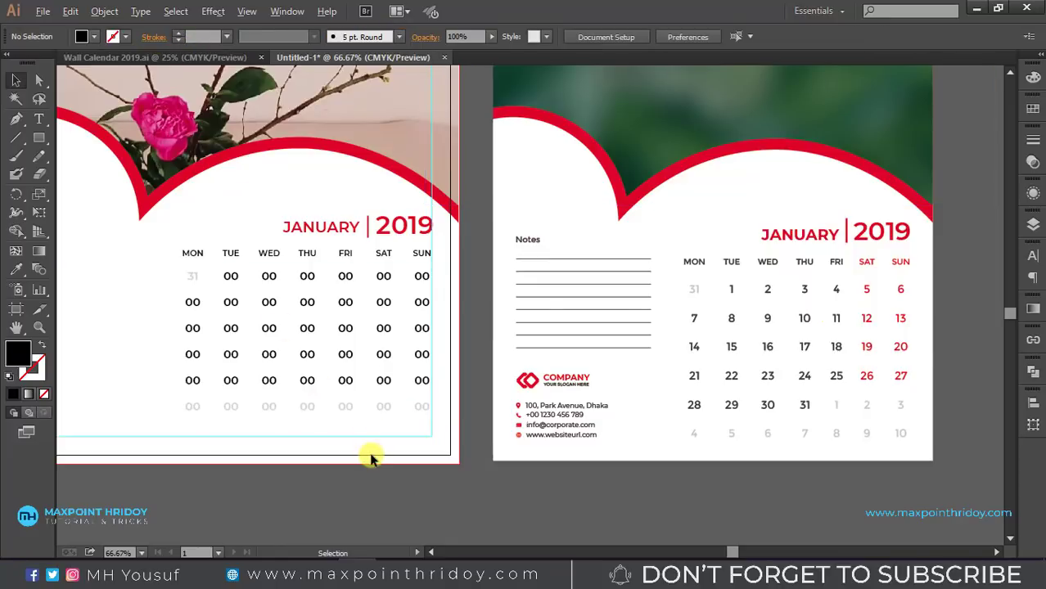
# Fade the fifth row's FRI, SAT and SUN cells to 20% opacity.
pyautogui.click(339, 385)
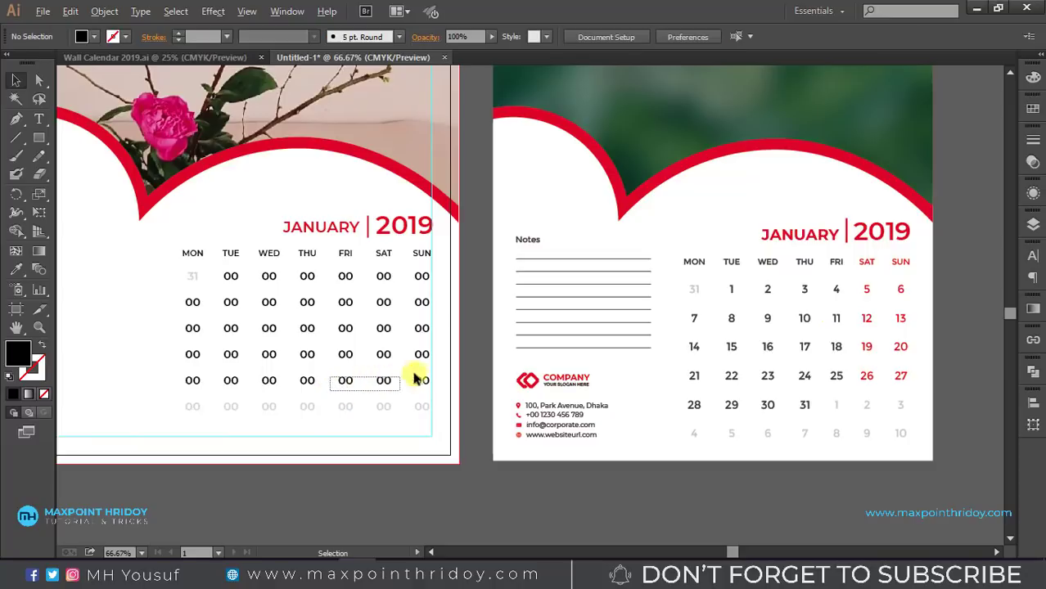
pyautogui.keyDown('shift'); pyautogui.click(384, 381); pyautogui.keyUp('shift')
pyautogui.keyDown('shift'); pyautogui.click(422, 380); pyautogui.keyUp('shift')
pyautogui.click(372, 36)
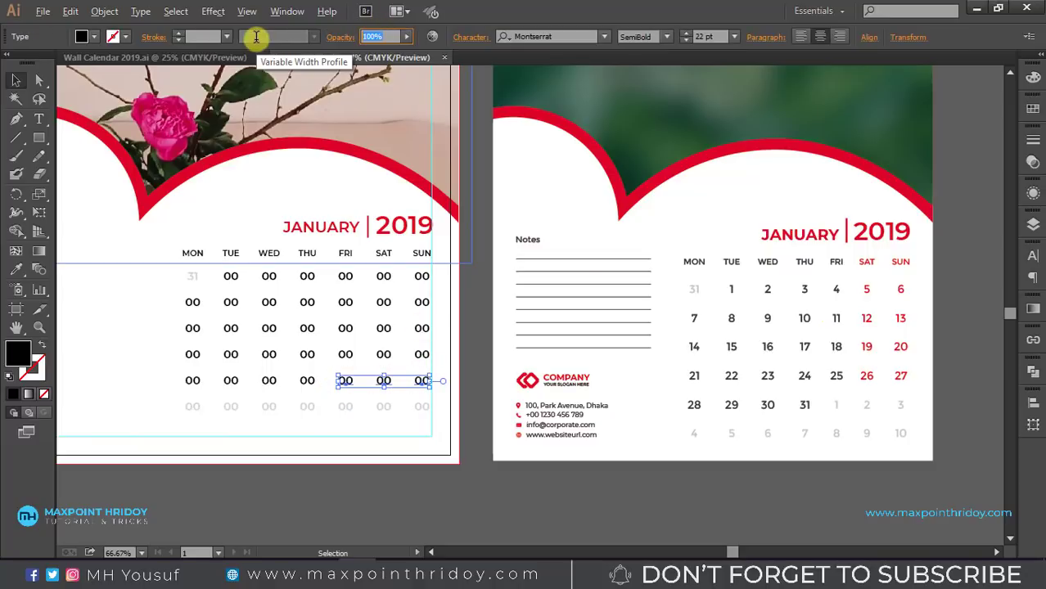
pyautogui.write('20')
pyautogui.press('Return')
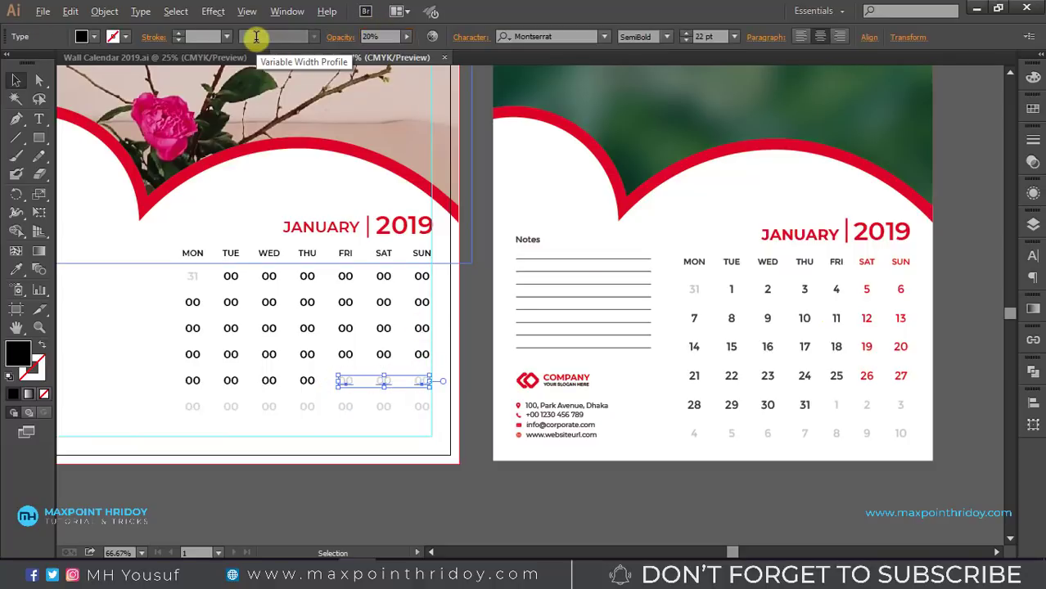
pyautogui.click(281, 457)
# With the Type tool, enter 3 in the first-row THU and FRI cells.
pyautogui.press('t')
pyautogui.write('2')
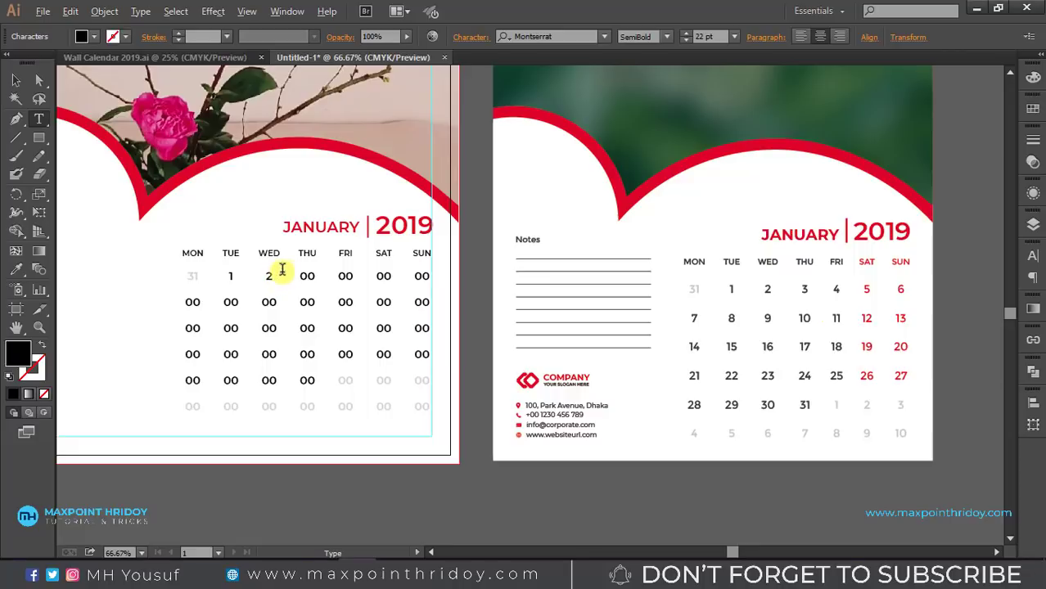
pyautogui.doubleClick(307, 276)
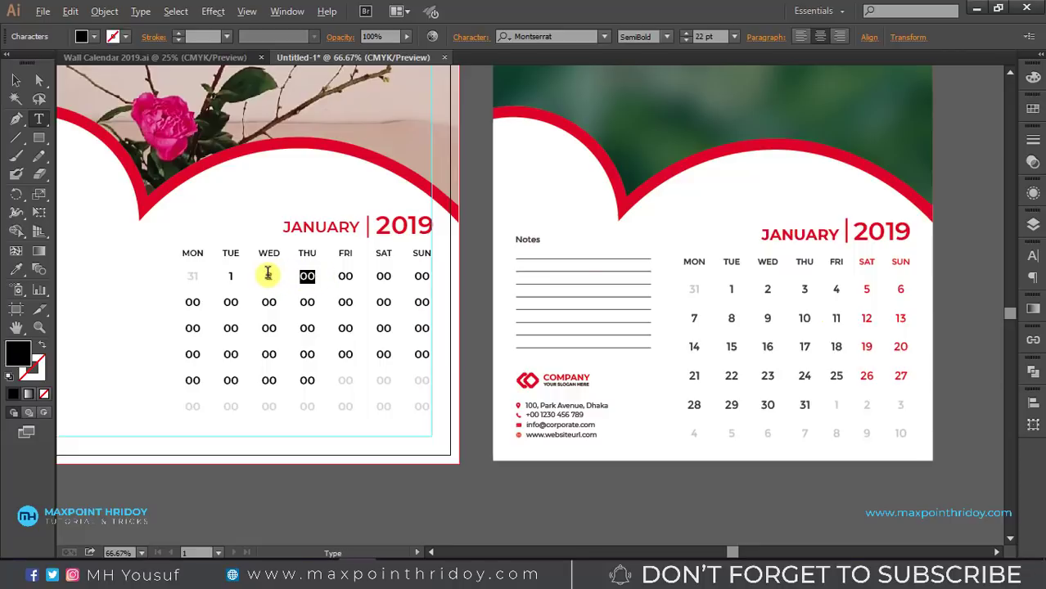
pyautogui.write('3')
pyautogui.doubleClick(344, 275)
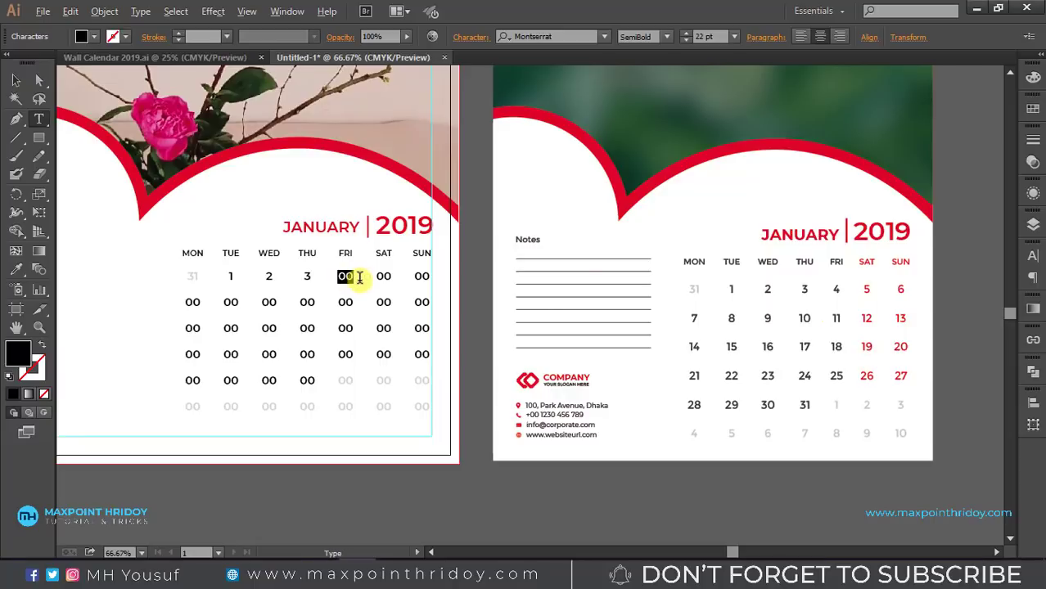
pyautogui.write('3')
# Enter 5 under SAT and 6 under SUN, and correct the FRI cell to 4.
pyautogui.doubleClick(386, 277)
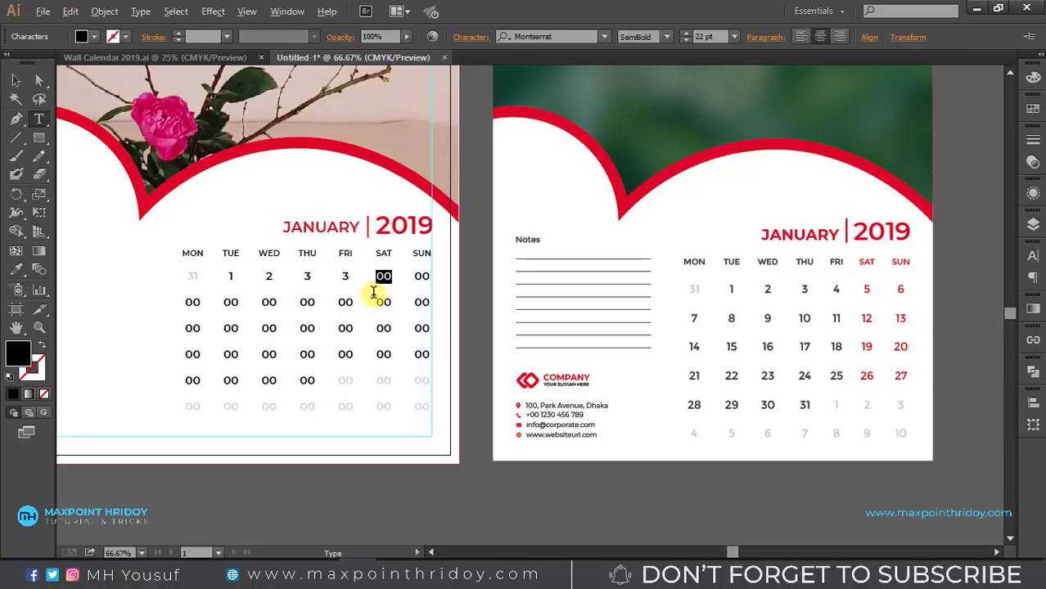
pyautogui.write('5')
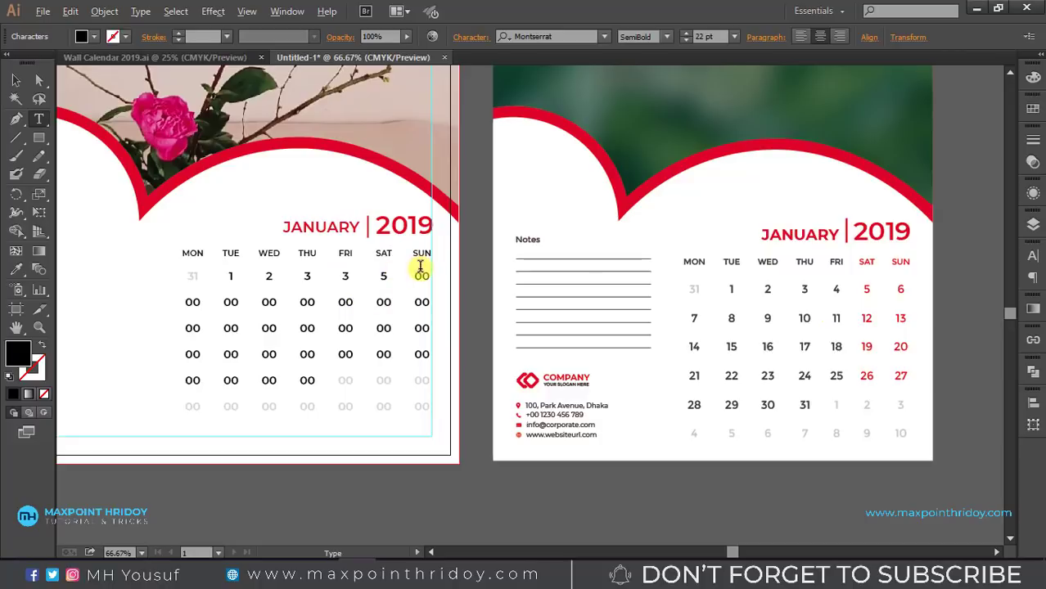
pyautogui.doubleClick(424, 277)
pyautogui.write('6')
pyautogui.doubleClick(346, 275)
pyautogui.write('4')
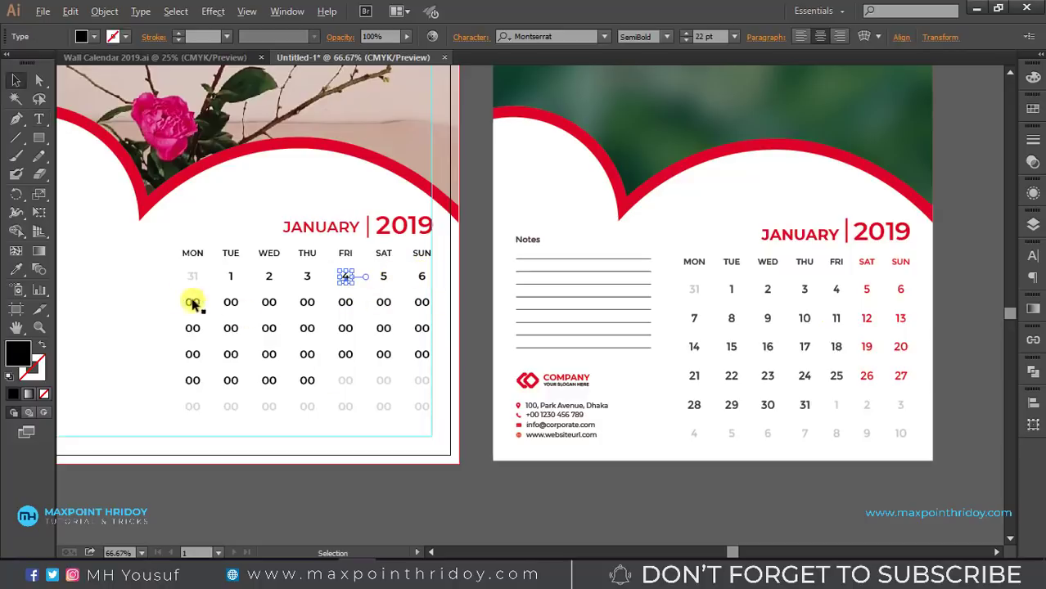
pyautogui.keyDown('ctrl'); pyautogui.click(164, 296); pyautogui.keyUp('ctrl')
# Zoom out to view both calendar pages.
pyautogui.keyDown('alt'); pyautogui.click(372, 261); pyautogui.keyUp('alt')
pyautogui.moveTo(373, 261); pyautogui.dragTo(437, 299)
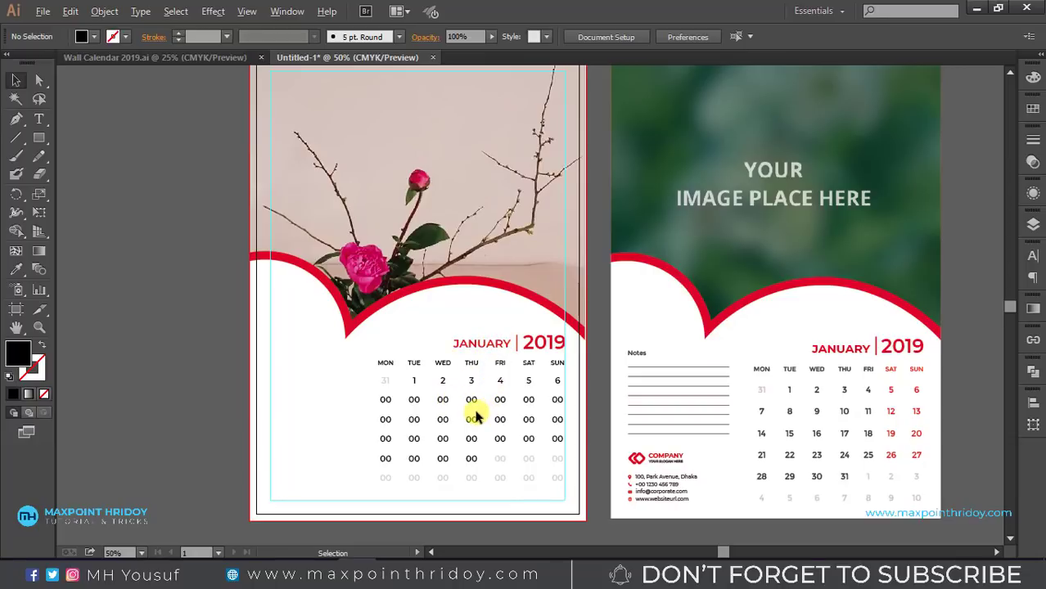
pyautogui.scroll(-2, 475, 418)
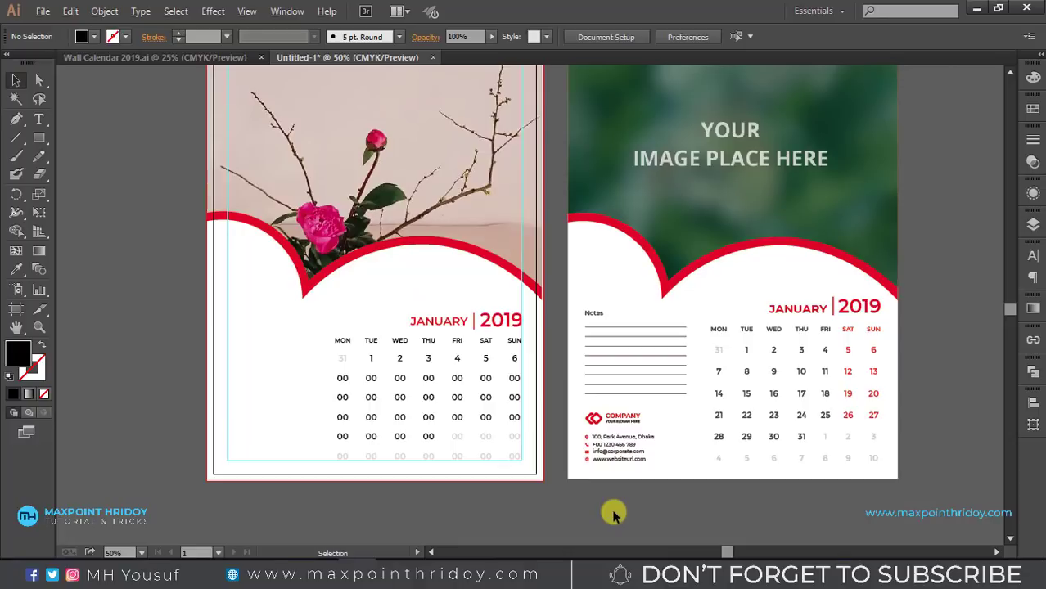
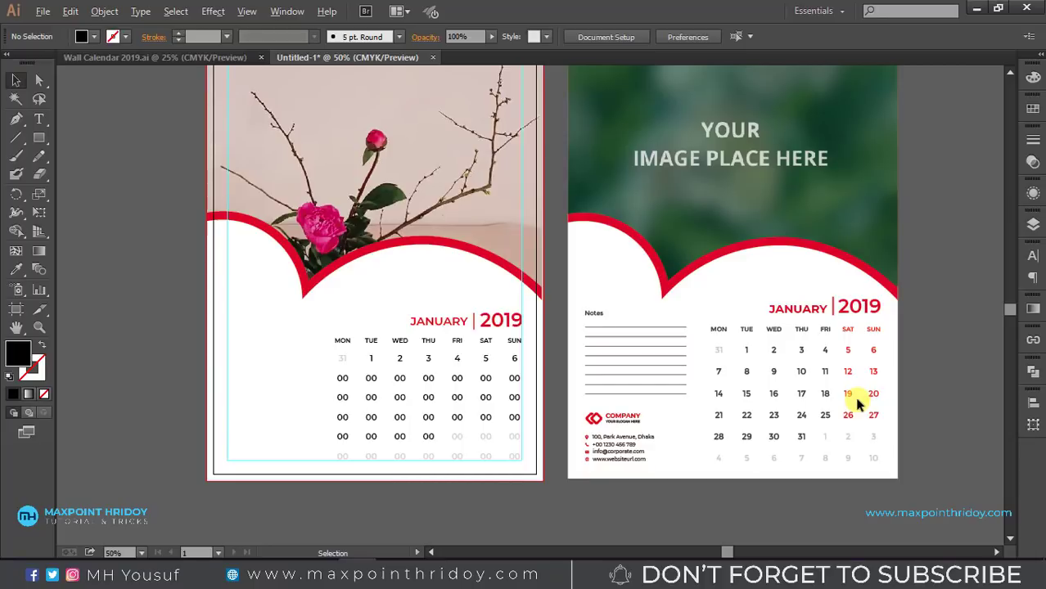
# Colour the SAT and SUN date columns with red sampled from the curved band.
pyautogui.moveTo(475, 337)
pyautogui.mouseDown()
pyautogui.moveTo(524, 391)
pyautogui.moveTo(518, 420)
pyautogui.mouseUp()
pyautogui.click(17, 270)
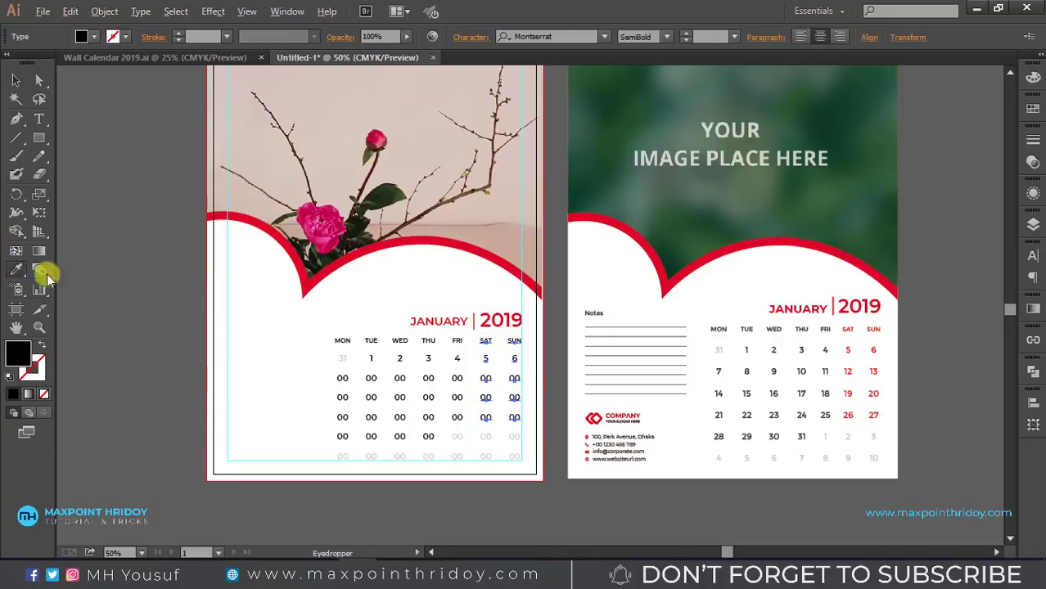
pyautogui.click(276, 226)
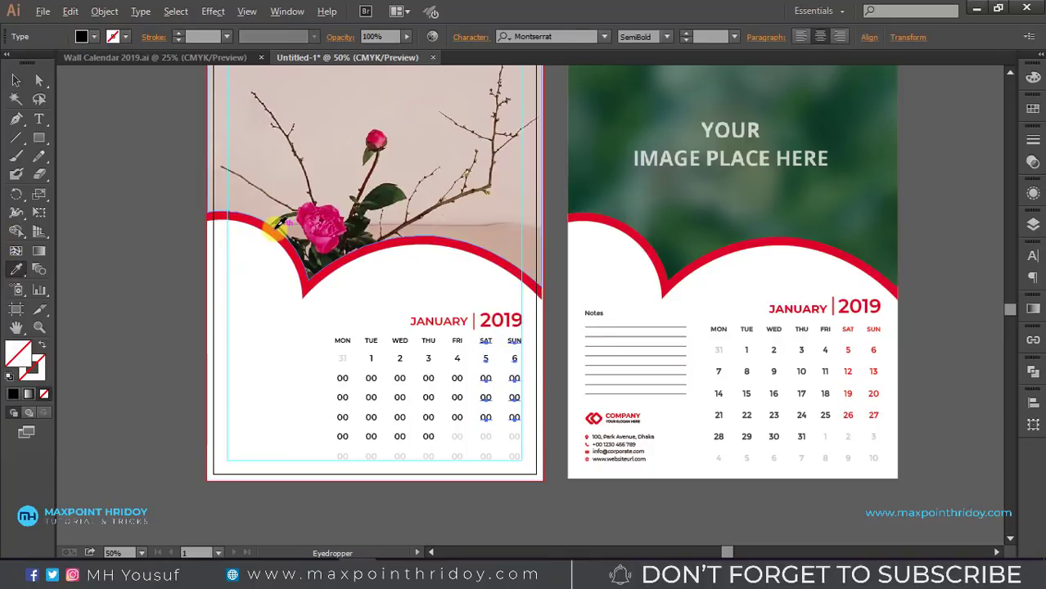
pyautogui.click(16, 79)
pyautogui.moveTo(457, 385)
pyautogui.mouseDown()
pyautogui.moveTo(499, 426)
pyautogui.moveTo(523, 411)
pyautogui.mouseUp()
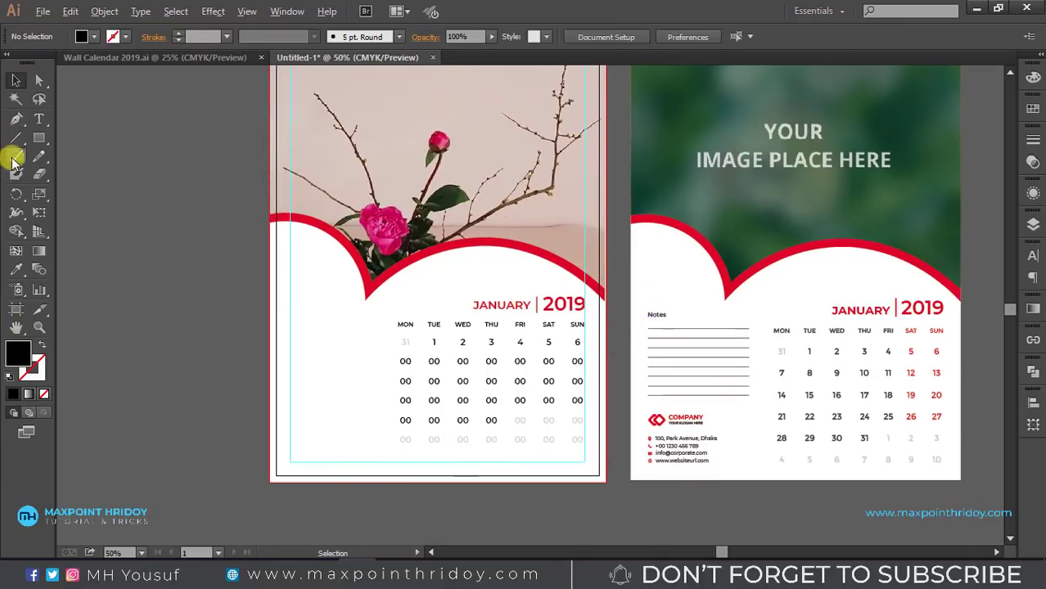
# Duplicate the JANUARY 2019 heading to the left and retype it as NOTES.
pyautogui.click(39, 118)
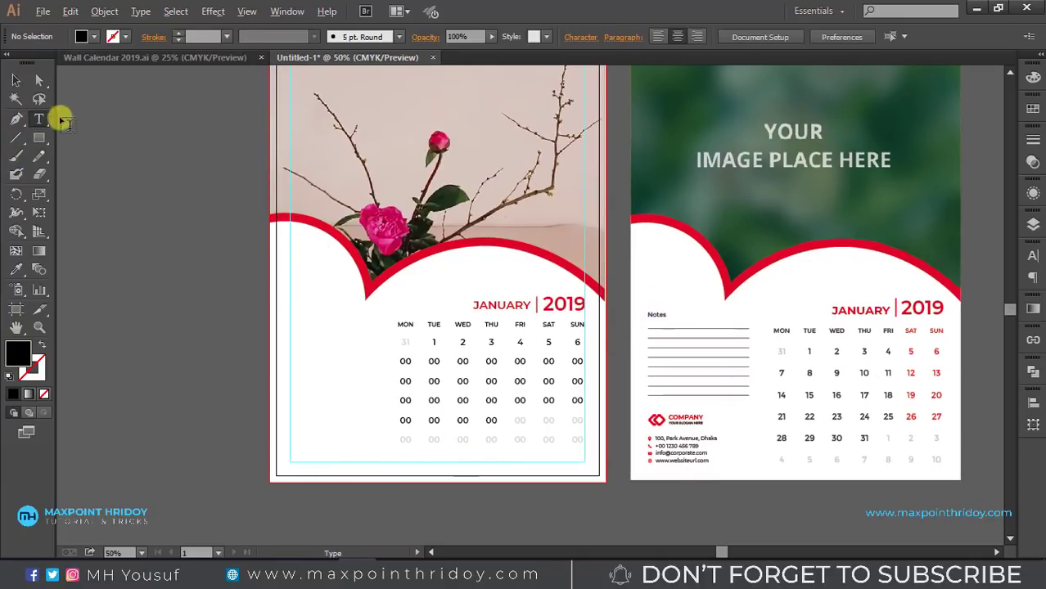
pyautogui.click(16, 79)
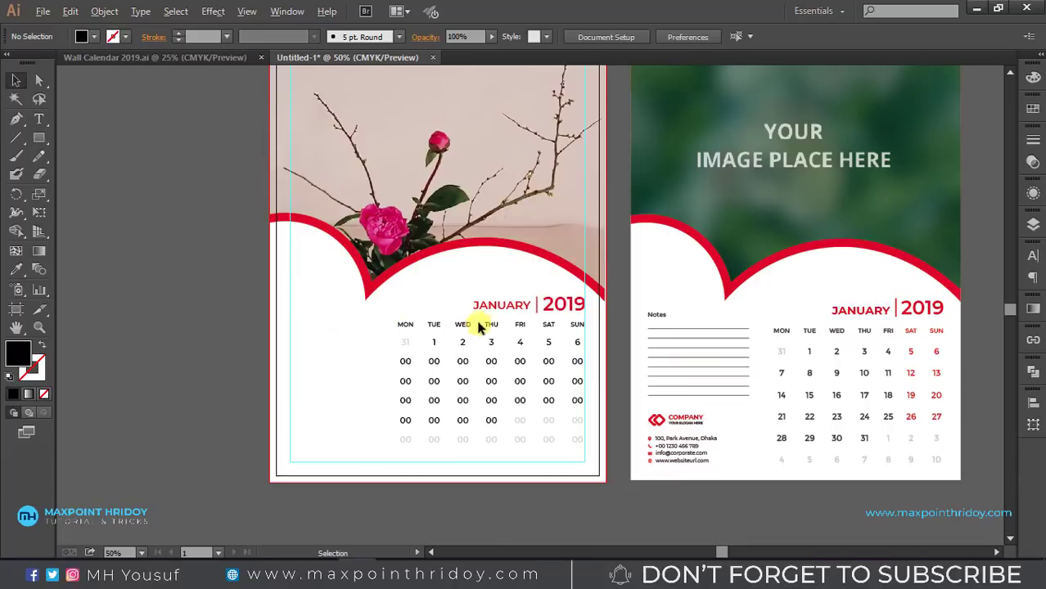
pyautogui.moveTo(497, 309); pyautogui.dragTo(327, 299)
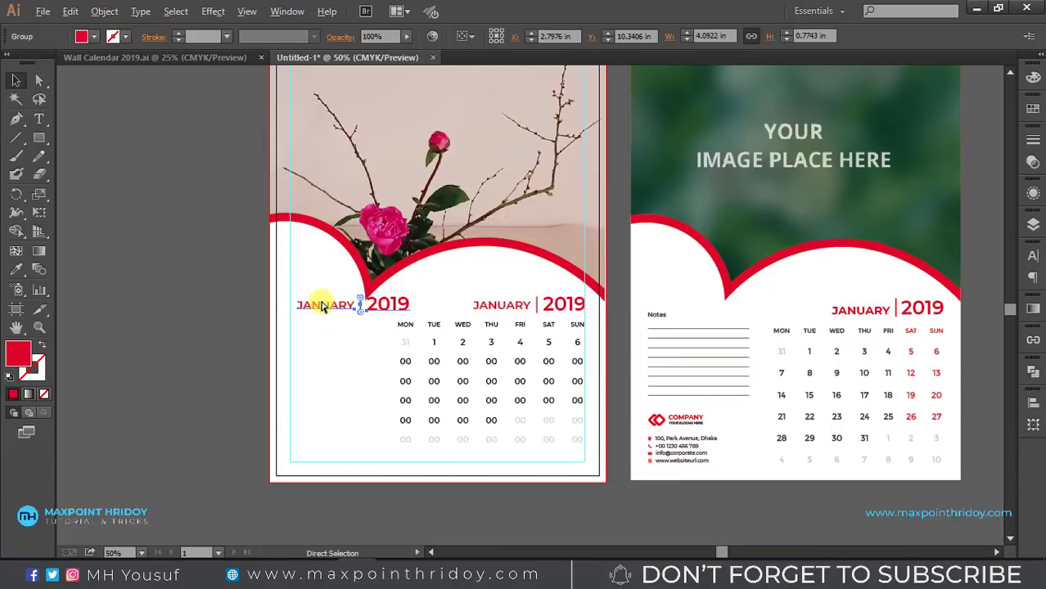
pyautogui.hotkey('ctrl', 'z')
pyautogui.click(321, 317)
pyautogui.press('t')
pyautogui.write('NOTE')
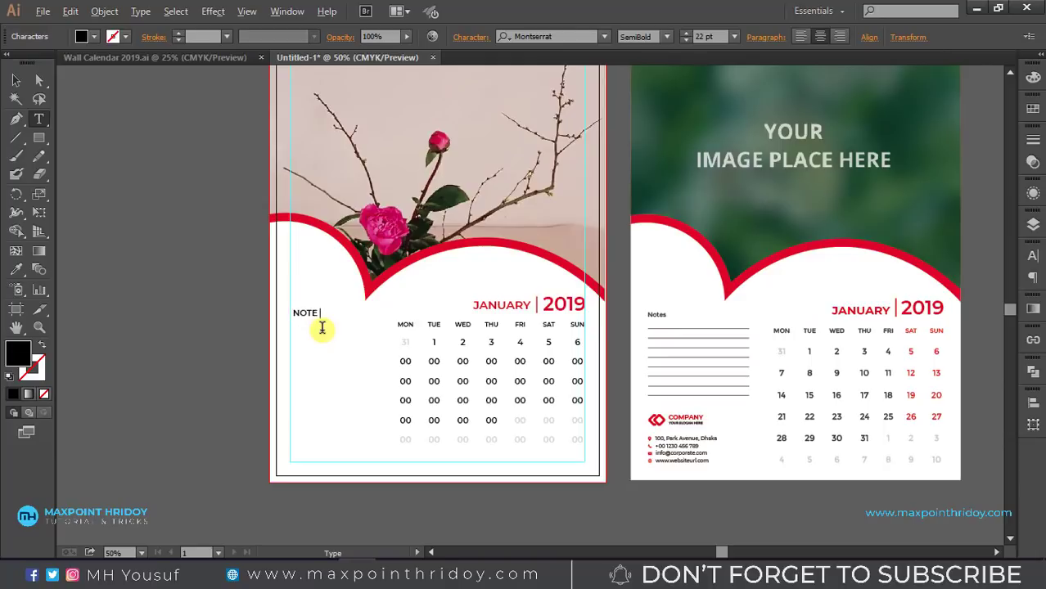
pyautogui.write('S')
# Turn off All Caps in the Character panel so the heading reads Notes.
pyautogui.hotkey('ctrl', 'a')
pyautogui.hotkey('ctrl', 't')
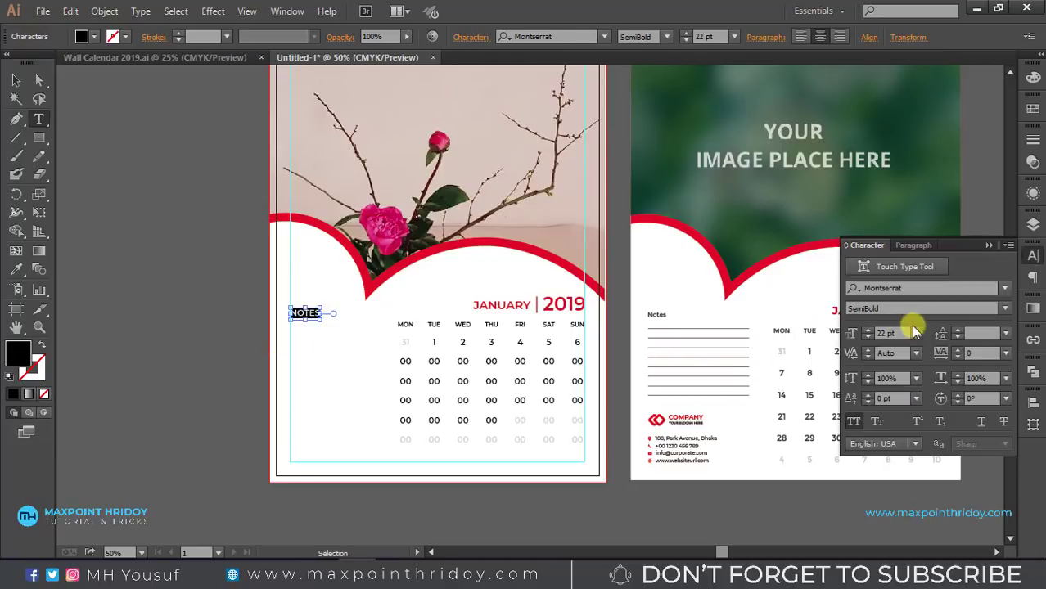
pyautogui.click(853, 421)
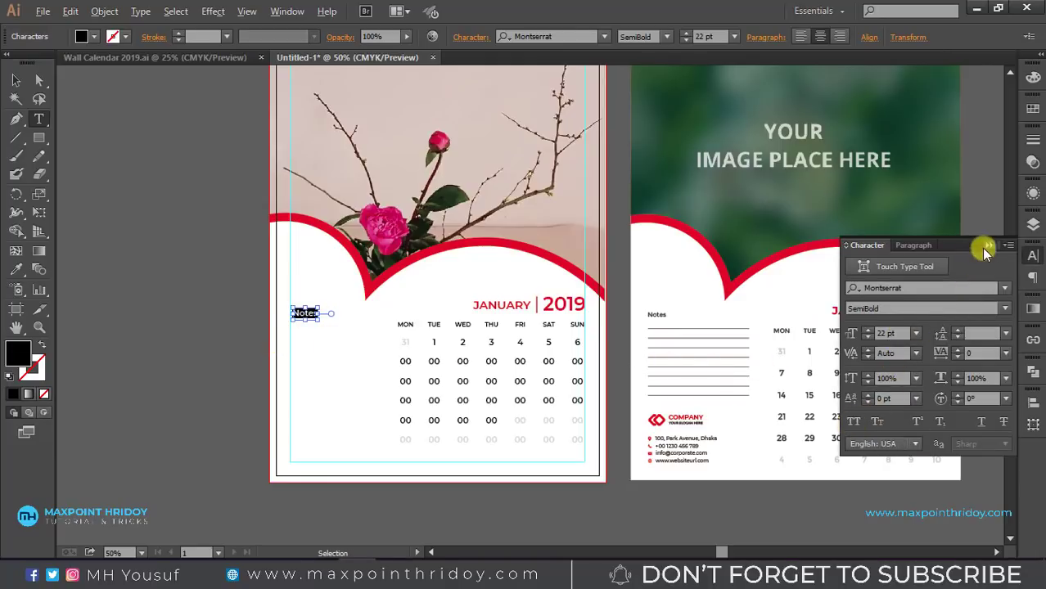
pyautogui.click(988, 244)
pyautogui.press('Escape')
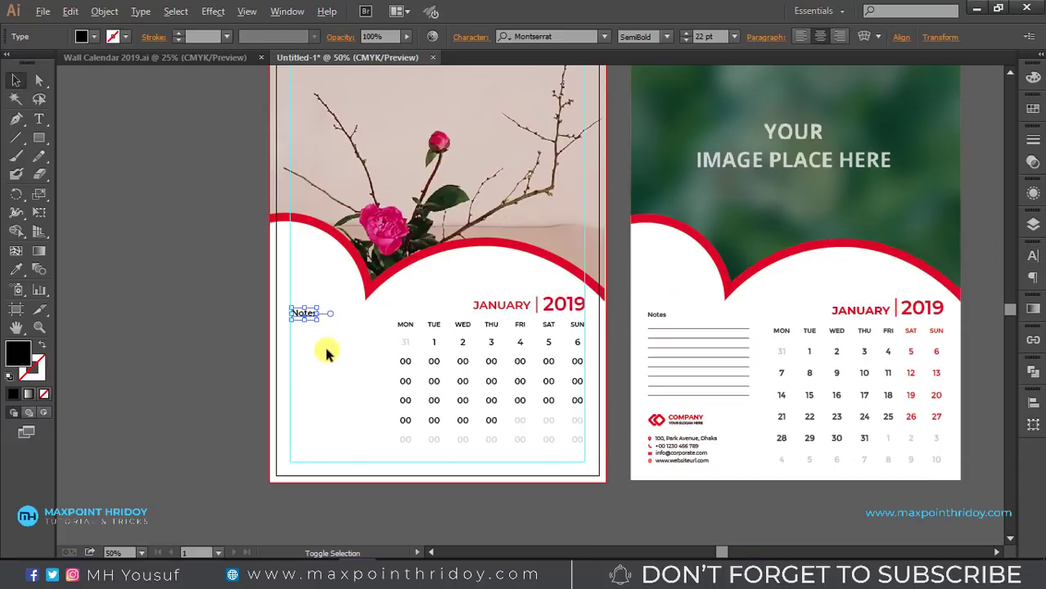
pyautogui.click(279, 397)
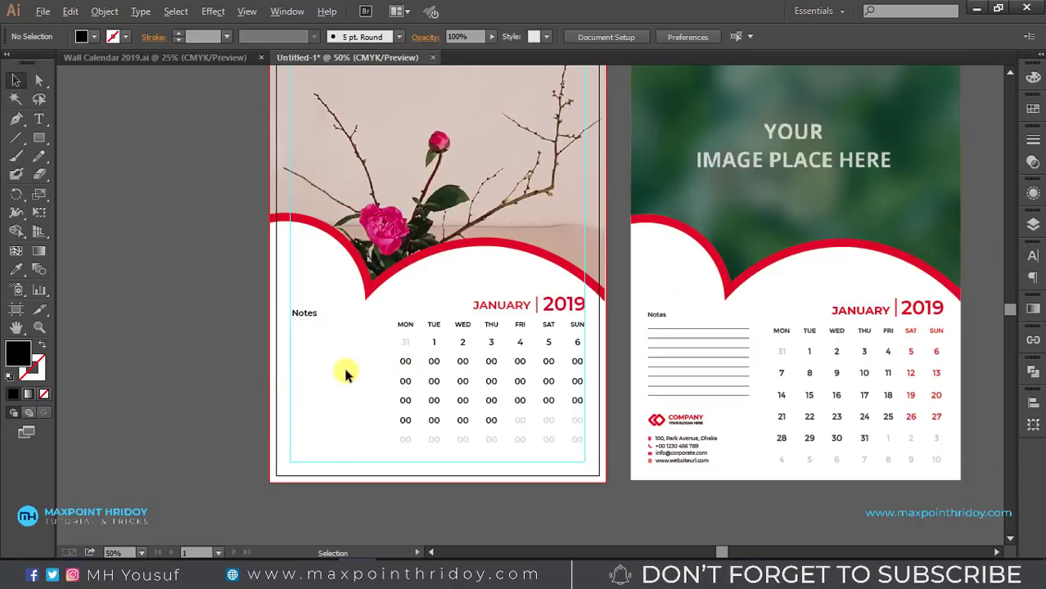
pyautogui.click(308, 318)
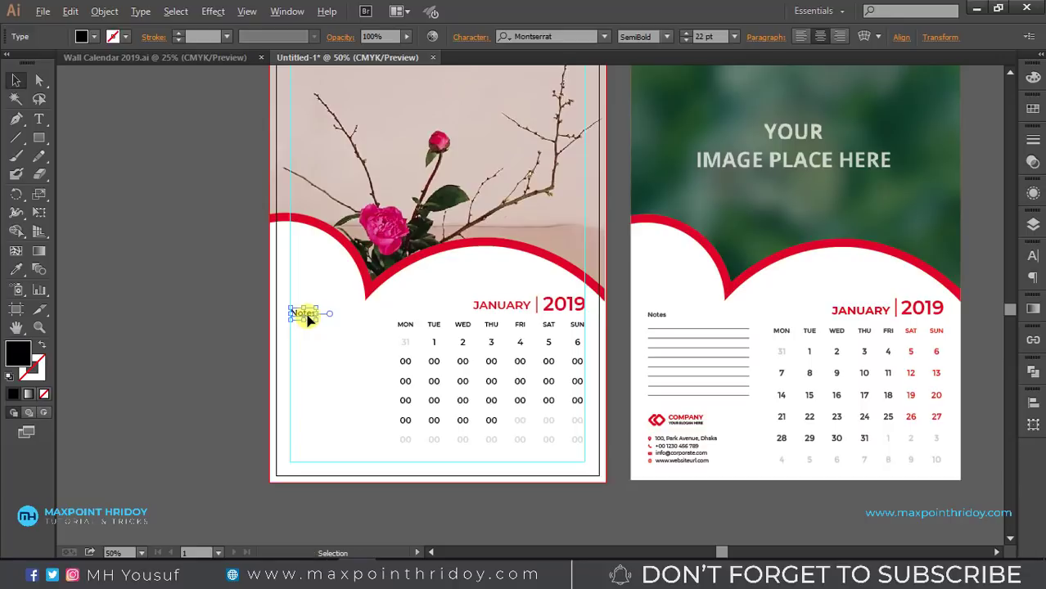
pyautogui.click(326, 354)
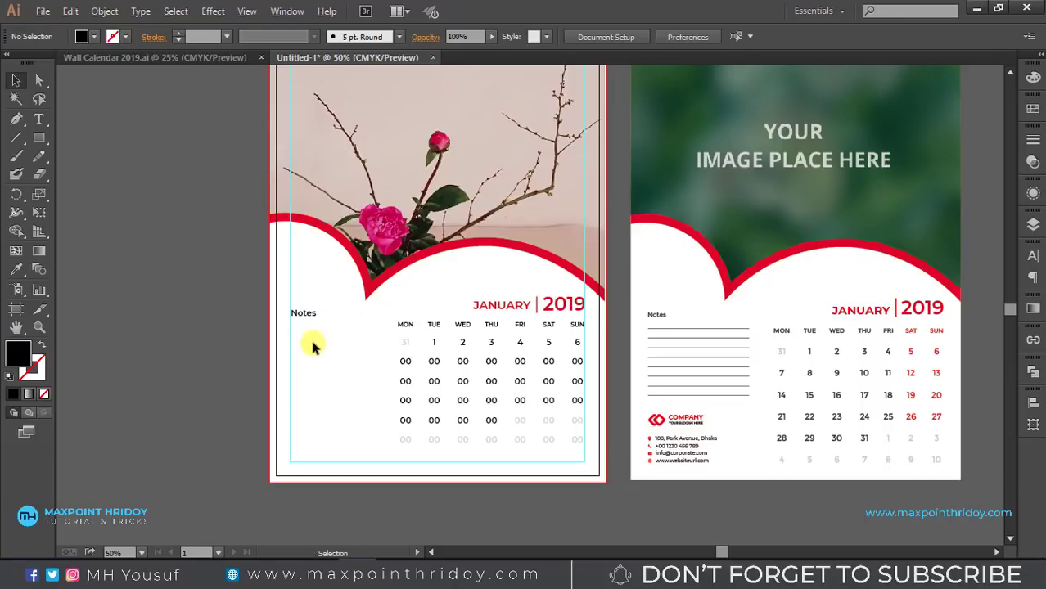
# Draw five evenly spaced lines under Notes, widened to about 3.45 in.
pyautogui.click(25, 139)
pyautogui.moveTo(291, 338); pyautogui.dragTo(378, 338)
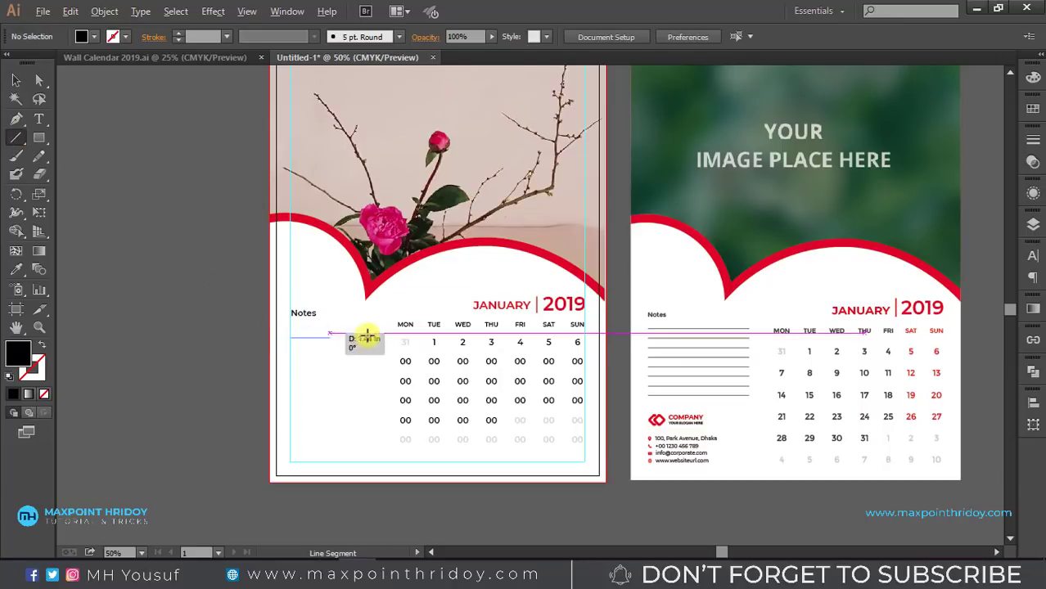
pyautogui.press('v')
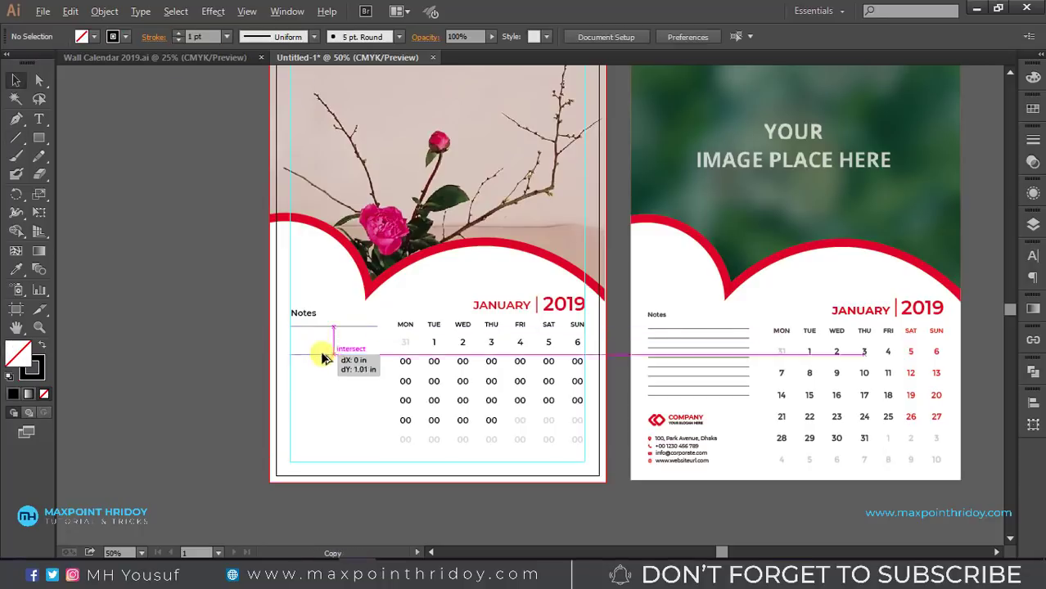
pyautogui.moveTo(310, 350); pyautogui.dragTo(523, 331)
pyautogui.keyDown('alt'); pyautogui.click(524, 331); pyautogui.keyUp('alt')
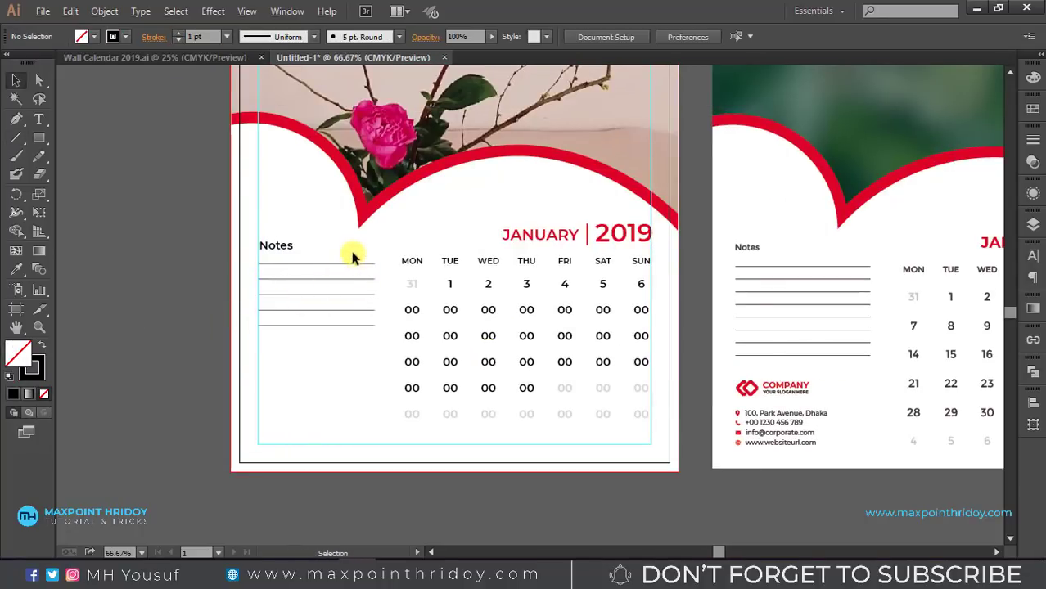
pyautogui.moveTo(350, 252); pyautogui.dragTo(380, 335)
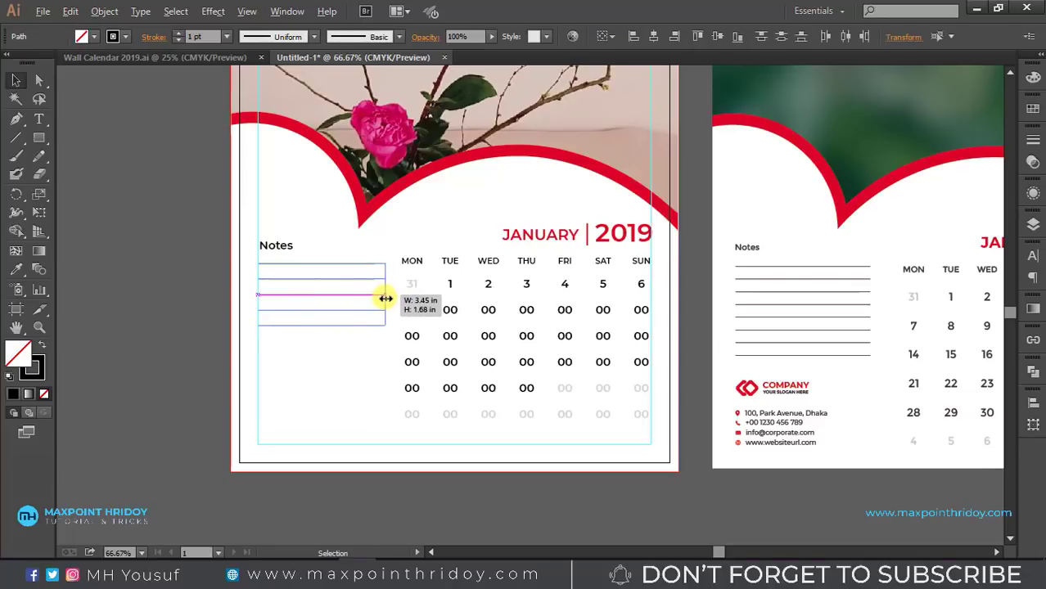
pyautogui.moveTo(376, 296); pyautogui.dragTo(382, 297)
pyautogui.click(352, 405)
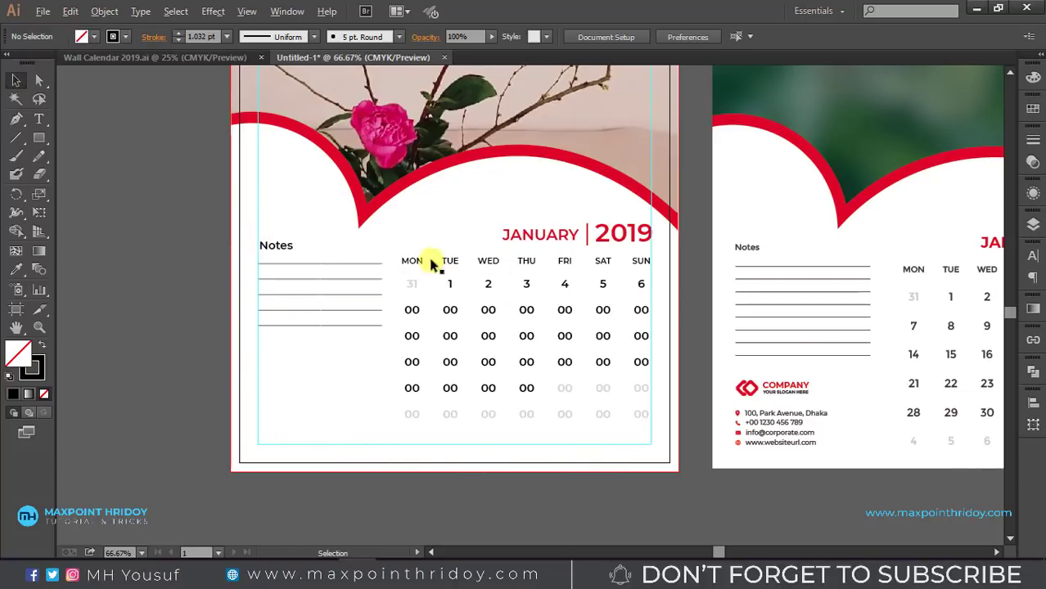
# Copy the COMPANY logo from the reference page onto the January page.
pyautogui.click(749, 390)
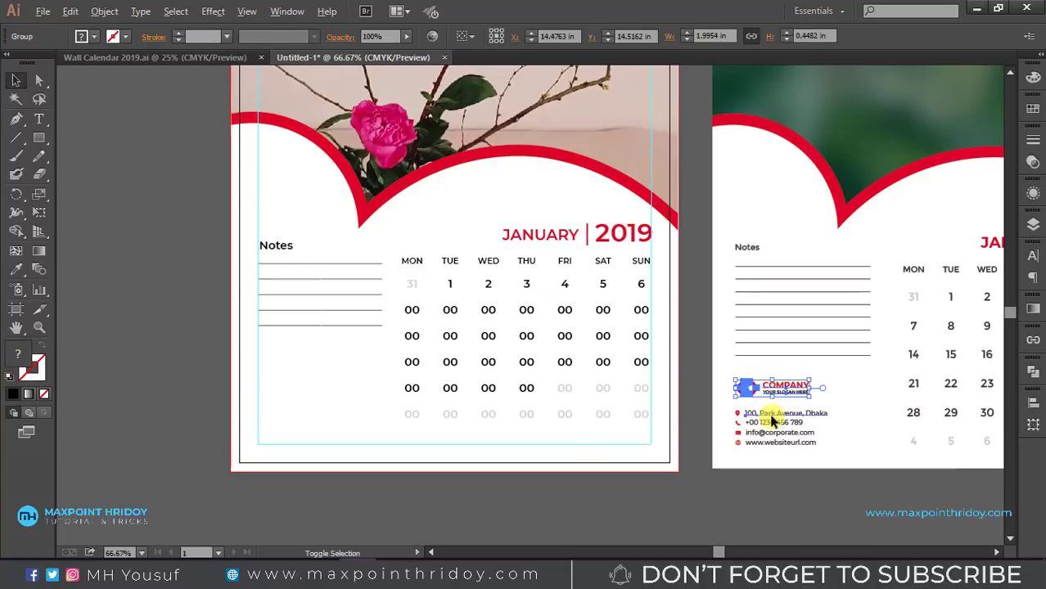
pyautogui.click(781, 382)
pyautogui.moveTo(783, 389); pyautogui.dragTo(310, 394)
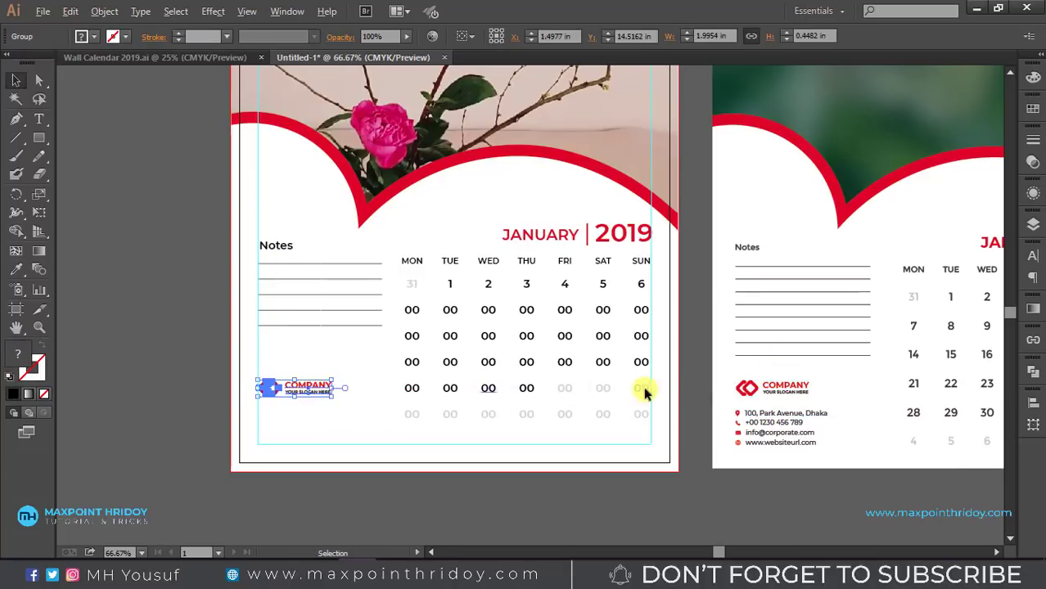
# Copy the four contact detail lines onto the January page below the logo.
pyautogui.click(773, 413)
pyautogui.click(750, 458)
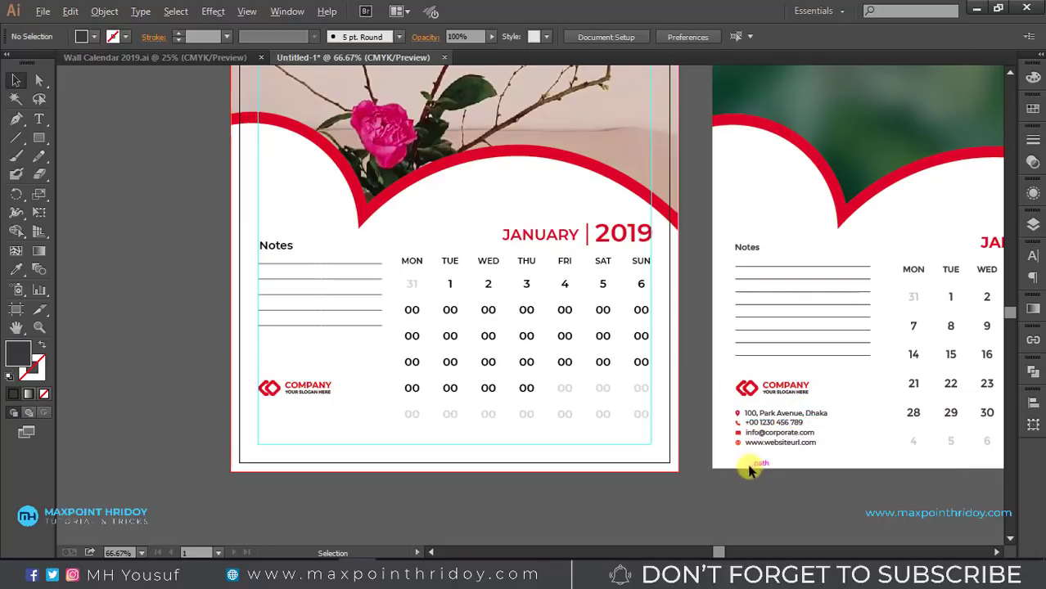
pyautogui.moveTo(741, 463); pyautogui.dragTo(812, 405)
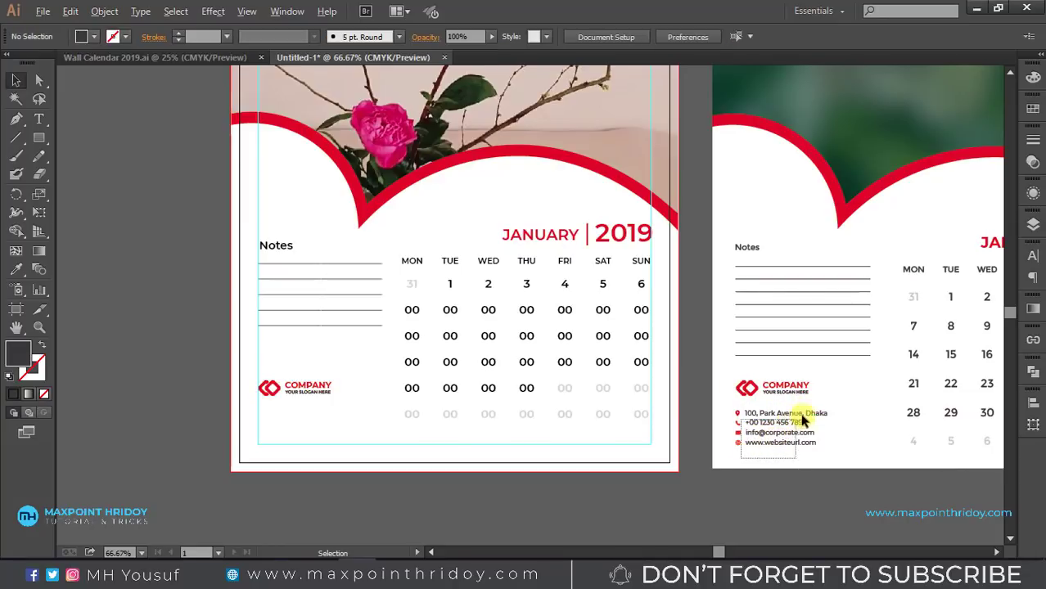
pyautogui.click(723, 413)
pyautogui.moveTo(723, 413)
pyautogui.mouseDown()
pyautogui.moveTo(810, 445)
pyautogui.moveTo(288, 424)
pyautogui.moveTo(352, 395)
pyautogui.mouseUp()
pyautogui.click(198, 409)
pyautogui.scroll(-1, 326, 421)
# Select parts of the copied contact text, then zoom out and select the date grid.
pyautogui.doubleClick(276, 395)
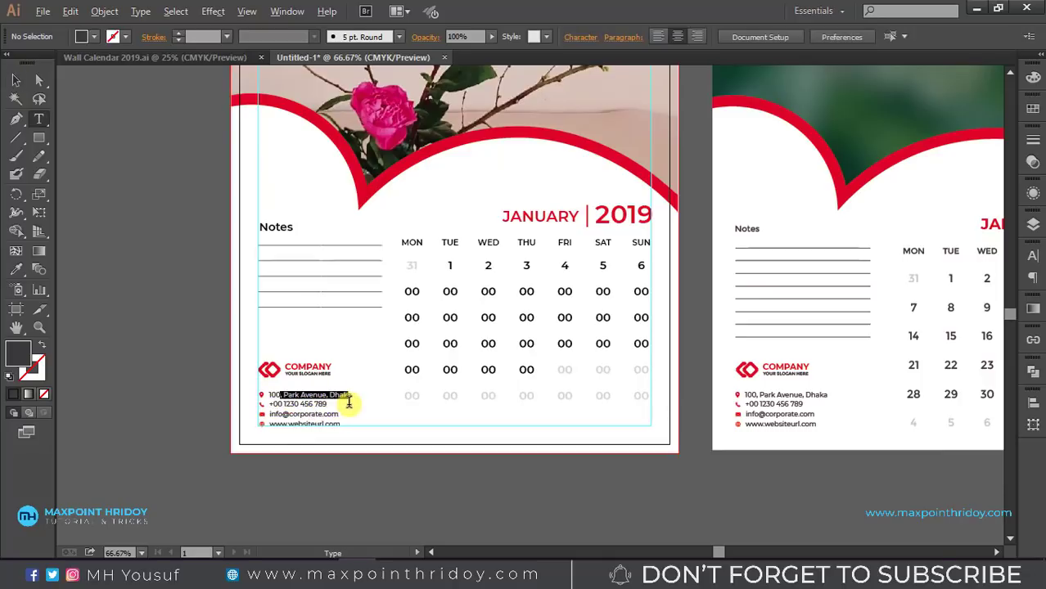
pyautogui.moveTo(284, 395); pyautogui.dragTo(352, 395)
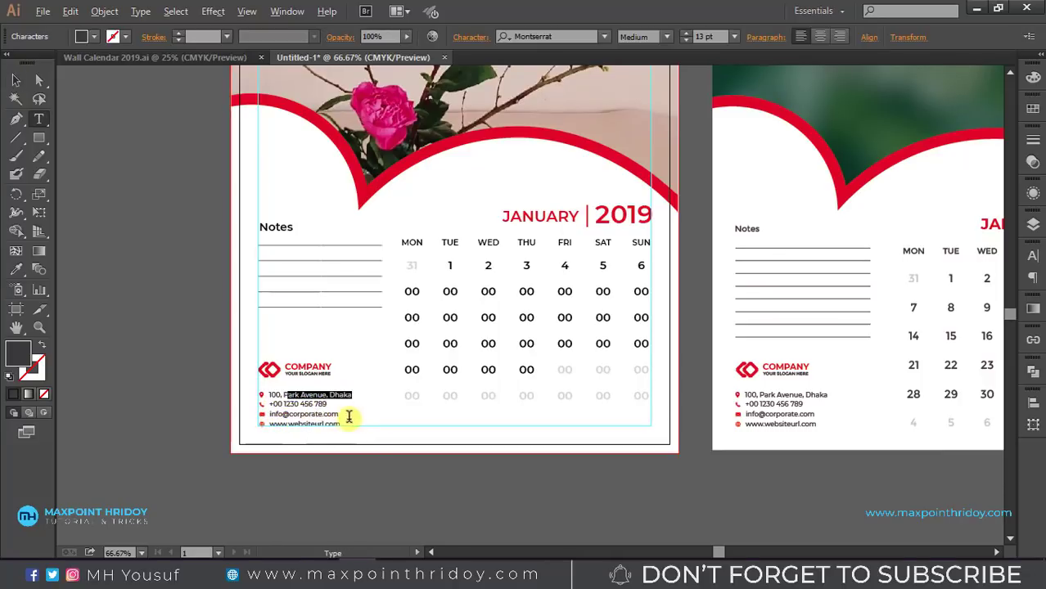
pyautogui.moveTo(280, 416); pyautogui.dragTo(323, 416)
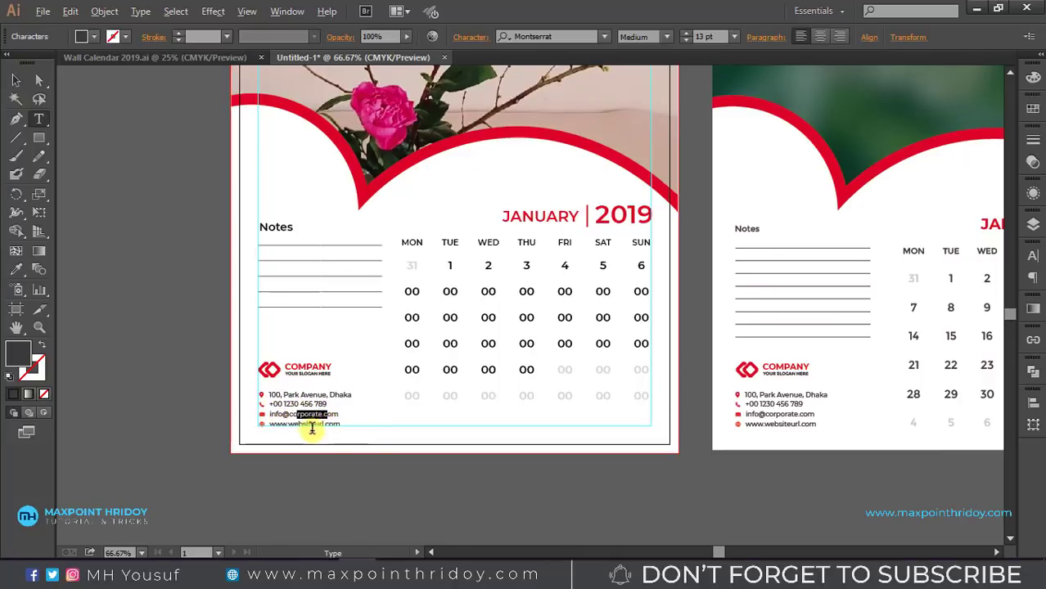
pyautogui.press('Escape')
pyautogui.moveTo(200, 333); pyautogui.dragTo(337, 435)
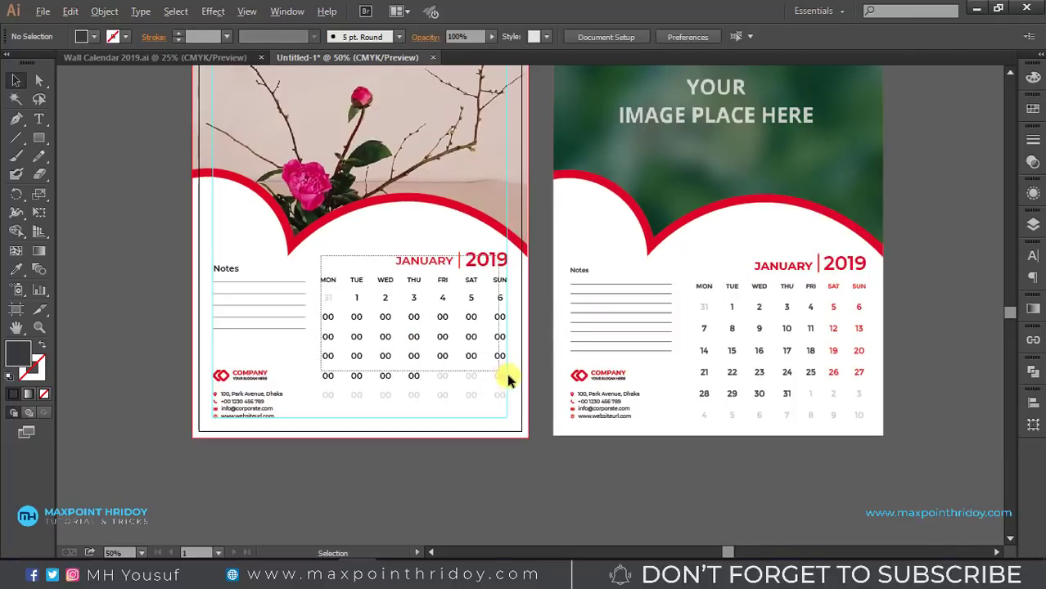
pyautogui.click(507, 391)
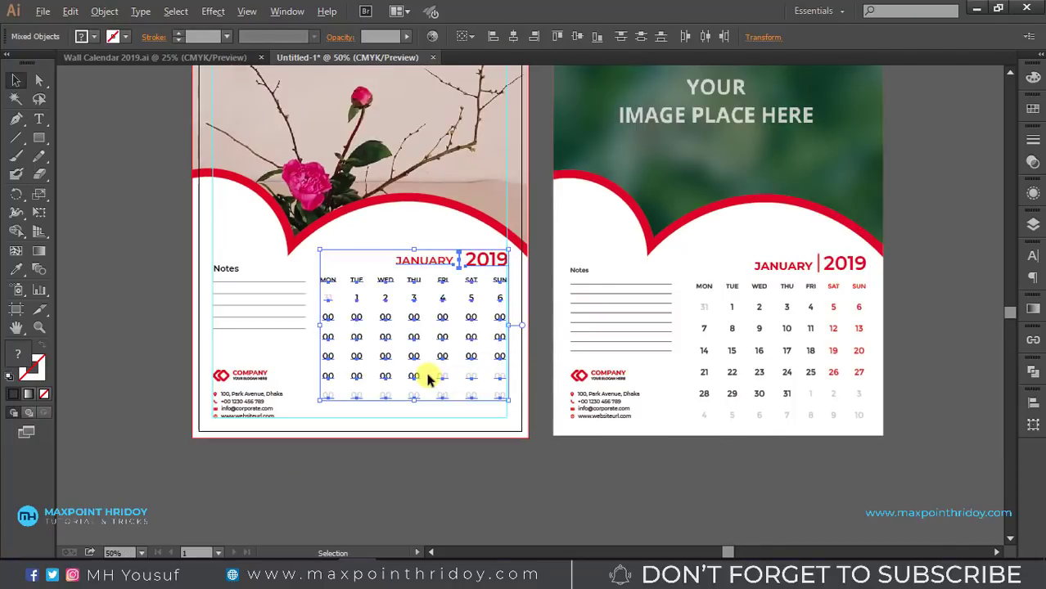
# Move the date grid slightly lower on the January page.
pyautogui.moveTo(419, 378); pyautogui.dragTo(418, 397)
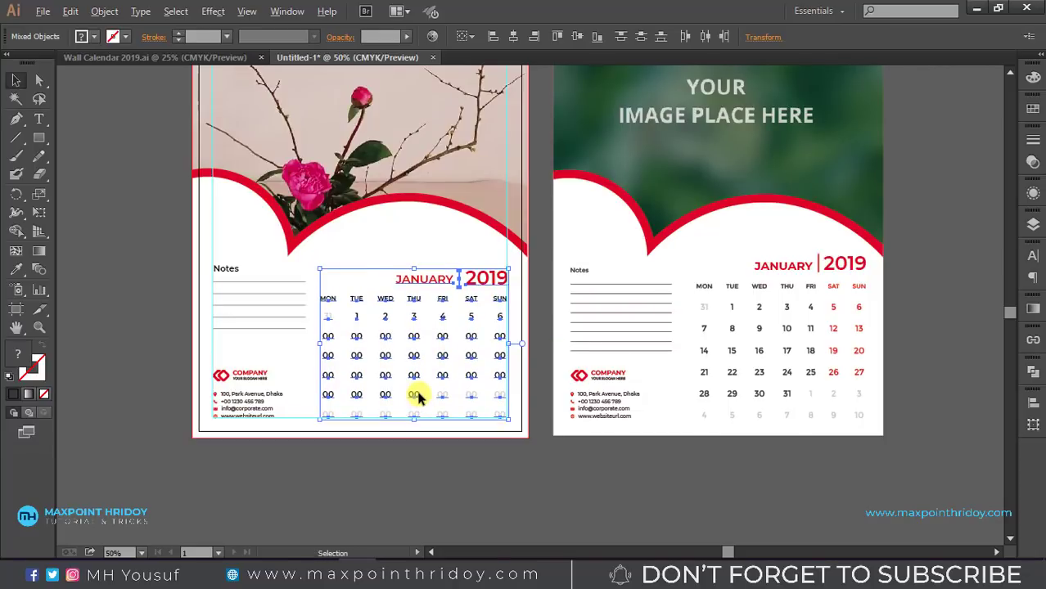
pyautogui.moveTo(126, 289)
pyautogui.mouseDown()
pyautogui.moveTo(518, 203)
pyautogui.moveTo(530, 211)
pyautogui.mouseUp()
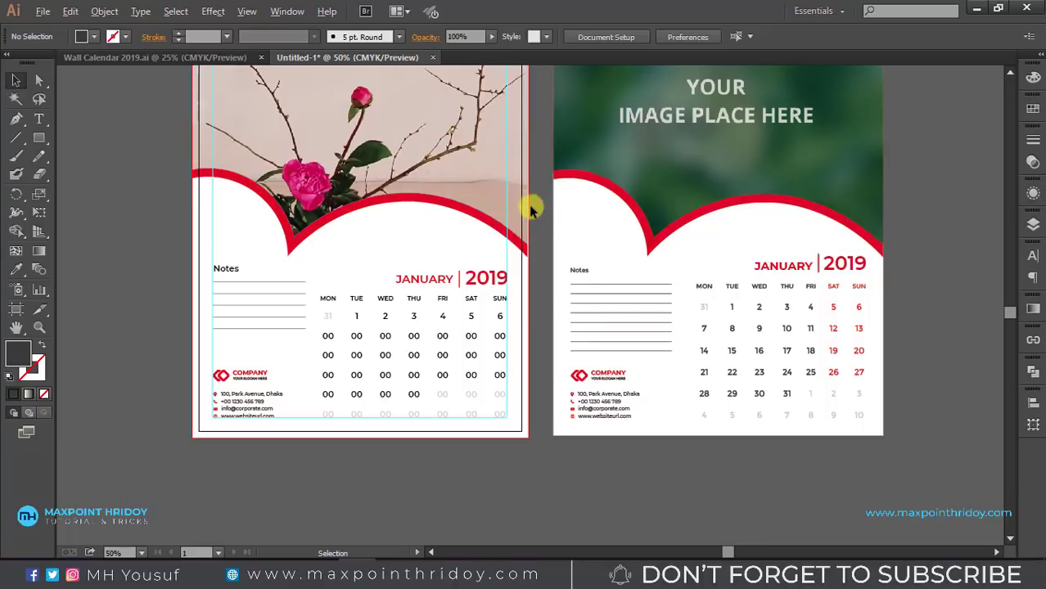
pyautogui.click(463, 202)
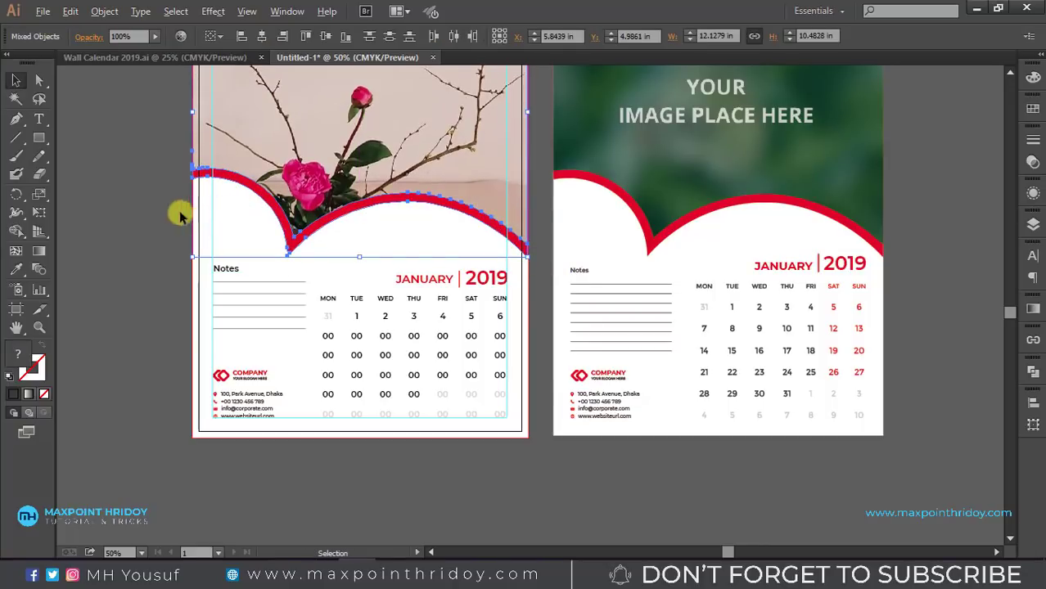
pyautogui.click(143, 213)
# Delete the reference calendar's artwork and its leftover white background.
pyautogui.scroll(2, 409, 352)
pyautogui.hotkey('ctrl', '-')
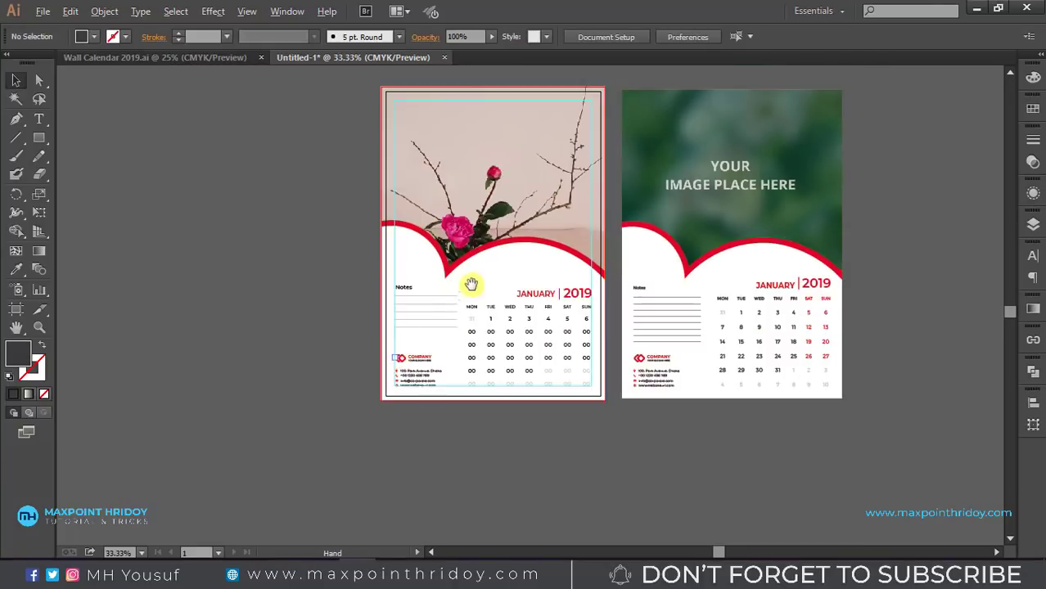
pyautogui.moveTo(471, 284); pyautogui.dragTo(357, 319)
pyautogui.moveTo(507, 108); pyautogui.dragTo(799, 476)
pyautogui.press('Delete')
pyautogui.hotkey('ctrl', 'a')
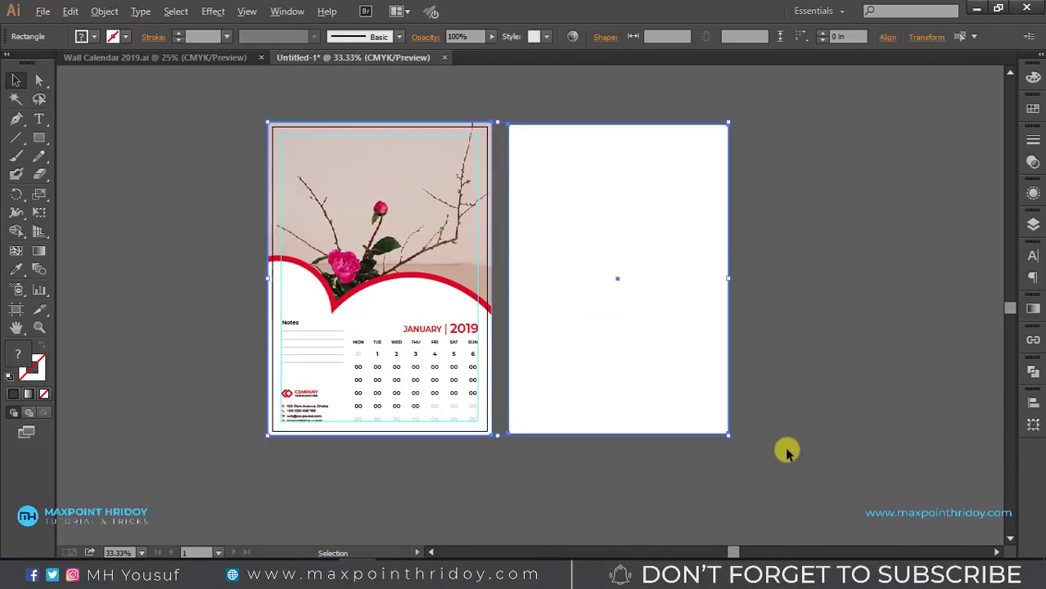
pyautogui.moveTo(806, 168); pyautogui.dragTo(622, 305)
pyautogui.hscroll(2, 528, 283)
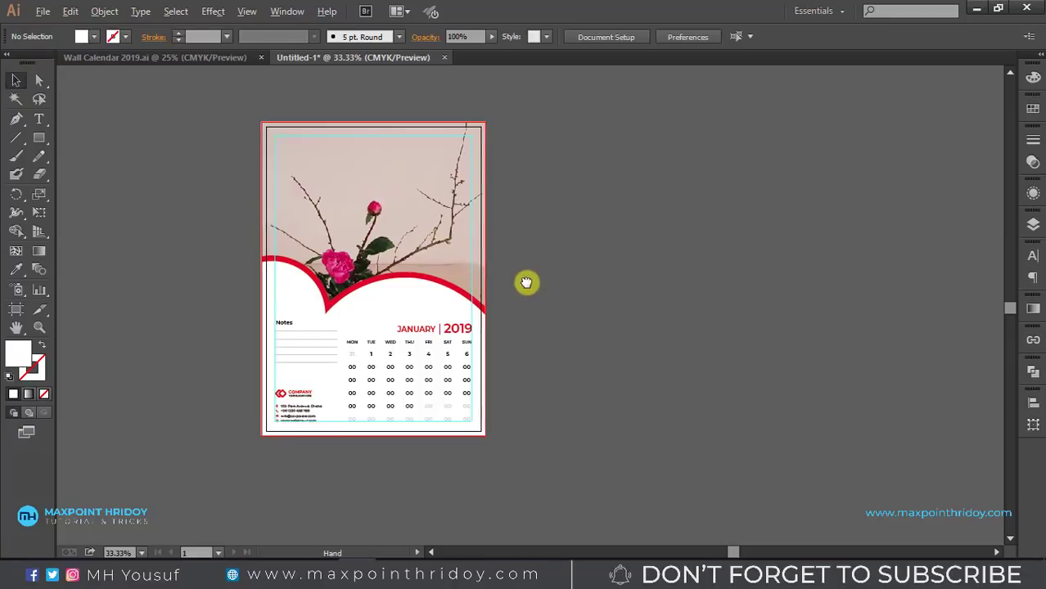
# Duplicate the calendar artboard to the right to make five identical pages.
pyautogui.click(16, 308)
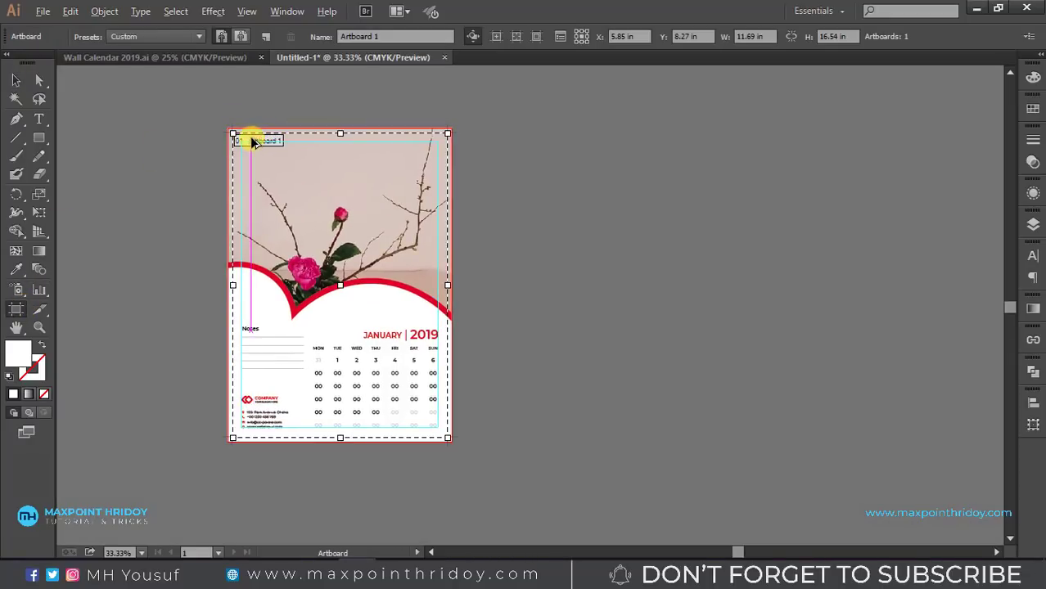
pyautogui.moveTo(252, 140)
pyautogui.mouseDown()
pyautogui.moveTo(524, 158)
pyautogui.moveTo(498, 149)
pyautogui.moveTo(770, 145)
pyautogui.mouseUp()
pyautogui.moveTo(524, 161); pyautogui.dragTo(766, 159)
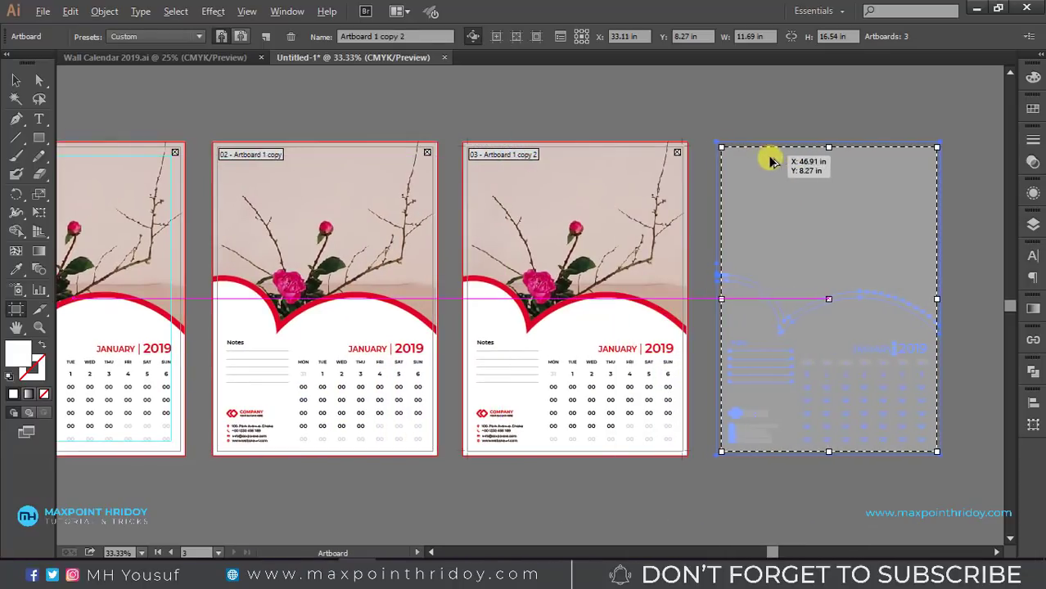
pyautogui.moveTo(549, 168); pyautogui.dragTo(769, 164)
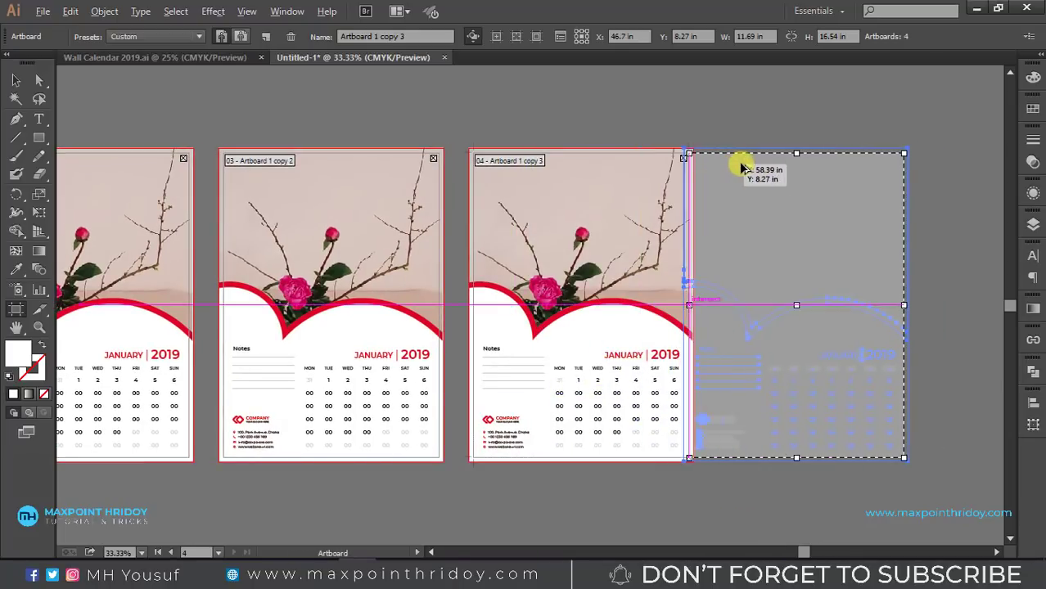
pyautogui.press('v')
pyautogui.hotkey('ctrl', '-')
pyautogui.hotkey('ctrl', '-')
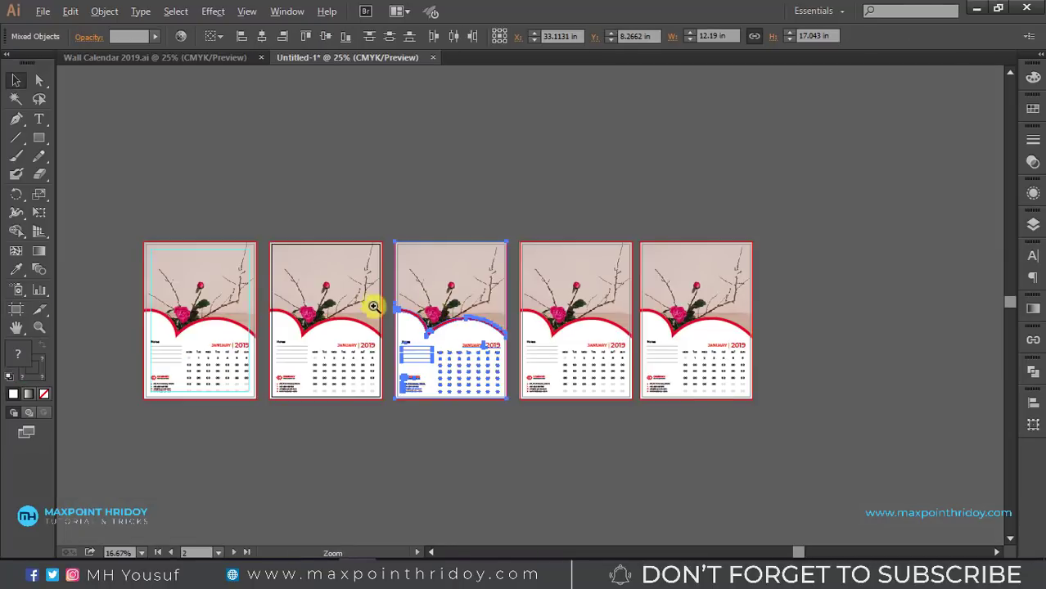
pyautogui.hotkey('ctrl', '+')
# Retitle the second page FEBRUARY and the third page MARCH.
pyautogui.click(492, 373)
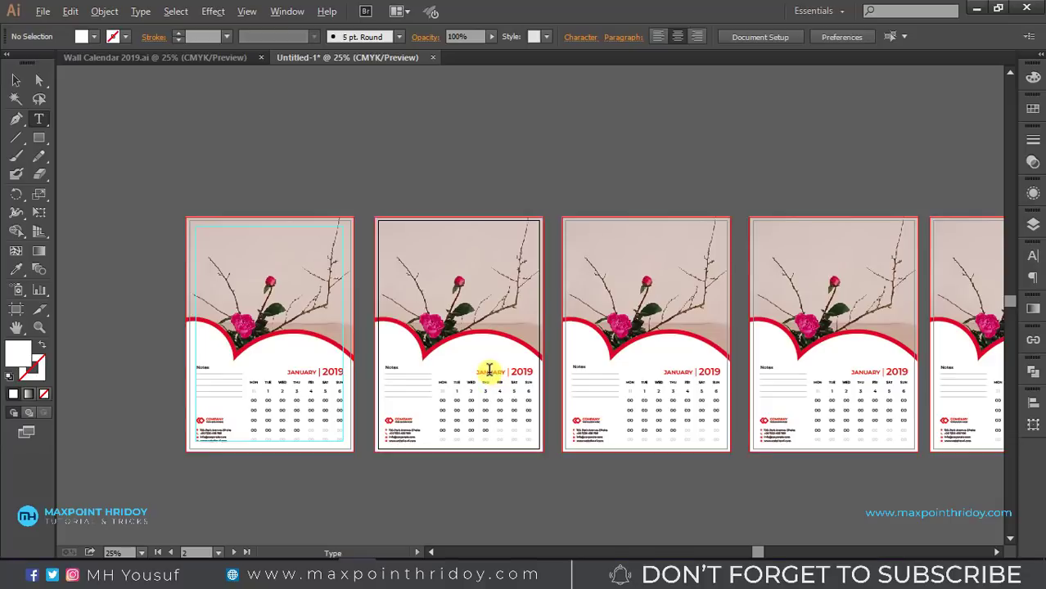
pyautogui.doubleClick(488, 371)
pyautogui.write('FEBRUARY')
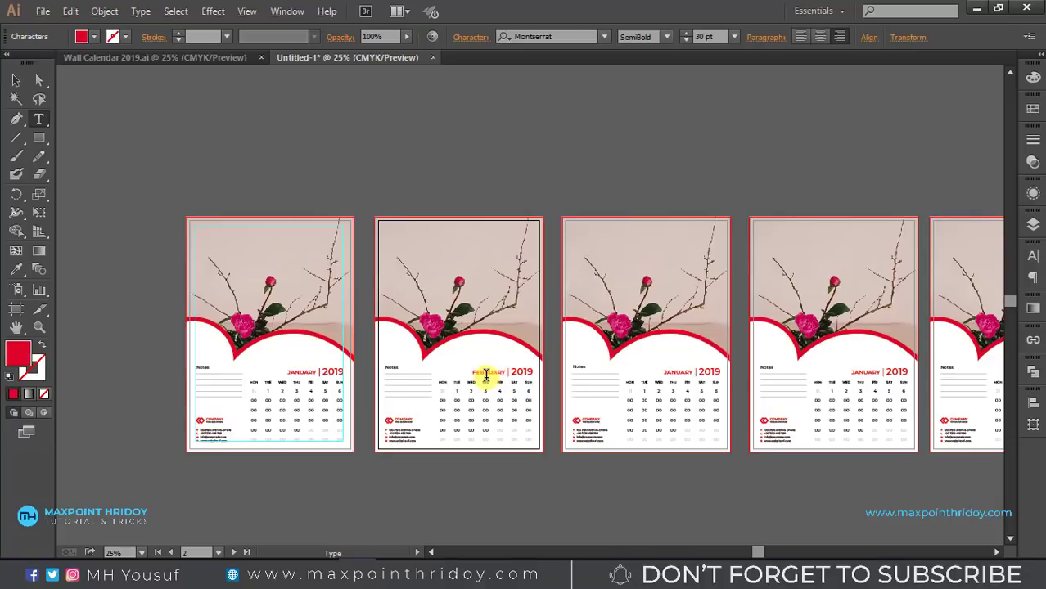
pyautogui.doubleClick(675, 372)
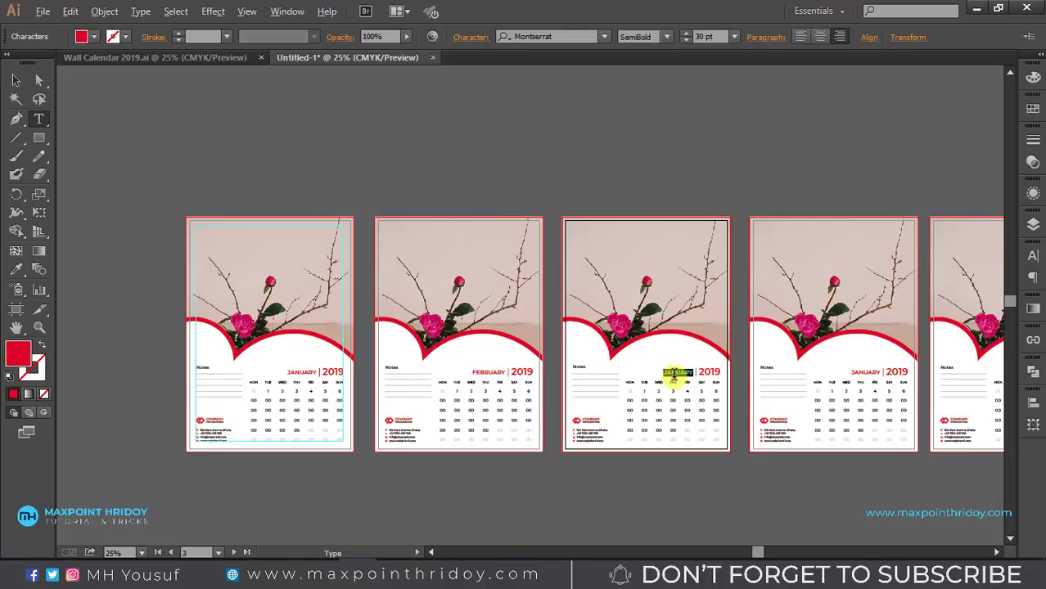
pyautogui.write('MARCH')
pyautogui.press('Escape')
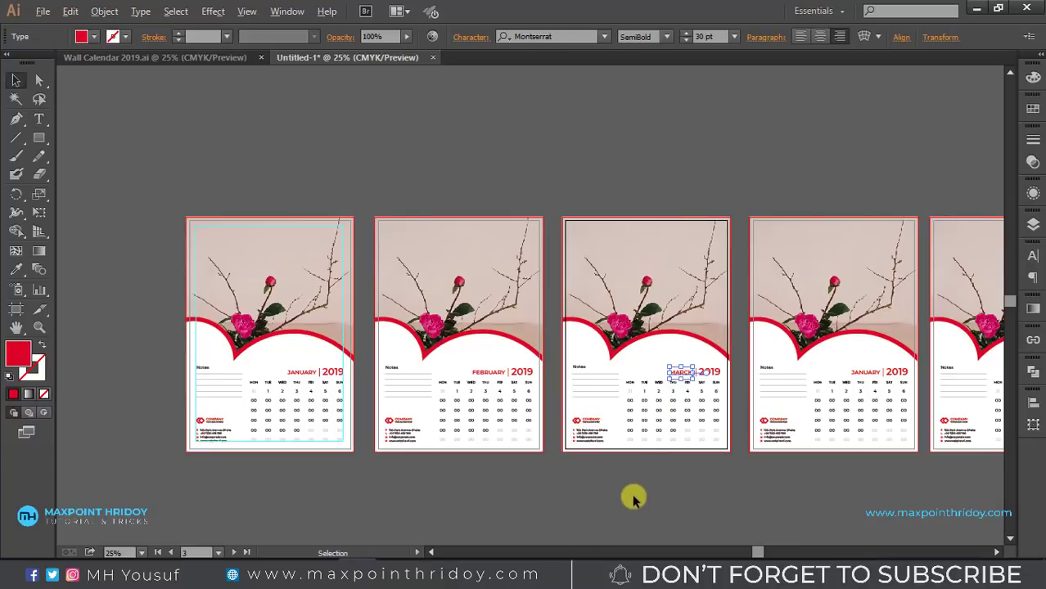
pyautogui.click(630, 495)
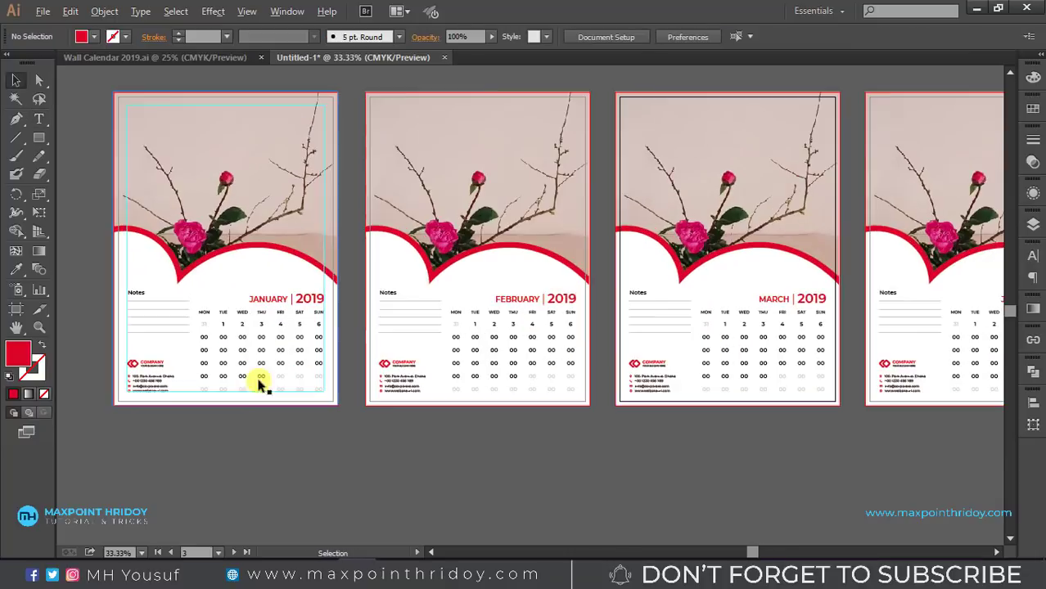
pyautogui.moveTo(378, 286)
pyautogui.mouseDown()
pyautogui.moveTo(504, 283)
pyautogui.moveTo(409, 283)
pyautogui.mouseUp()
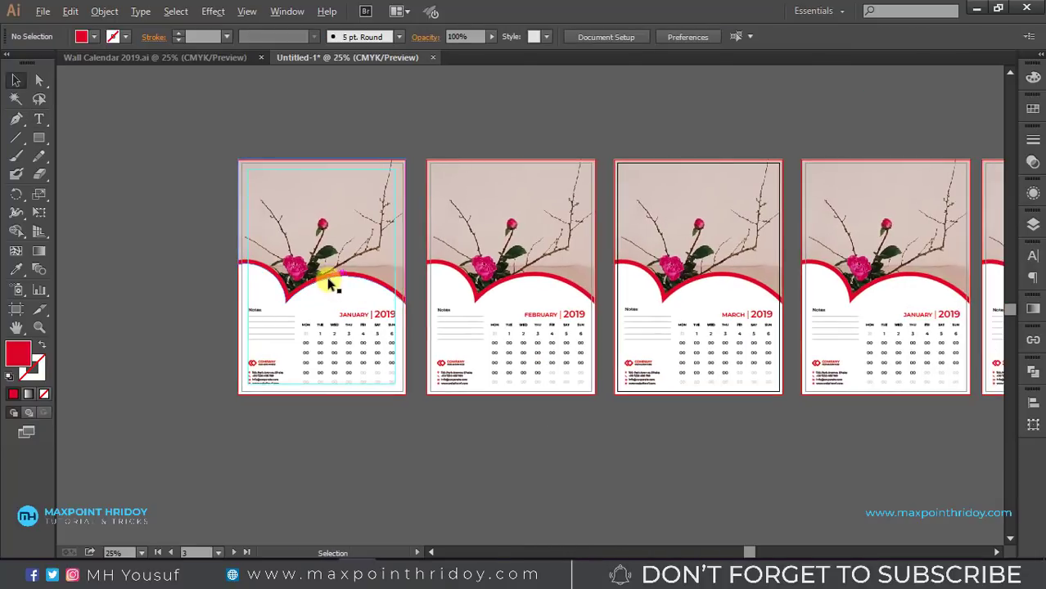
# Frame all five calendar pages, select all their artwork, and bring up the Type menu.
pyautogui.click(42, 11)
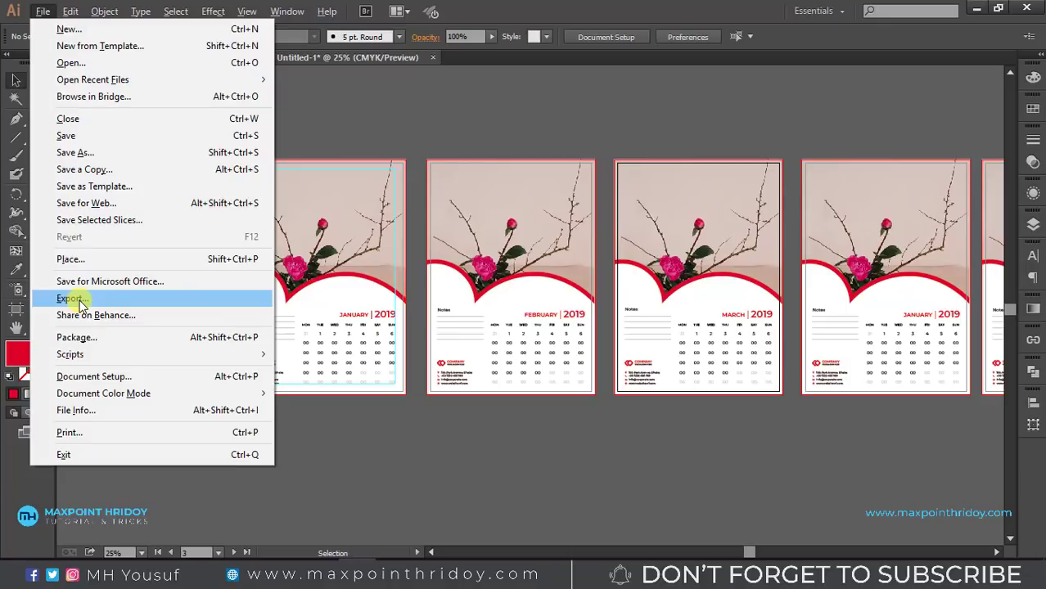
pyautogui.click(374, 145)
pyautogui.moveTo(374, 145); pyautogui.dragTo(429, 172)
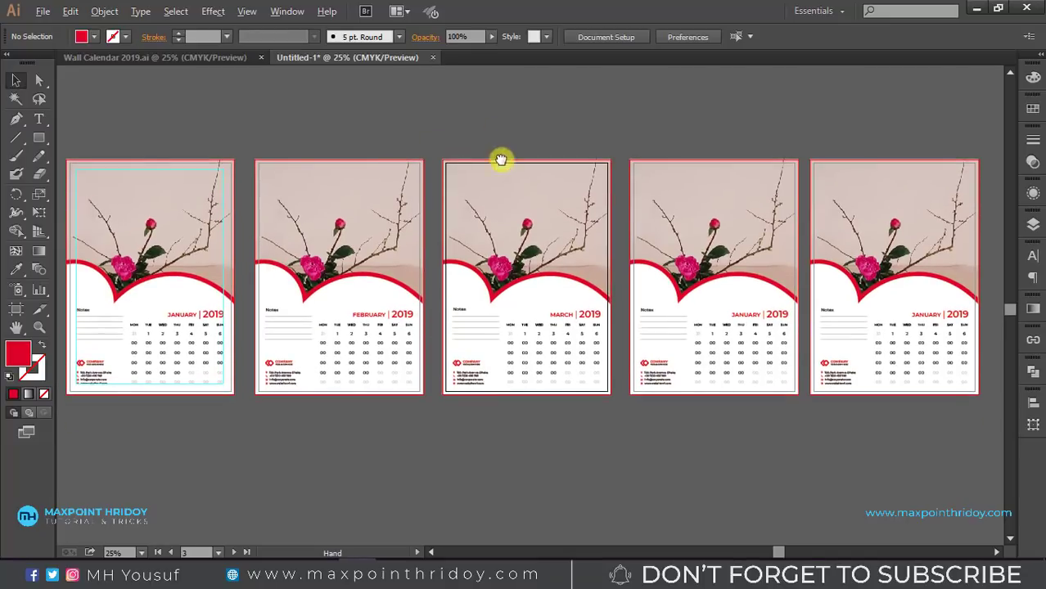
pyautogui.moveTo(500, 159)
pyautogui.mouseDown()
pyautogui.moveTo(456, 198)
pyautogui.moveTo(570, 161)
pyautogui.mouseUp()
pyautogui.moveTo(451, 236); pyautogui.dragTo(392, 292)
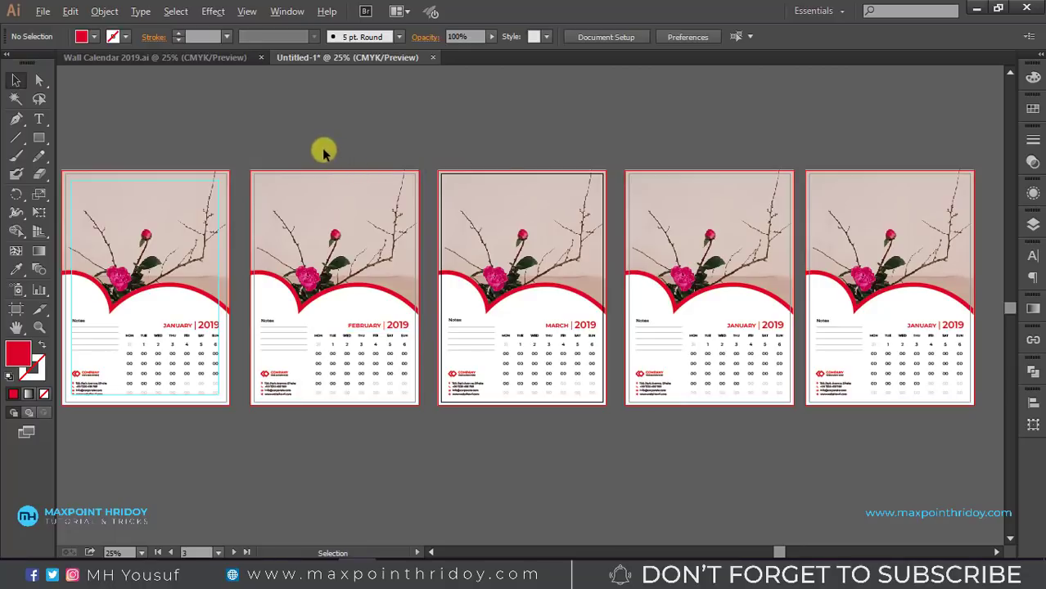
pyautogui.click(247, 10)
pyautogui.hotkey('ctrl', 'a')
pyautogui.click(131, 10)
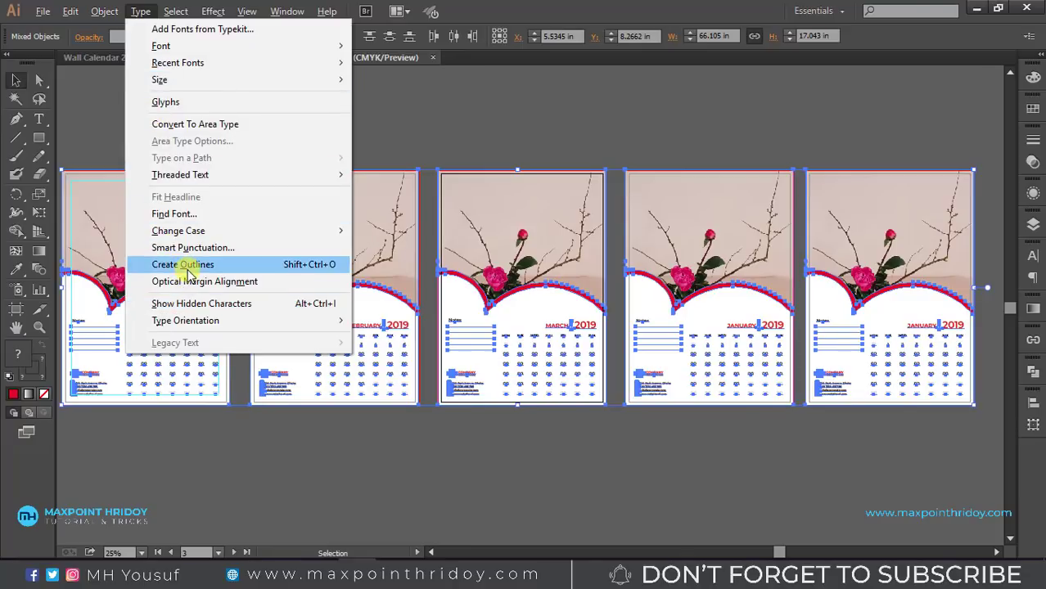
# Convert all text to outlines and spot-check the address line and a date number.
pyautogui.click(328, 270)
pyautogui.scroll(5, 447, 428)
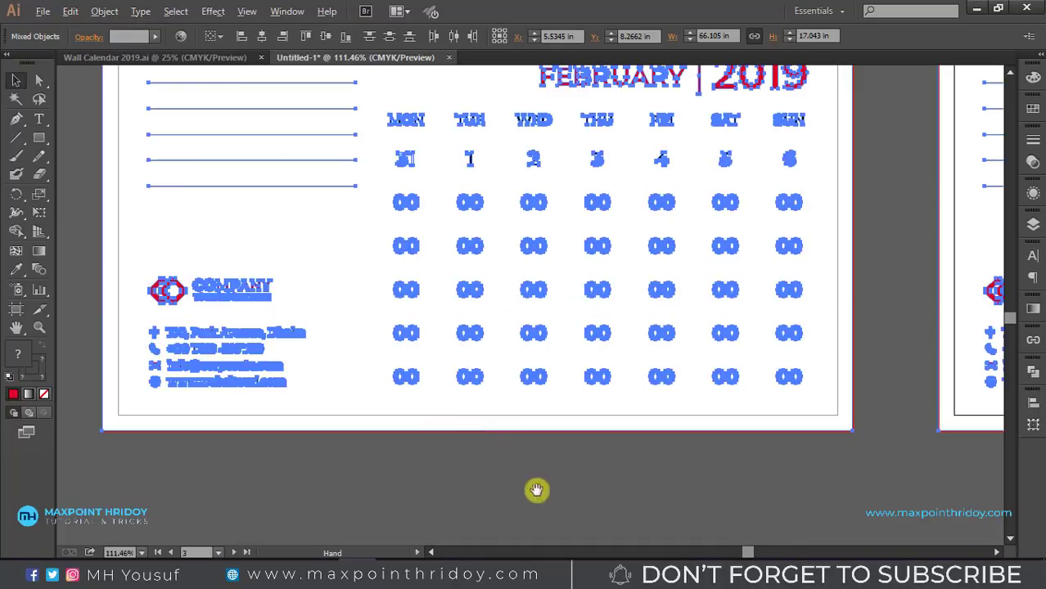
pyautogui.click(537, 489)
pyautogui.click(233, 334)
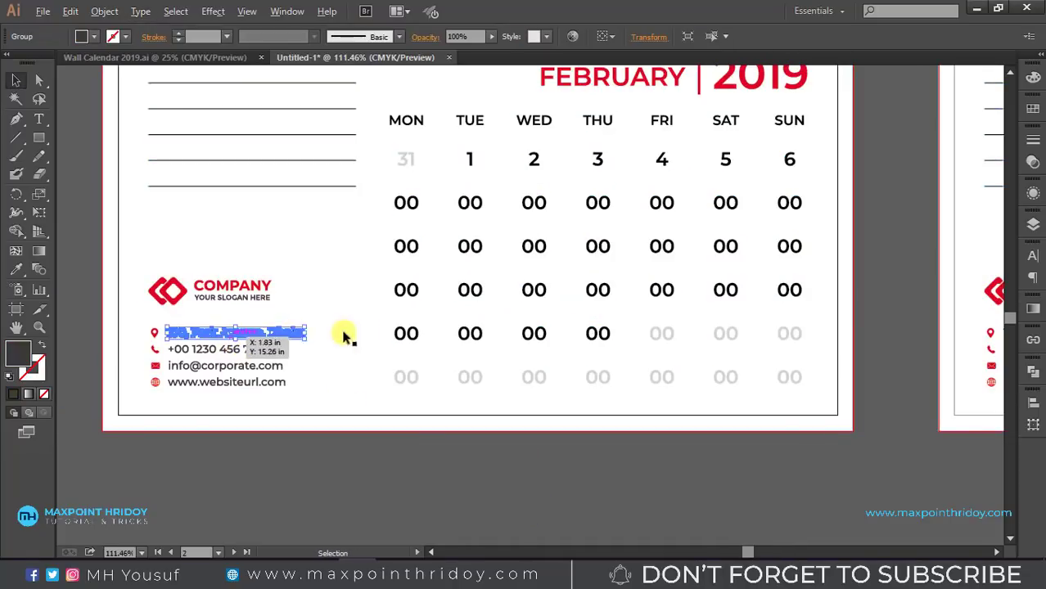
pyautogui.click(421, 336)
pyautogui.click(397, 477)
# Zoom back out and pan to view all five outlined pages.
pyautogui.scroll(-2, 514, 254)
pyautogui.scroll(-2, 515, 257)
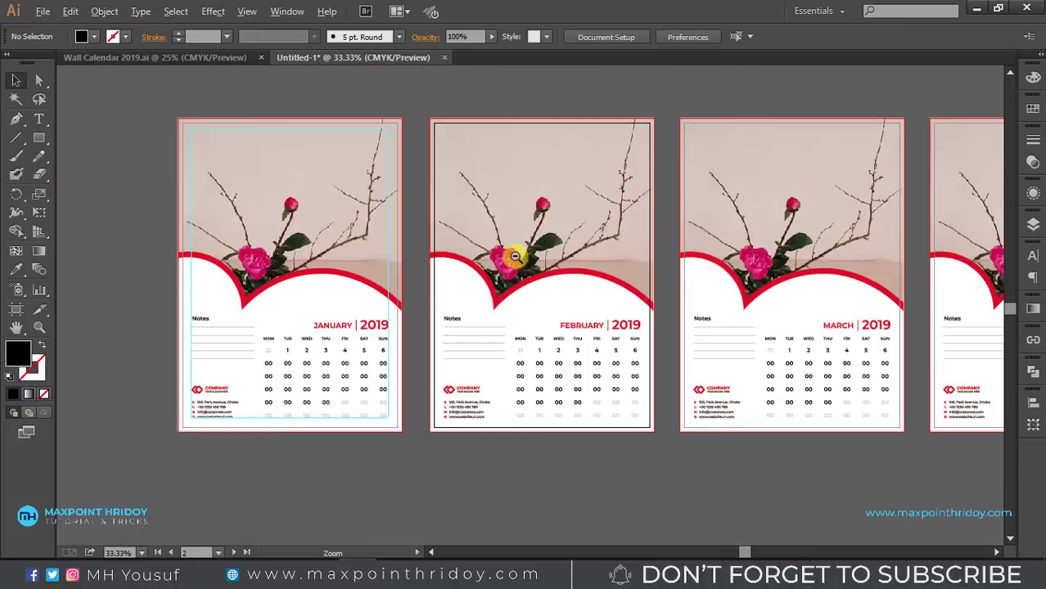
pyautogui.scroll(-1, 515, 257)
pyautogui.hscroll(3, 444, 233)
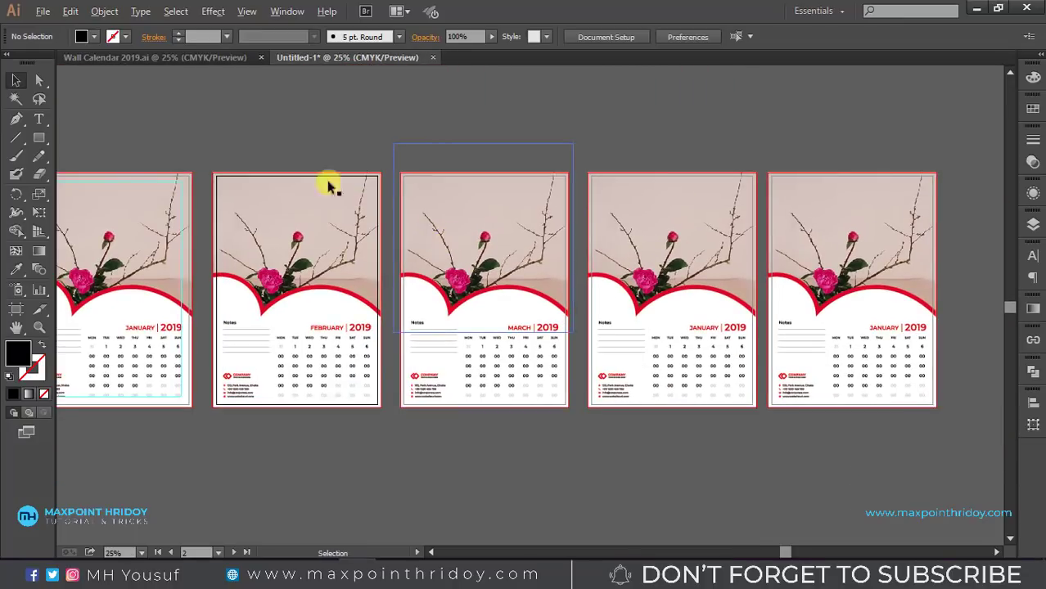
pyautogui.click(42, 11)
pyautogui.moveTo(385, 318); pyautogui.dragTo(471, 276)
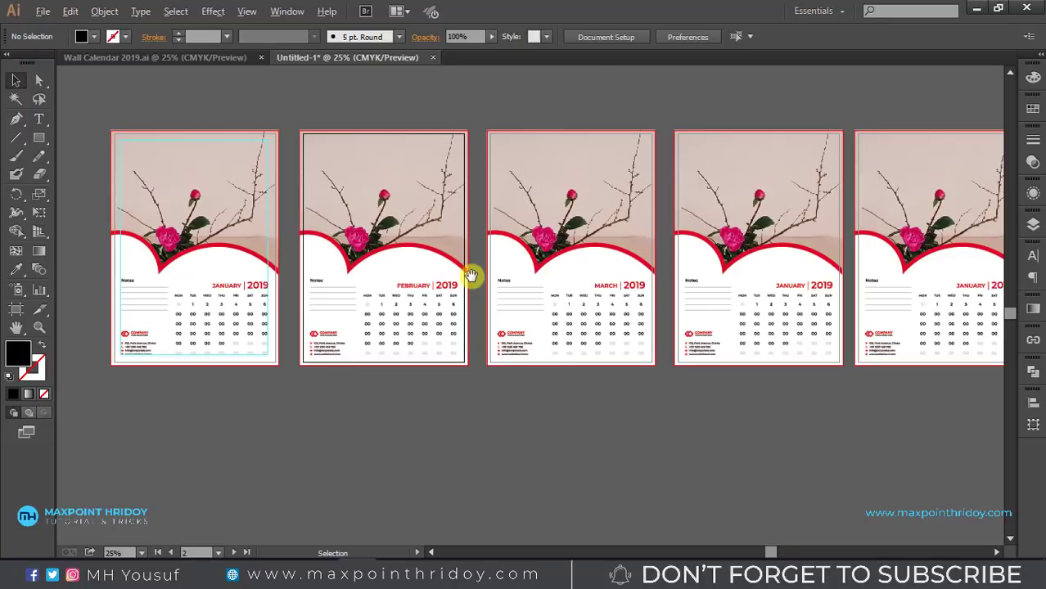